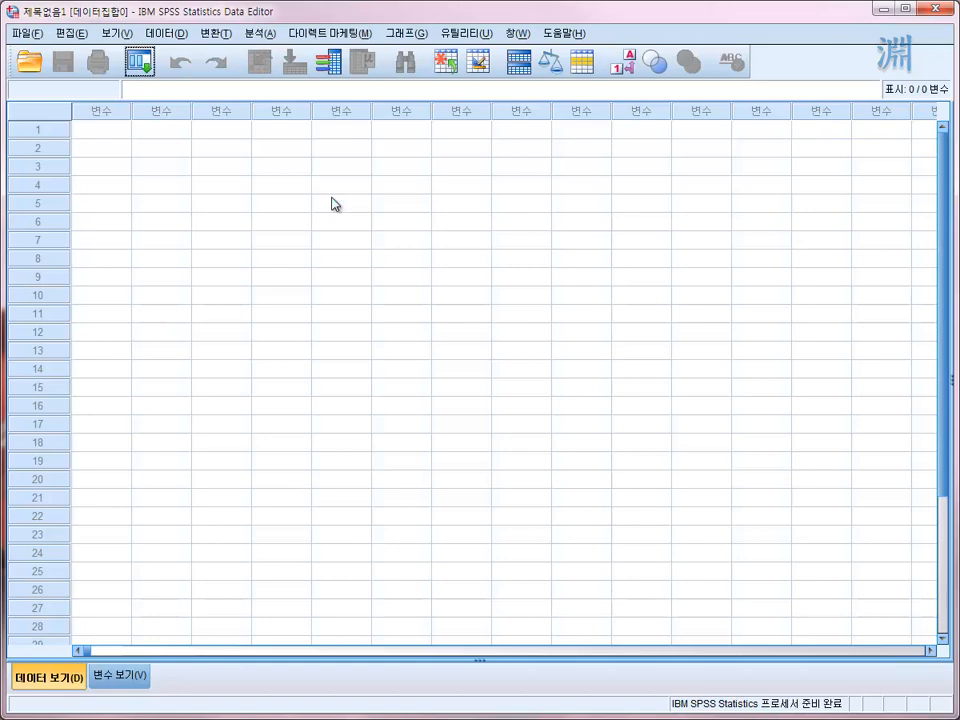
pyautogui.click(22, 34)
pyautogui.click(66, 40)
pyautogui.click(215, 36)
pyautogui.click(216, 36)
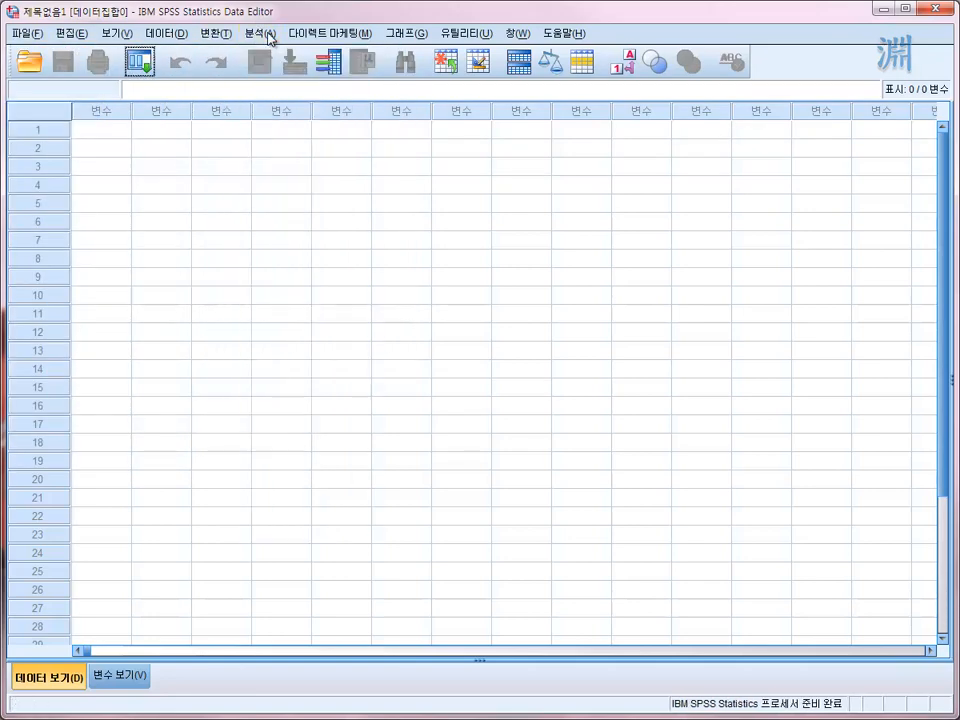
pyautogui.click(341, 38)
pyautogui.click(410, 33)
# - Compare the empty dataset's Variable View with its Data View, ending in Data View
pyautogui.click(118, 686)
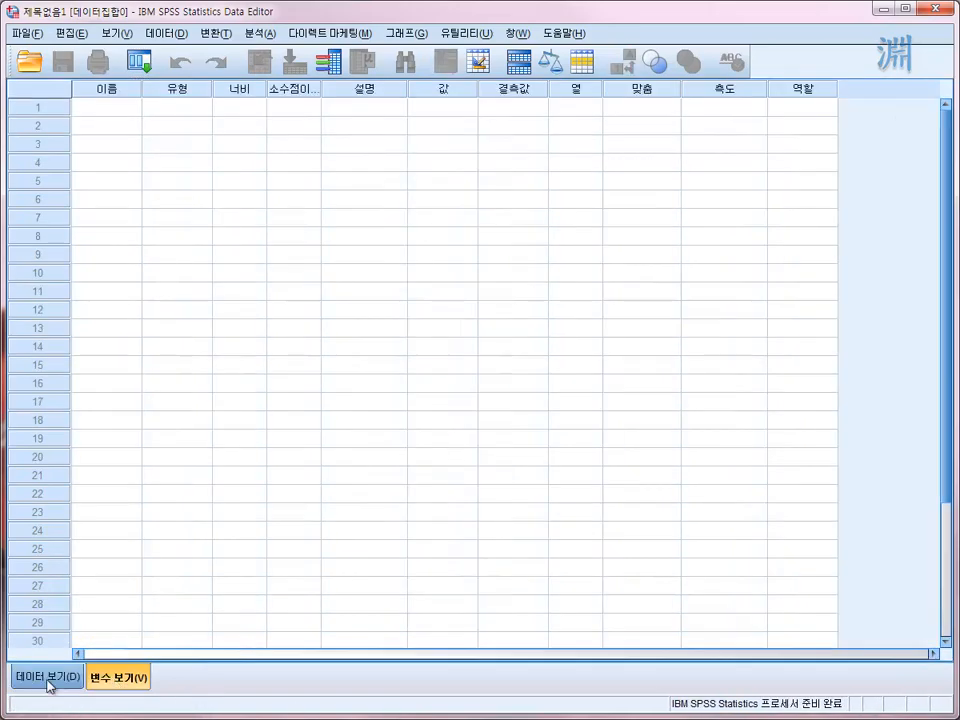
pyautogui.click(64, 680)
pyautogui.click(100, 680)
pyautogui.click(70, 680)
pyautogui.click(130, 686)
pyautogui.click(51, 679)
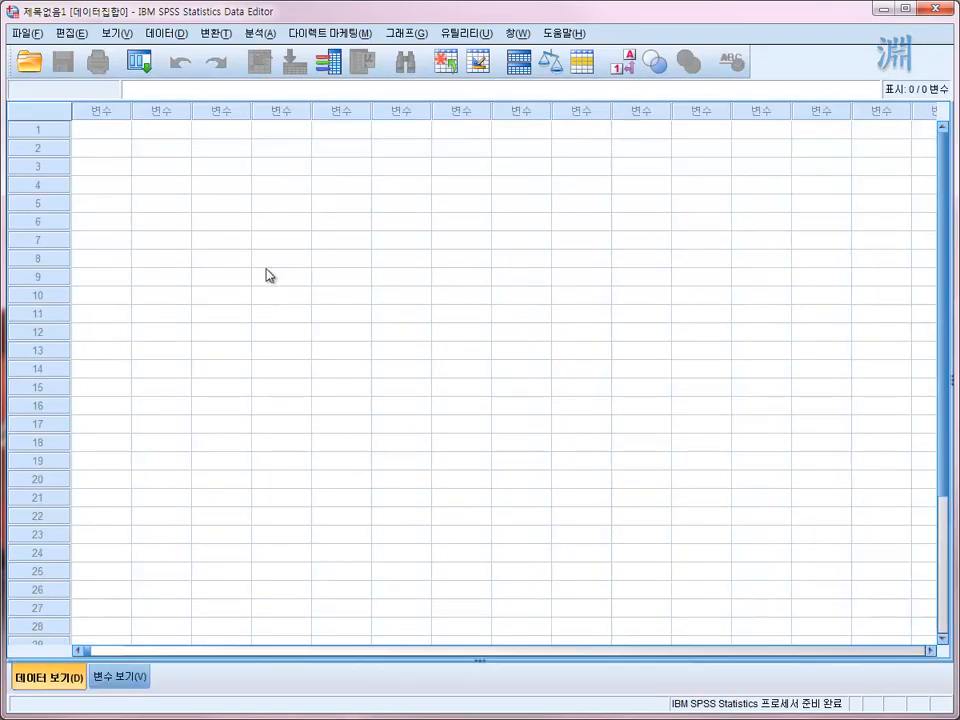
pyautogui.click(287, 186)
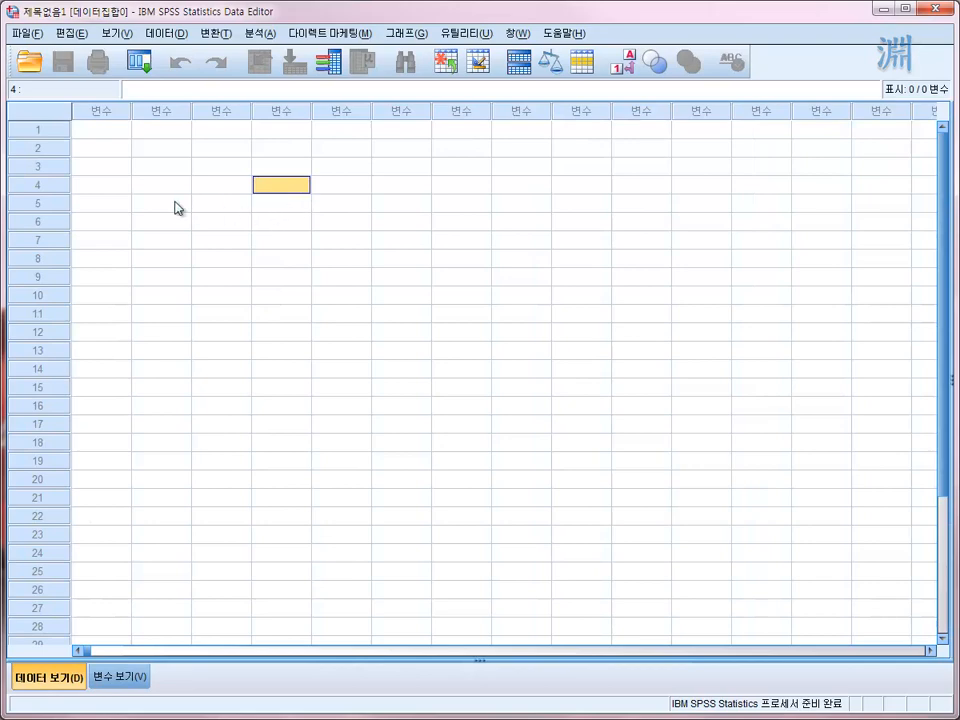
pyautogui.moveTo(114, 131); pyautogui.dragTo(261, 243)
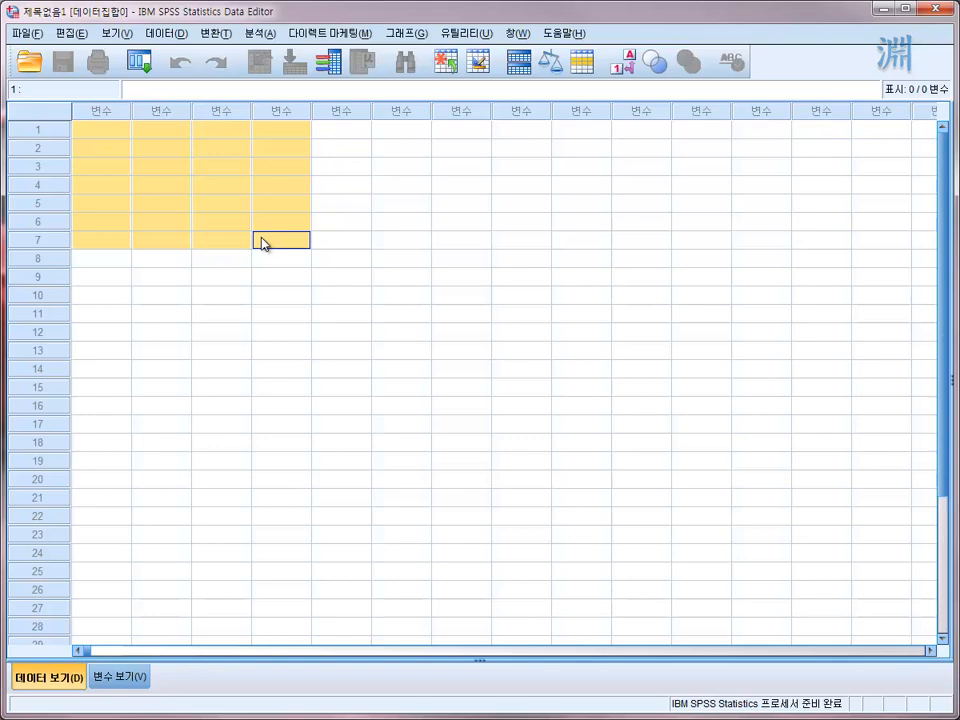
pyautogui.click(187, 169)
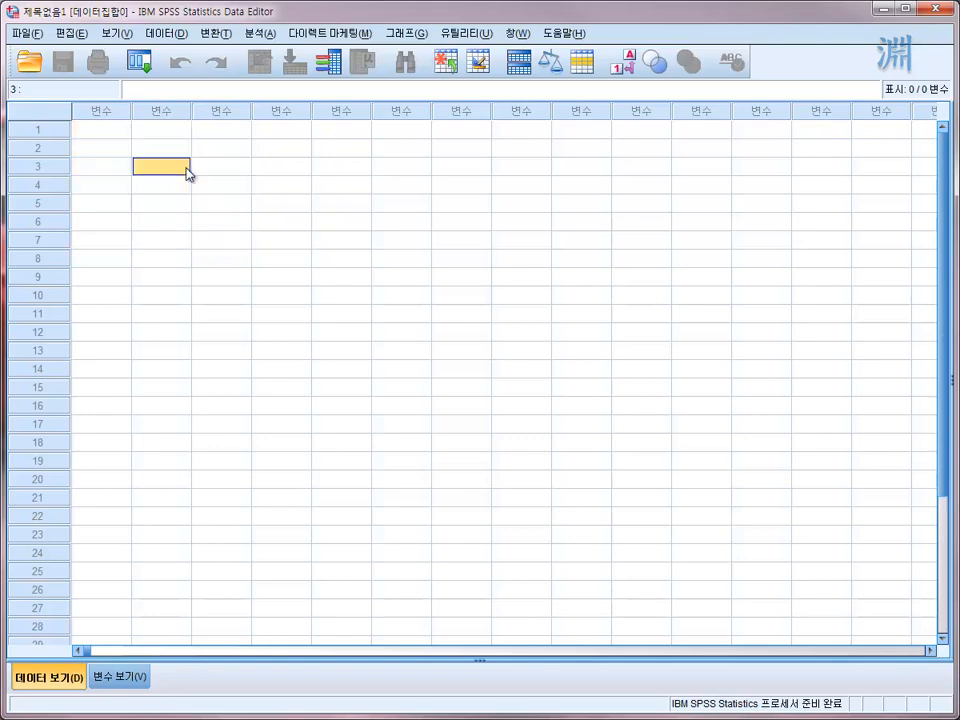
pyautogui.click(119, 148)
pyautogui.click(114, 132)
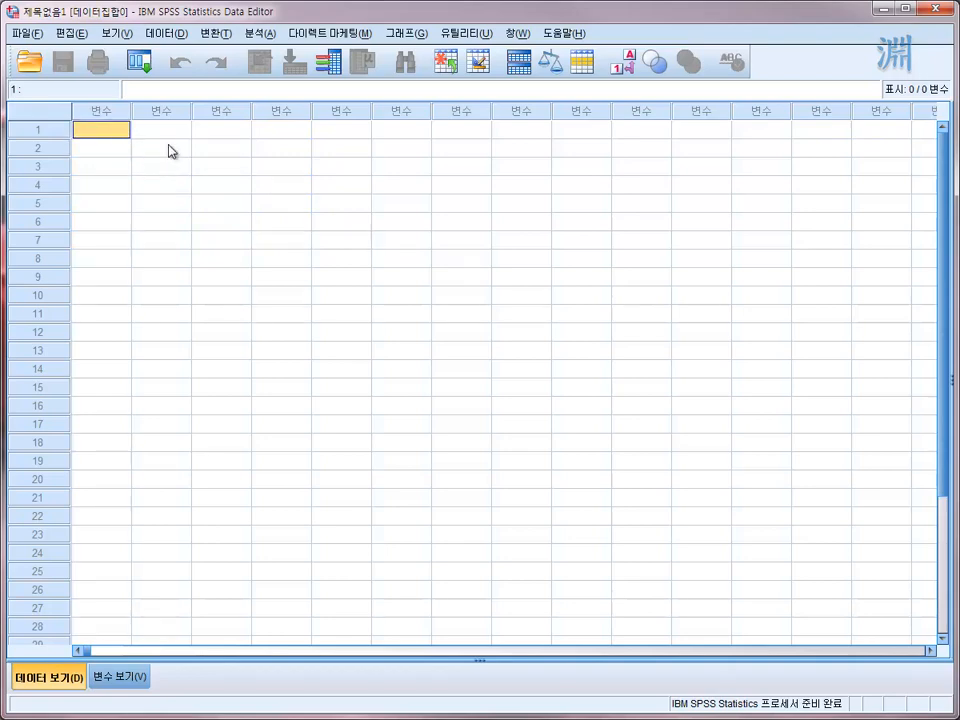
pyautogui.click(173, 152)
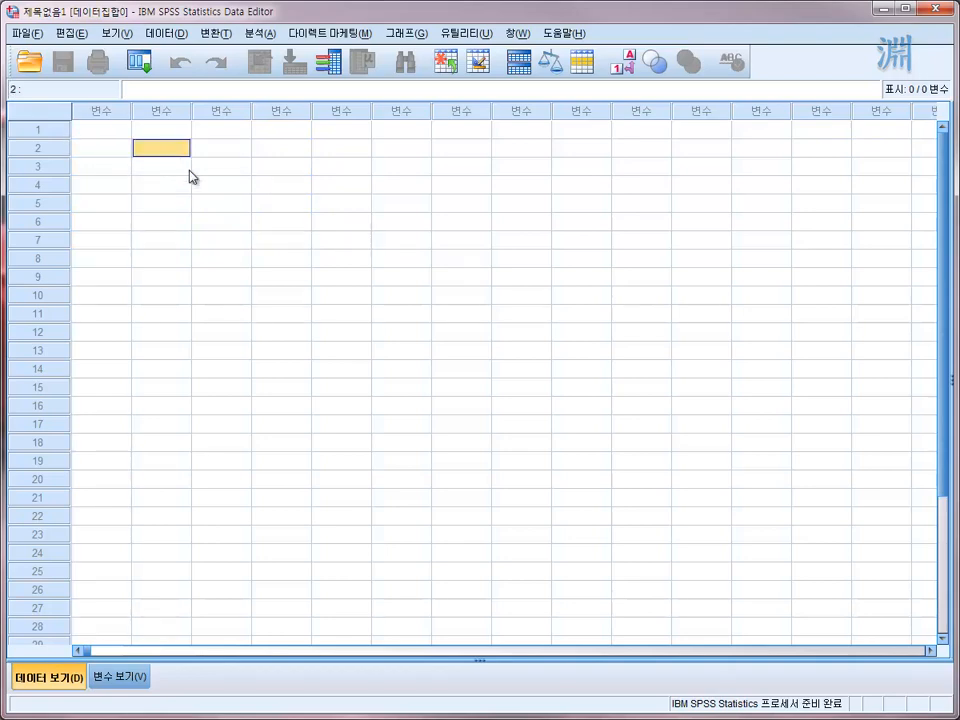
pyautogui.click(219, 170)
pyautogui.click(168, 149)
pyautogui.click(123, 130)
pyautogui.moveTo(127, 136); pyautogui.dragTo(284, 188)
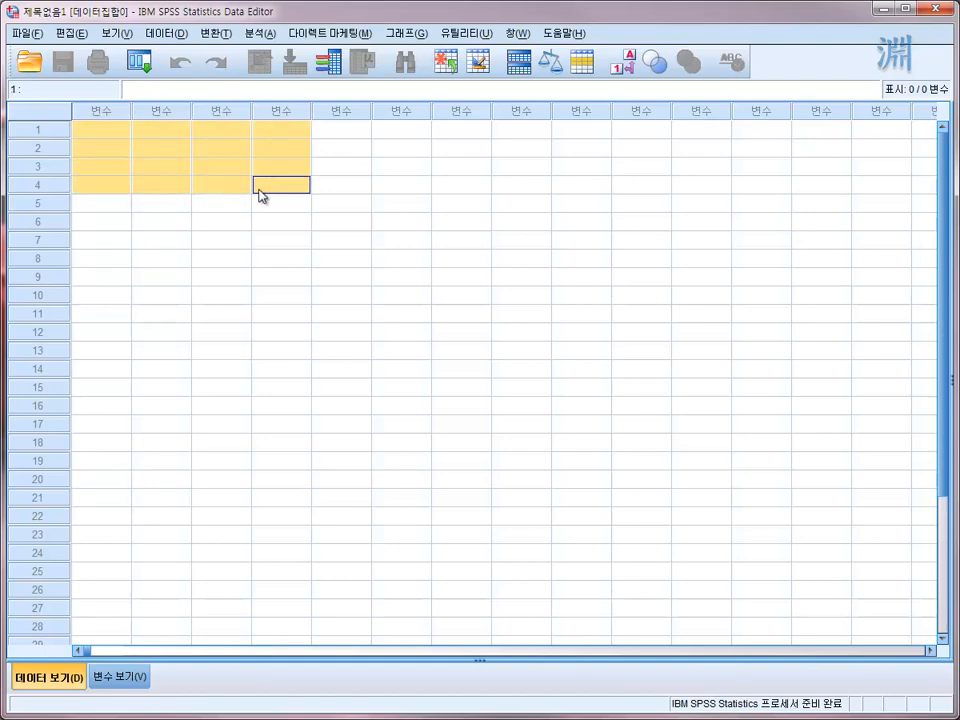
pyautogui.click(102, 131)
pyautogui.moveTo(101, 131); pyautogui.dragTo(258, 189)
pyautogui.click(220, 168)
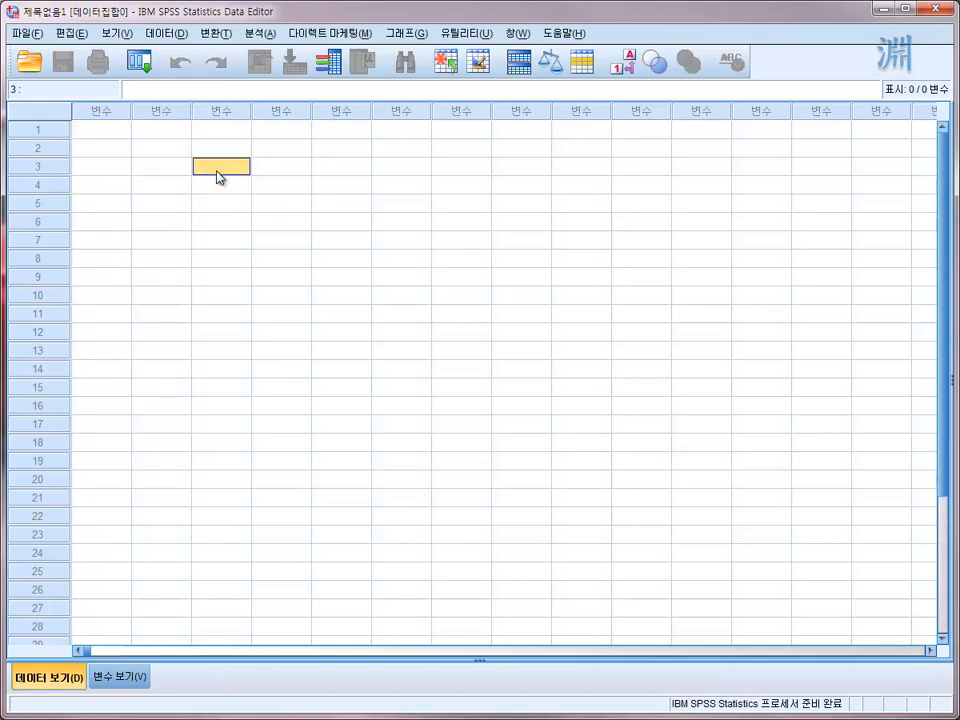
pyautogui.click(124, 135)
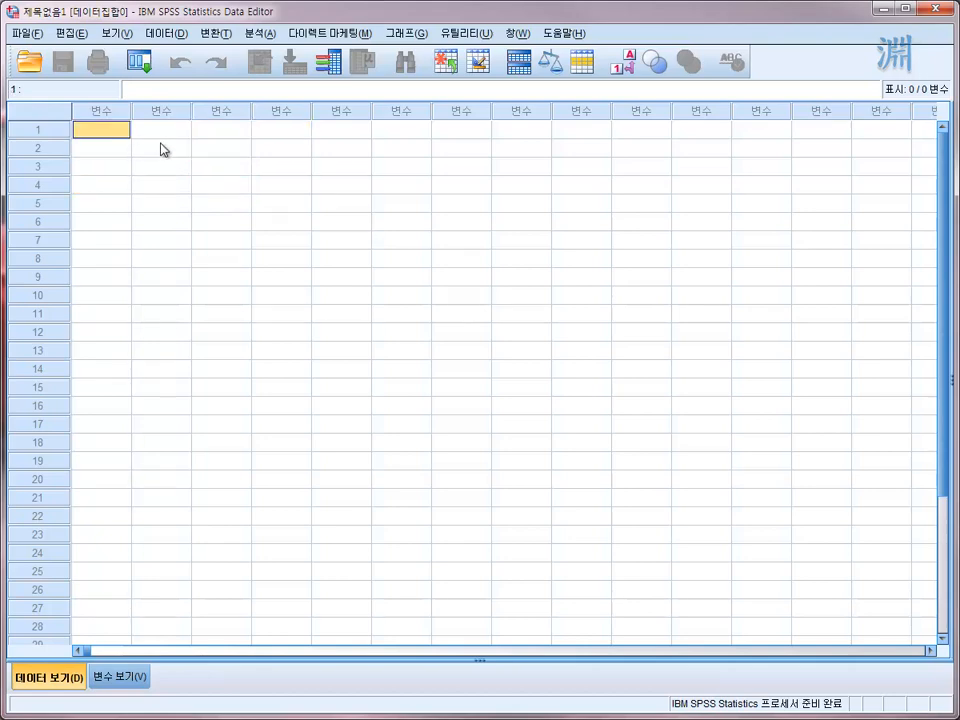
pyautogui.click(163, 148)
pyautogui.click(212, 170)
pyautogui.click(124, 132)
pyautogui.click(164, 150)
pyautogui.moveTo(124, 133); pyautogui.dragTo(230, 176)
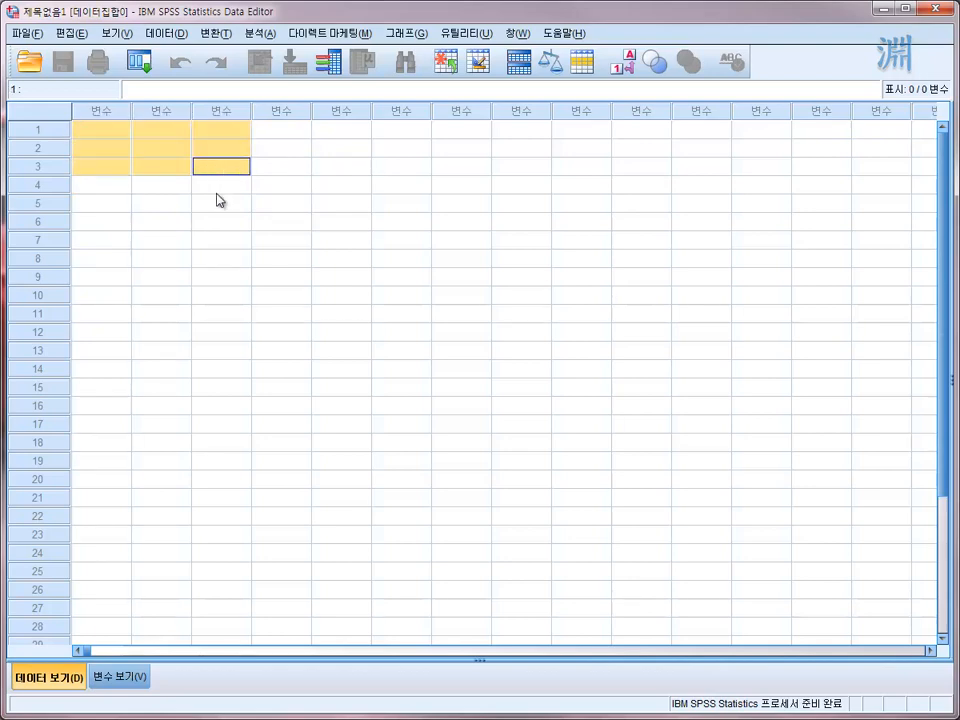
pyautogui.moveTo(119, 136); pyautogui.dragTo(266, 193)
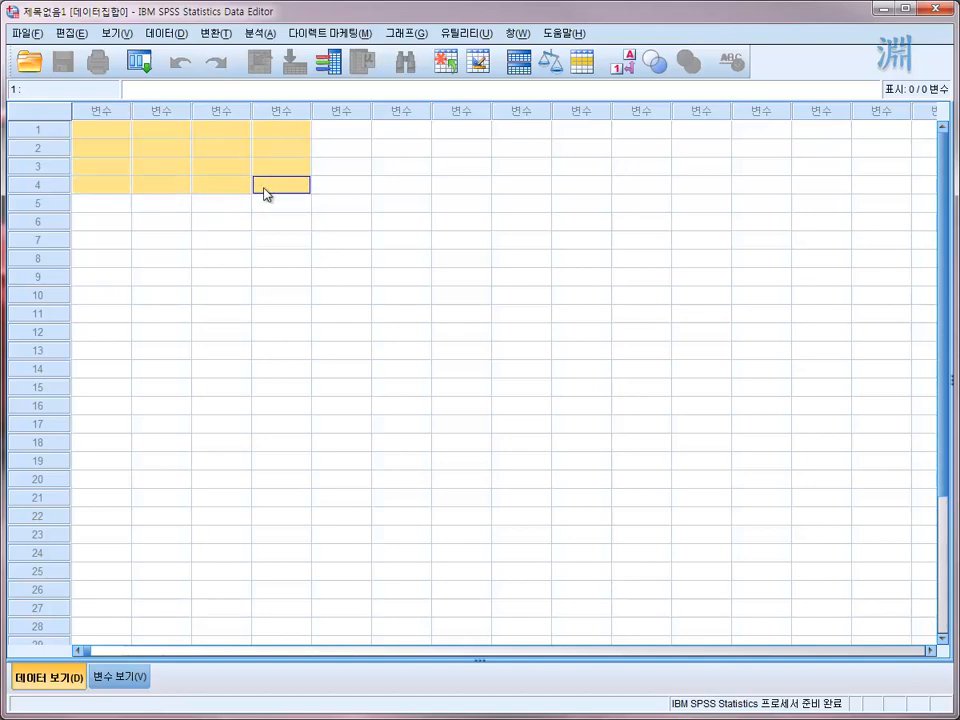
pyautogui.click(103, 134)
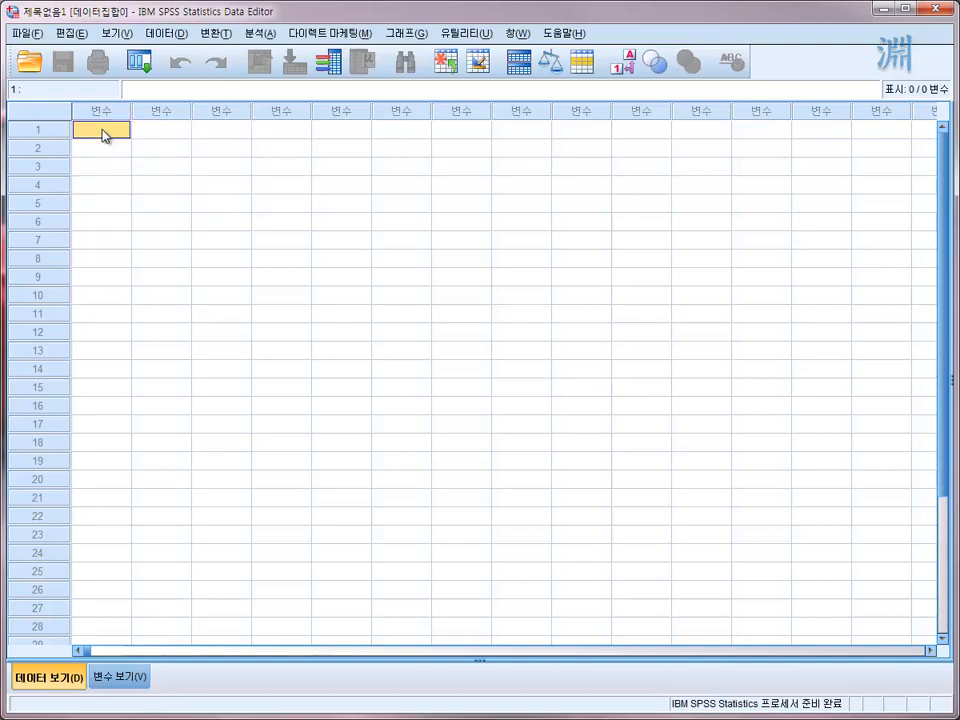
pyautogui.moveTo(103, 134); pyautogui.dragTo(267, 204)
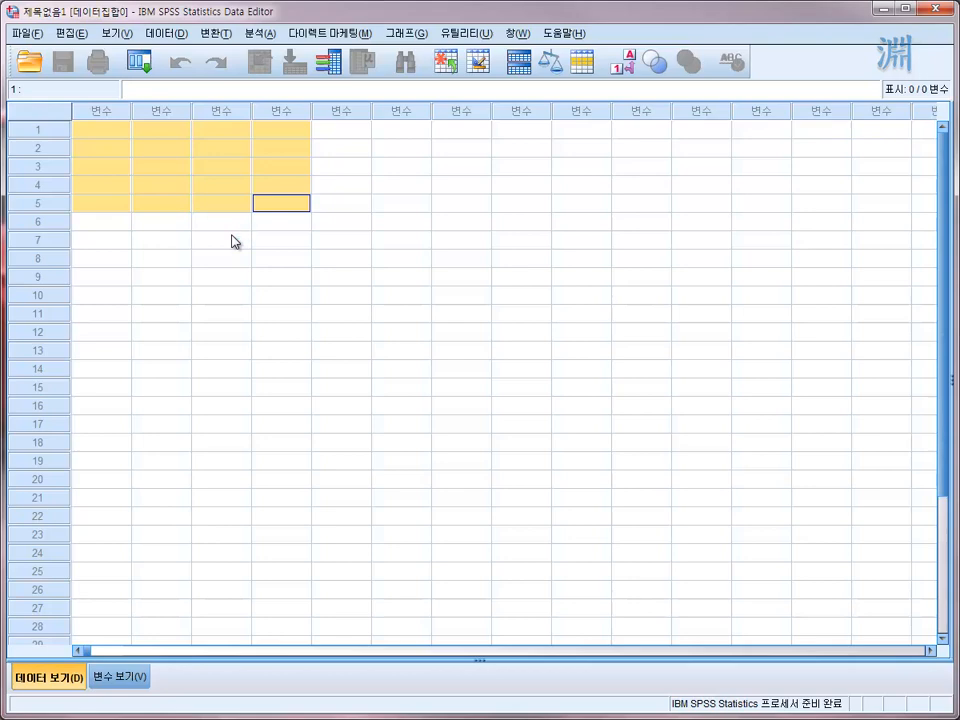
pyautogui.click(247, 186)
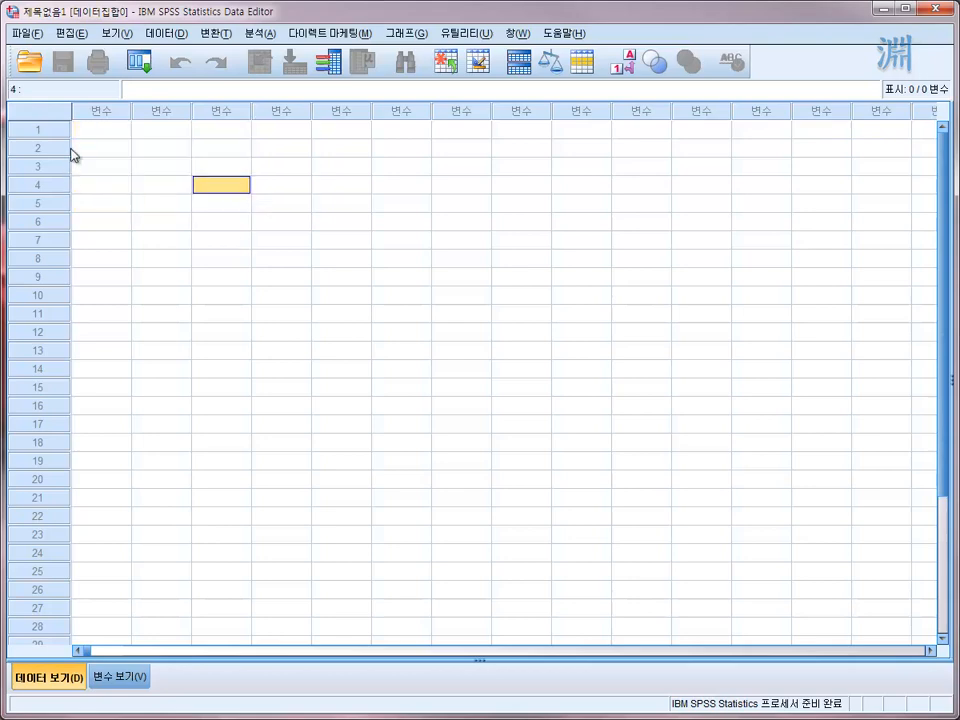
pyautogui.moveTo(113, 131); pyautogui.dragTo(222, 173)
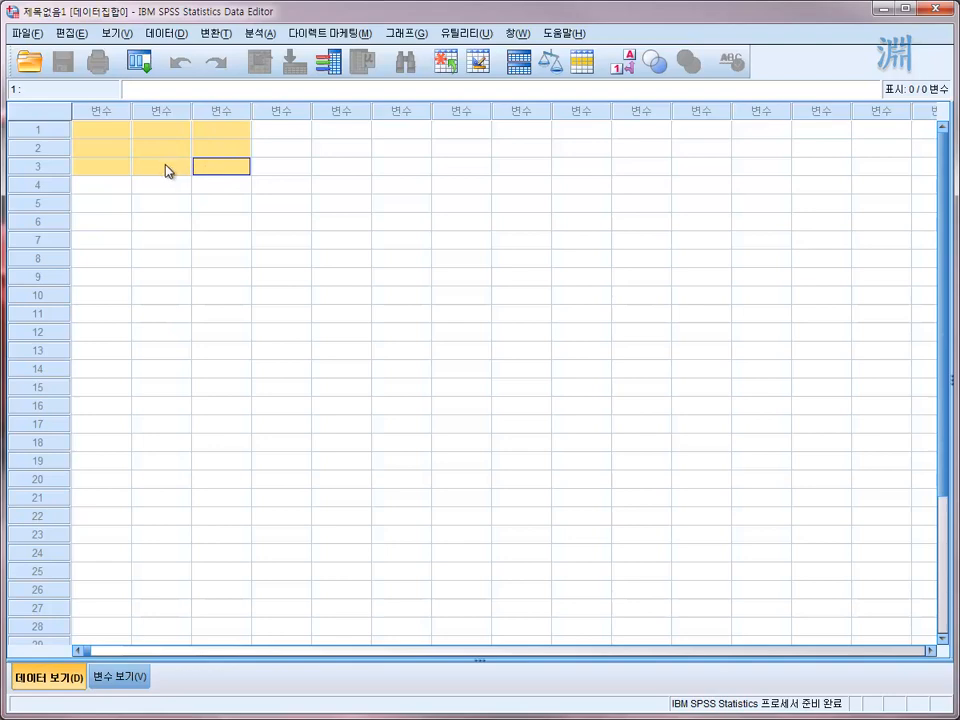
pyautogui.click(121, 135)
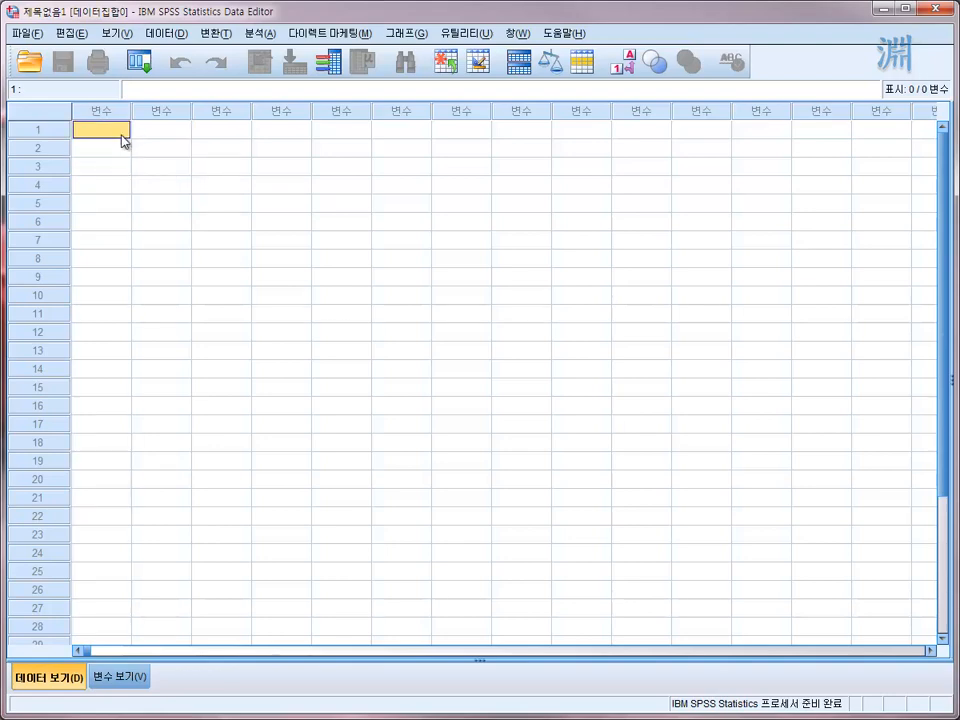
pyautogui.moveTo(121, 140); pyautogui.dragTo(216, 176)
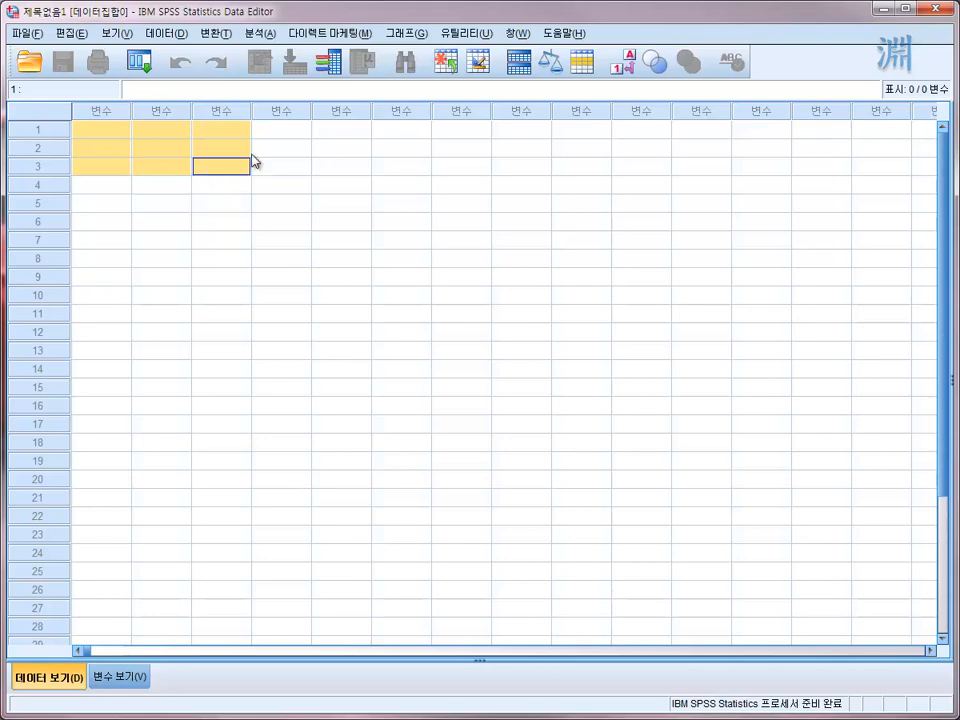
pyautogui.click(238, 149)
pyautogui.click(95, 132)
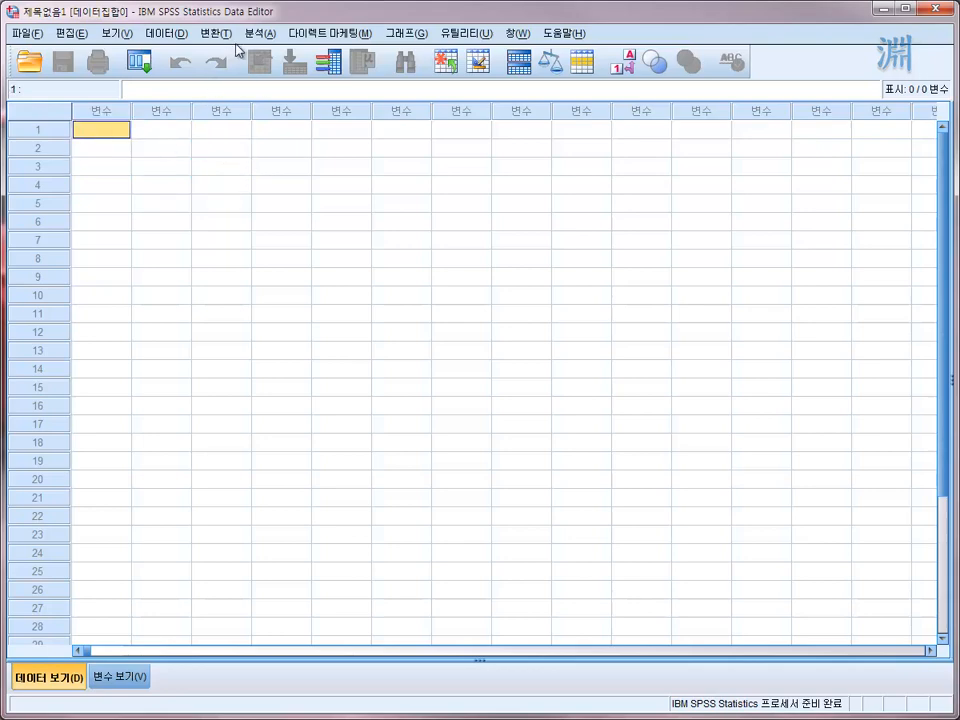
# - Examine the available data-handling, transformation and analysis commands, including the correlation (상관분석) and mean comparison (평균 비교) procedures
pyautogui.click(180, 37)
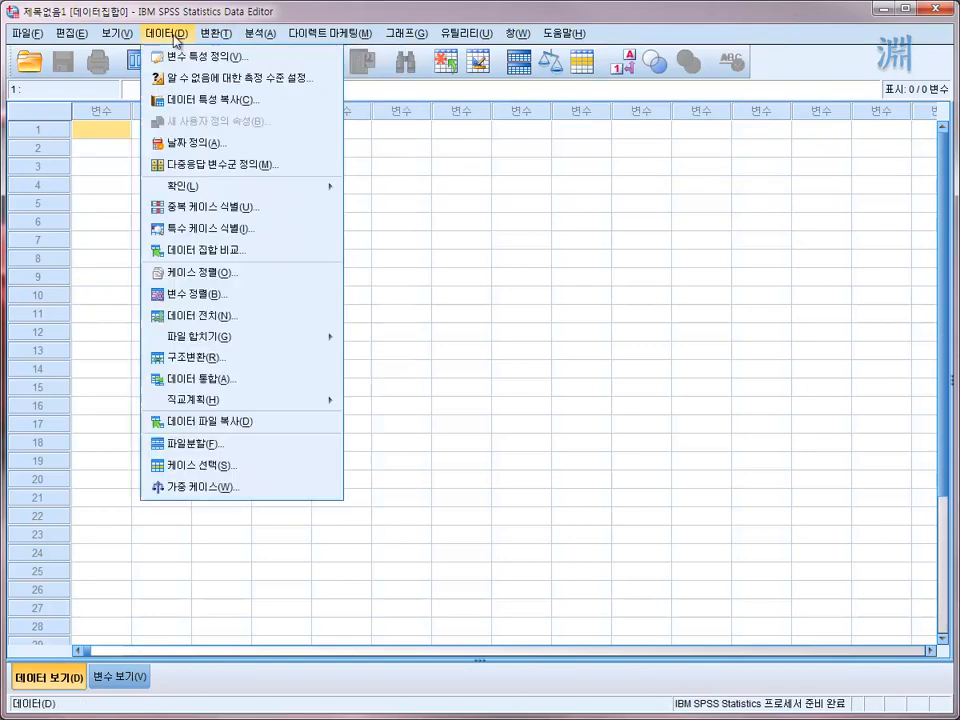
pyautogui.click(214, 36)
pyautogui.click(216, 38)
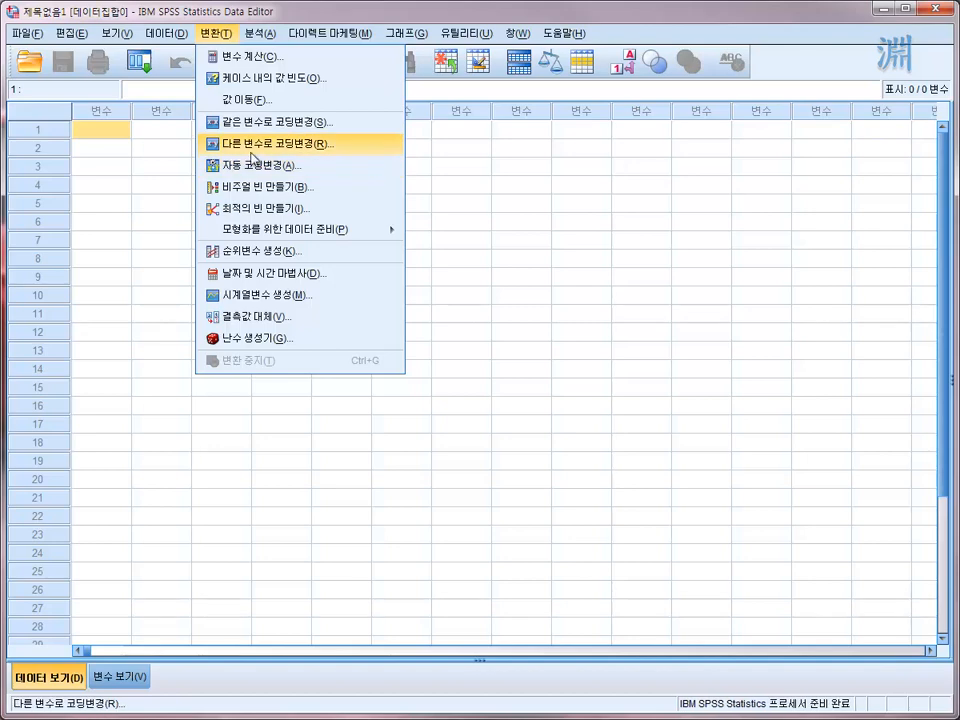
pyautogui.moveTo(165, 33)
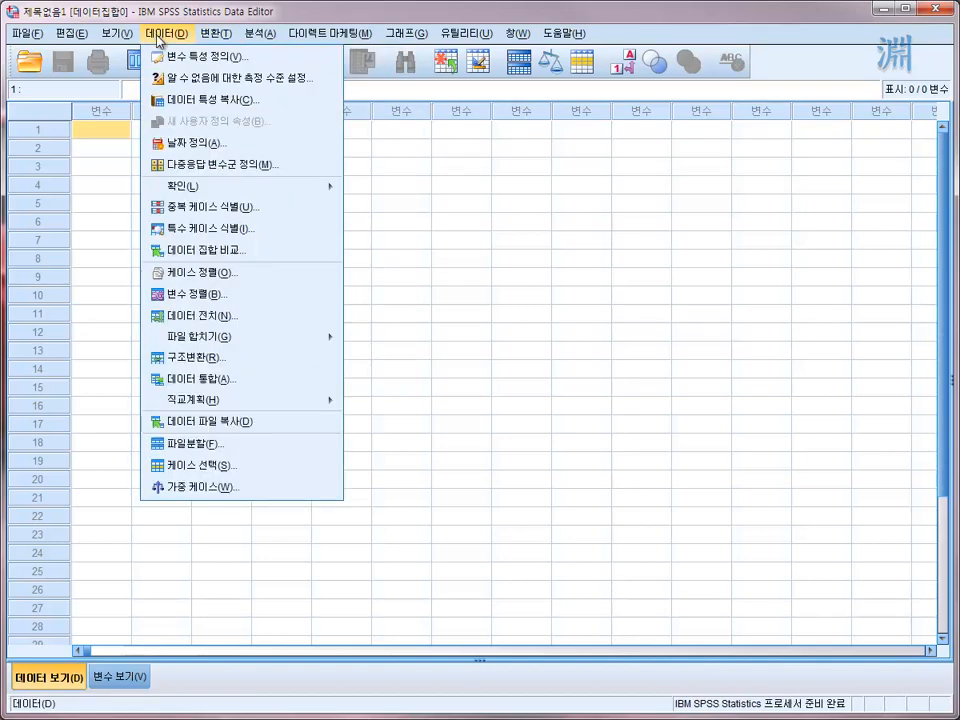
pyautogui.moveTo(216, 33)
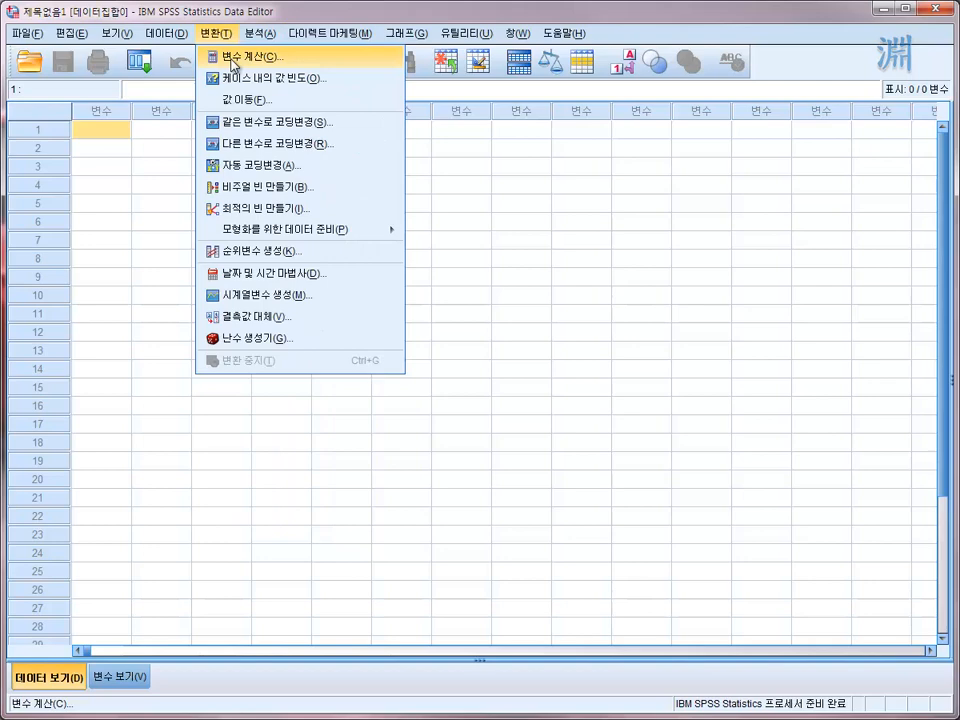
pyautogui.moveTo(265, 38)
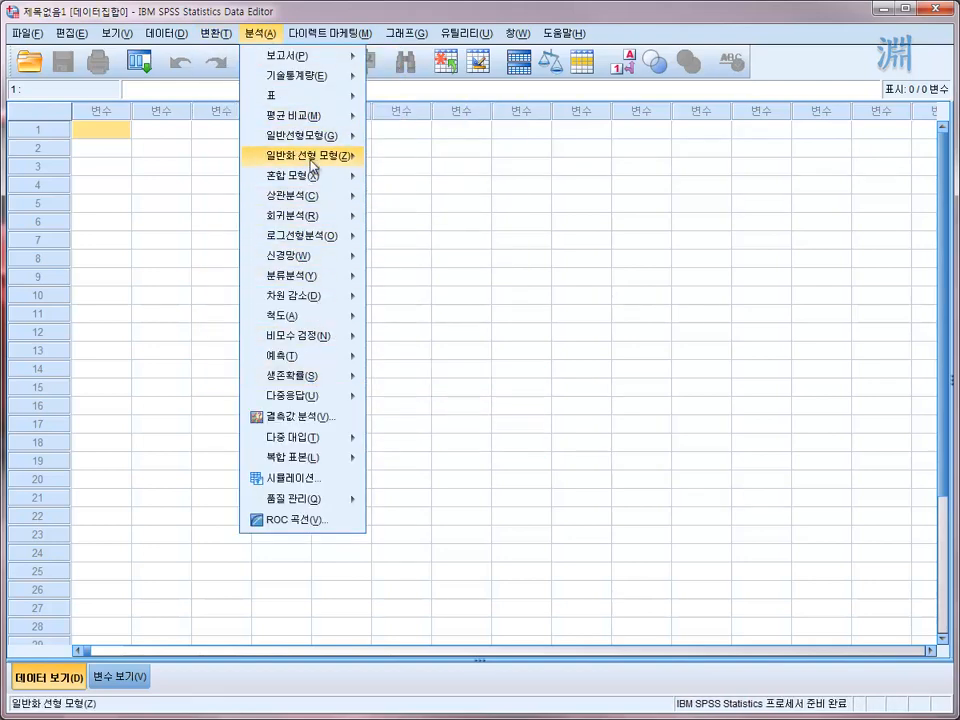
pyautogui.moveTo(313, 164)
pyautogui.moveTo(424, 40)
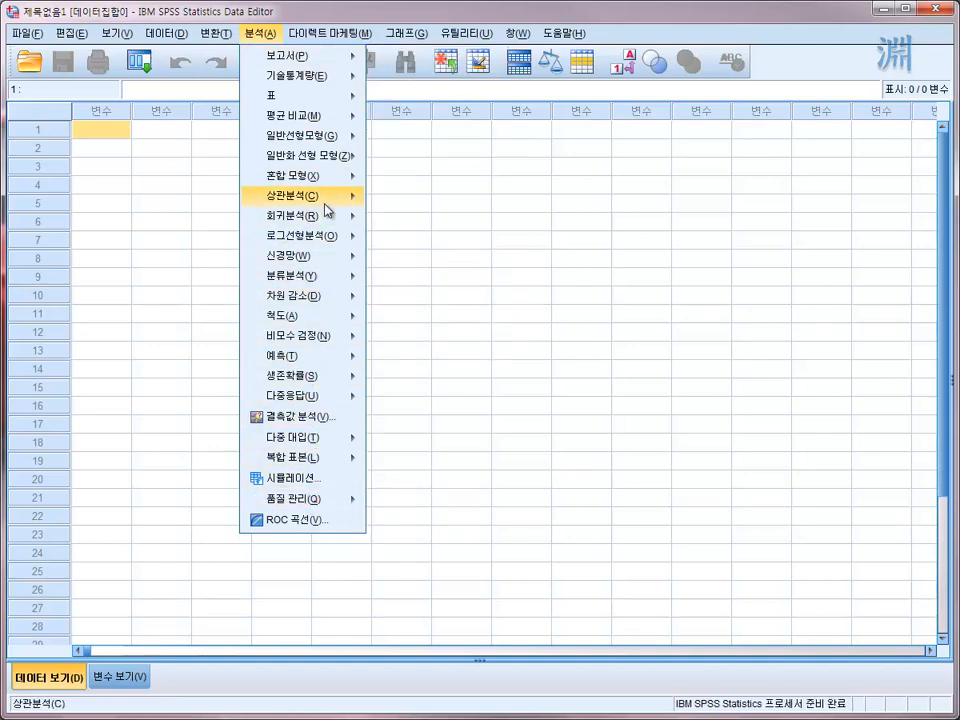
pyautogui.moveTo(325, 200)
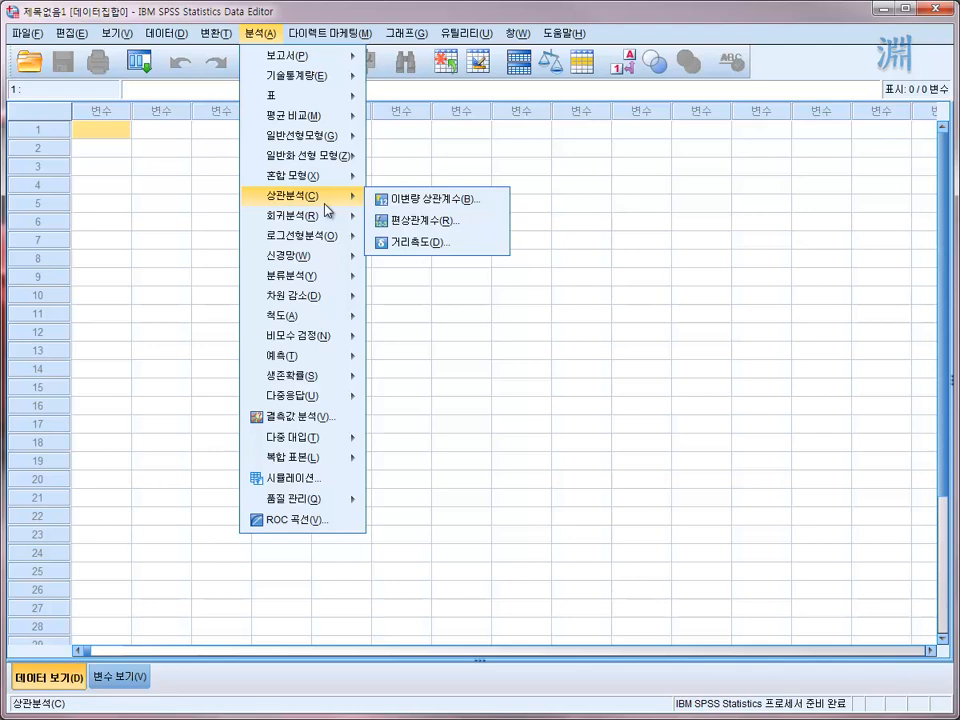
pyautogui.moveTo(312, 345)
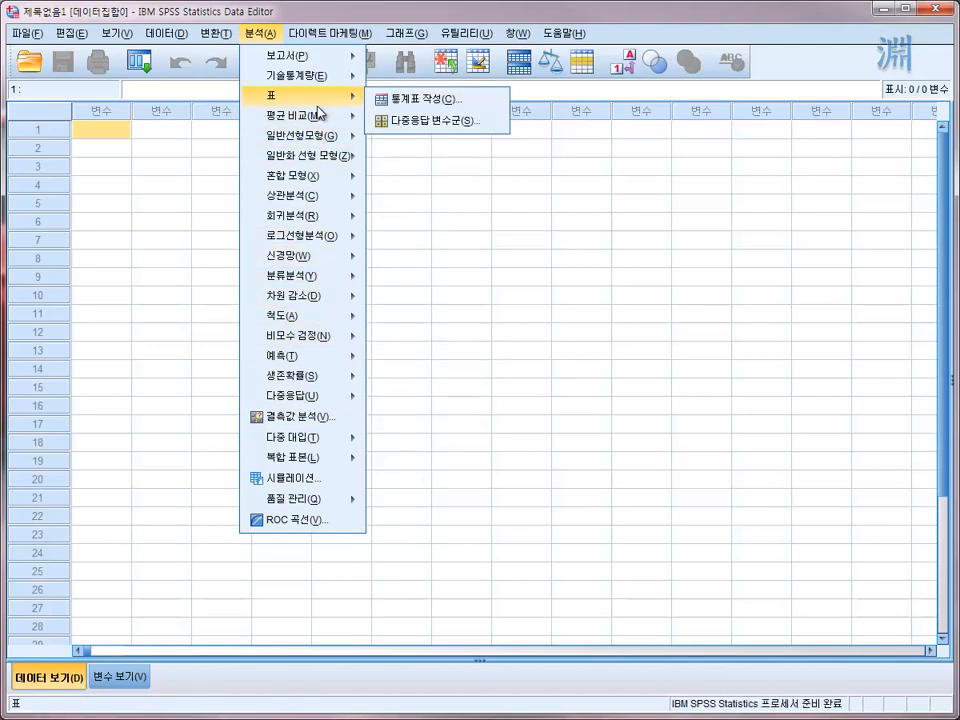
pyautogui.moveTo(322, 122)
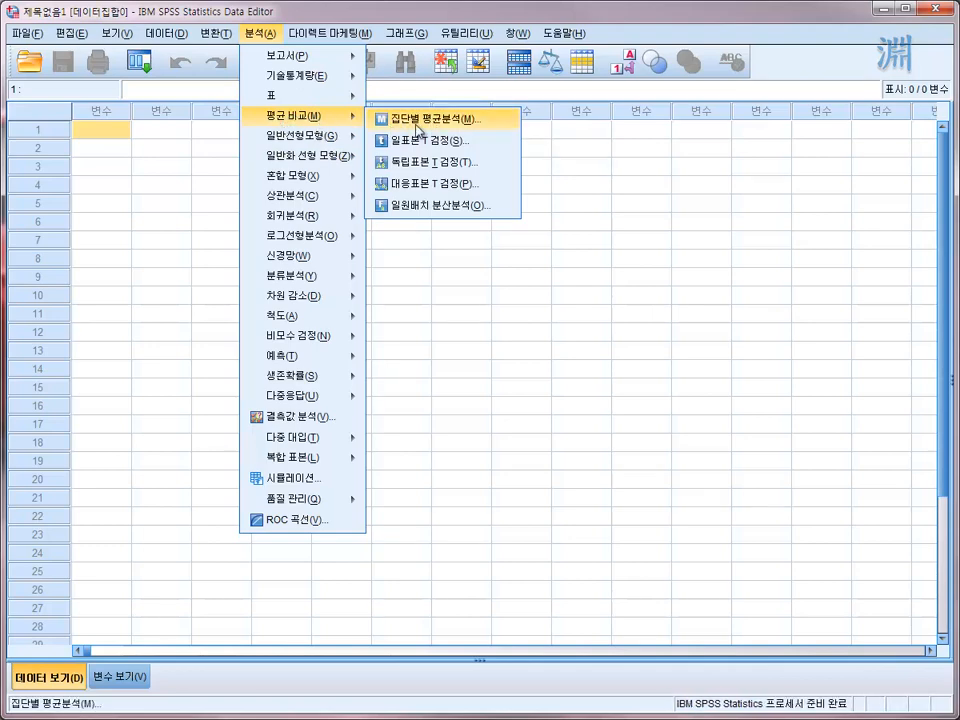
pyautogui.moveTo(292, 116)
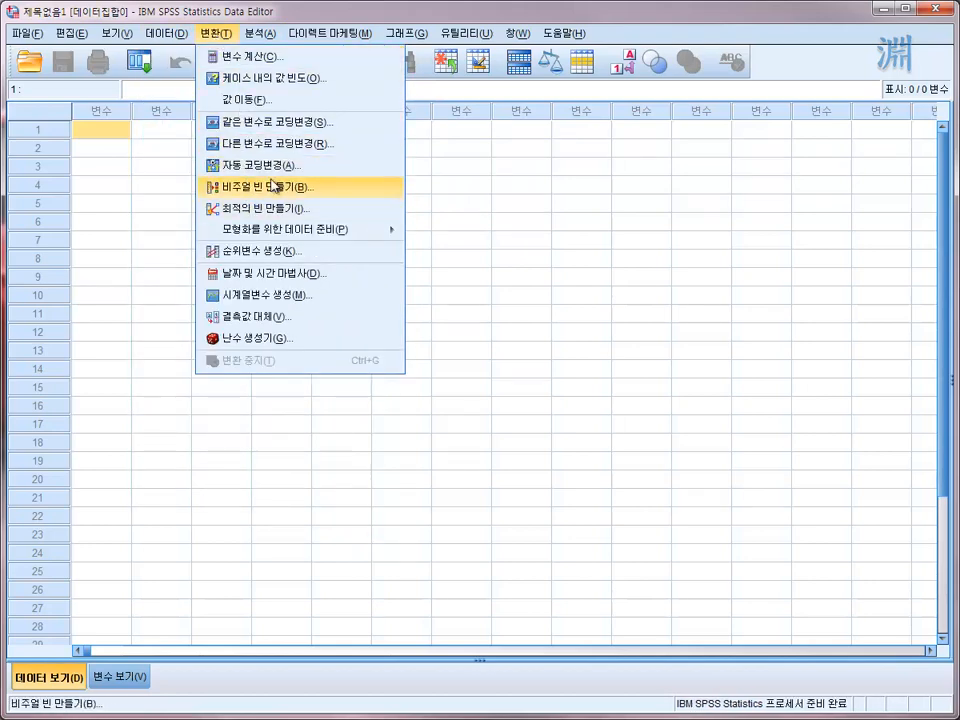
pyautogui.click(147, 150)
pyautogui.moveTo(113, 137); pyautogui.dragTo(257, 213)
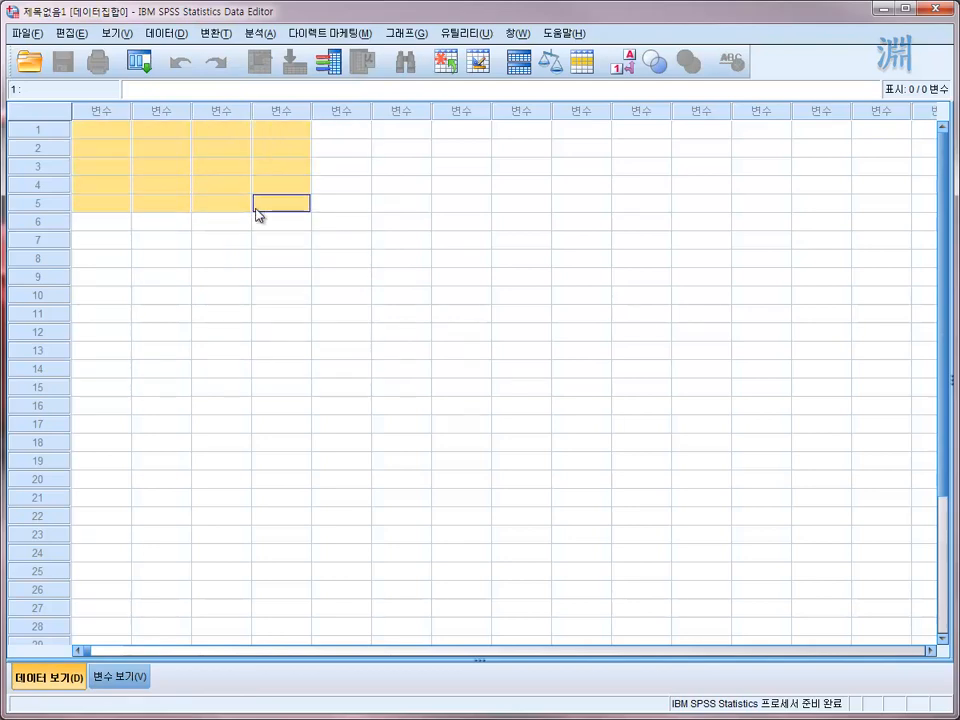
pyautogui.moveTo(90, 137); pyautogui.dragTo(262, 204)
pyautogui.moveTo(111, 128); pyautogui.dragTo(271, 255)
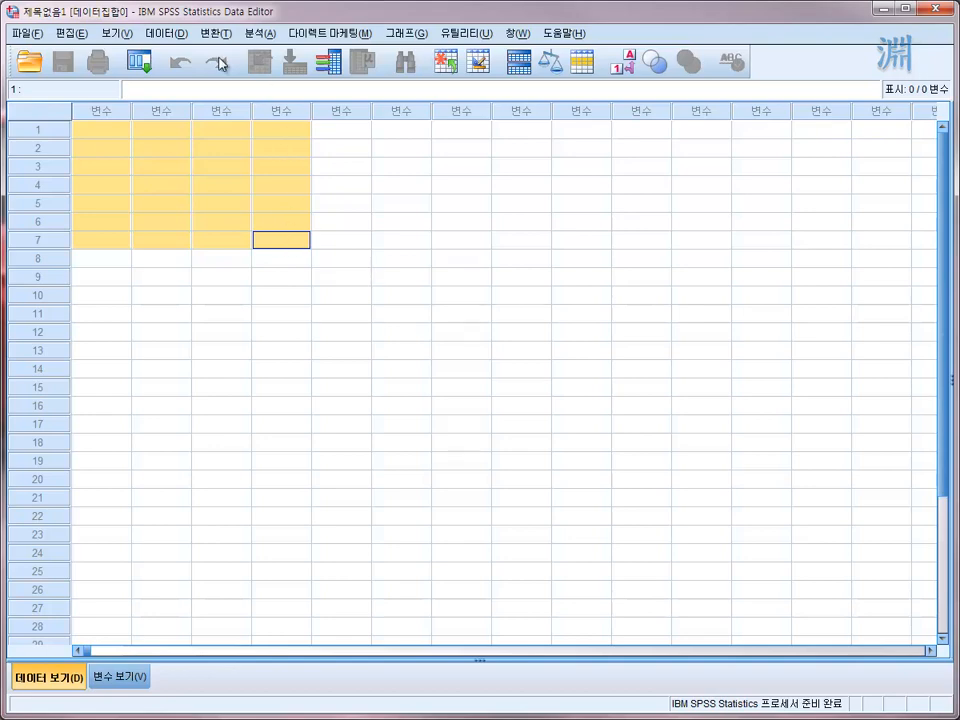
pyautogui.click(160, 33)
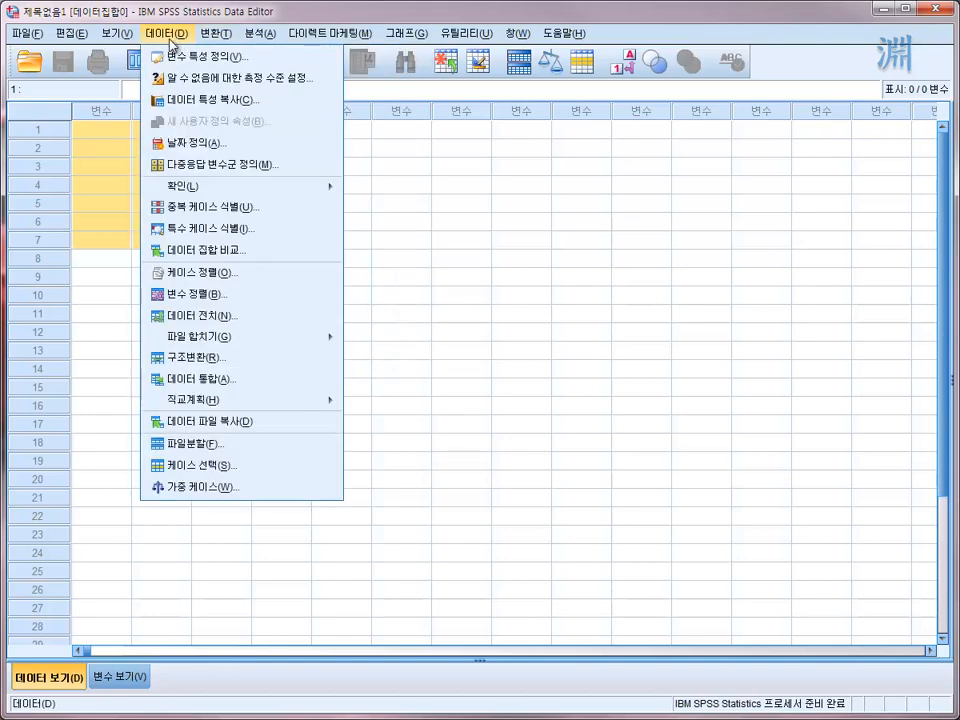
pyautogui.moveTo(325, 47)
pyautogui.moveTo(166, 33)
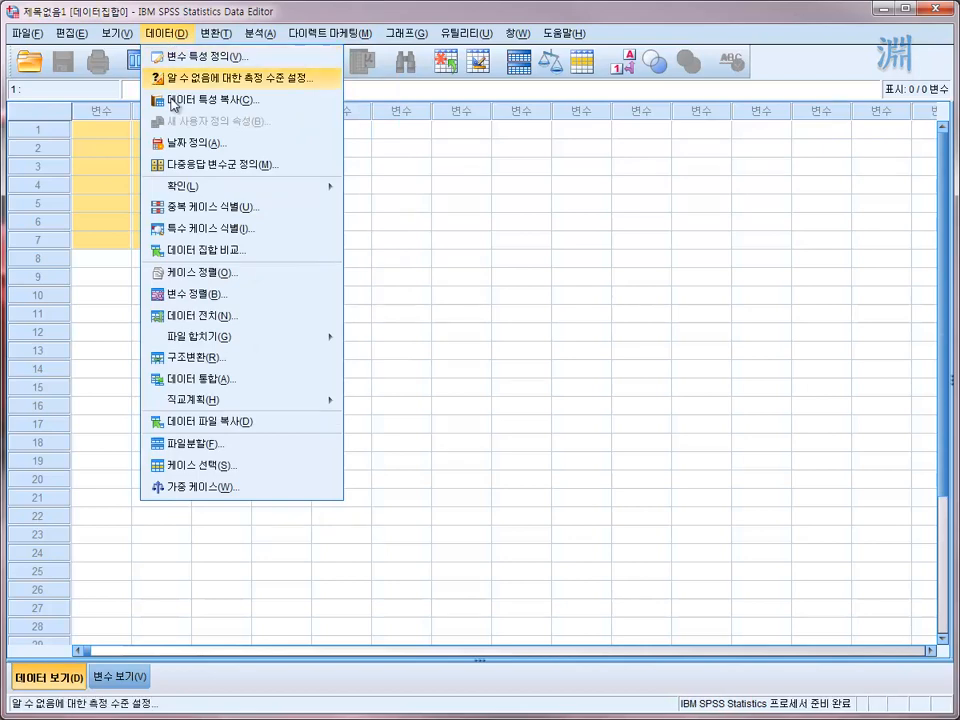
pyautogui.click(124, 146)
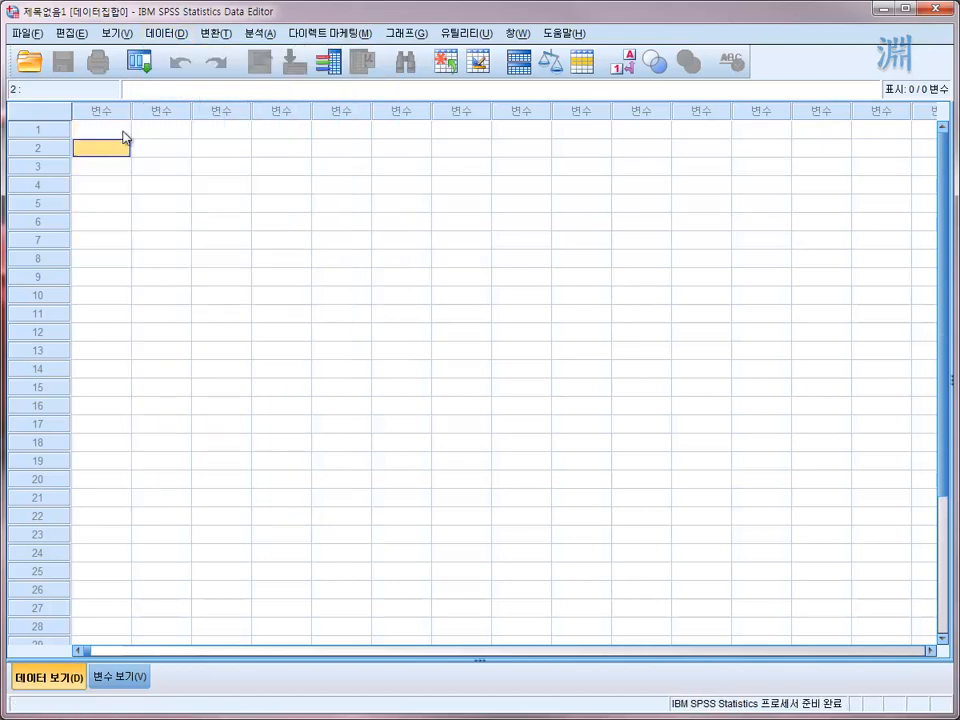
pyautogui.click(118, 129)
pyautogui.click(183, 36)
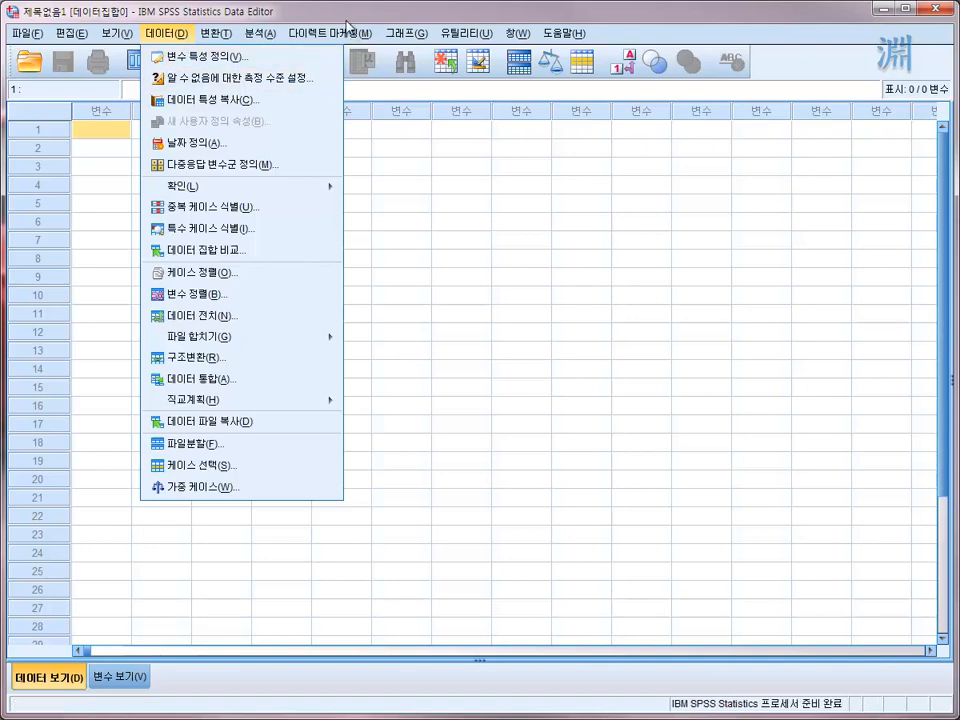
# - Review the data-handling, transformation and analysis command lists once more, including the general linear model (일반선형모형) and mean comparison (평균 비교) entries
pyautogui.moveTo(214, 34)
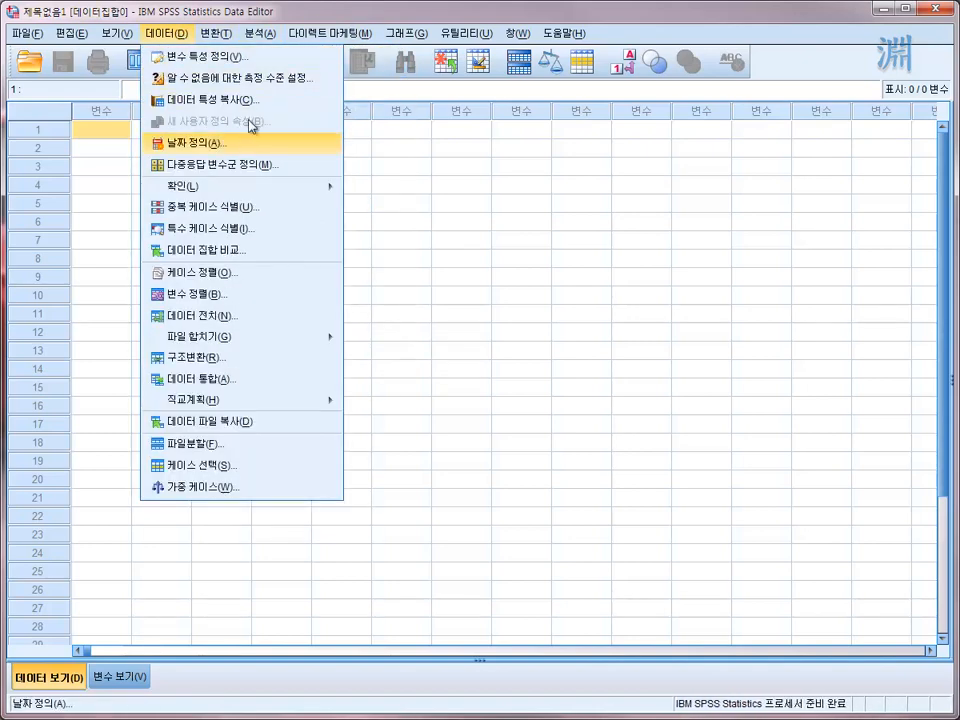
pyautogui.moveTo(182, 38)
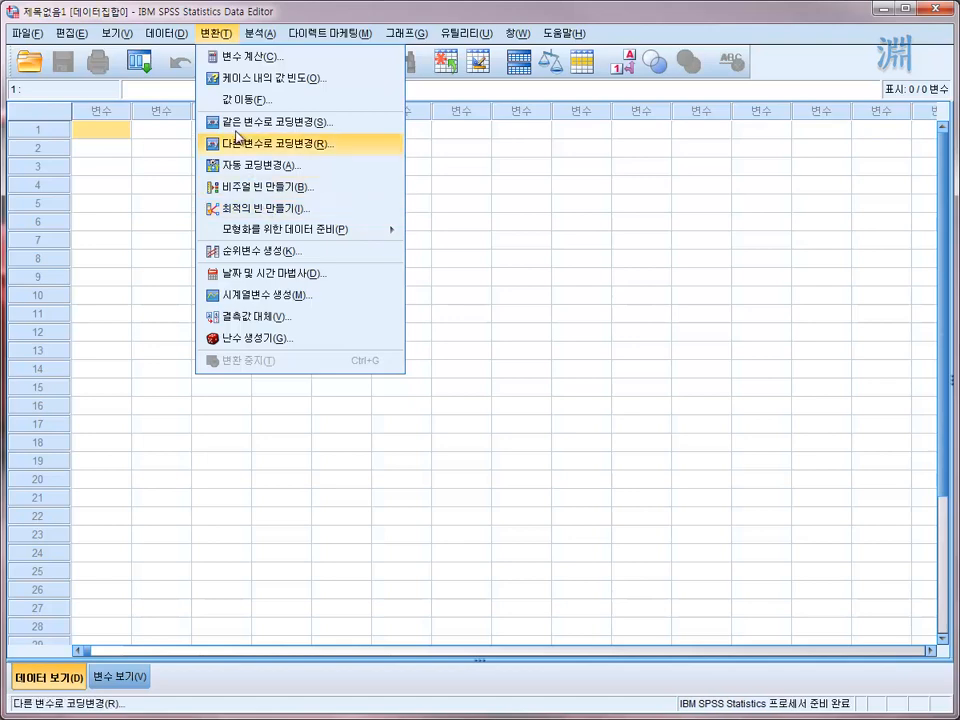
pyautogui.moveTo(178, 40)
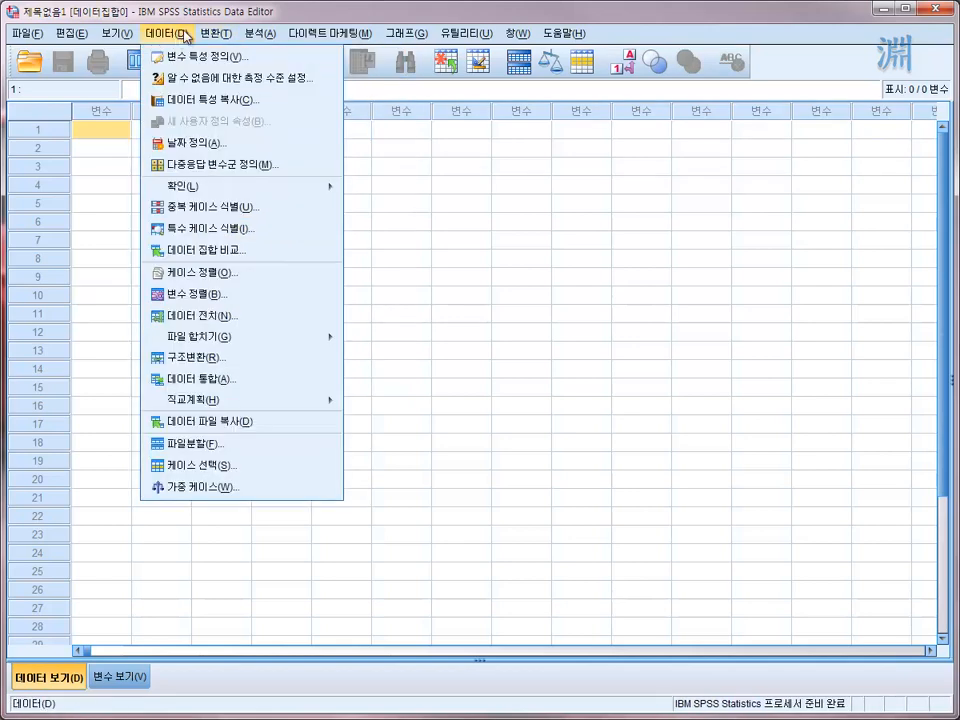
pyautogui.moveTo(216, 36)
pyautogui.moveTo(284, 191)
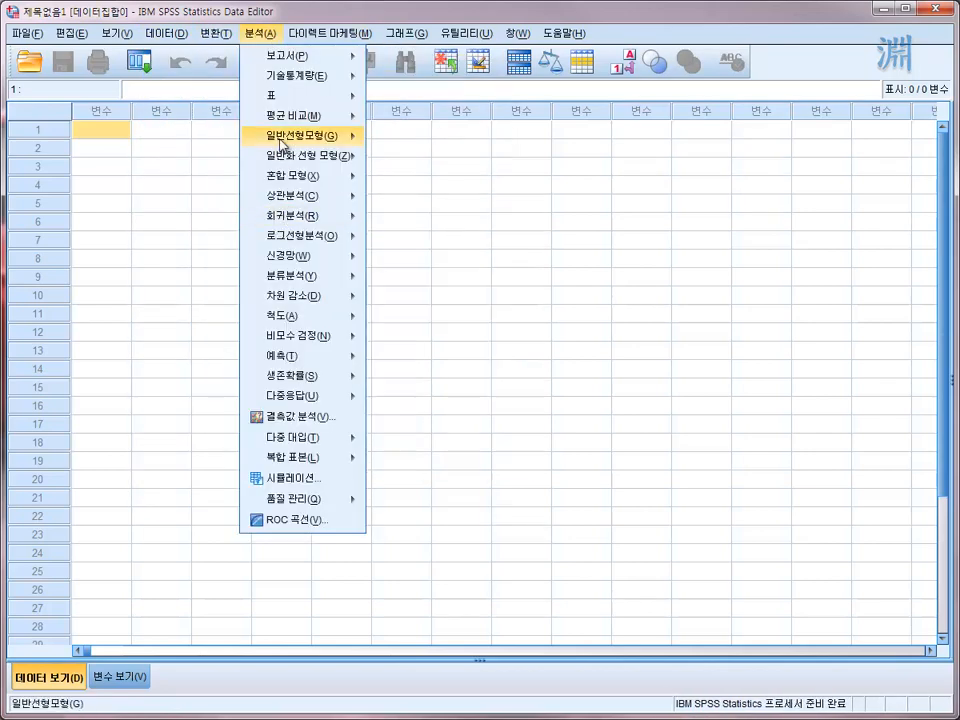
pyautogui.moveTo(287, 127)
pyautogui.moveTo(316, 106)
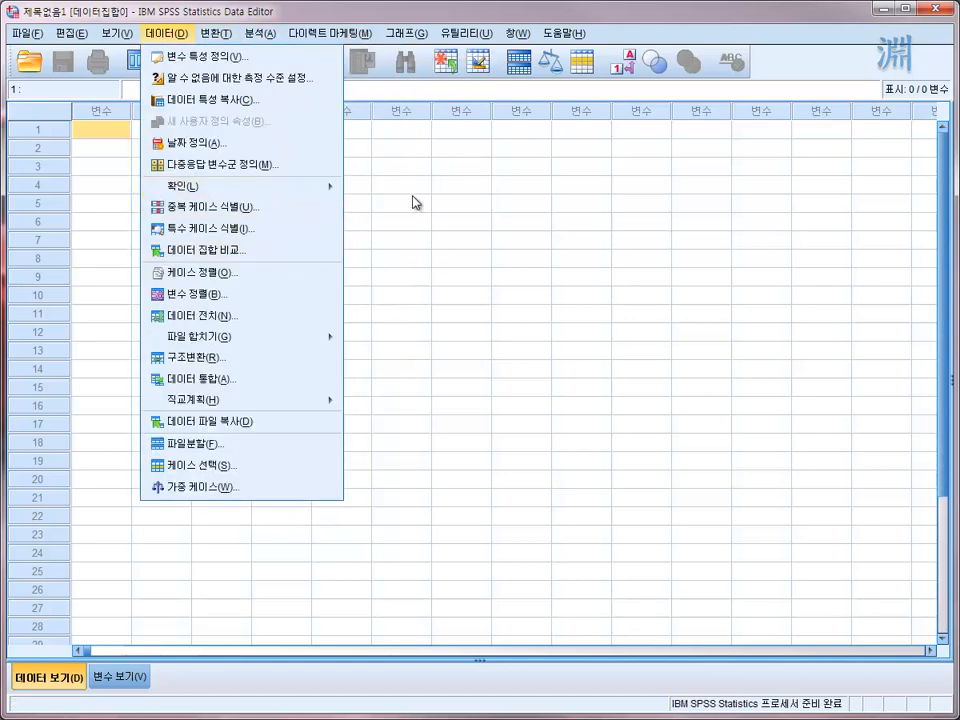
pyautogui.click(416, 202)
# - Examine the empty data grid's structure by selecting individual cells, whole case rows and the second variable column
pyautogui.click(215, 188)
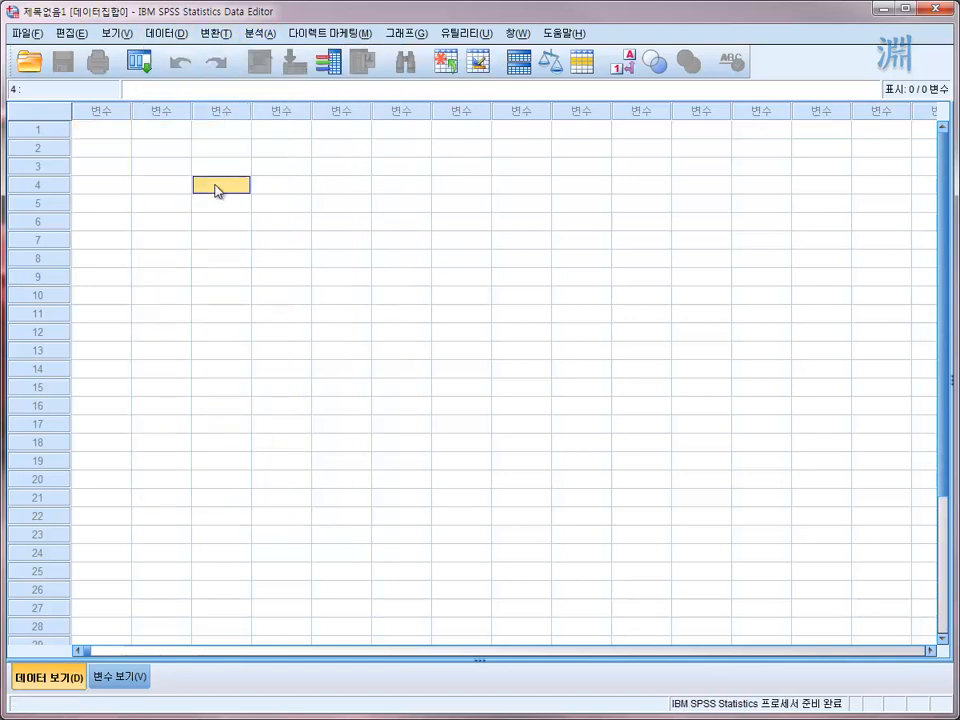
pyautogui.click(102, 128)
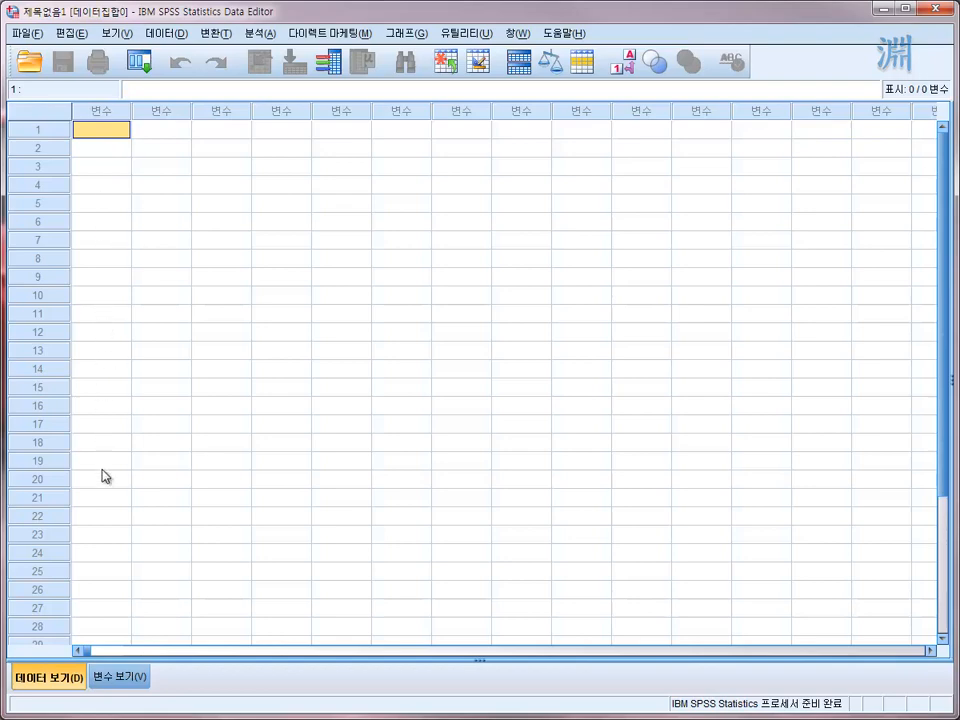
pyautogui.click(57, 167)
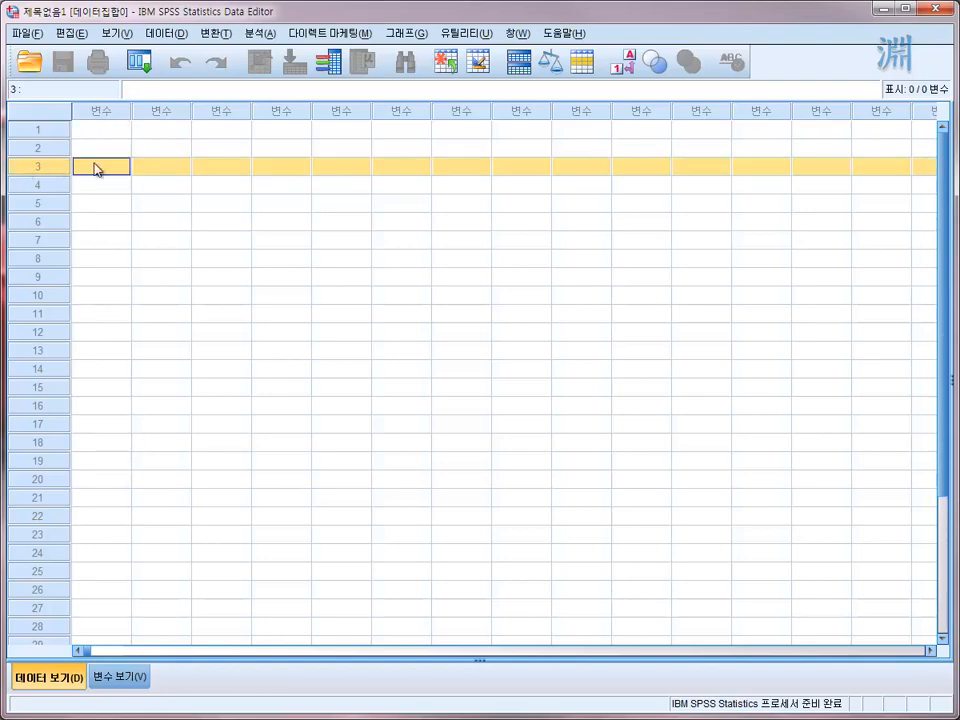
pyautogui.click(43, 187)
pyautogui.click(44, 170)
pyautogui.click(43, 185)
pyautogui.click(44, 205)
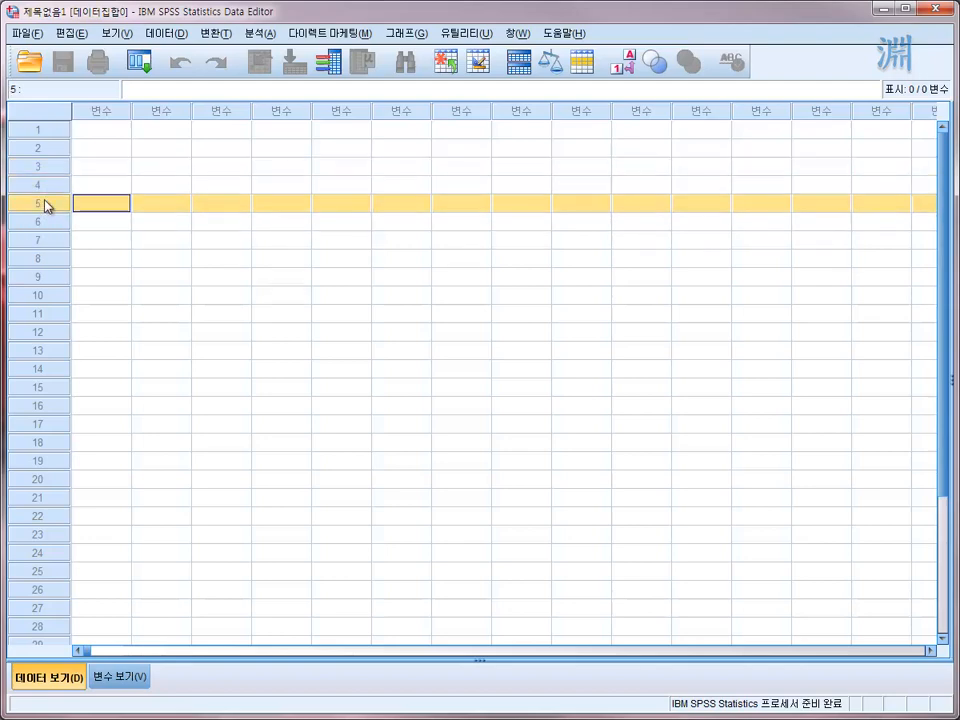
pyautogui.click(113, 204)
pyautogui.click(156, 205)
pyautogui.click(206, 205)
pyautogui.click(157, 186)
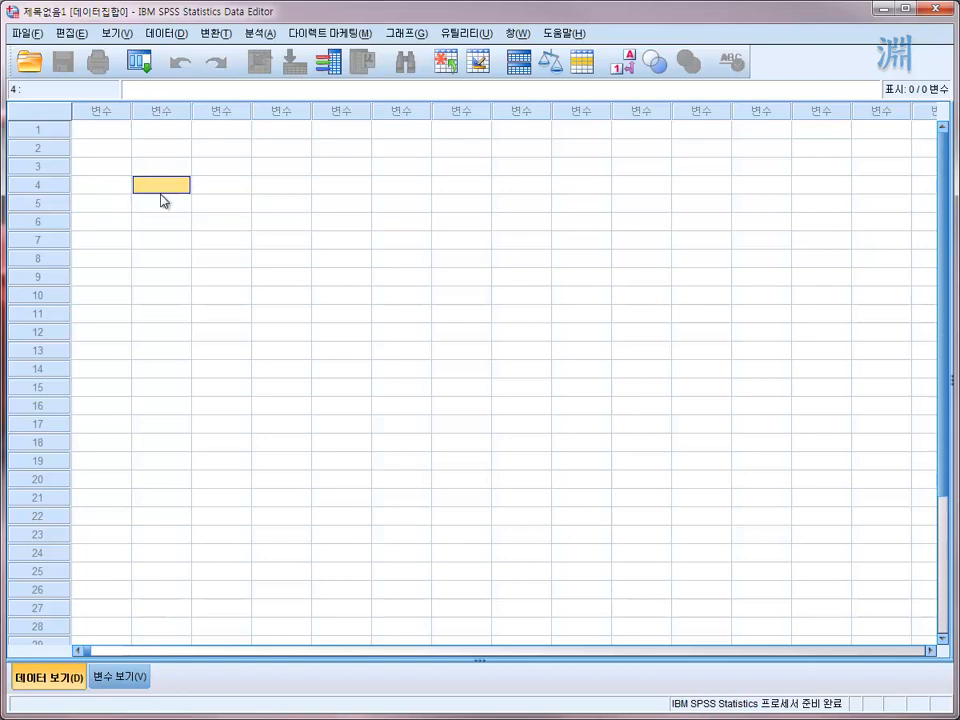
pyautogui.click(169, 112)
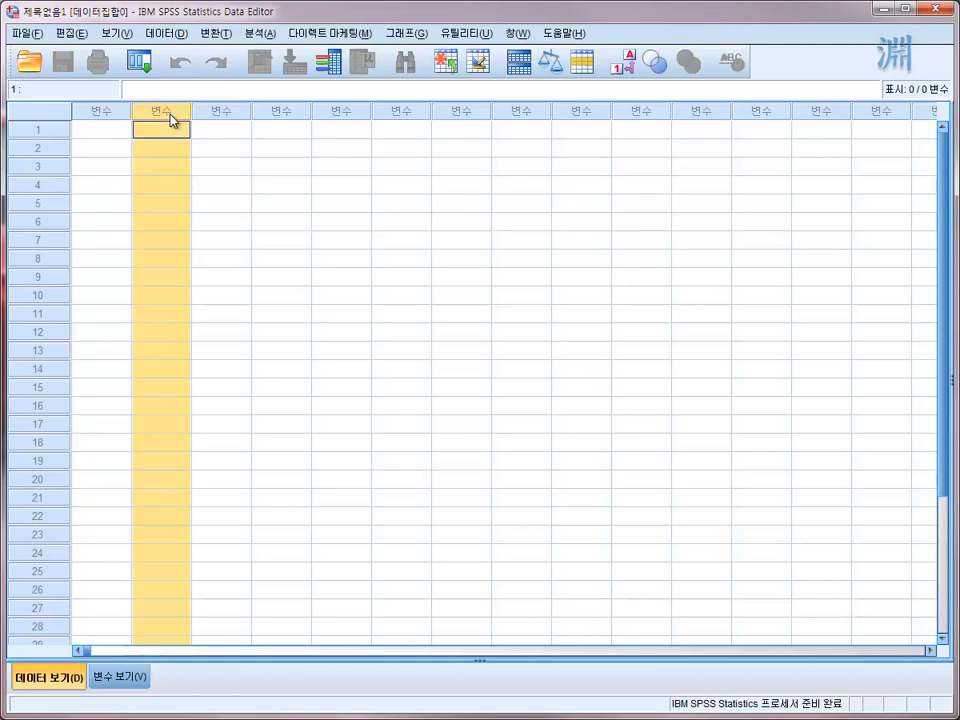
pyautogui.click(38, 167)
pyautogui.click(170, 172)
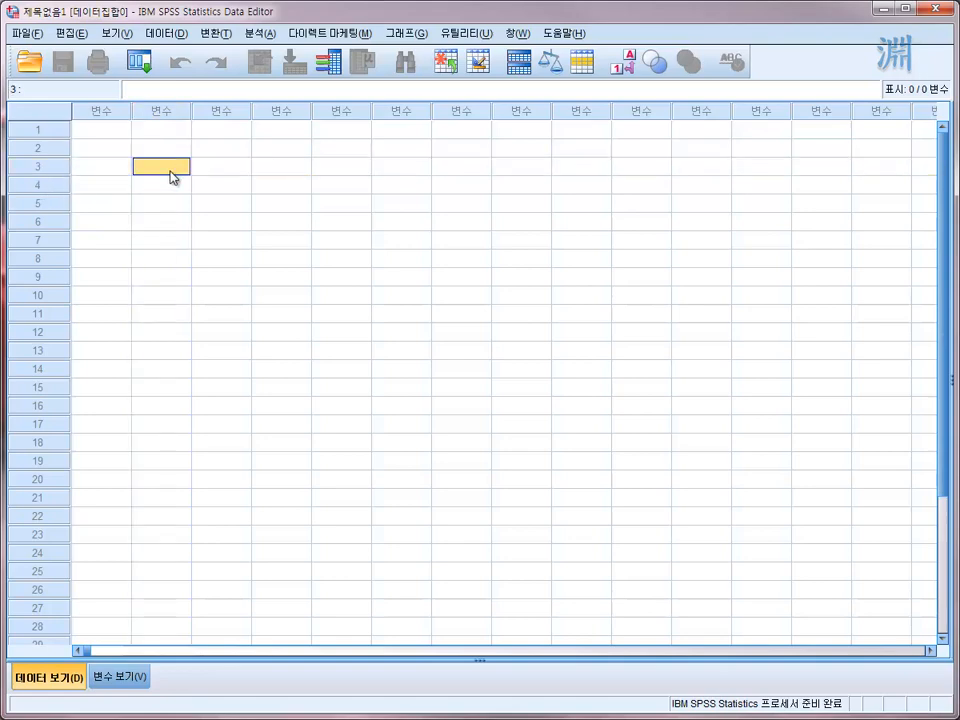
pyautogui.click(121, 132)
pyautogui.click(114, 185)
pyautogui.click(112, 131)
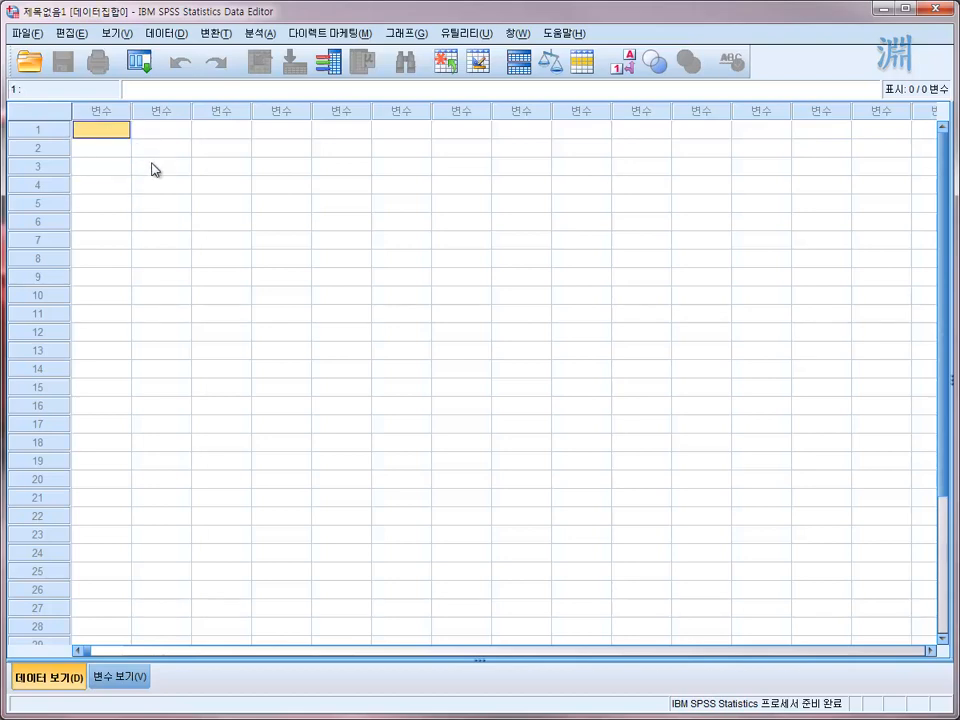
pyautogui.click(121, 148)
pyautogui.click(121, 134)
pyautogui.click(150, 186)
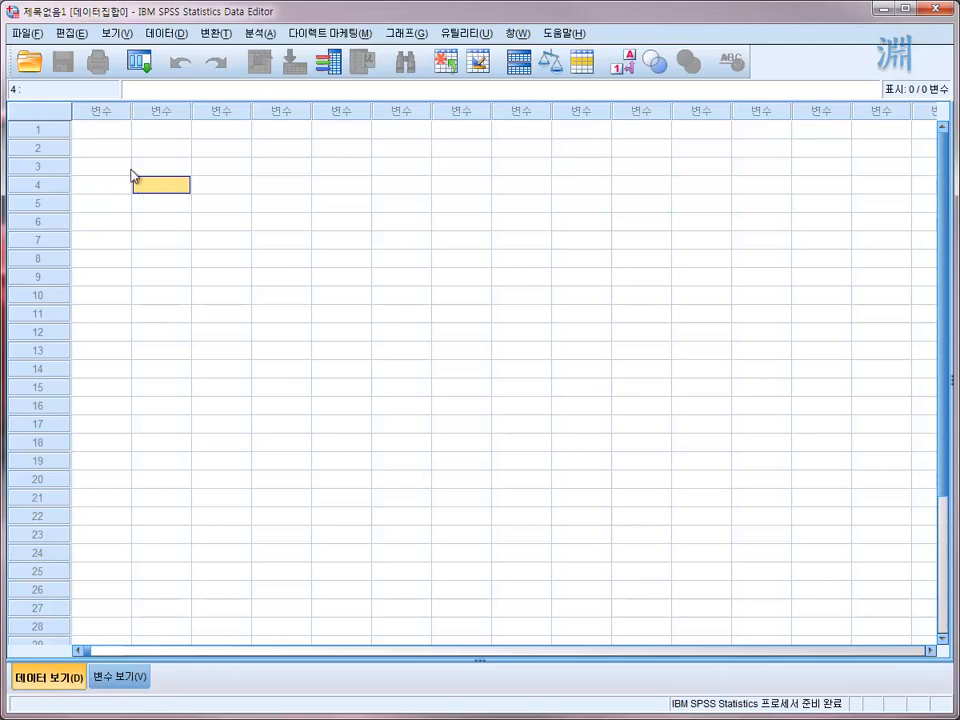
# - Enter the values 1, 2, 3, 4, 5 and 6 in rows 1 to 6 of the first variable column
pyautogui.click(126, 135)
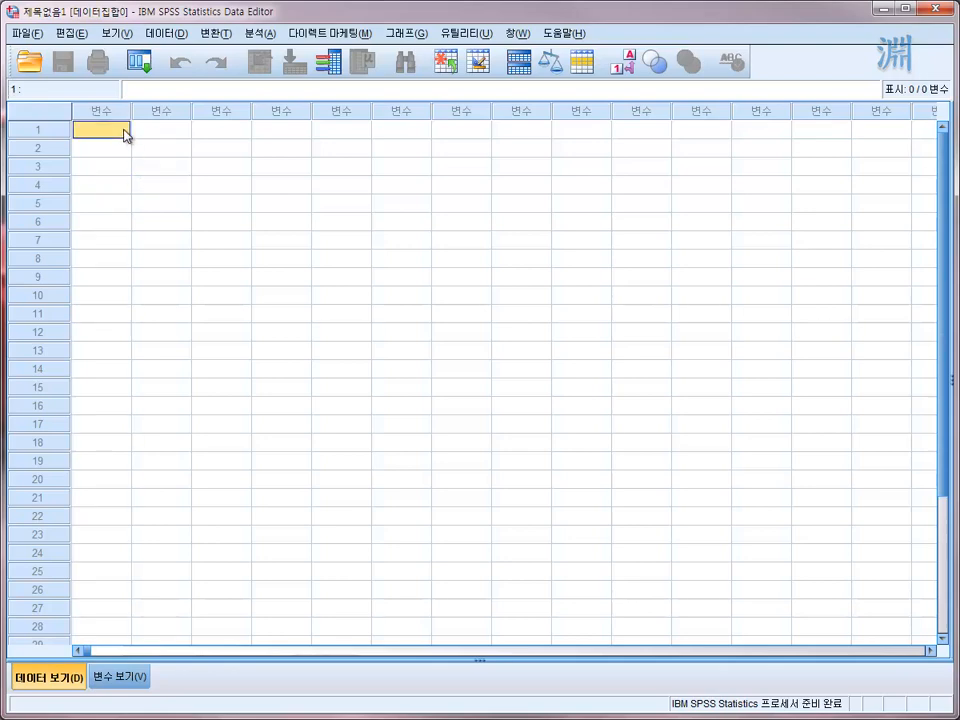
pyautogui.write('1')
pyautogui.press('Return')
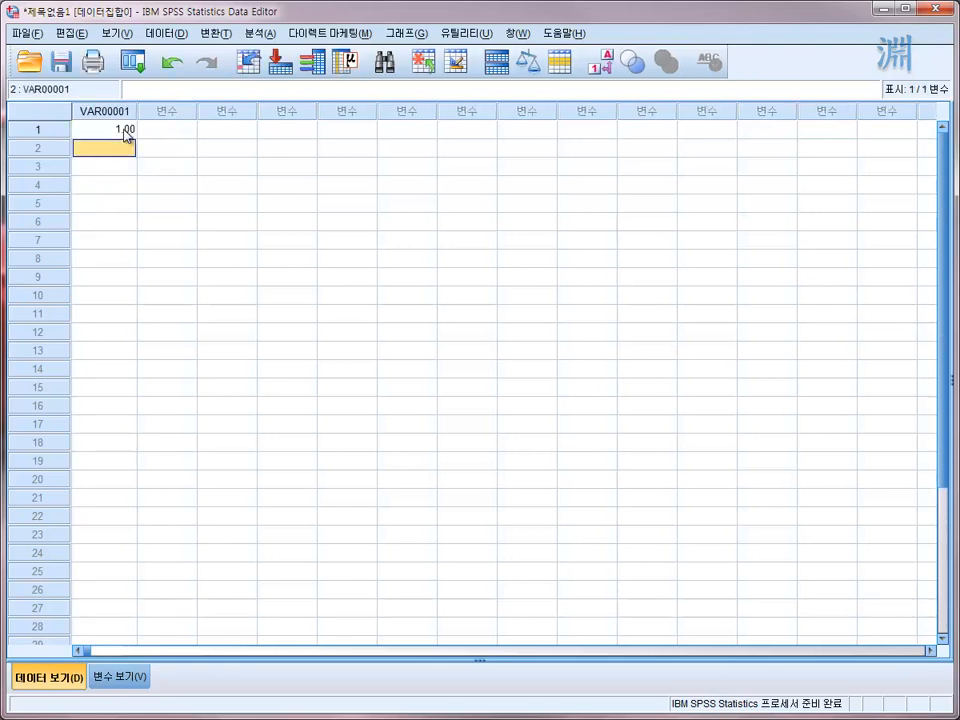
pyautogui.click(126, 135)
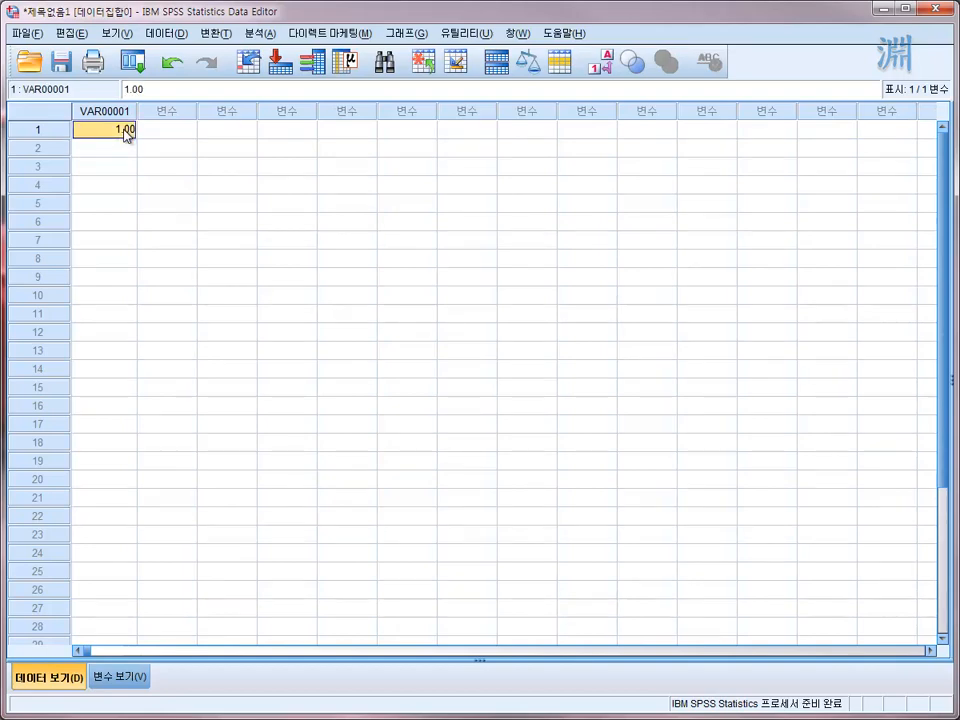
pyautogui.press('Return')
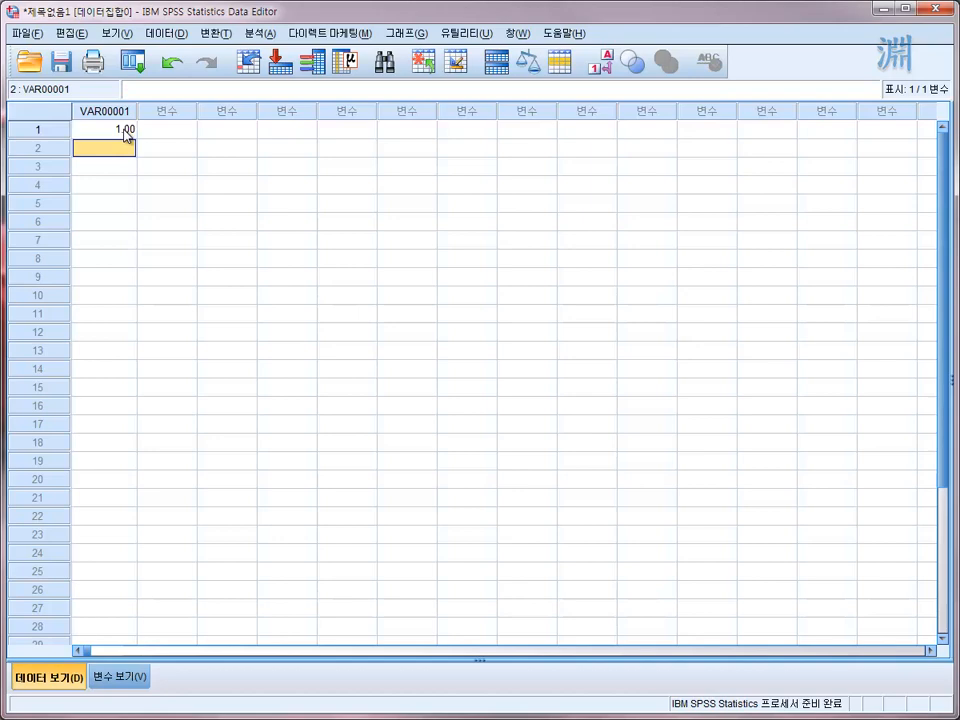
pyautogui.write('2')
pyautogui.press('Return')
pyautogui.write('3')
pyautogui.press('Return')
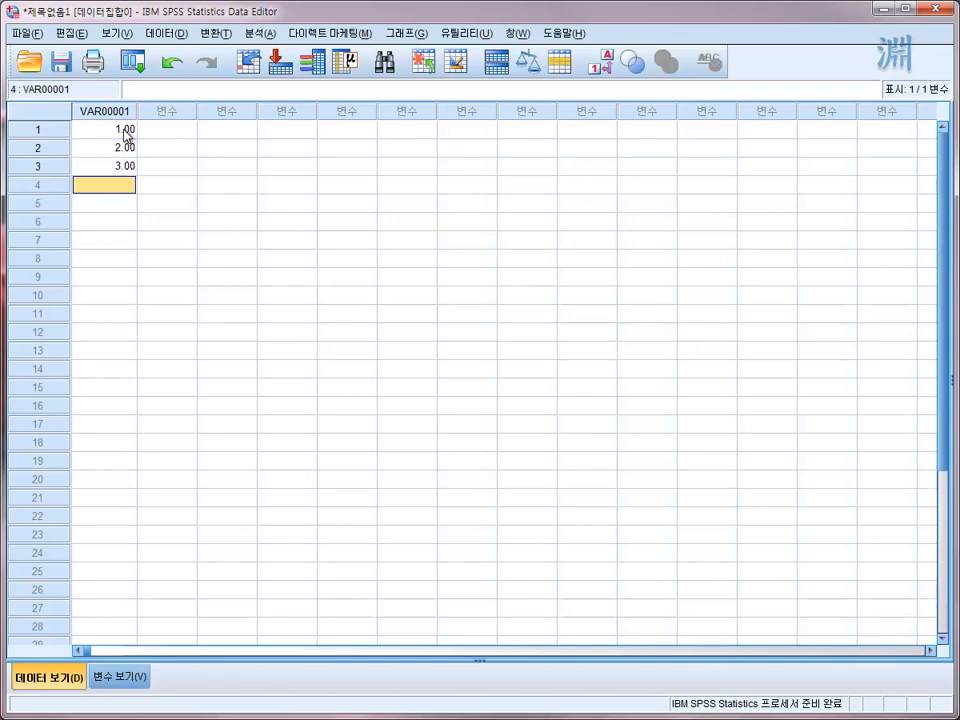
pyautogui.write('4')
pyautogui.press('Return')
pyautogui.write('5')
pyautogui.press('Return')
pyautogui.write('6')
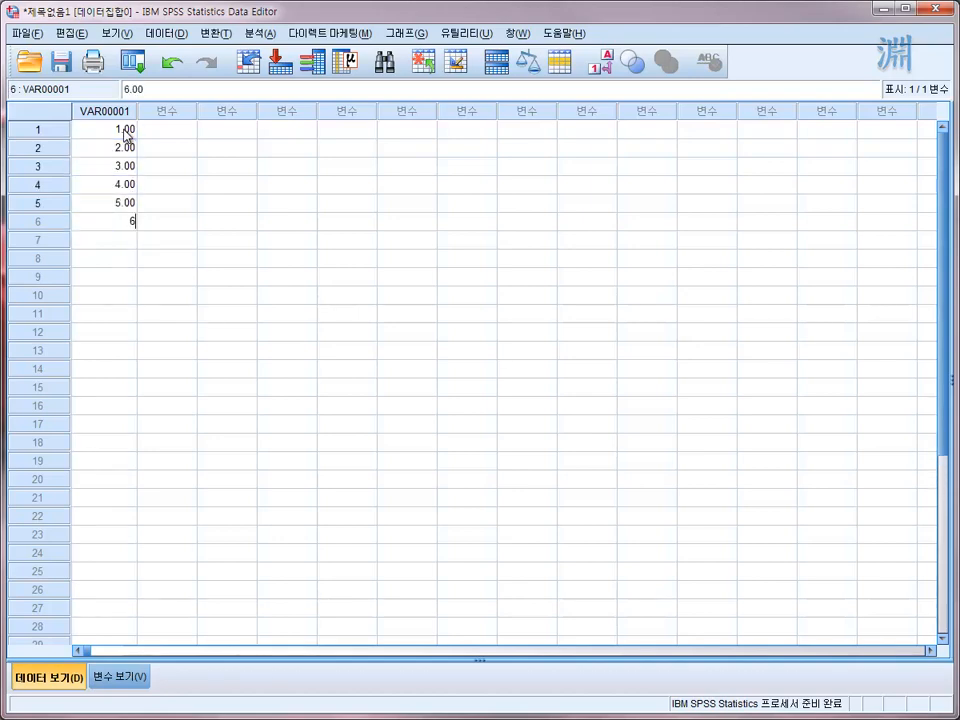
pyautogui.press('Return')
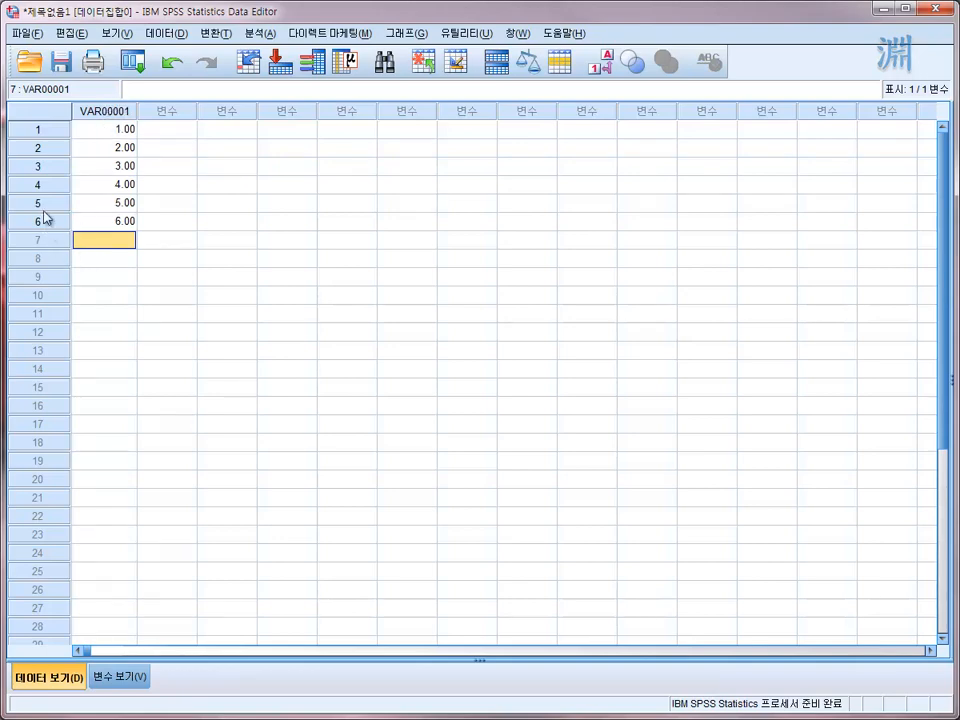
# - Inspect the second case's row and the entered values in rows 1, 5 and 6 of the first variable
pyautogui.click(46, 148)
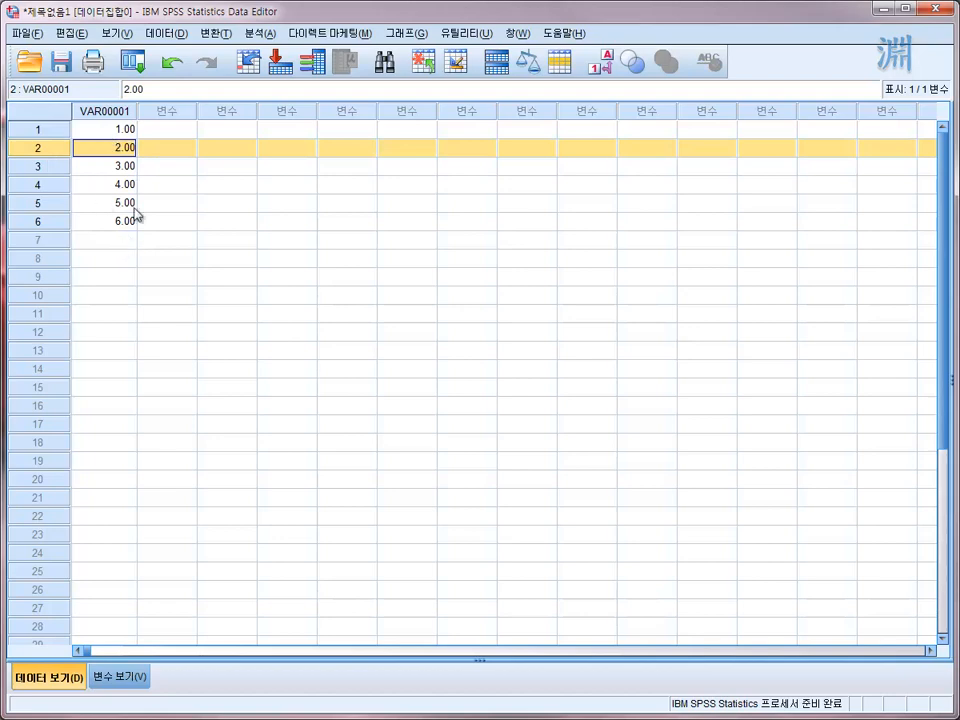
pyautogui.click(122, 129)
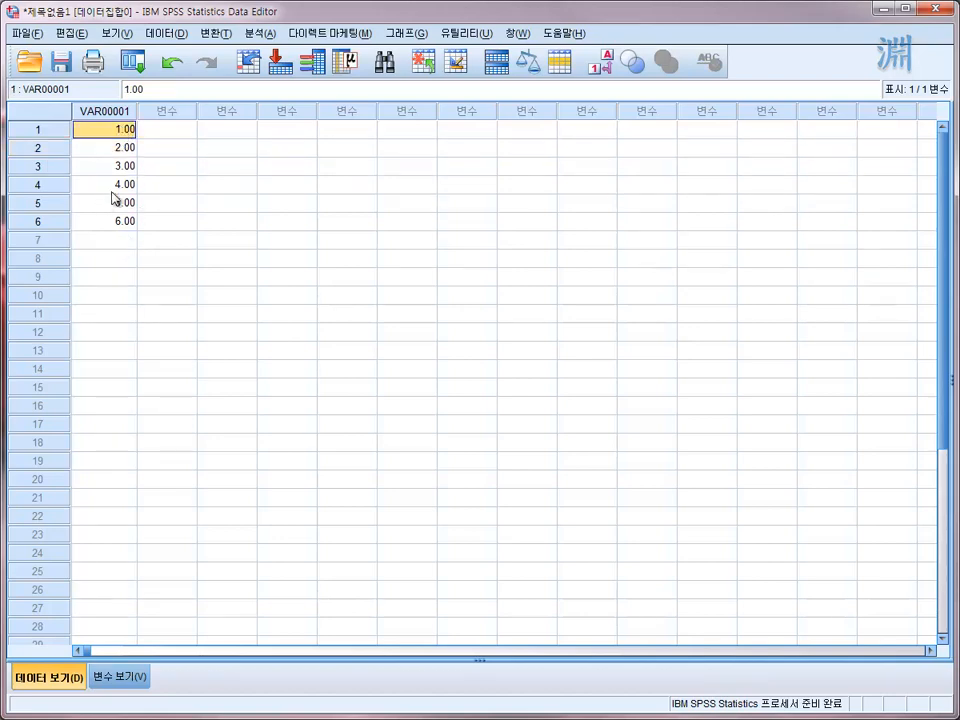
pyautogui.click(114, 200)
pyautogui.click(116, 222)
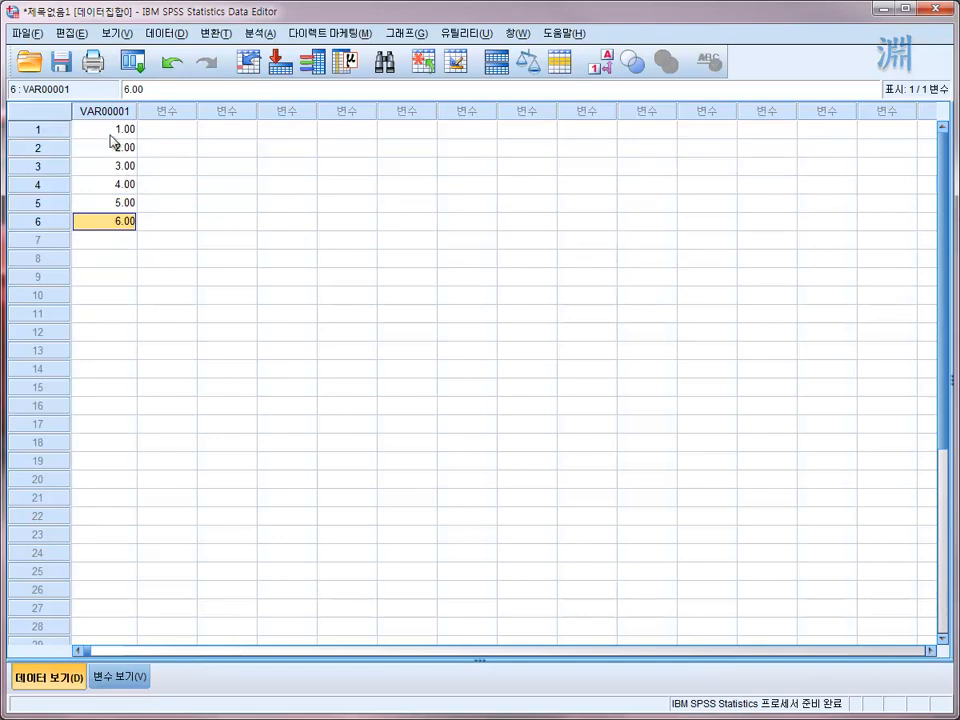
# - Review VAR00001's name and type in Variable View and set its width to 7
pyautogui.click(98, 679)
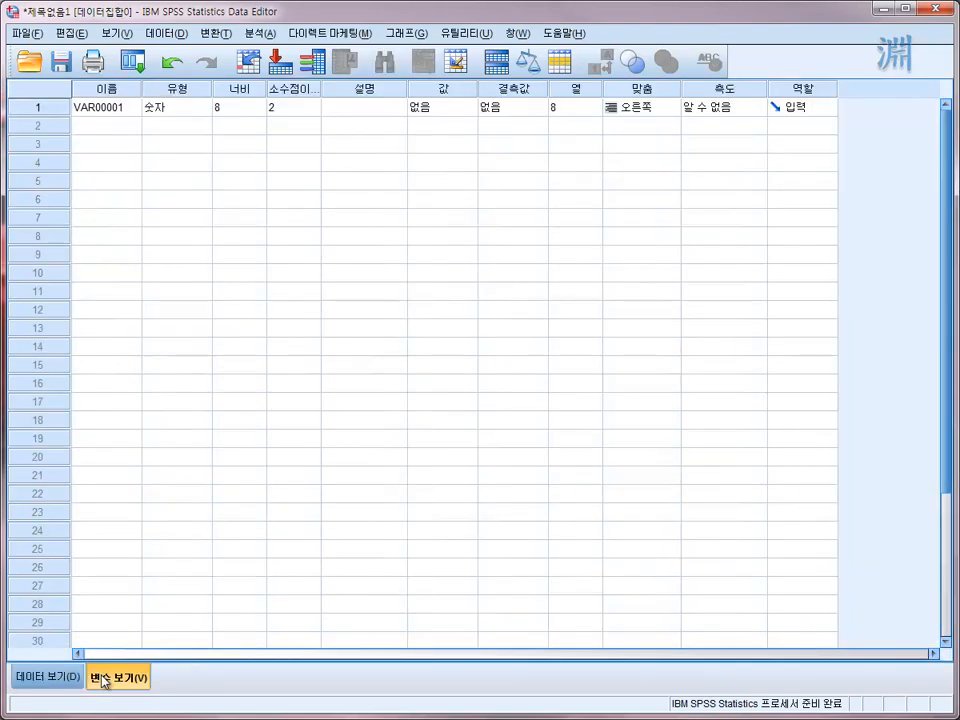
pyautogui.click(94, 109)
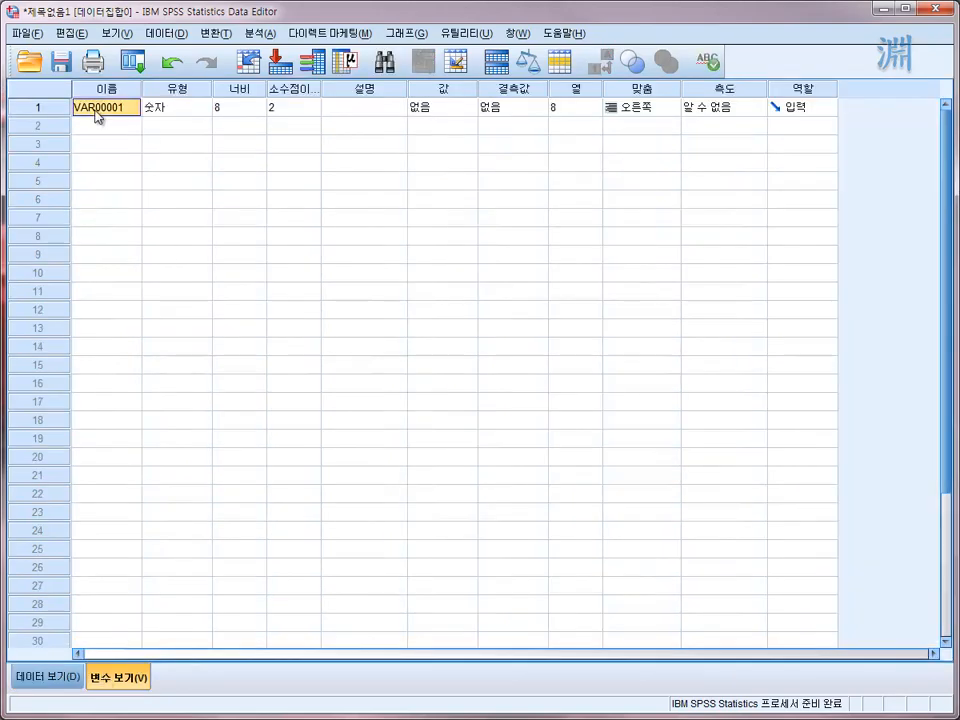
pyautogui.click(166, 114)
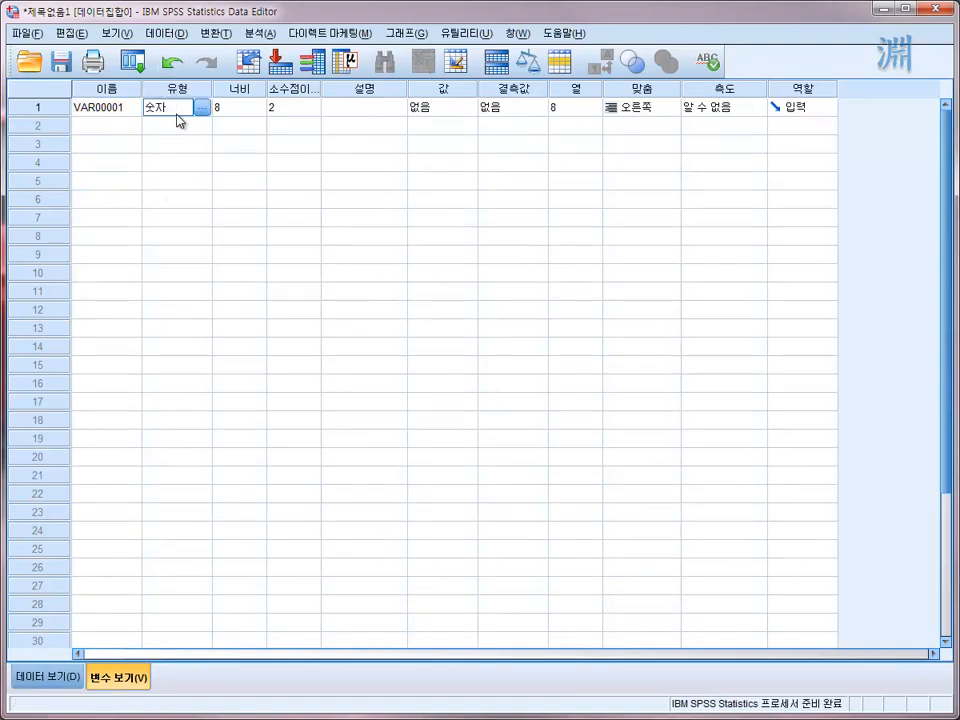
pyautogui.click(250, 110)
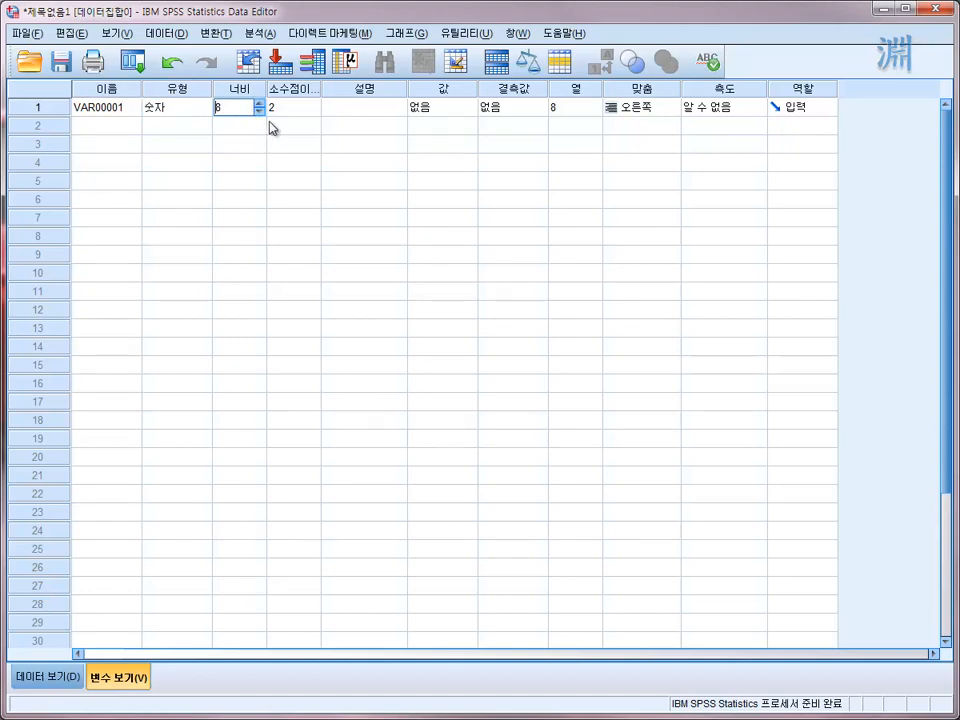
pyautogui.click(261, 112)
pyautogui.click(259, 103)
pyautogui.click(260, 112)
pyautogui.click(258, 103)
pyautogui.click(259, 114)
# - Set VAR00001's decimal places to 0 and return to Data View
pyautogui.click(306, 113)
pyautogui.click(313, 111)
pyautogui.click(313, 111)
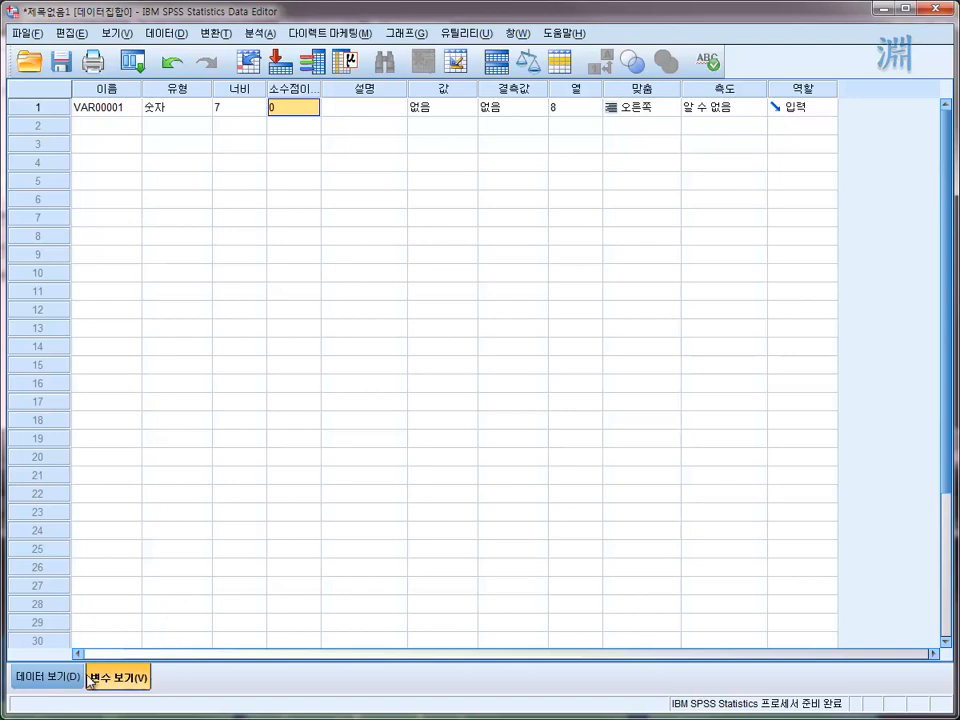
pyautogui.click(46, 677)
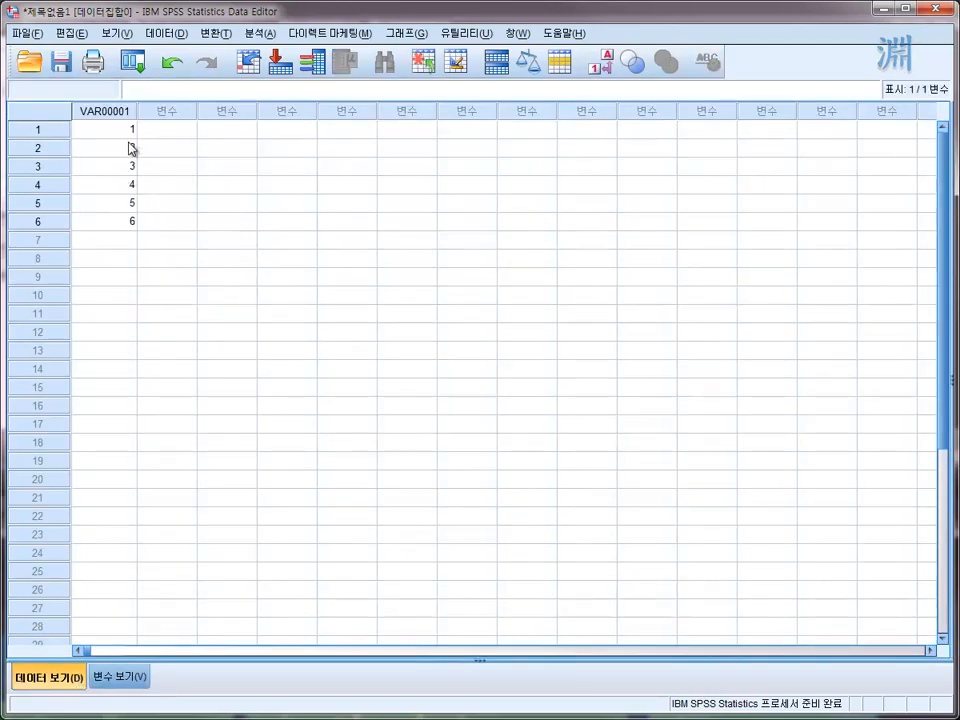
# - Enter the text asdfg in row 1 of the second variable column
pyautogui.click(182, 136)
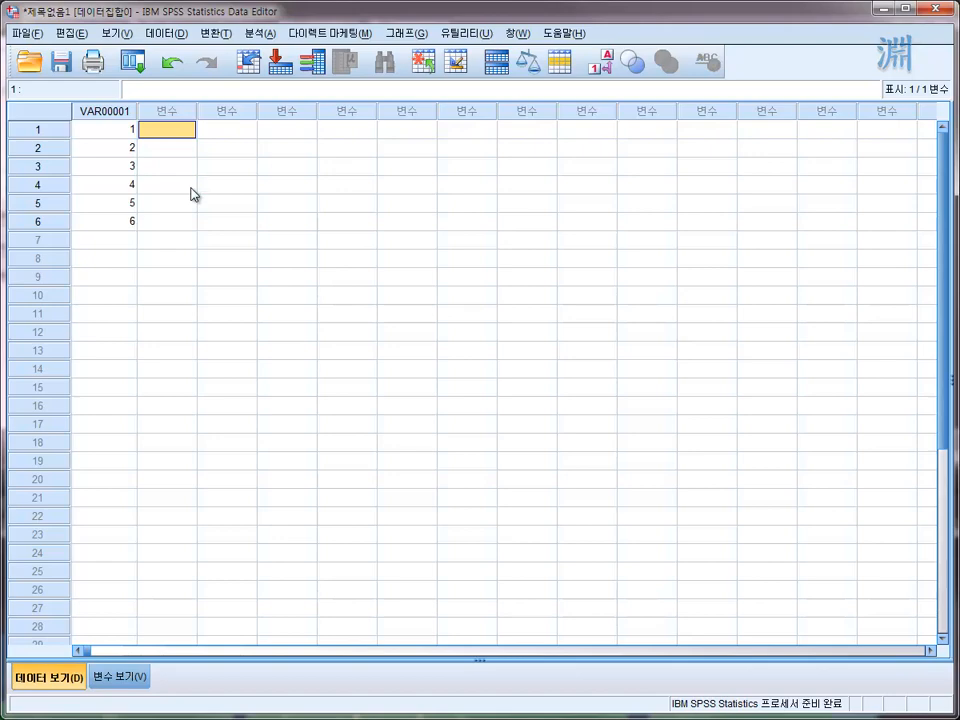
pyautogui.write('asdfg')
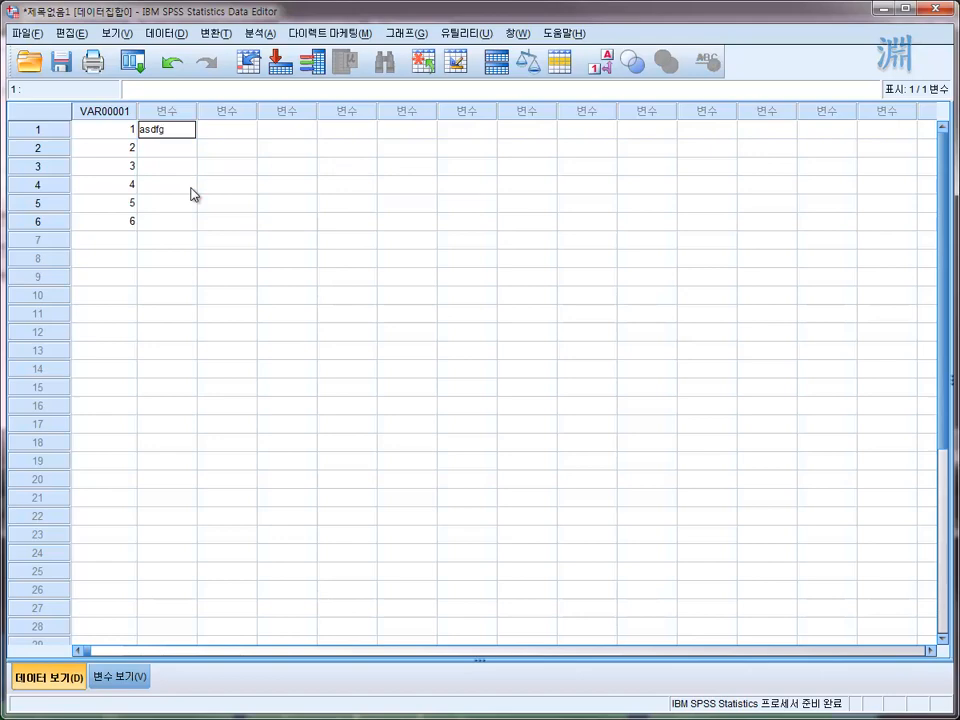
pyautogui.press('Return')
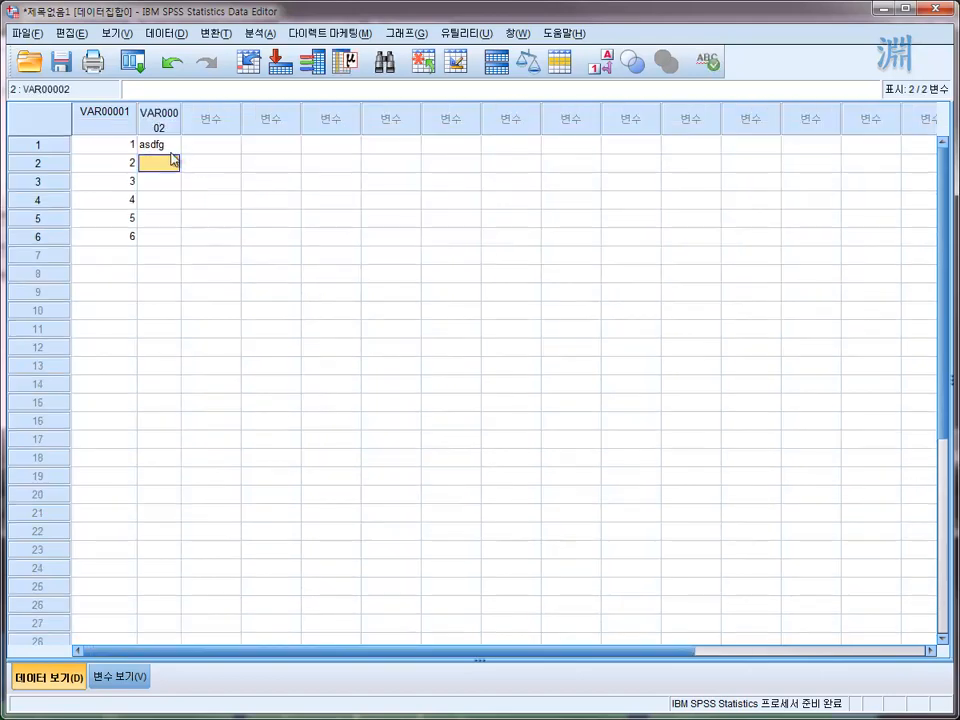
# - Widen the VAR00002 column to about 10 and open that variable's definition in Variable View
pyautogui.moveTo(181, 124); pyautogui.dragTo(213, 133)
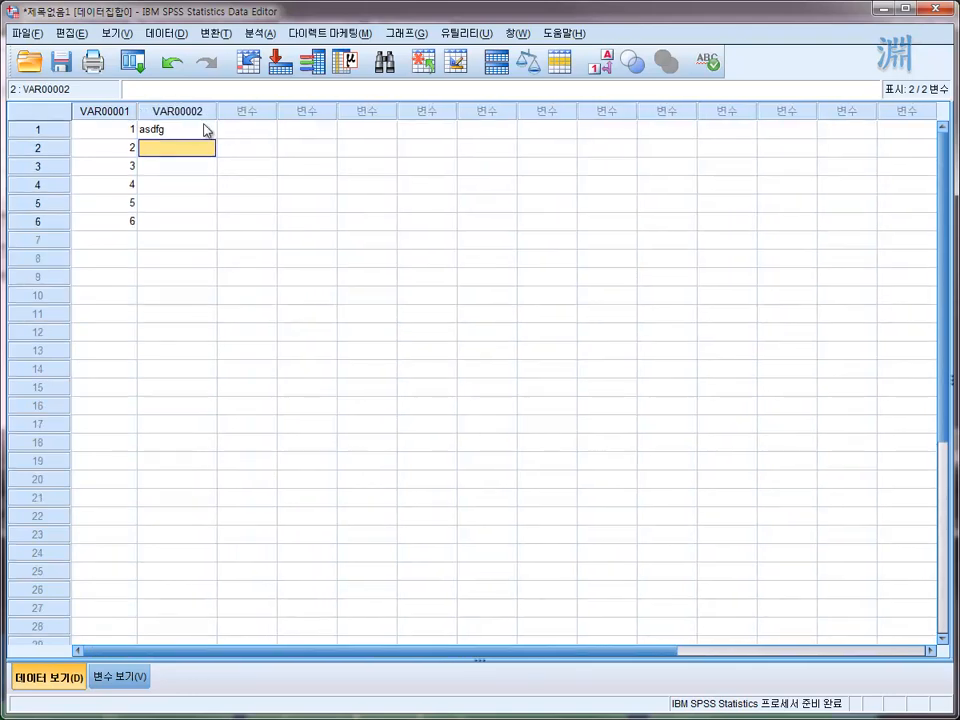
pyautogui.doubleClick(197, 113)
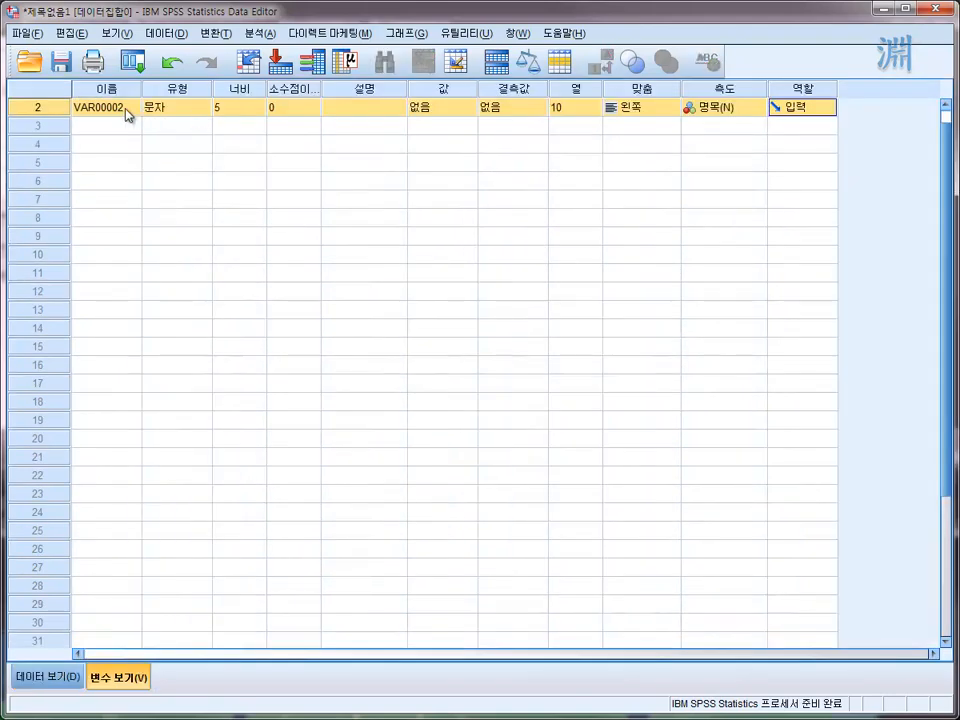
# - Return to Data View and enter the text dsafd in row 2 of VAR00002
pyautogui.click(126, 112)
pyautogui.scroll(1, 124, 150)
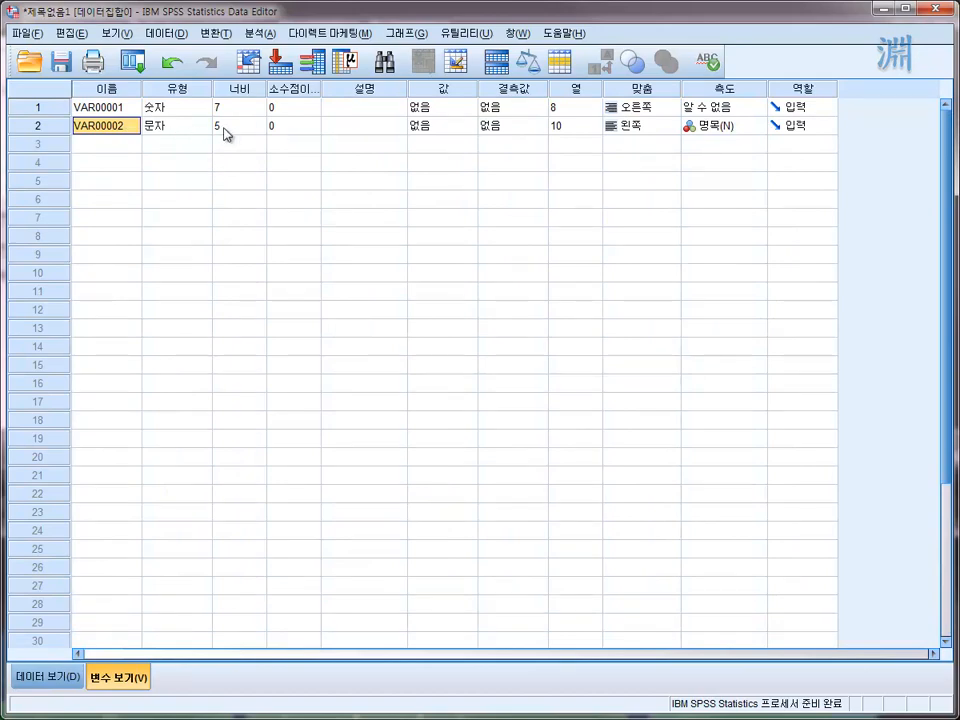
pyautogui.click(46, 677)
pyautogui.click(164, 150)
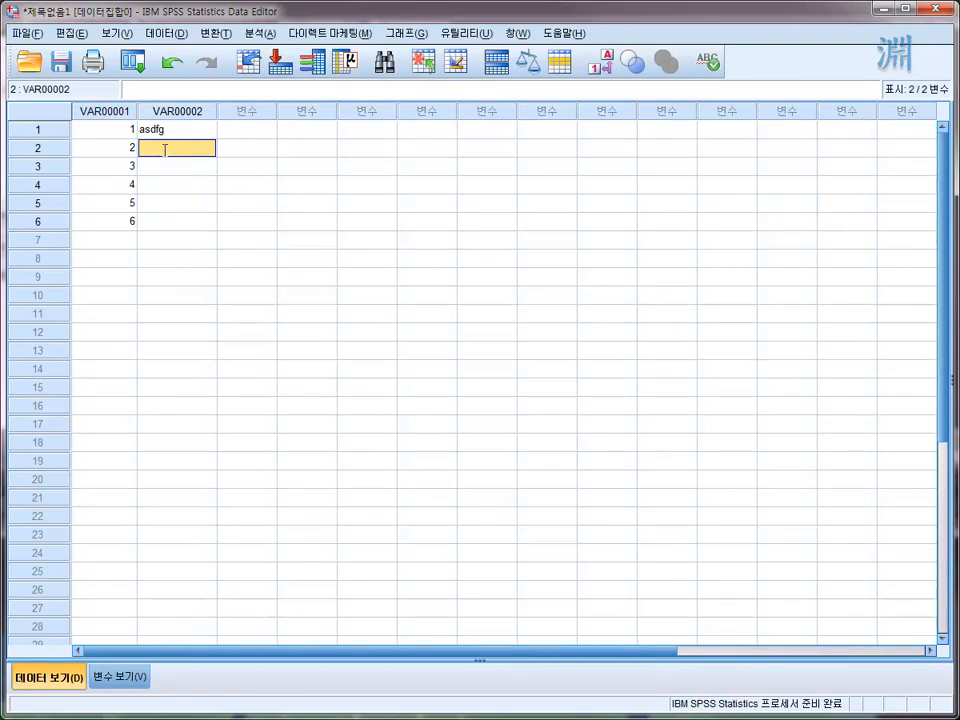
pyautogui.write('dsafd')
# - Set the width of VAR00002 to 20 in Variable View
pyautogui.click(124, 680)
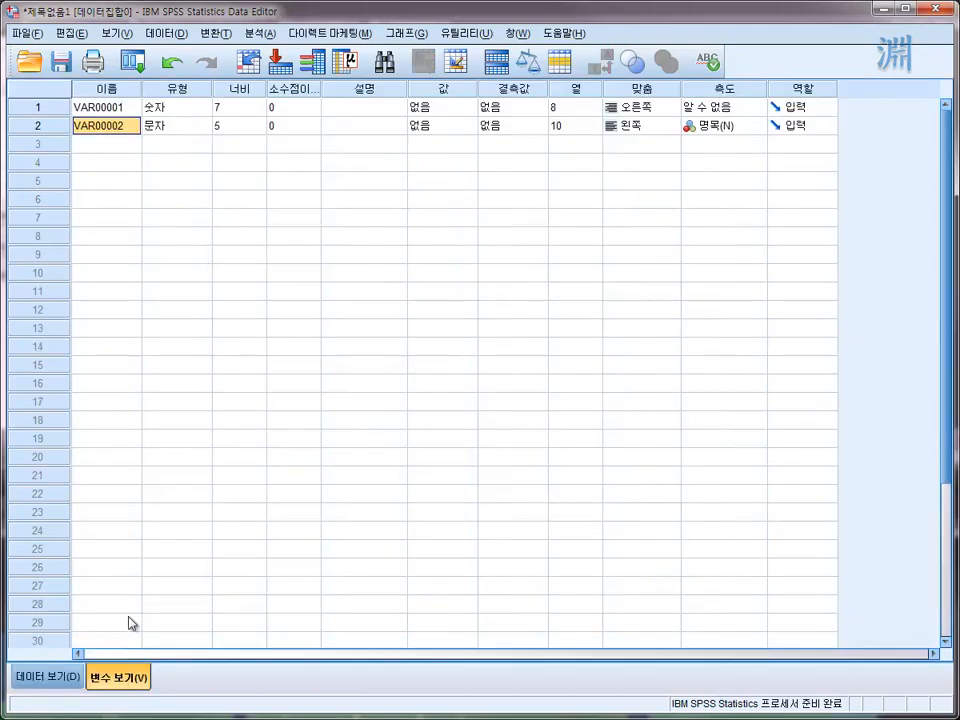
pyautogui.click(255, 126)
pyautogui.click(258, 122)
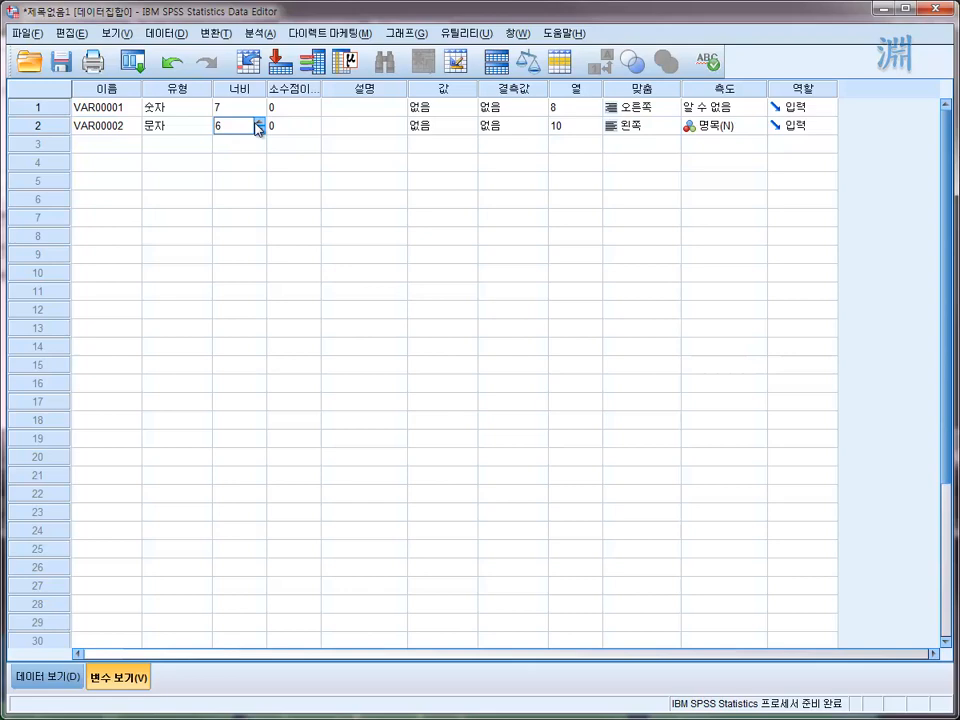
pyautogui.click(258, 122)
pyautogui.click(258, 122)
pyautogui.click(258, 122)
pyautogui.click(258, 122)
pyautogui.click(258, 122)
pyautogui.click(258, 122)
pyautogui.click(258, 122)
pyautogui.click(258, 122)
pyautogui.click(258, 122)
pyautogui.click(258, 122)
pyautogui.click(258, 122)
pyautogui.click(258, 122)
pyautogui.click(258, 122)
pyautogui.click(258, 122)
pyautogui.click(192, 145)
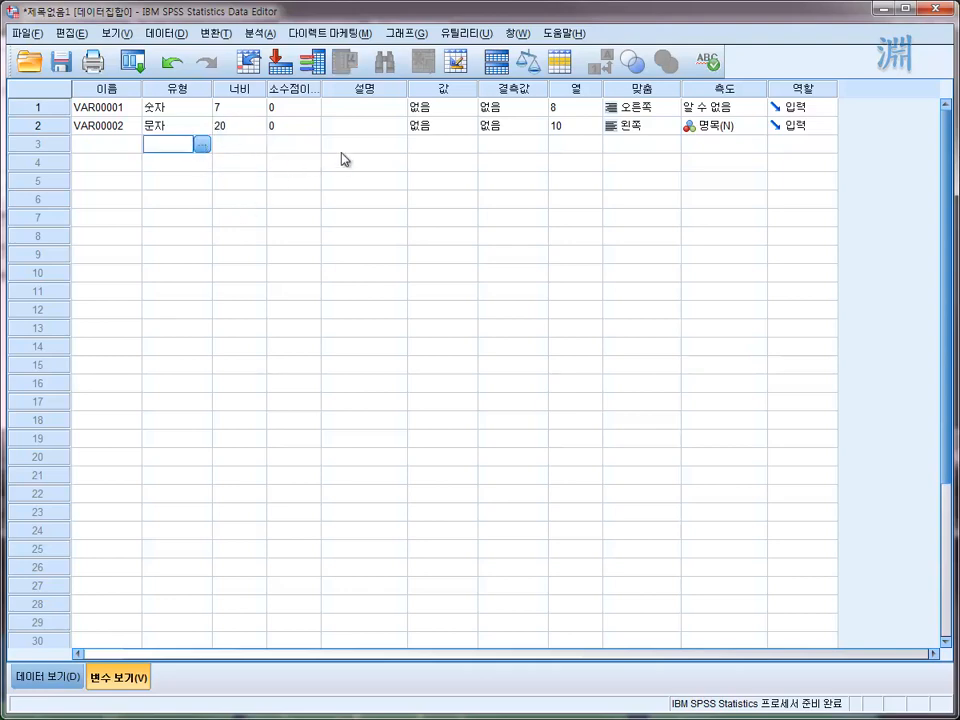
# - Return to Data View and check the cells of the VAR00002 column
pyautogui.click(66, 680)
pyautogui.click(204, 150)
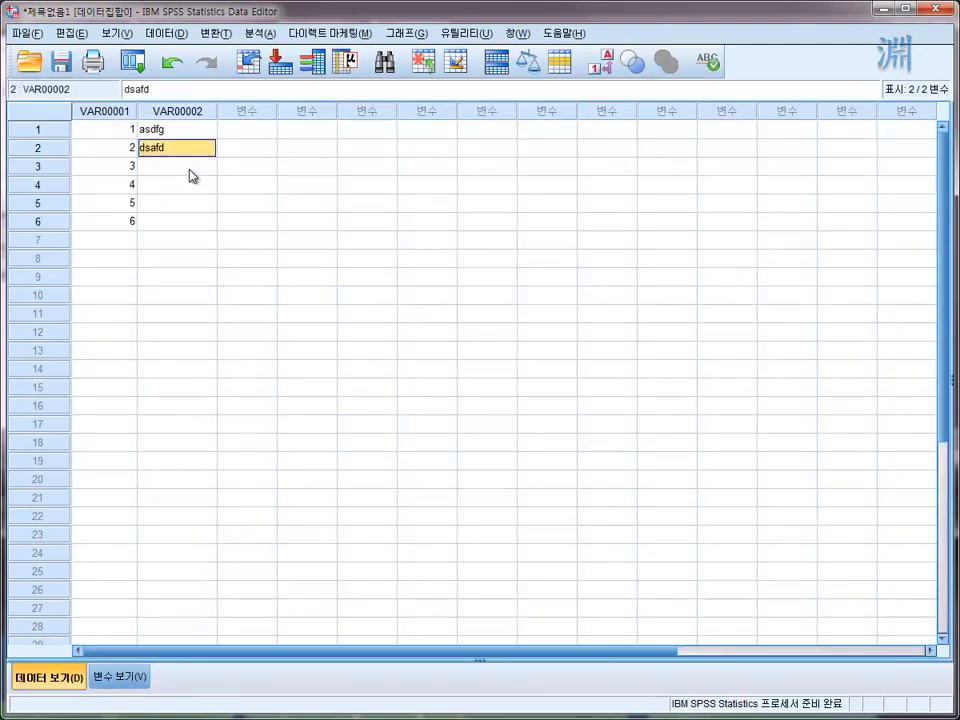
pyautogui.click(190, 170)
pyautogui.click(188, 215)
pyautogui.click(178, 188)
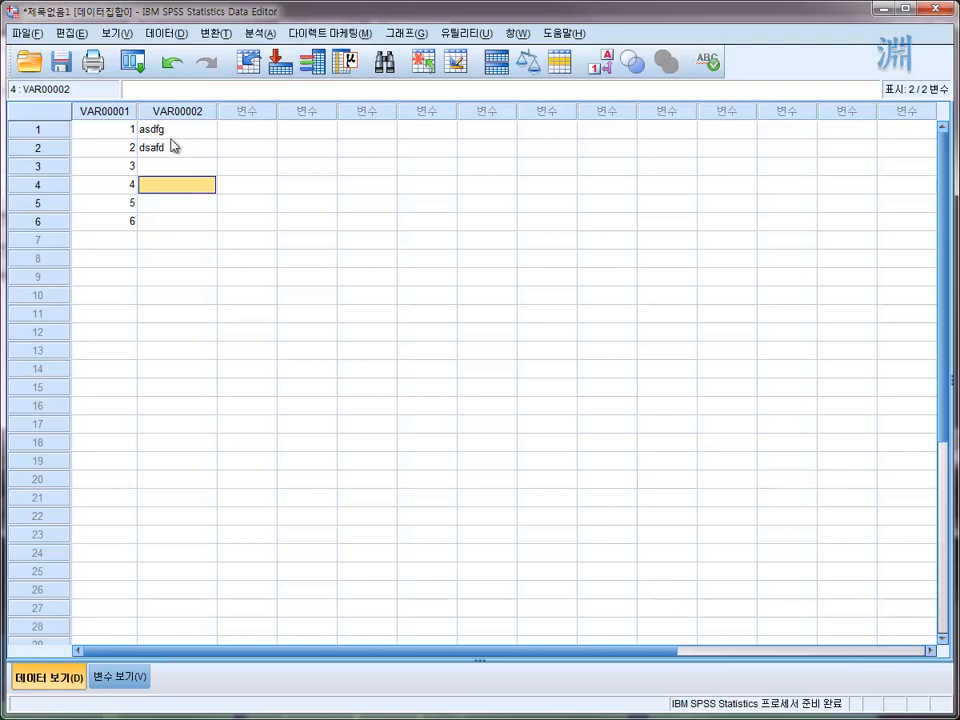
pyautogui.click(171, 137)
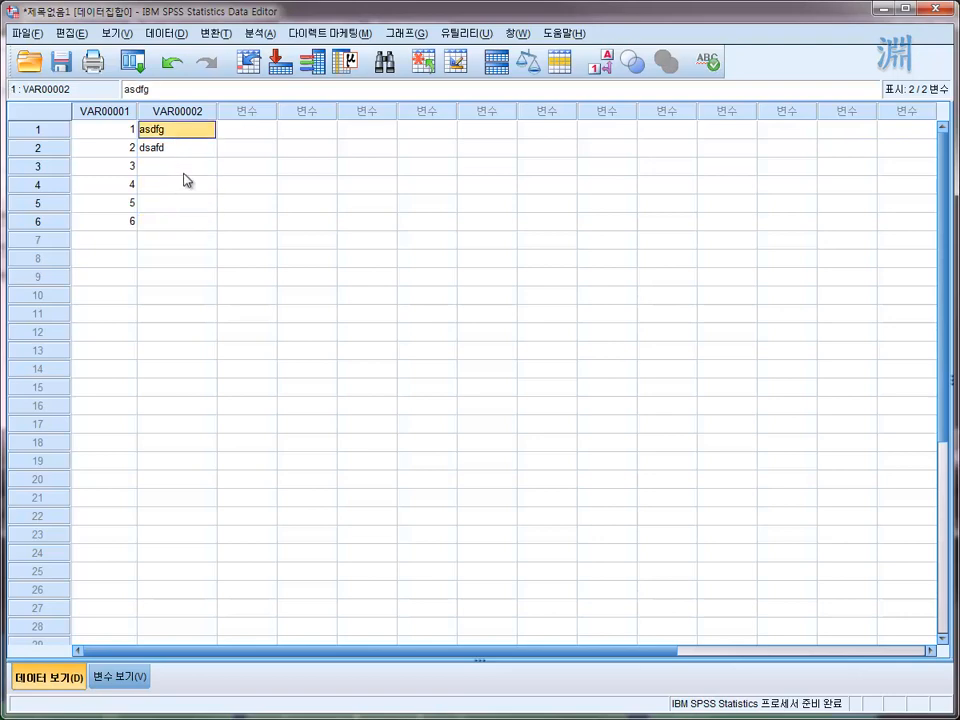
# - Rename the variable VAR00001 as id in Variable View
pyautogui.doubleClick(193, 116)
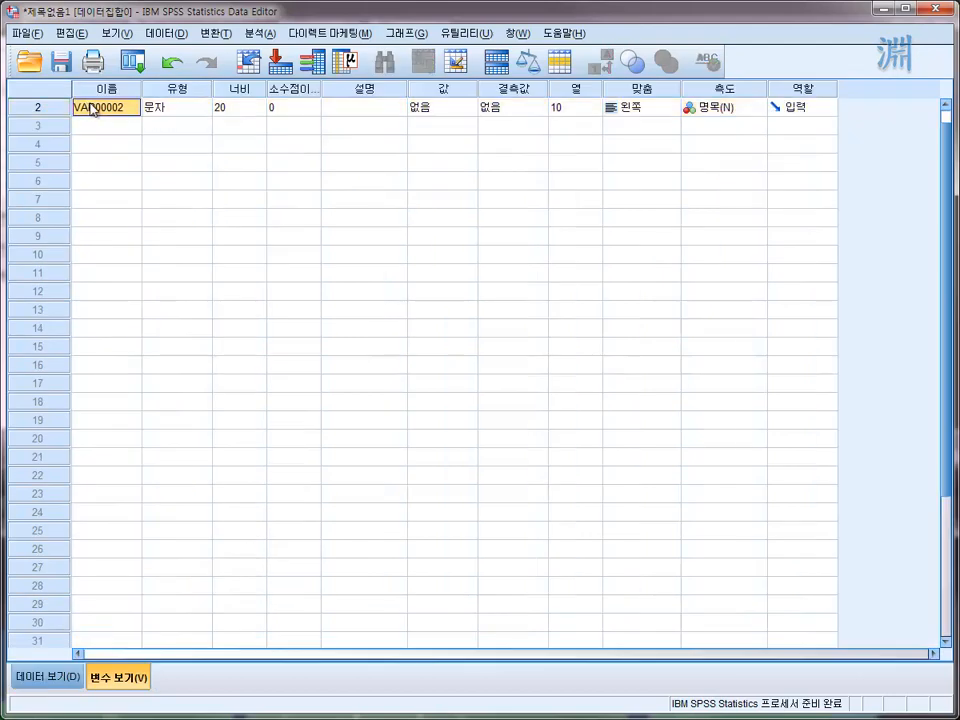
pyautogui.doubleClick(128, 130)
pyautogui.moveTo(74, 126); pyautogui.dragTo(97, 107)
pyautogui.click(124, 107)
pyautogui.doubleClick(131, 108)
pyautogui.click(141, 108)
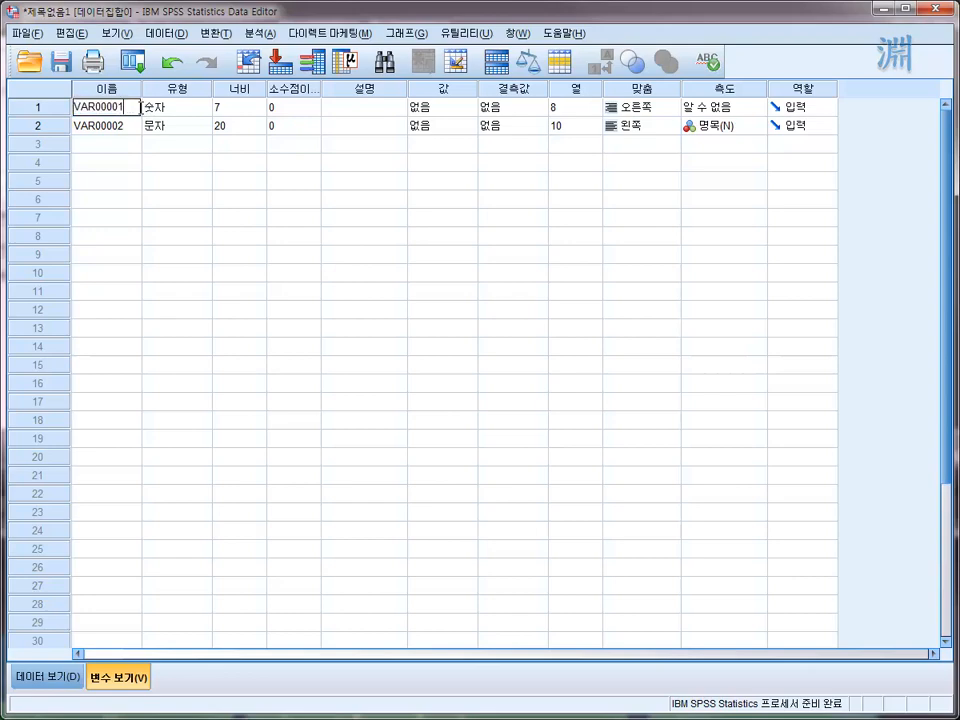
pyautogui.moveTo(139, 107); pyautogui.dragTo(70, 110)
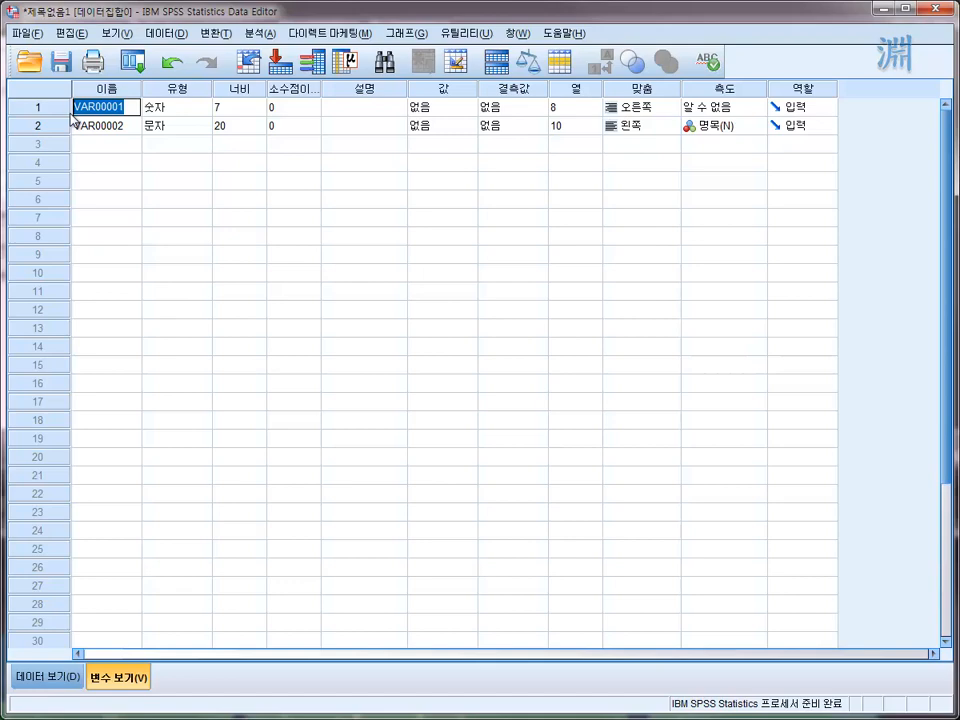
pyautogui.write('id')
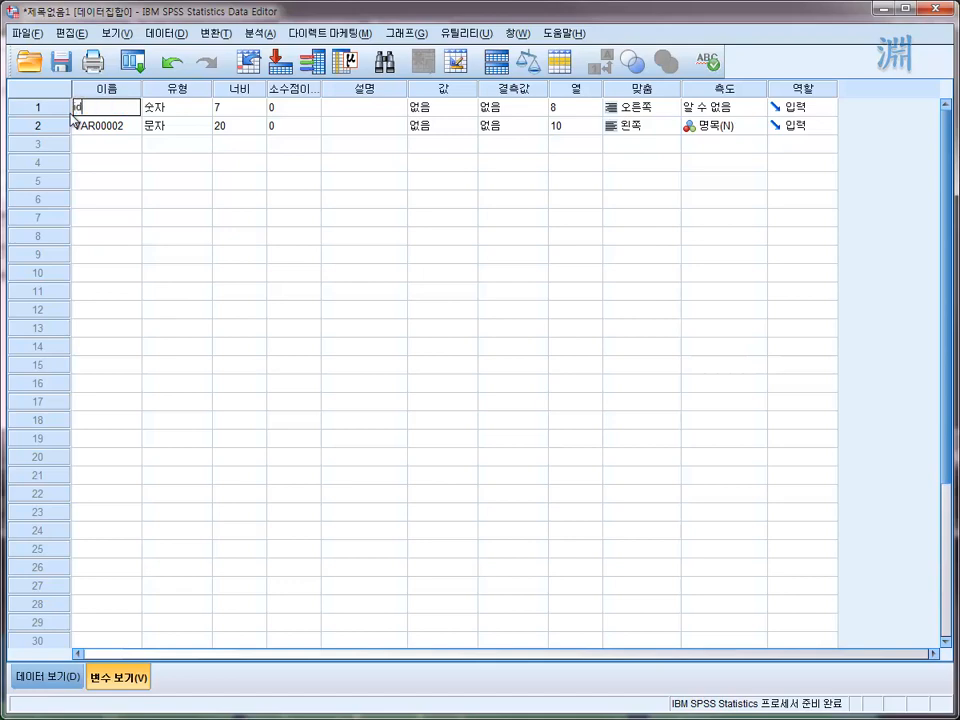
pyautogui.press('Return')
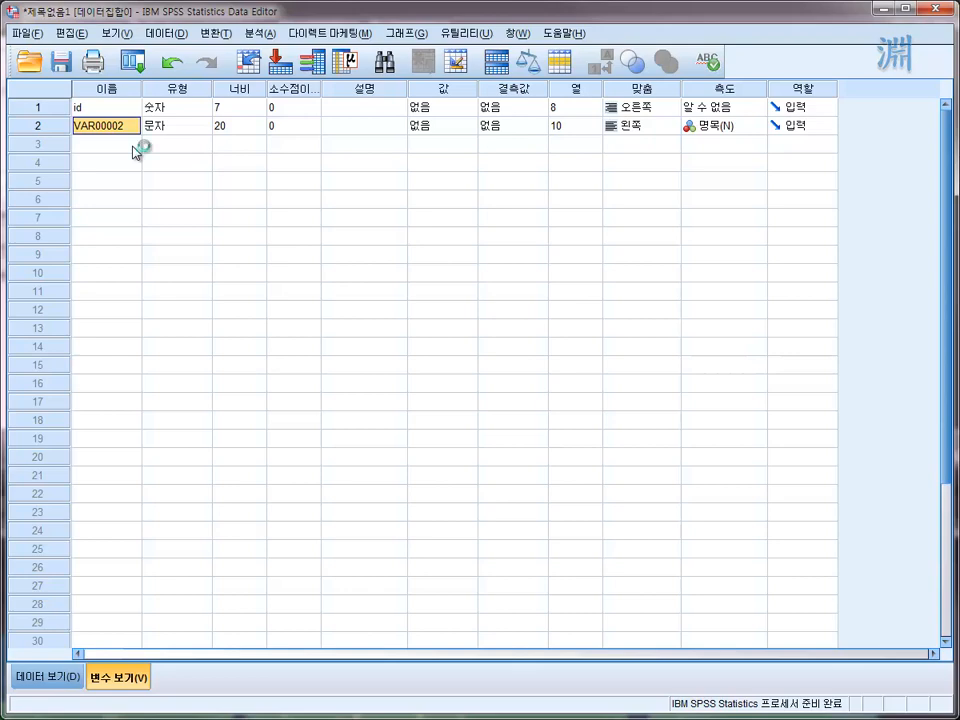
# - Go back to Data View and examine the filled and empty cells of VAR00002
pyautogui.click(70, 683)
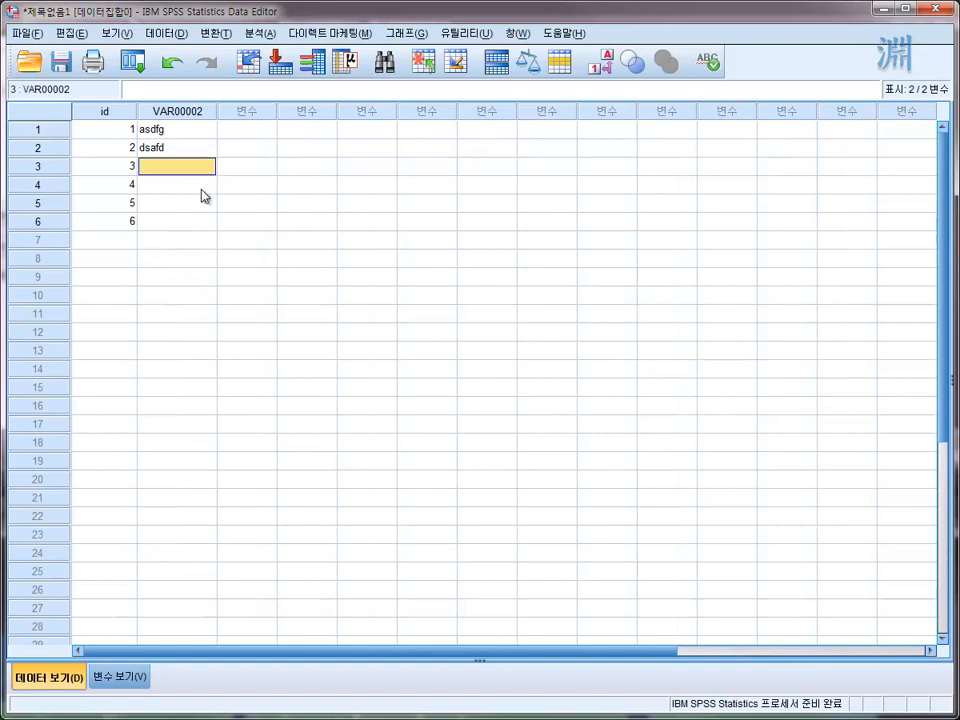
pyautogui.click(200, 190)
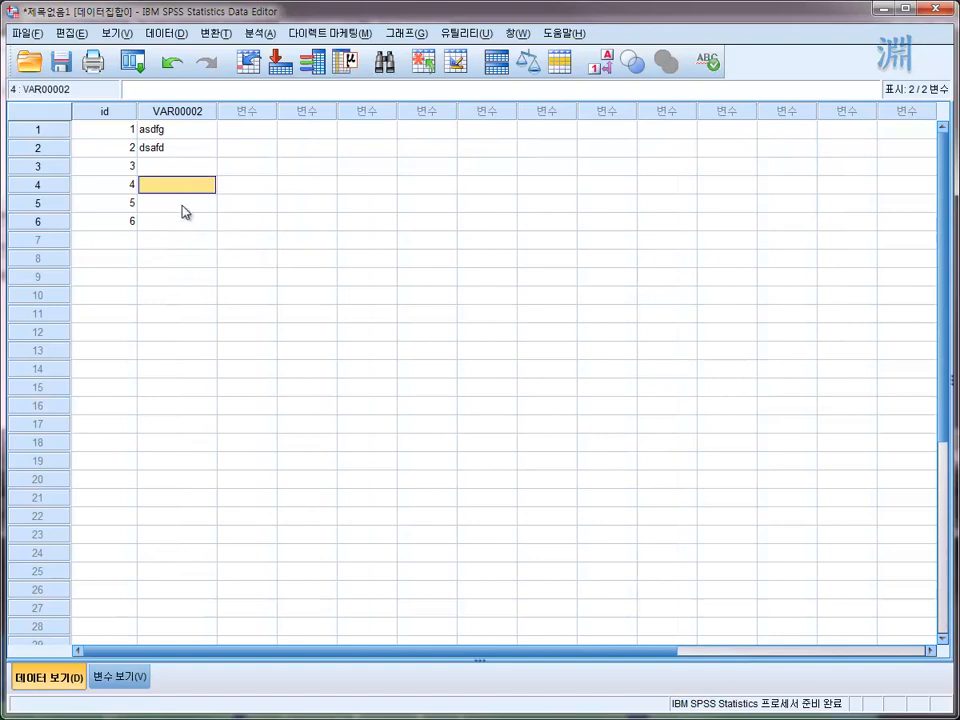
pyautogui.click(186, 206)
pyautogui.click(183, 226)
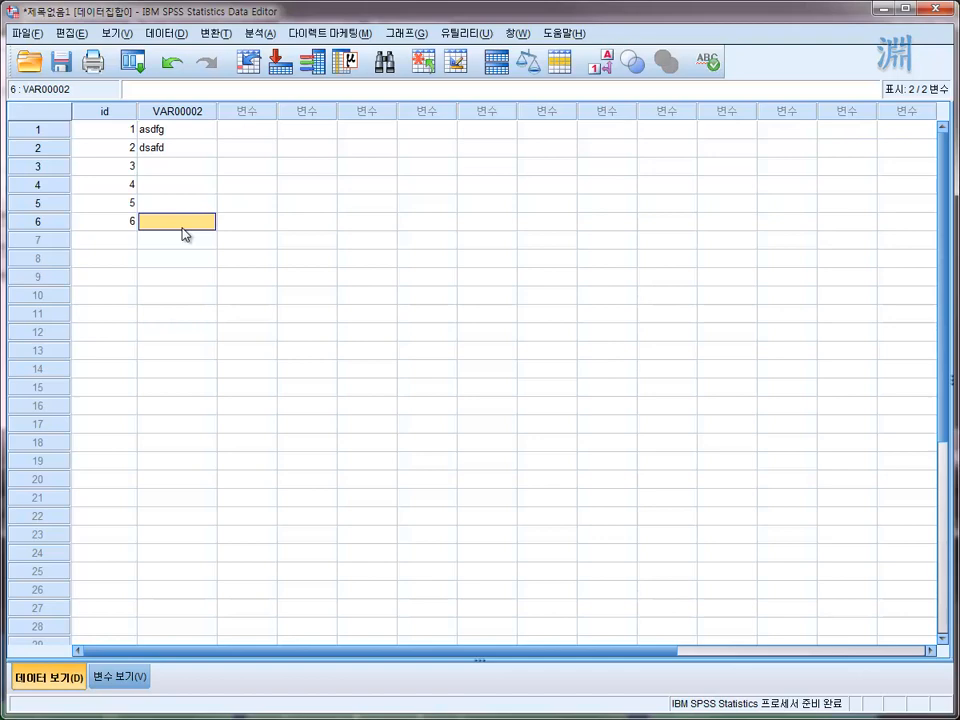
pyautogui.click(157, 148)
pyautogui.click(206, 111)
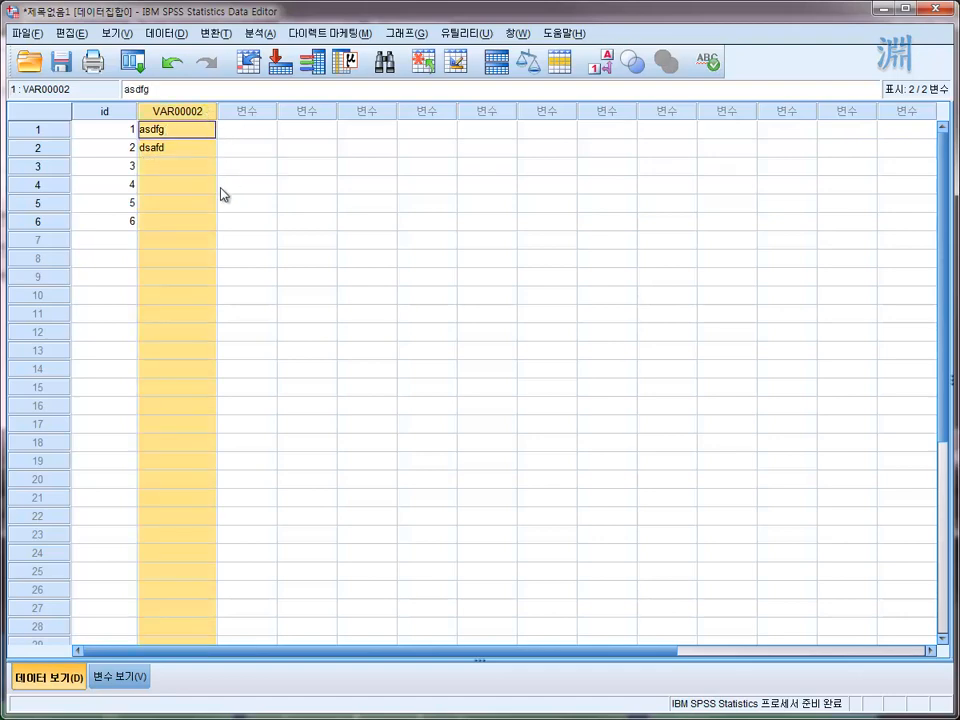
pyautogui.click(199, 189)
pyautogui.click(178, 150)
# - Replace the row 1 entry of the text variable VAR00002 with 1234
pyautogui.click(178, 132)
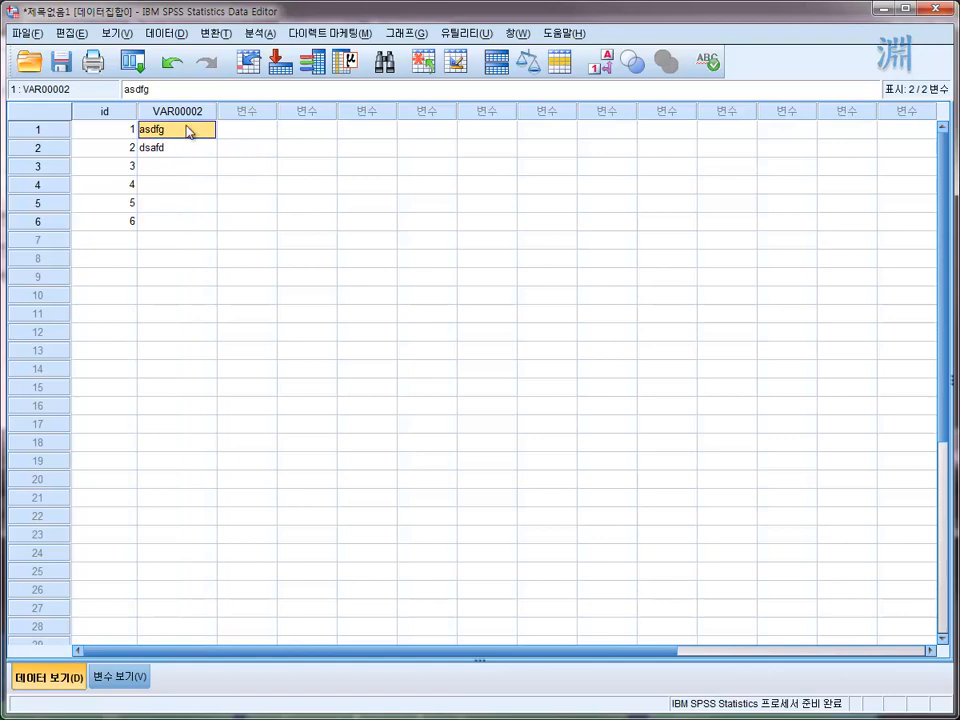
pyautogui.write('12')
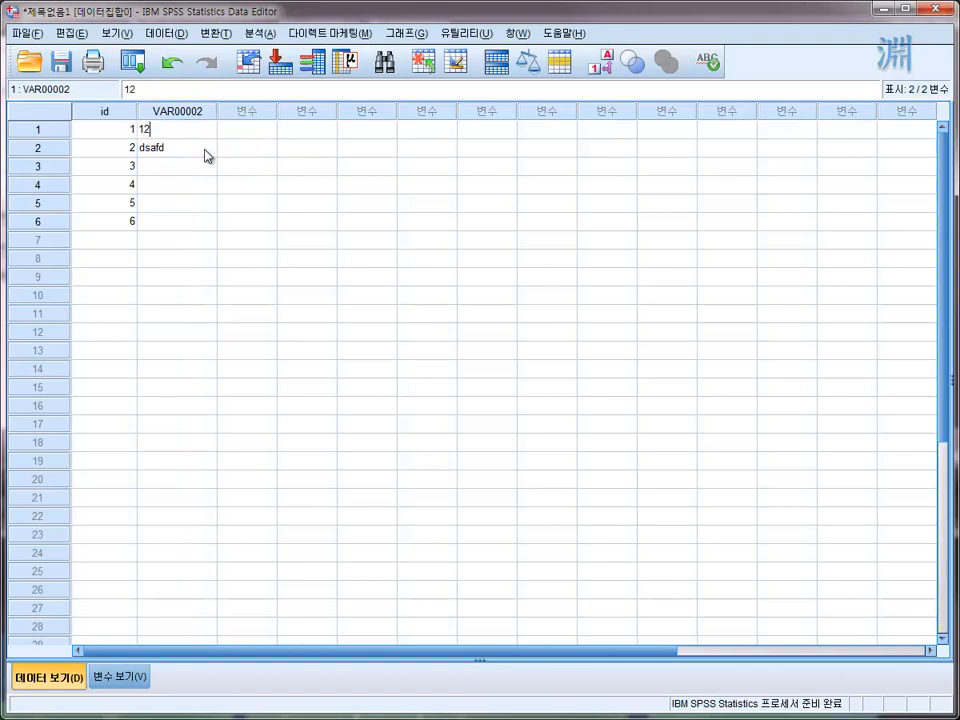
pyautogui.write('34')
pyautogui.press('Return')
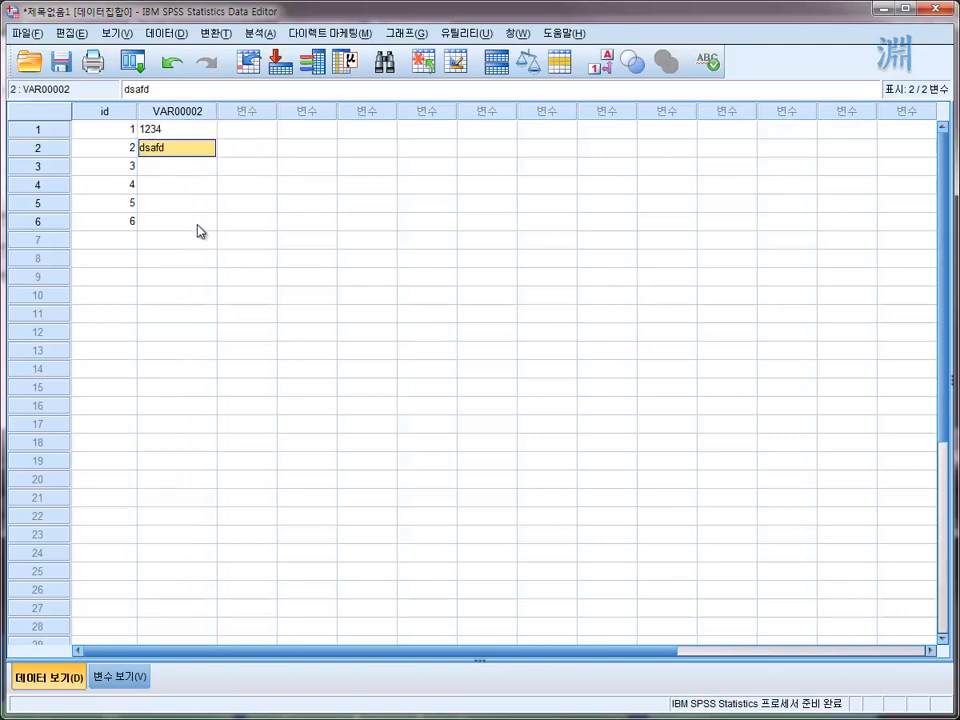
# - Enter 1234 in row 1 of the empty third variable column
pyautogui.click(161, 131)
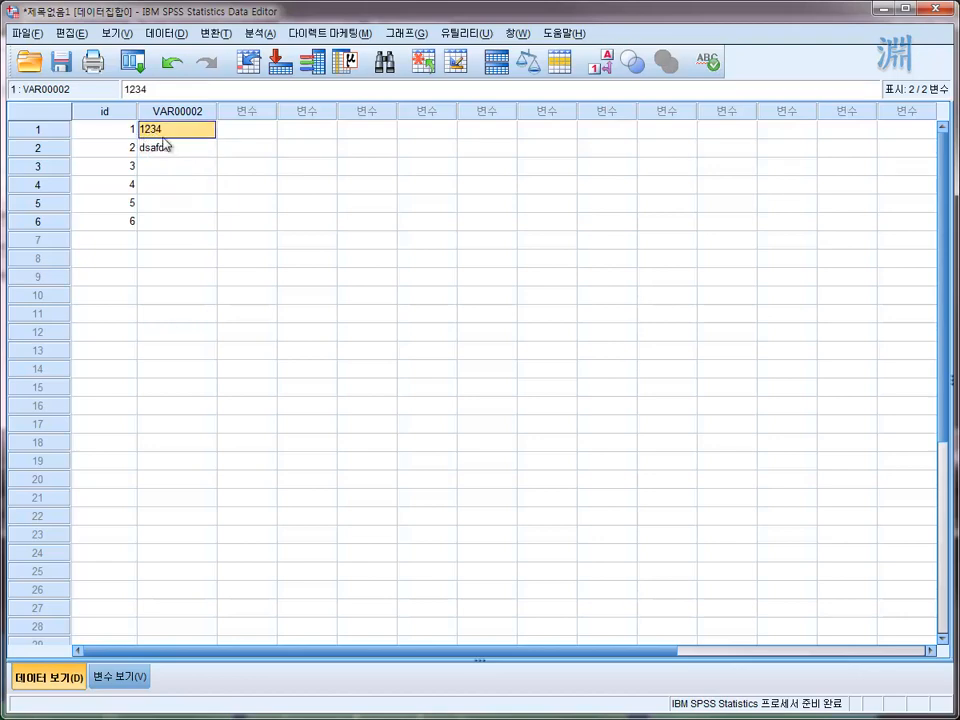
pyautogui.click(265, 132)
pyautogui.write('1234')
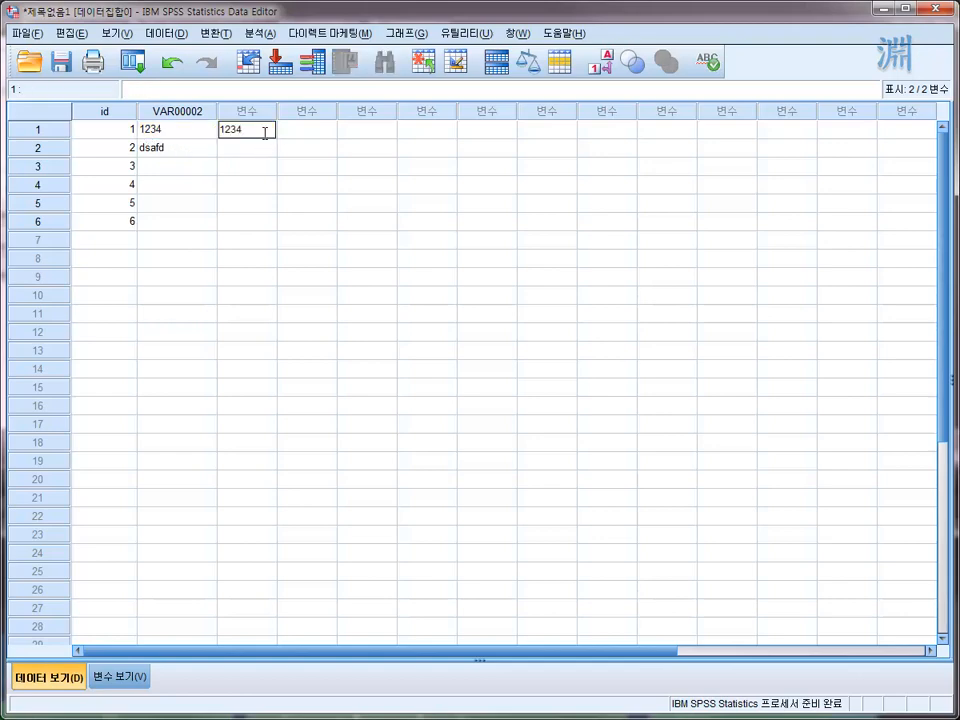
pyautogui.press('Return')
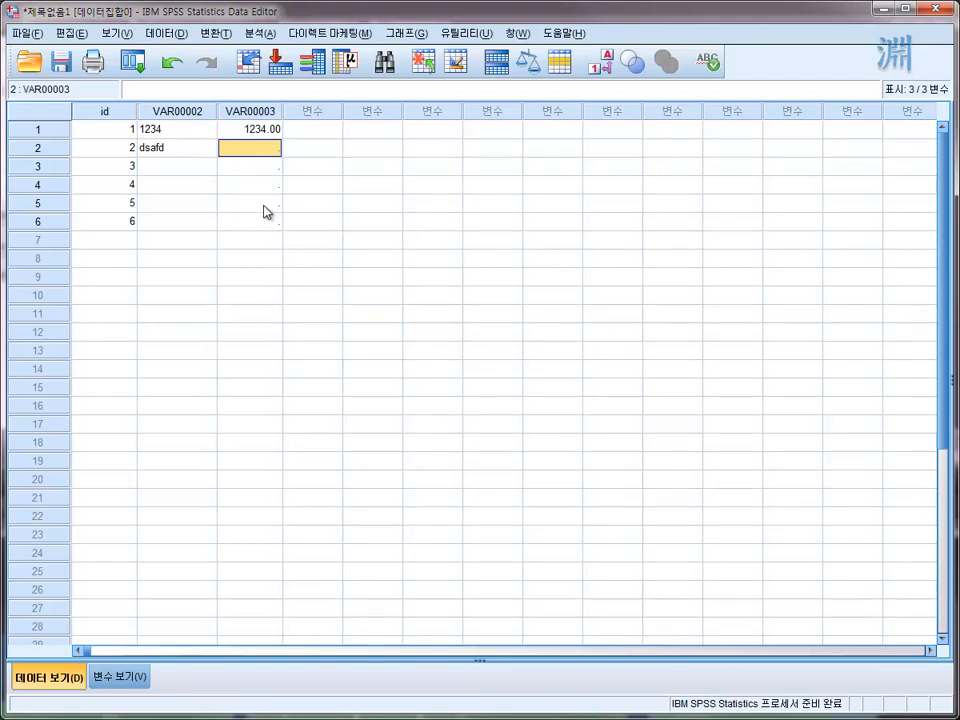
# - Compare the types of VAR00002 and VAR00003 in Variable View
pyautogui.click(163, 132)
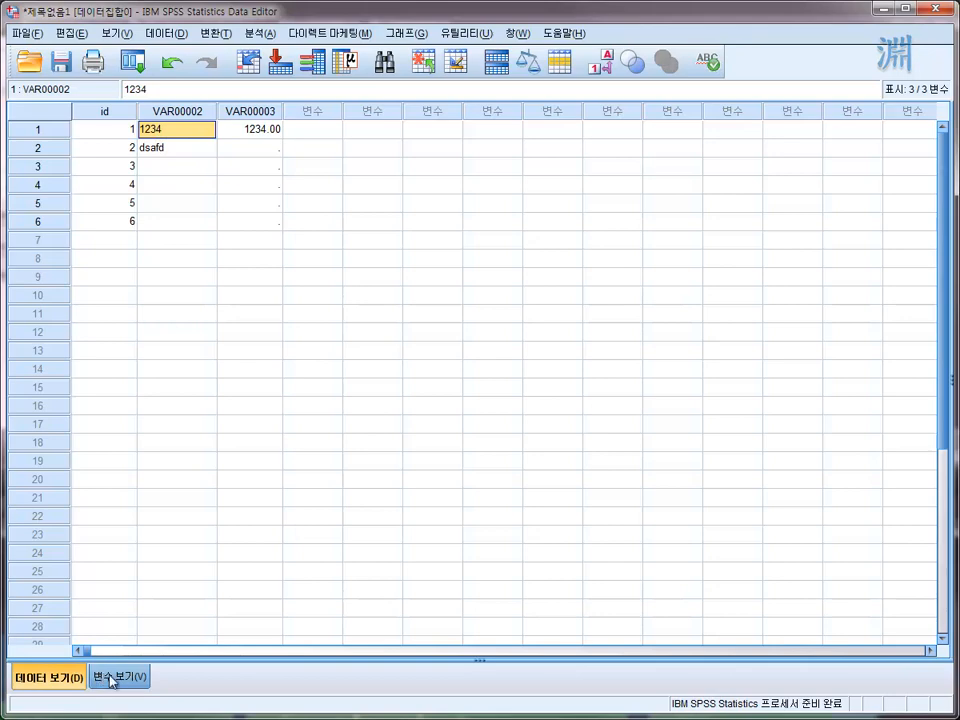
pyautogui.doubleClick(185, 122)
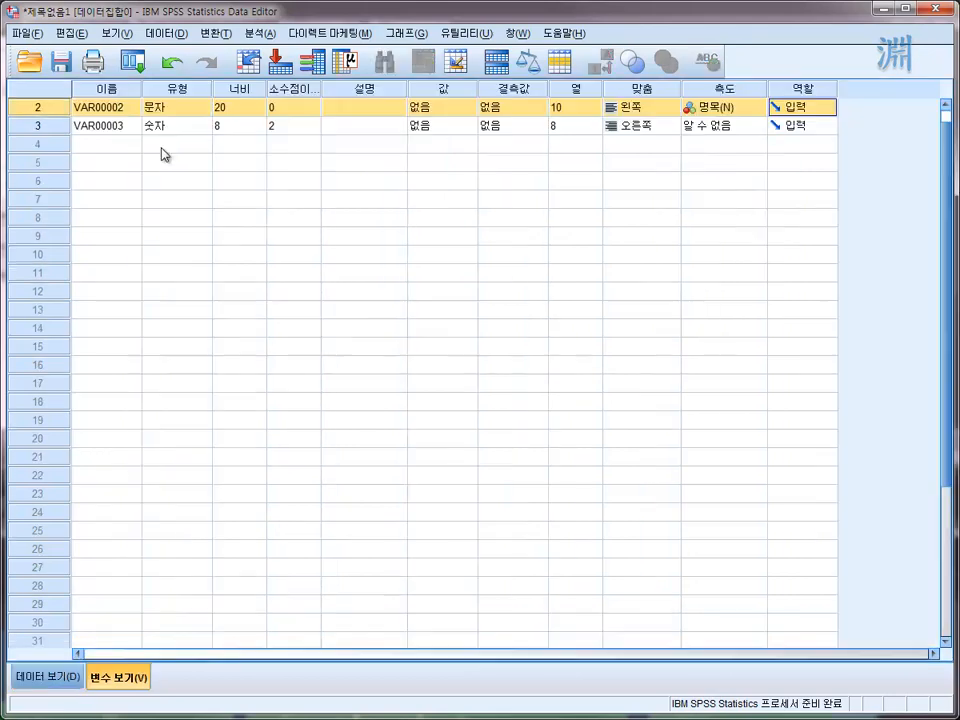
pyautogui.click(156, 126)
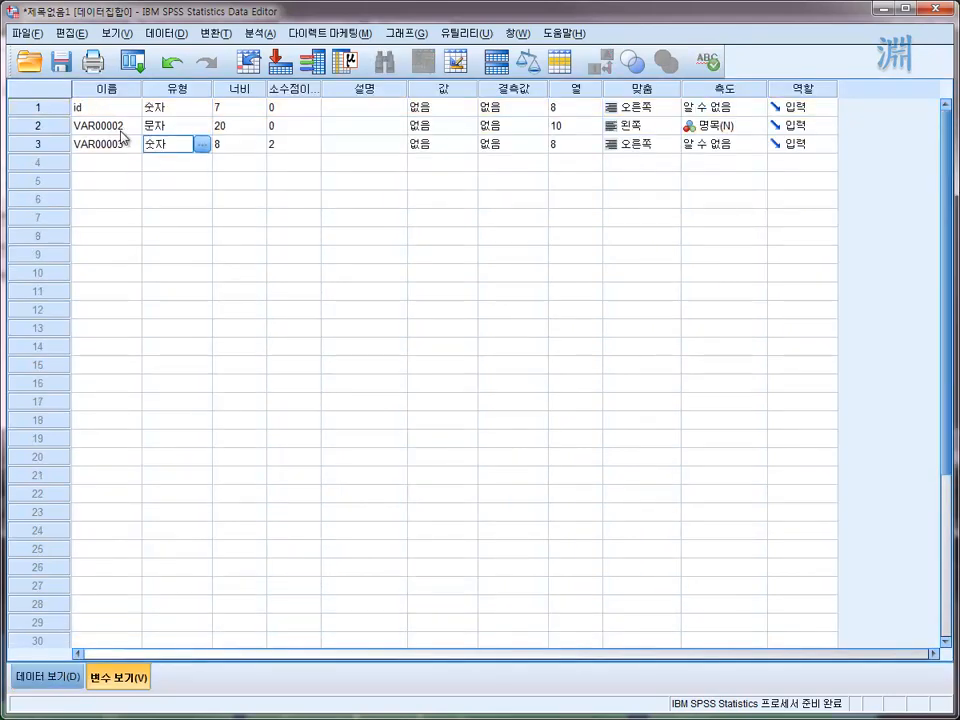
pyautogui.press('Up')
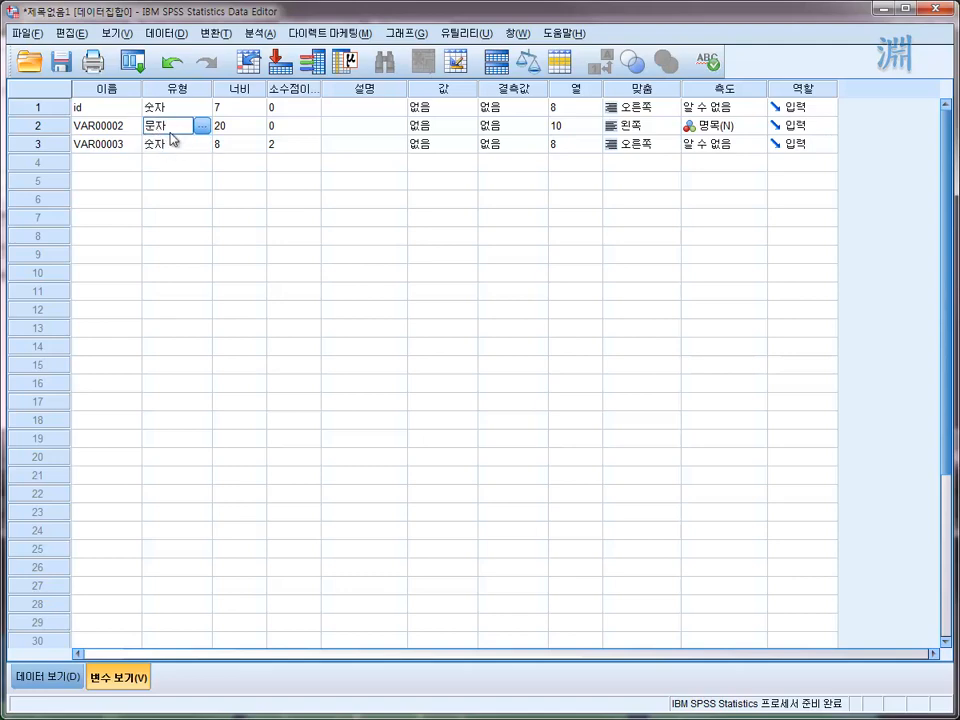
# - Return to Data View and select rows 1 to 6 across VAR00002 and VAR00003
pyautogui.click(62, 681)
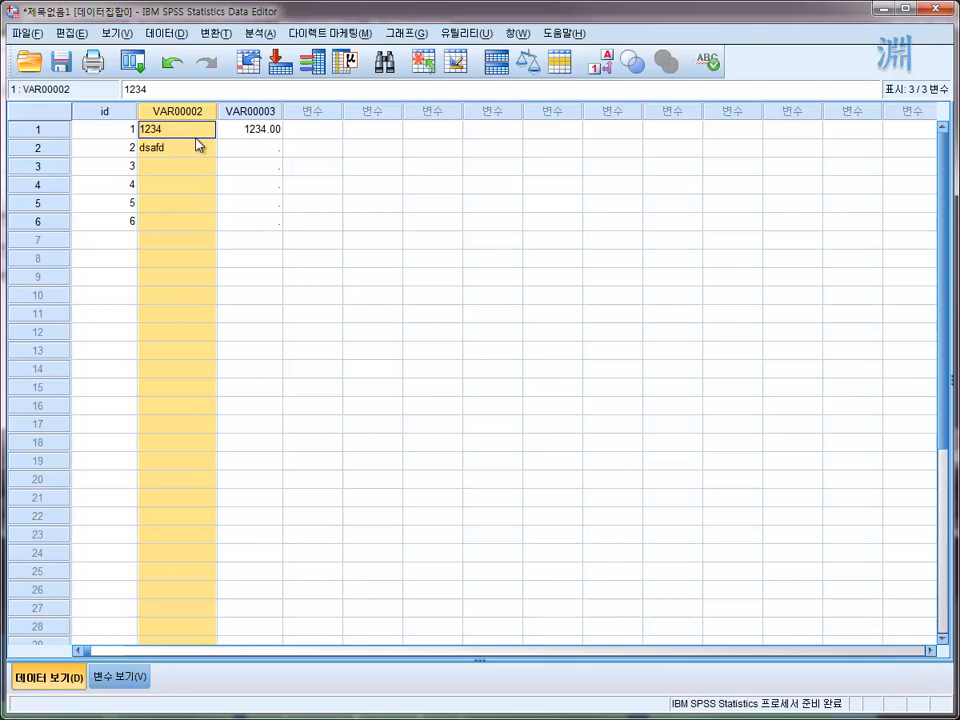
pyautogui.click(257, 165)
pyautogui.click(190, 186)
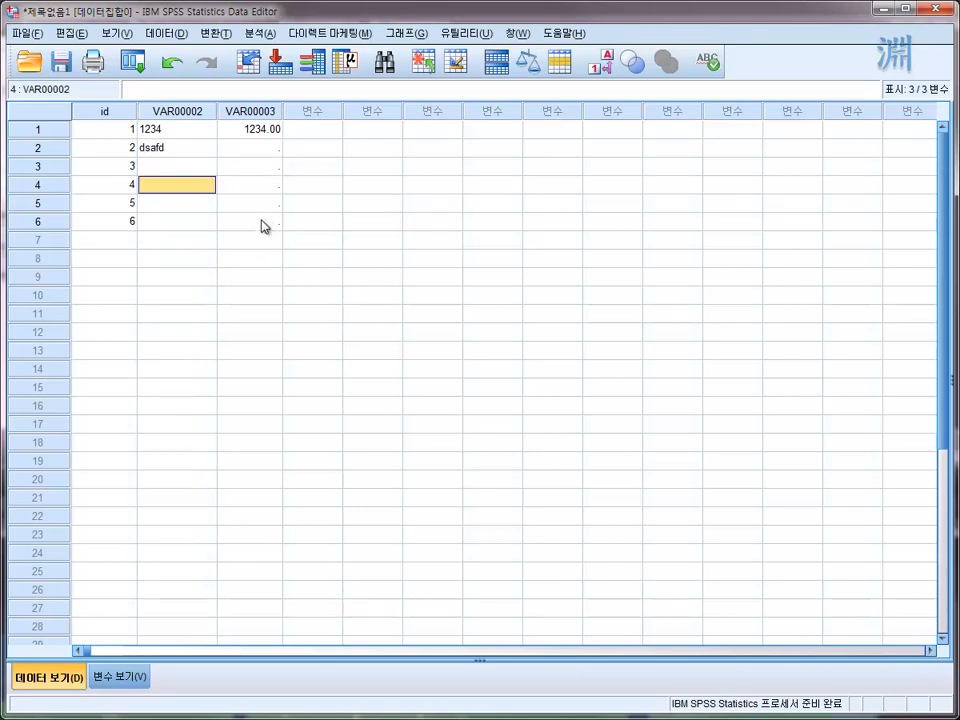
pyautogui.moveTo(264, 226); pyautogui.dragTo(184, 139)
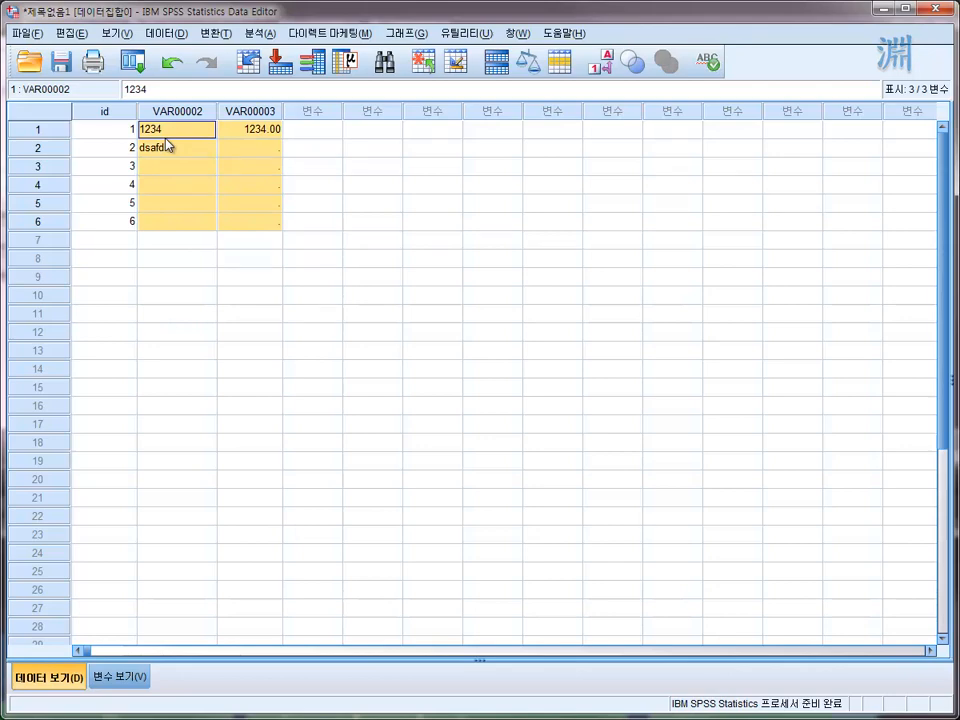
pyautogui.moveTo(204, 133); pyautogui.dragTo(261, 231)
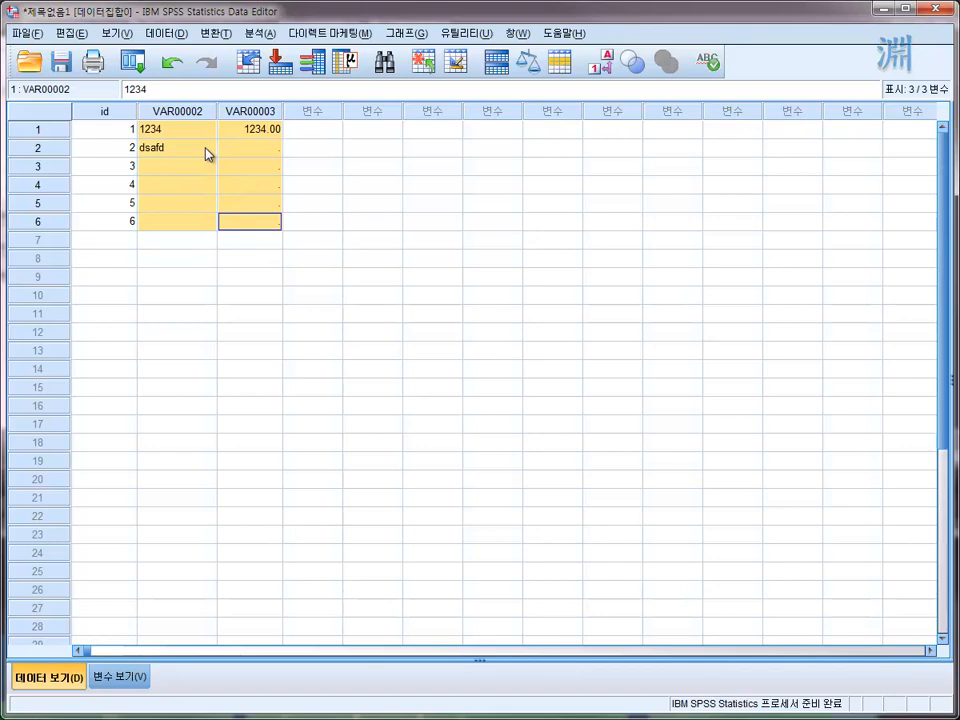
# - Delete the whole VAR00003 variable from the data set
pyautogui.click(257, 112)
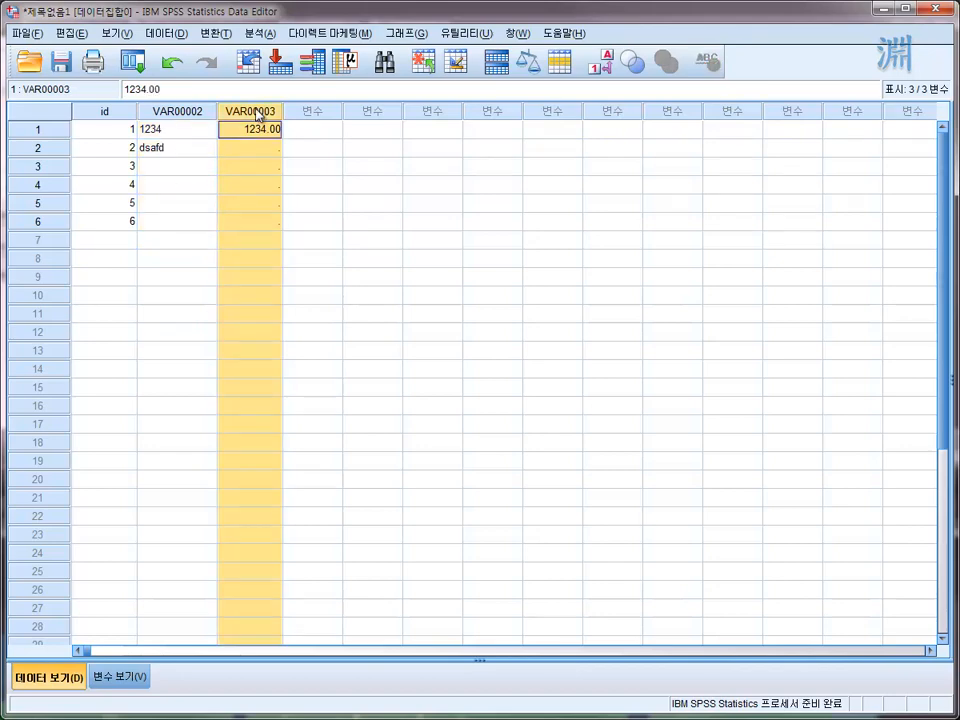
pyautogui.press('Delete')
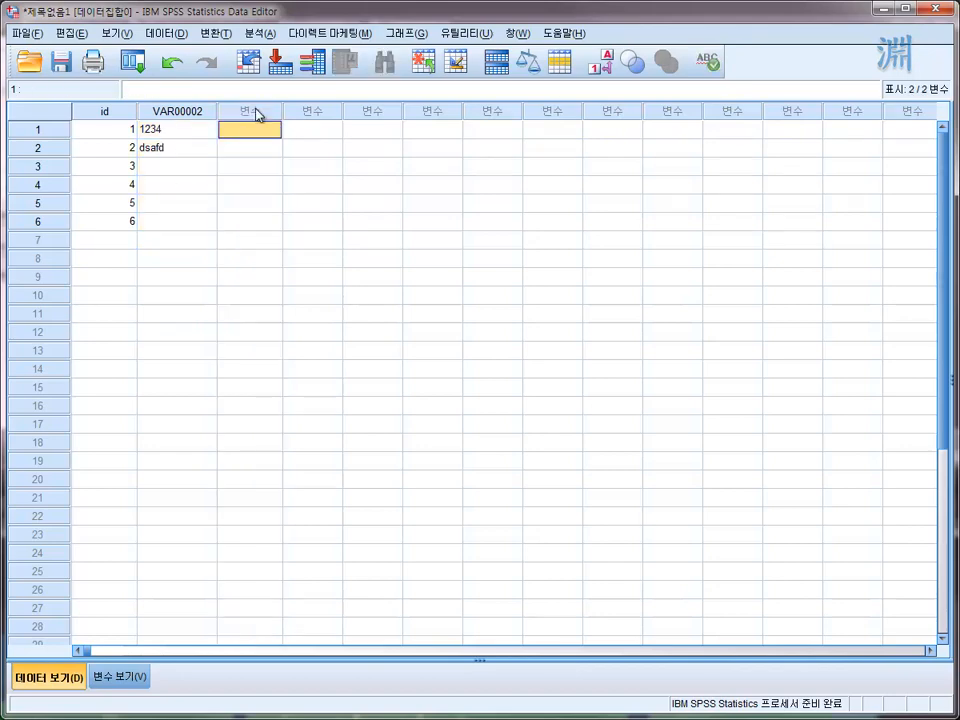
pyautogui.click(249, 165)
# - Delete the entire case in row 4
pyautogui.click(52, 186)
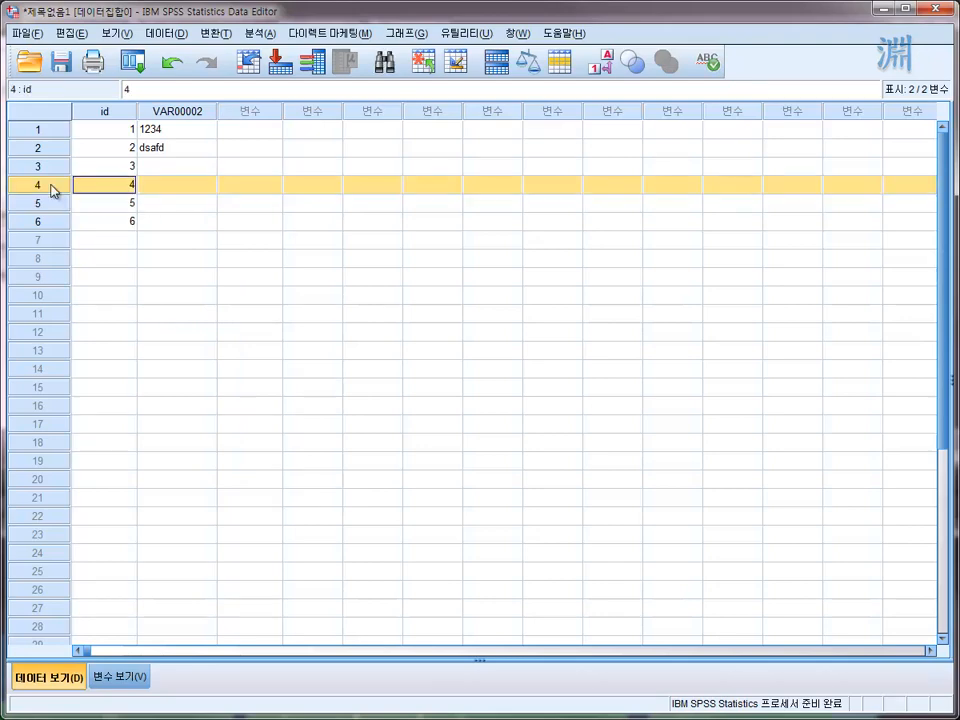
pyautogui.press('Delete')
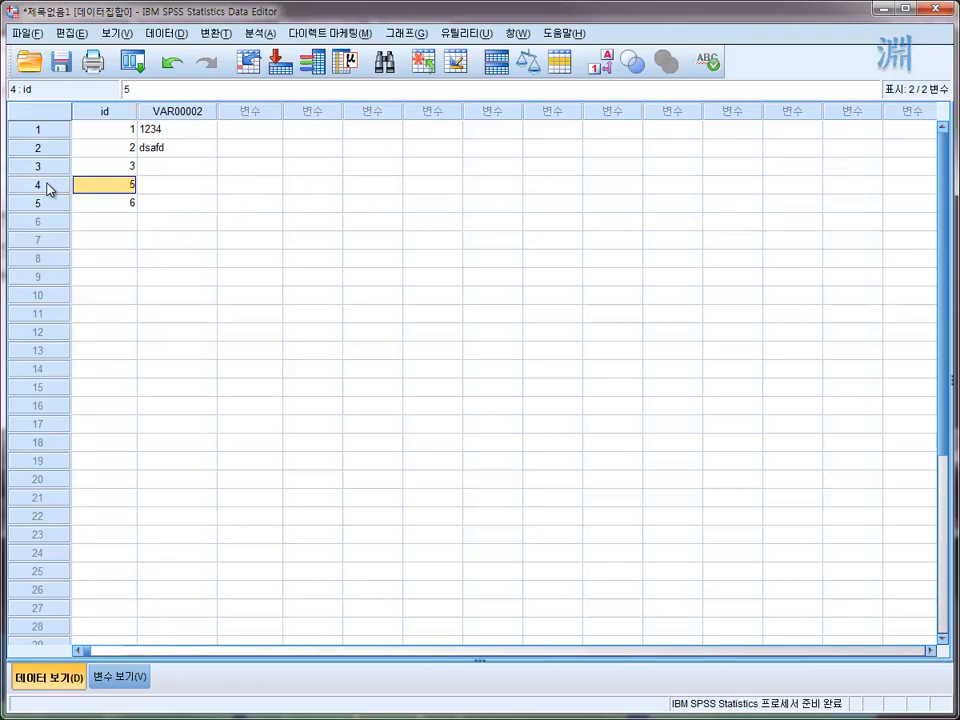
# - Delete the whole case whose id is 5
pyautogui.click(47, 185)
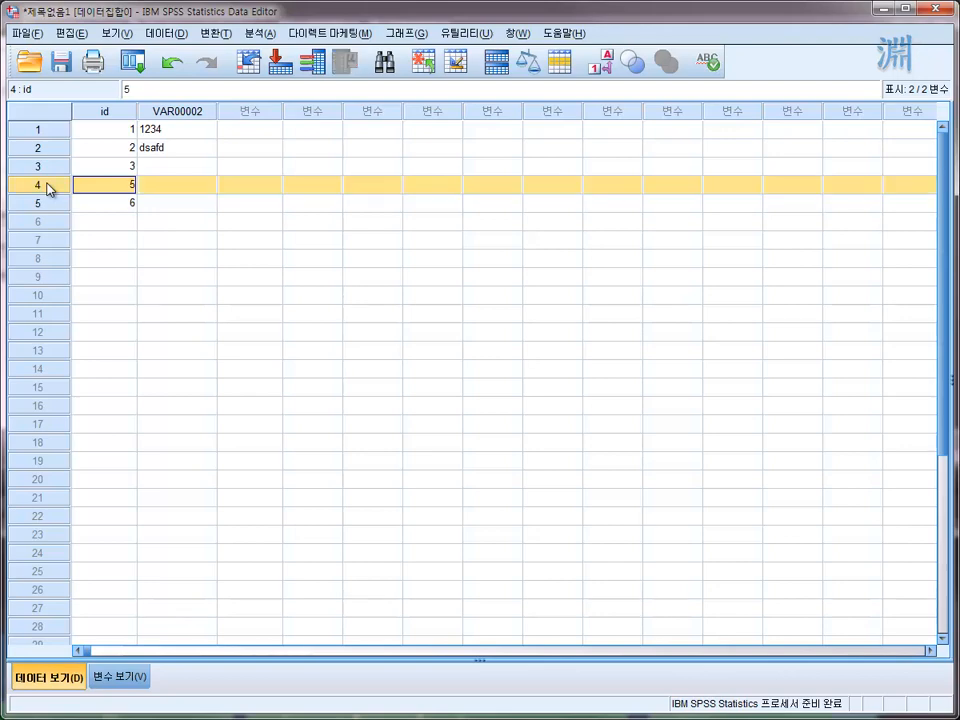
pyautogui.rightClick(47, 185)
pyautogui.click(84, 265)
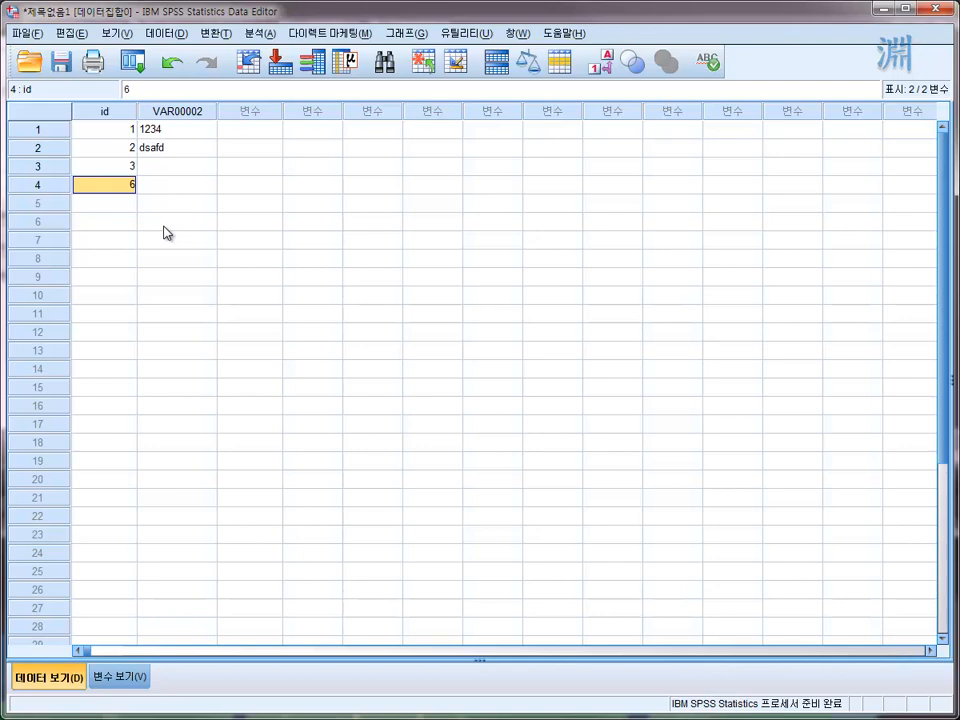
# - Highlight the dsafd cell, the row 3 case, and the id and VAR00002 columns to review cells, cases and variables
pyautogui.click(176, 147)
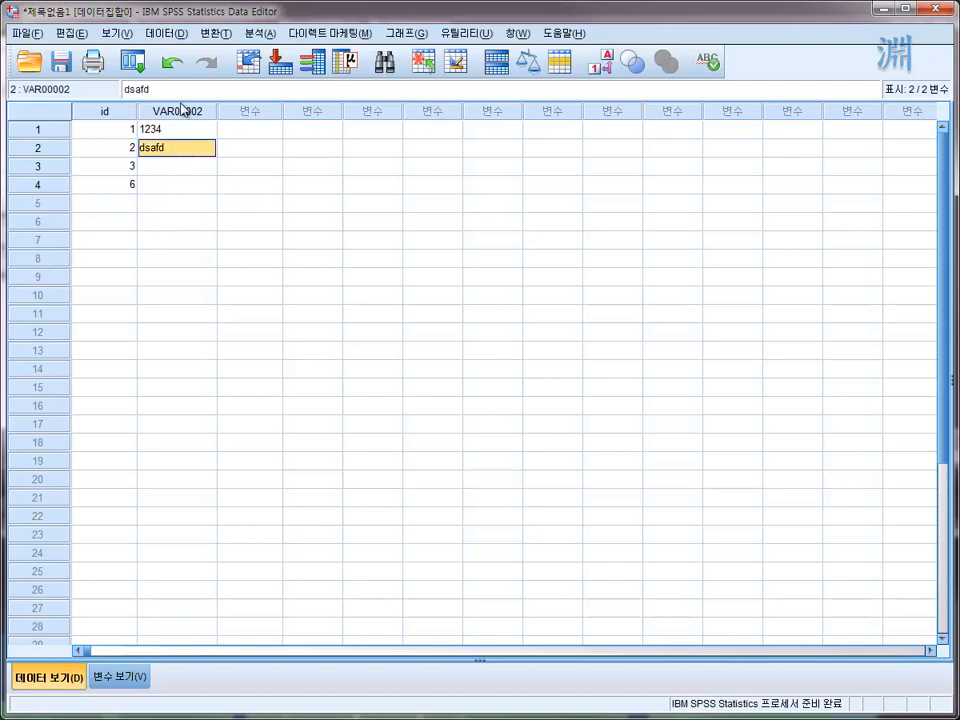
pyautogui.click(182, 111)
pyautogui.click(40, 167)
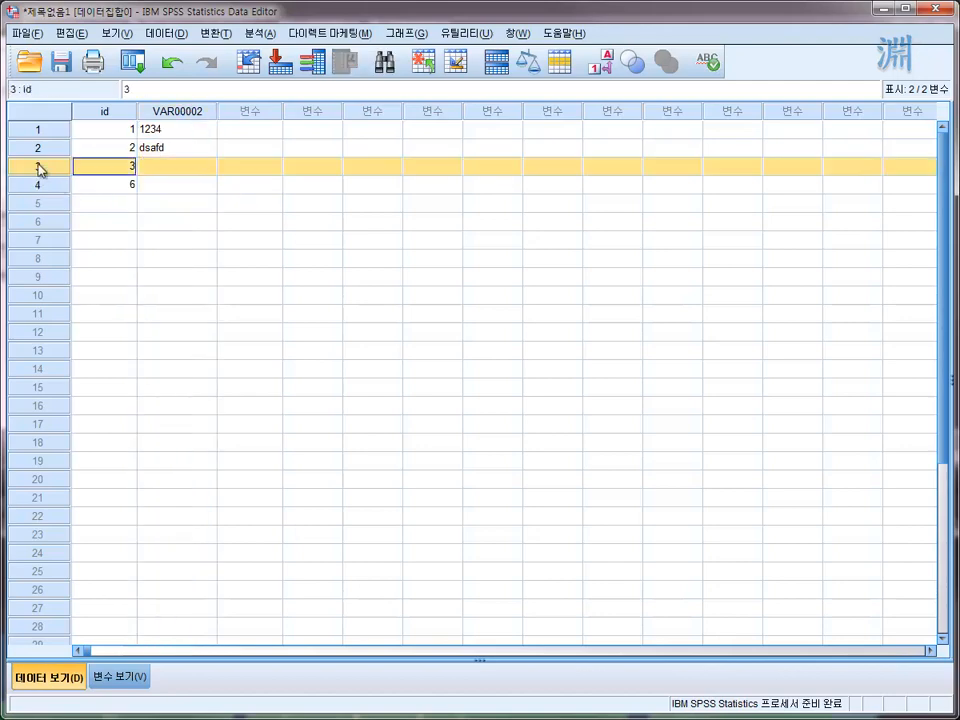
pyautogui.click(168, 150)
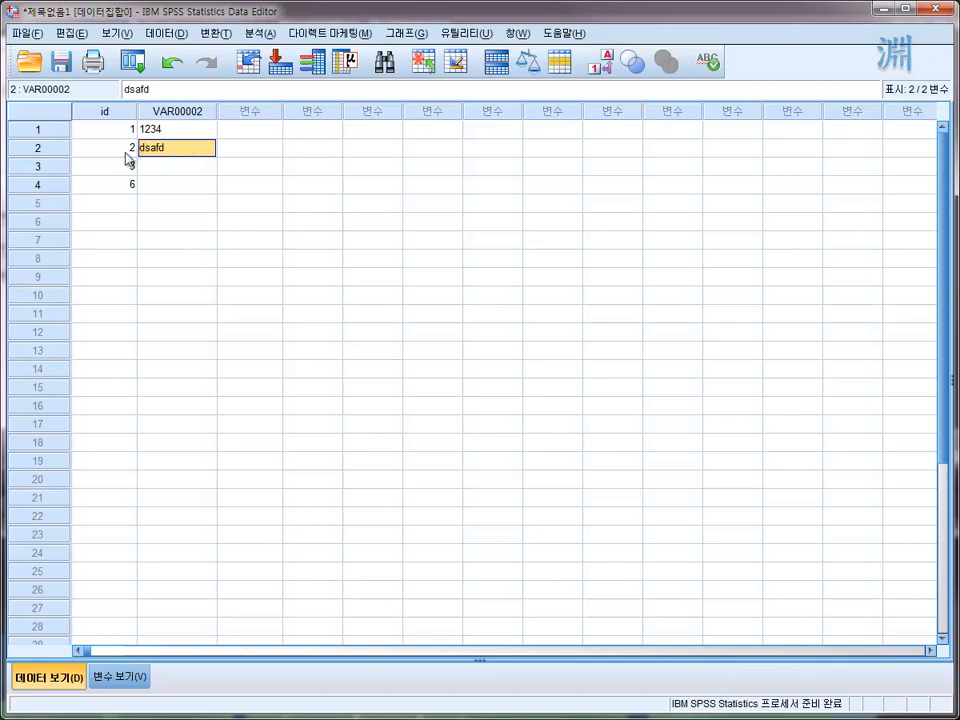
pyautogui.click(124, 150)
pyautogui.click(94, 113)
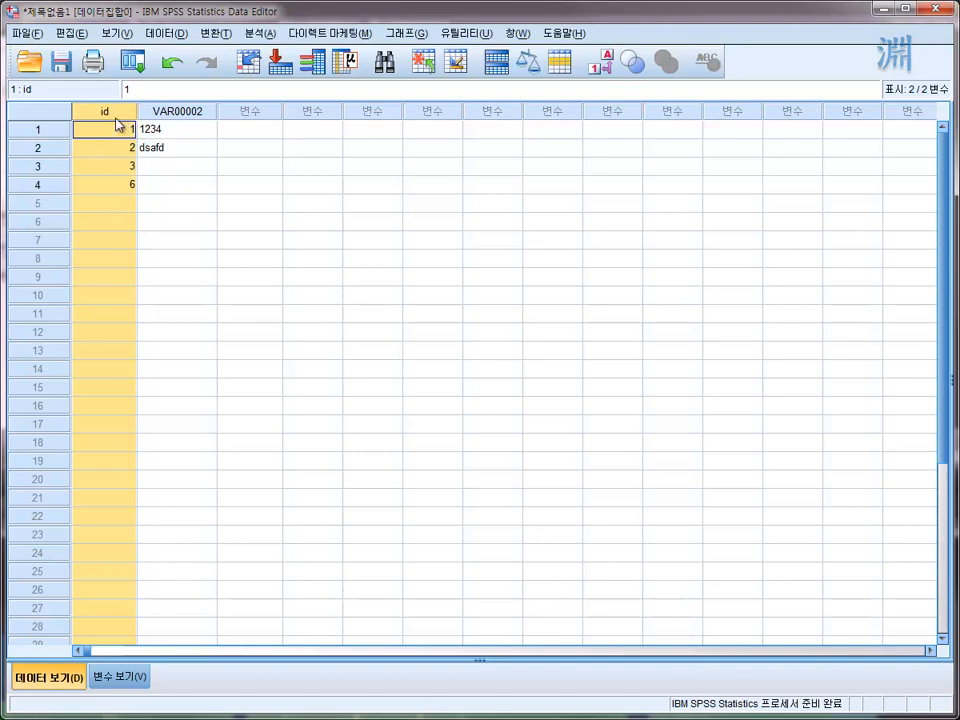
pyautogui.click(185, 112)
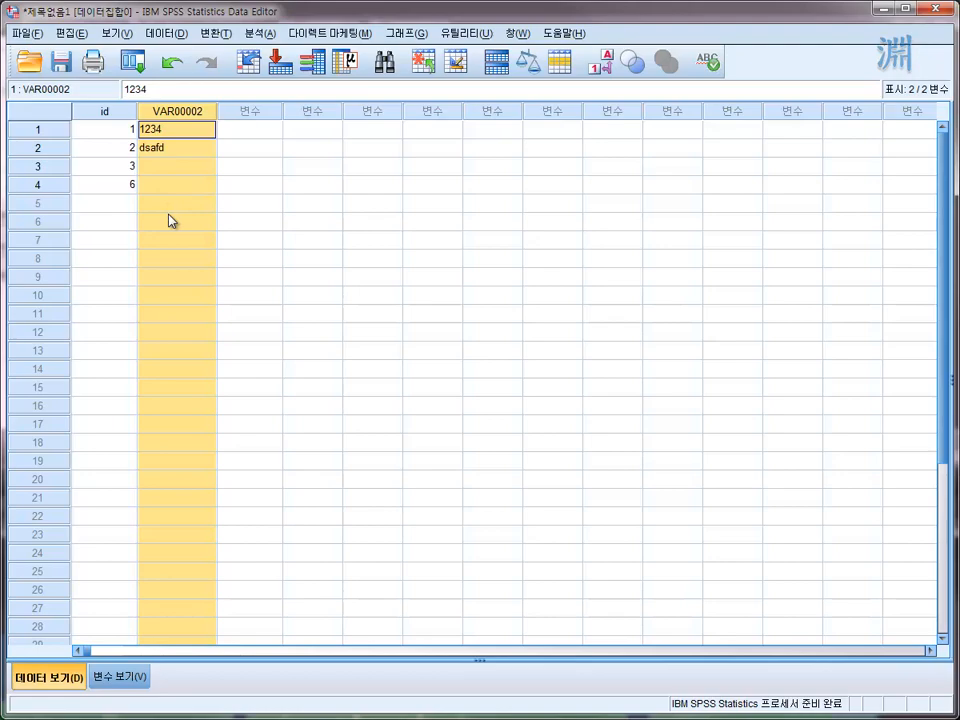
pyautogui.click(250, 240)
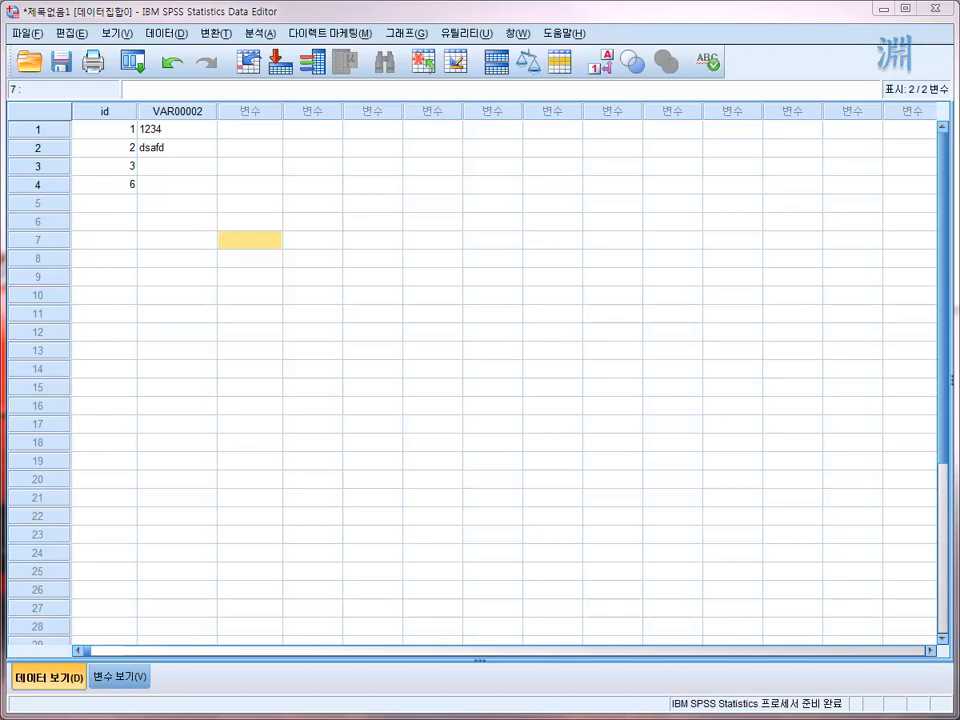
# - Switch to the SPSS 시각화통계자료분석-data folder, open 시리얼시장조사.xlsx in Excel and enlarge its window
pyautogui.moveTo(0, 155); pyautogui.dragTo(605, 131)
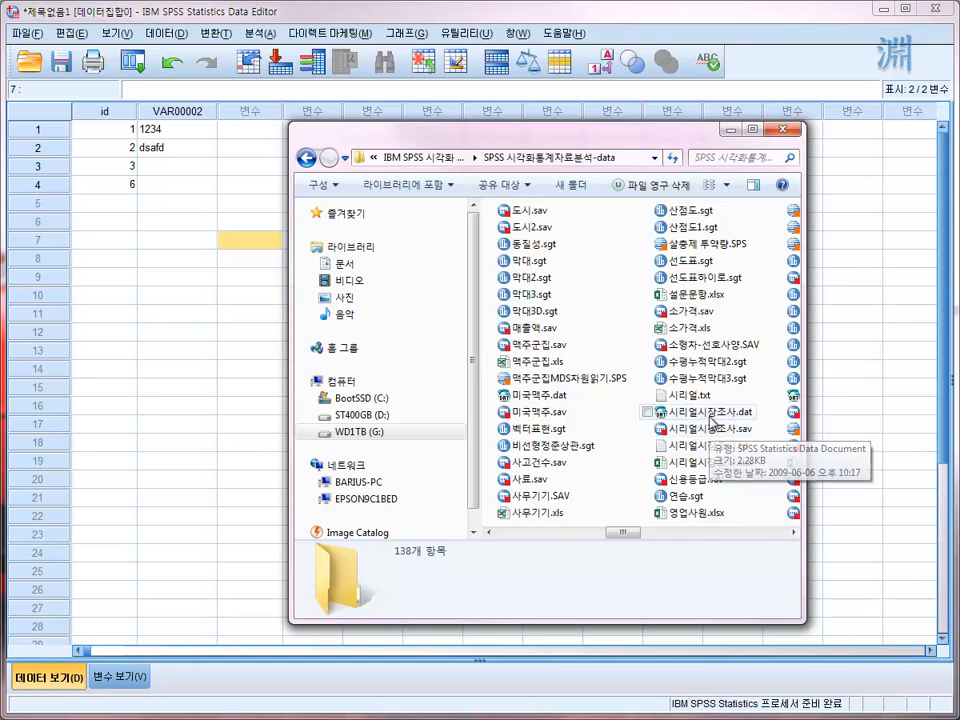
pyautogui.click(706, 412)
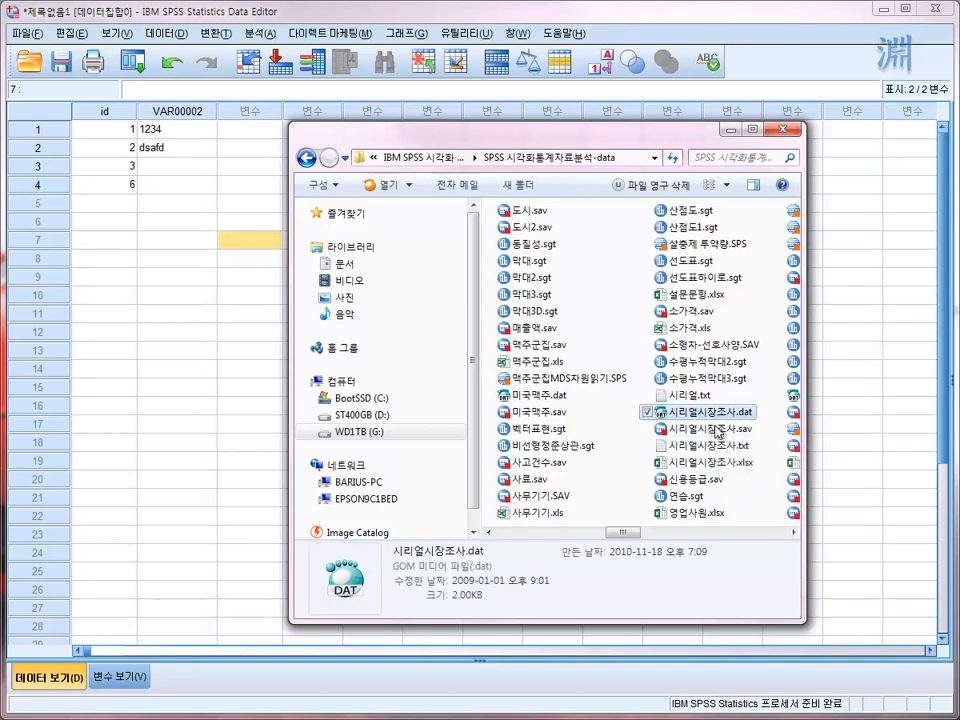
pyautogui.click(724, 446)
pyautogui.click(724, 414)
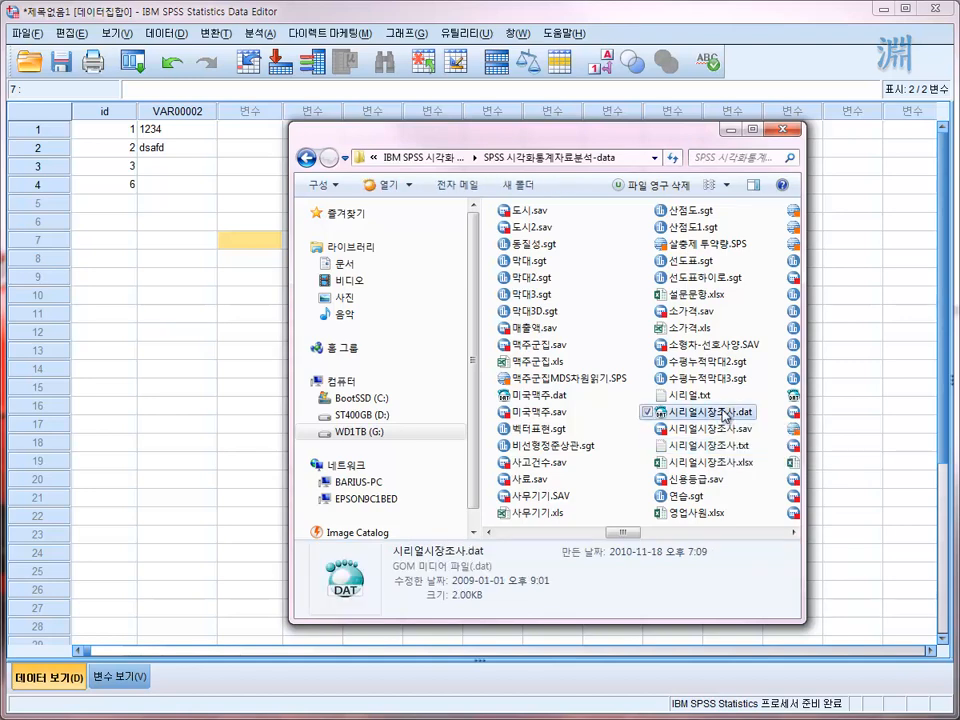
pyautogui.click(704, 471)
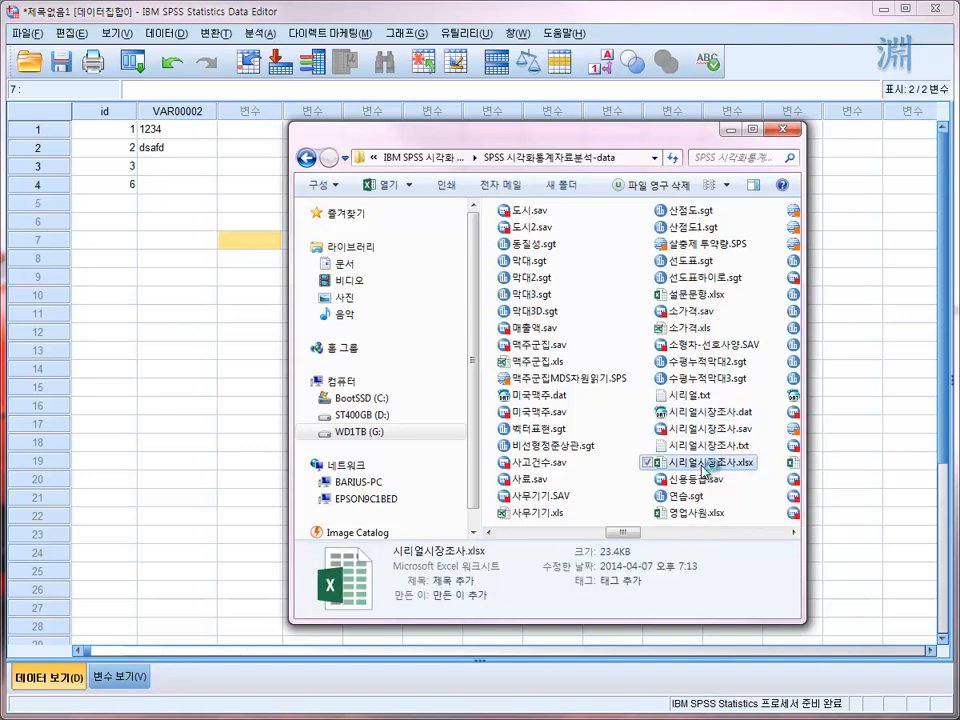
pyautogui.doubleClick(705, 470)
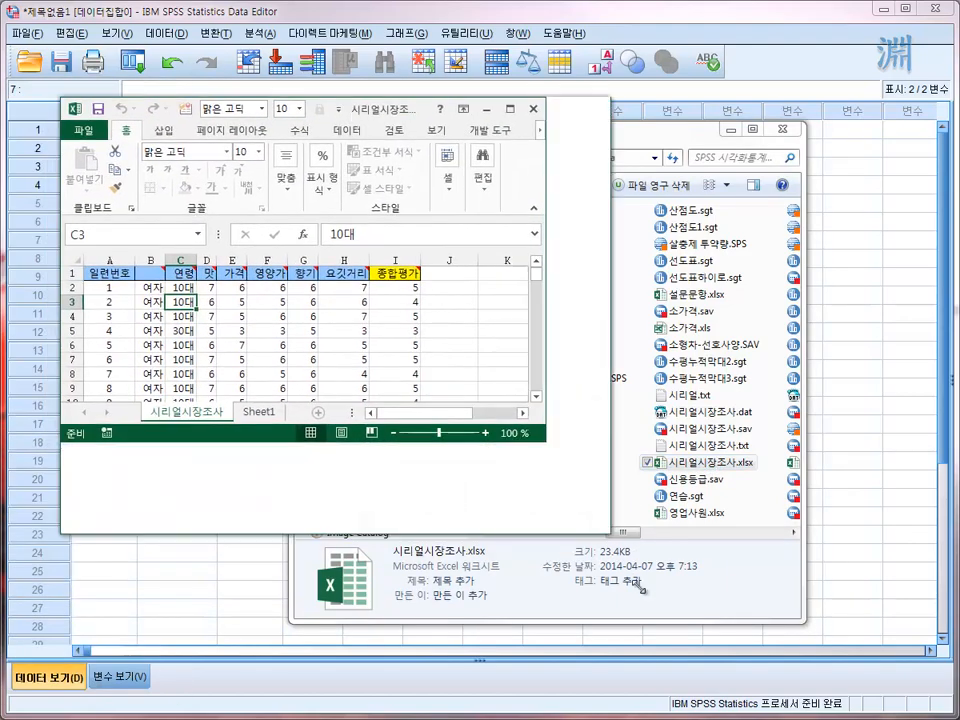
pyautogui.moveTo(545, 441); pyautogui.dragTo(744, 691)
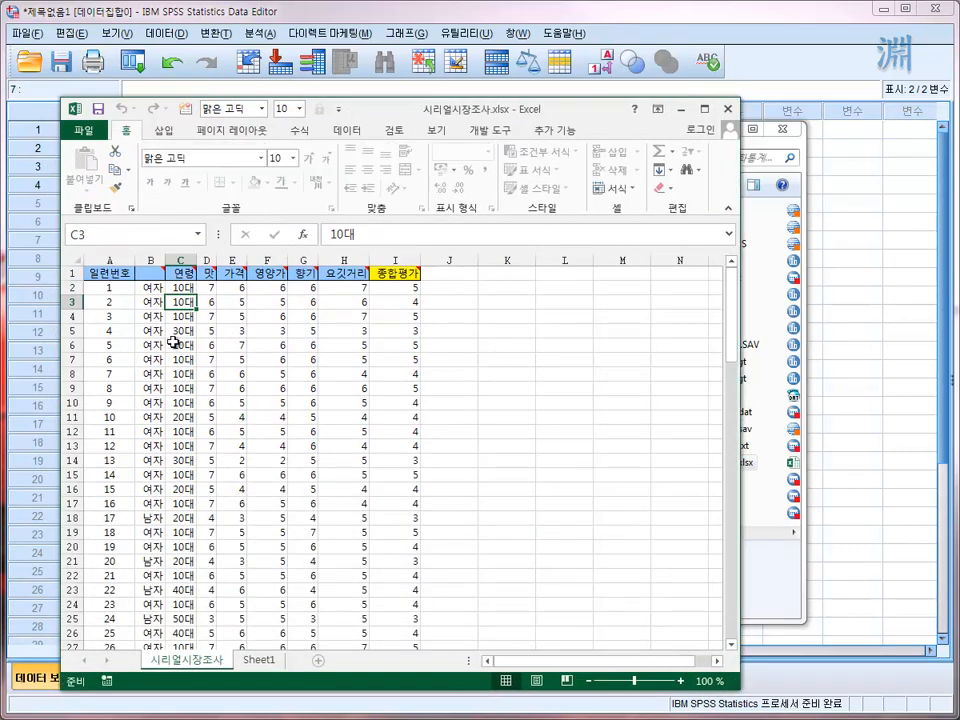
# - Look through the survey records down to the last one in row 101 and return to the header row
pyautogui.click(125, 302)
pyautogui.scroll(-20, 125, 302)
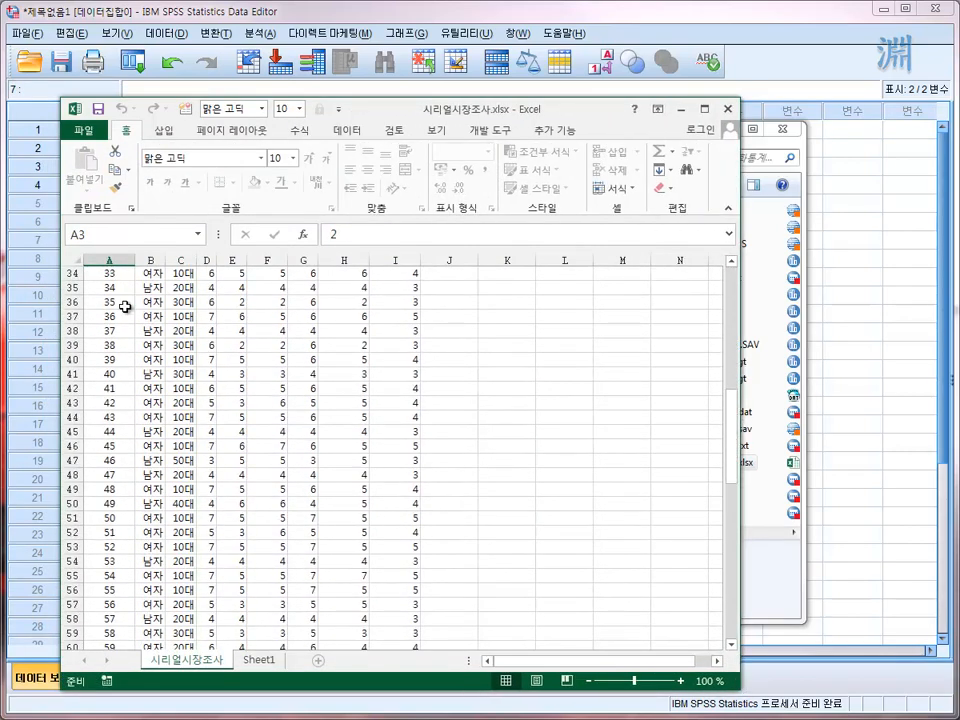
pyautogui.scroll(9, 127, 330)
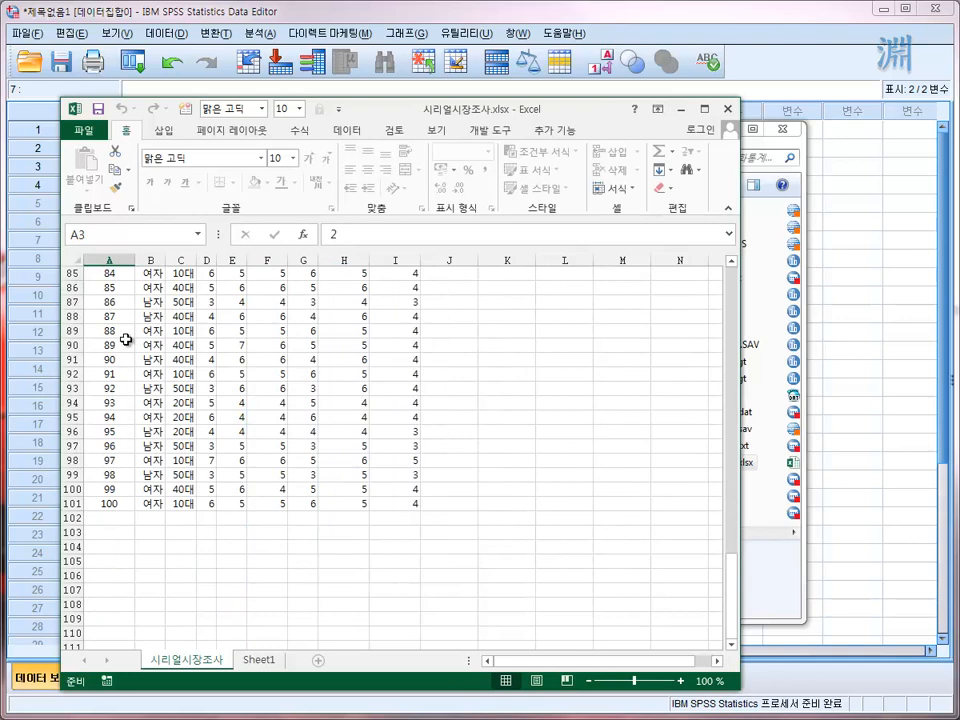
pyautogui.click(112, 504)
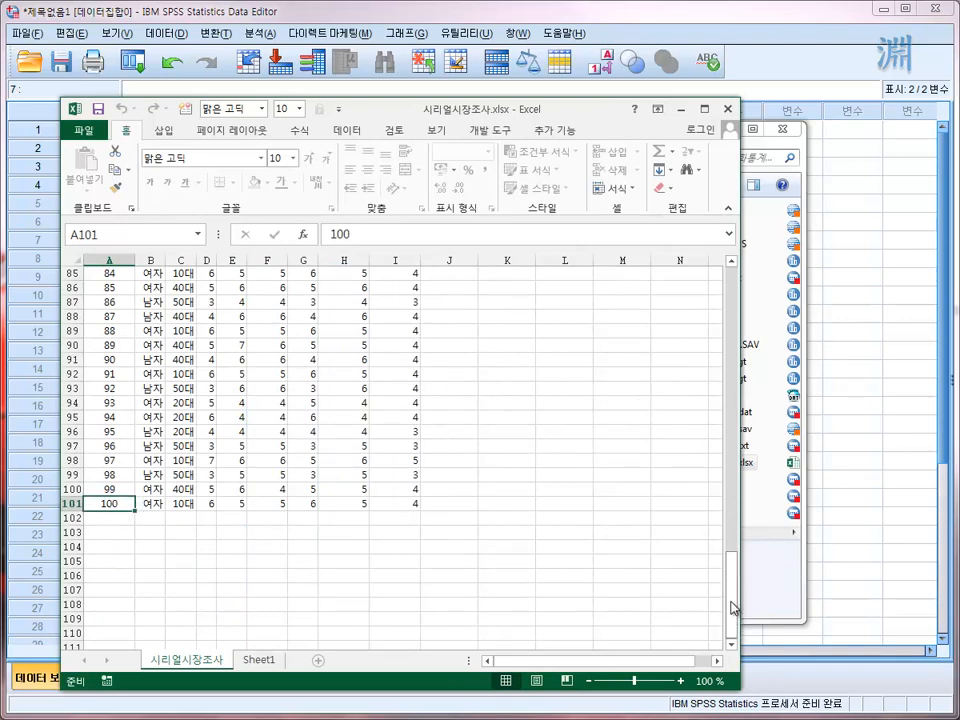
pyautogui.moveTo(735, 606); pyautogui.dragTo(722, 246)
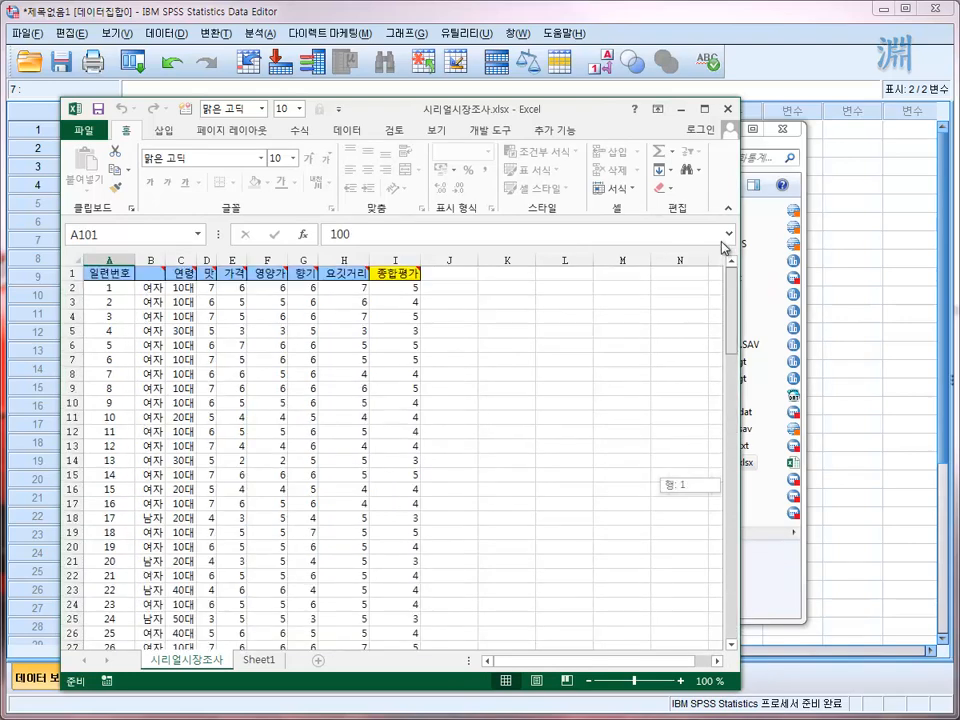
# - Enter 성별 as the missing column header in cell B1
pyautogui.click(146, 273)
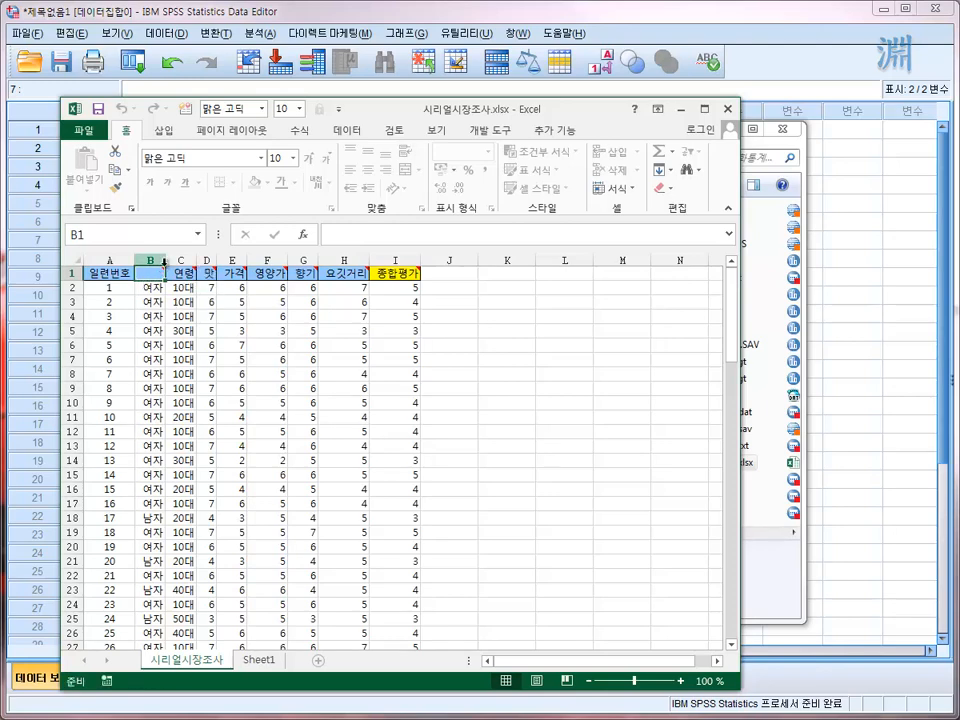
pyautogui.moveTo(156, 273)
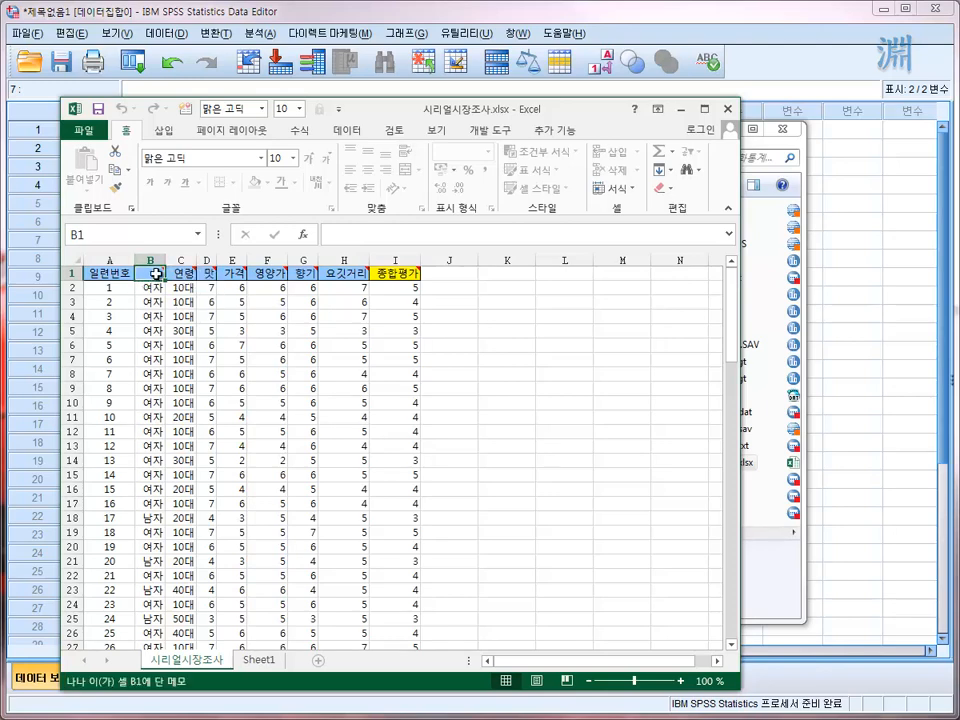
pyautogui.write('tjdquf')
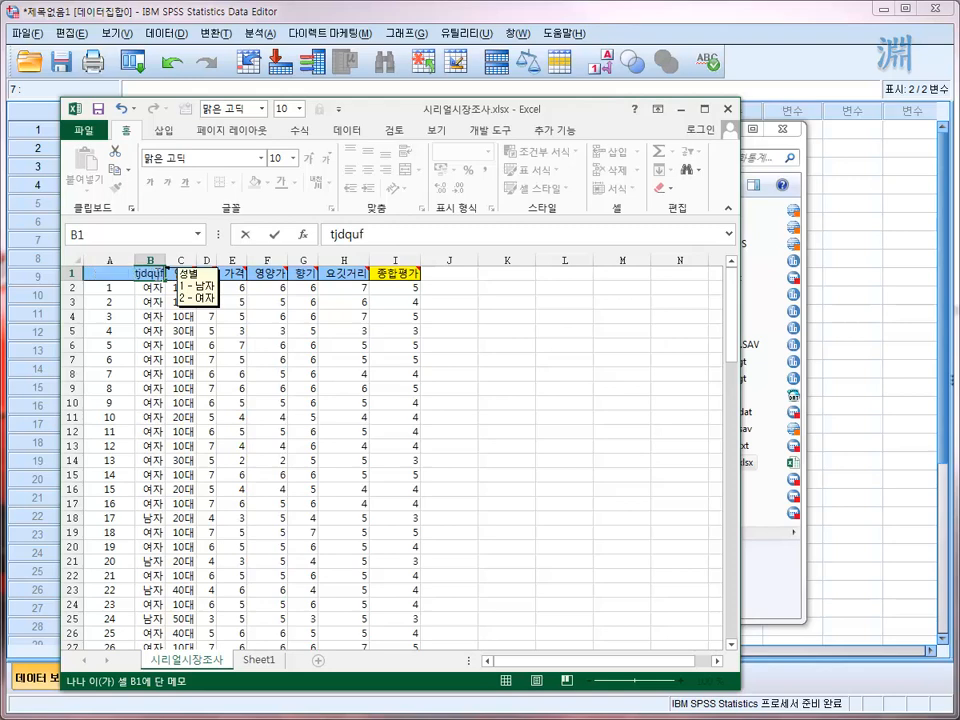
pyautogui.press('Return')
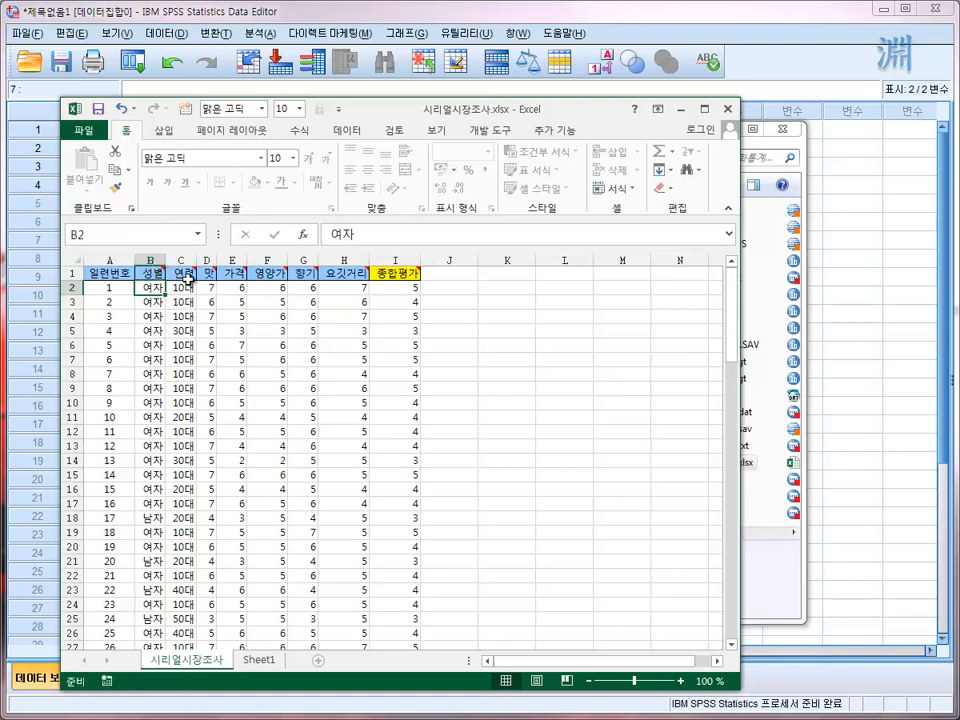
# - Read the coding notes attached to the 연령 and 맛 headers and shift the workbook window slightly down
pyautogui.moveTo(188, 276)
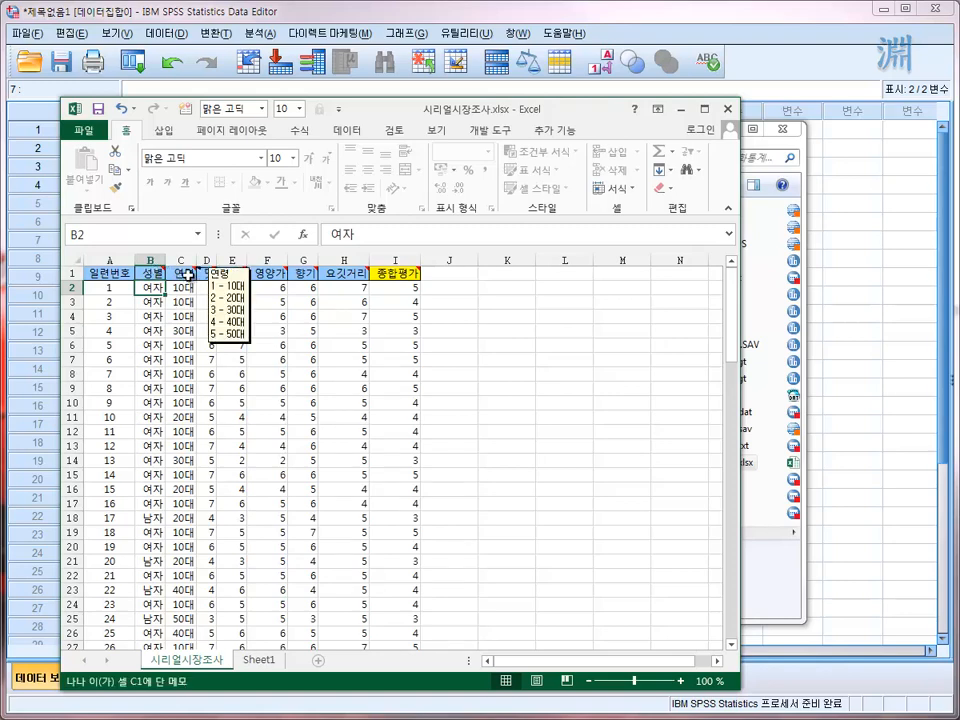
pyautogui.click(186, 331)
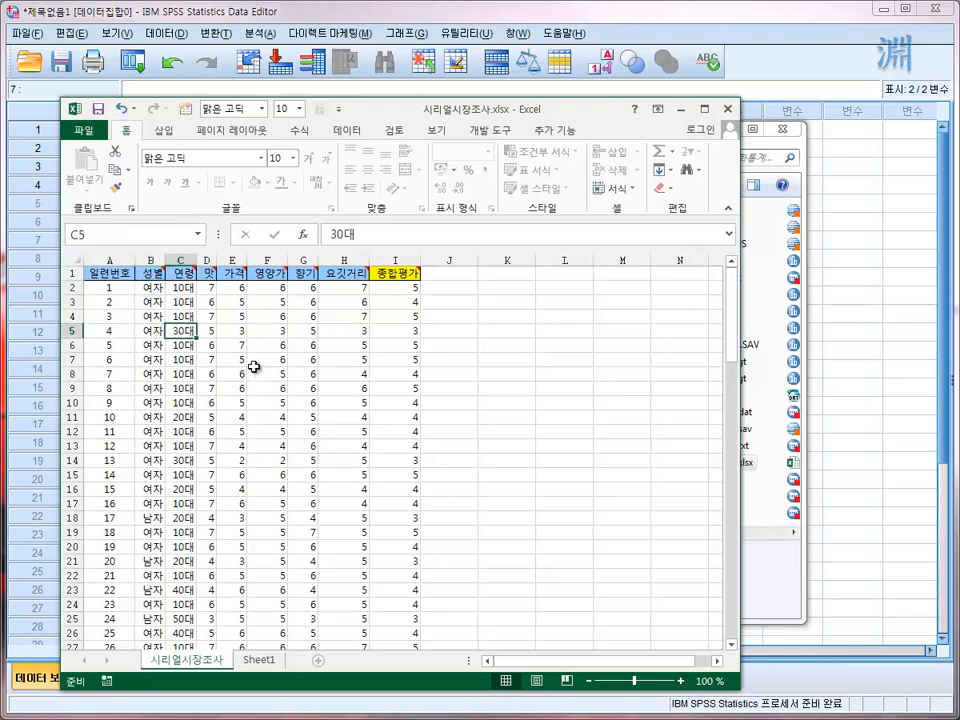
pyautogui.moveTo(206, 275)
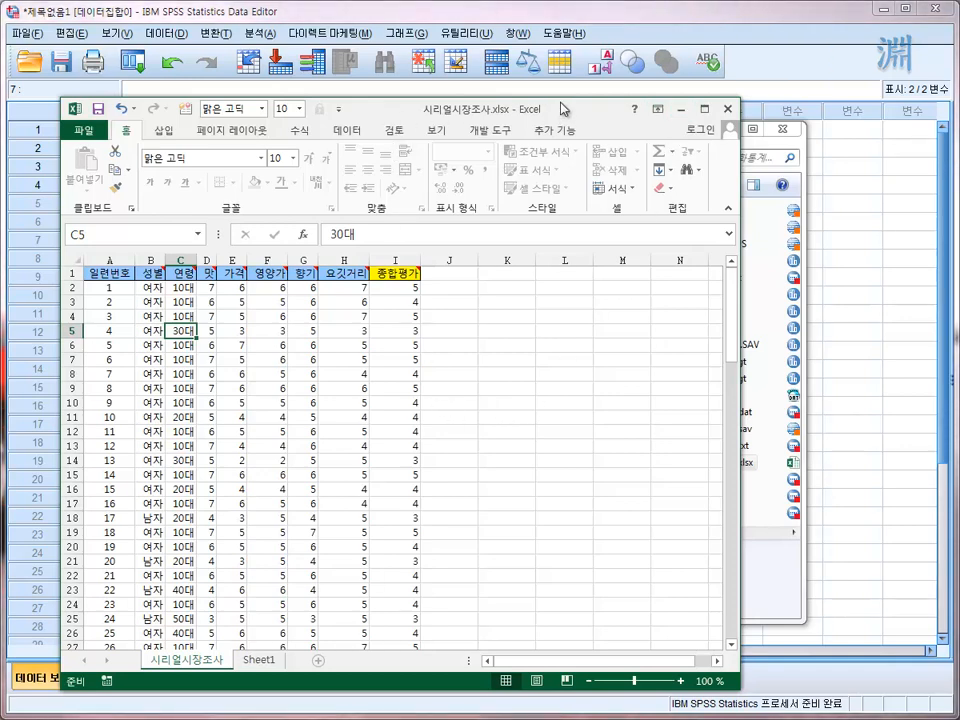
pyautogui.moveTo(561, 96); pyautogui.dragTo(572, 148)
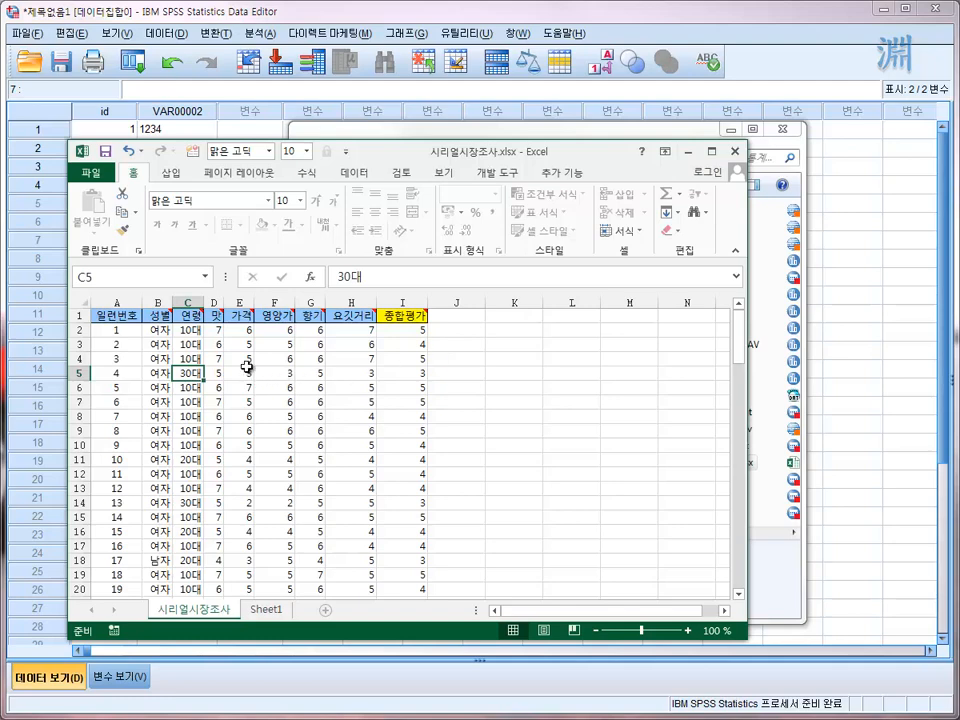
# - Highlight the rating columns 맛 through 종합평가, 종합평가 alone, and 맛 through 요깃거리 to examine the survey items
pyautogui.moveTo(215, 302); pyautogui.dragTo(423, 315)
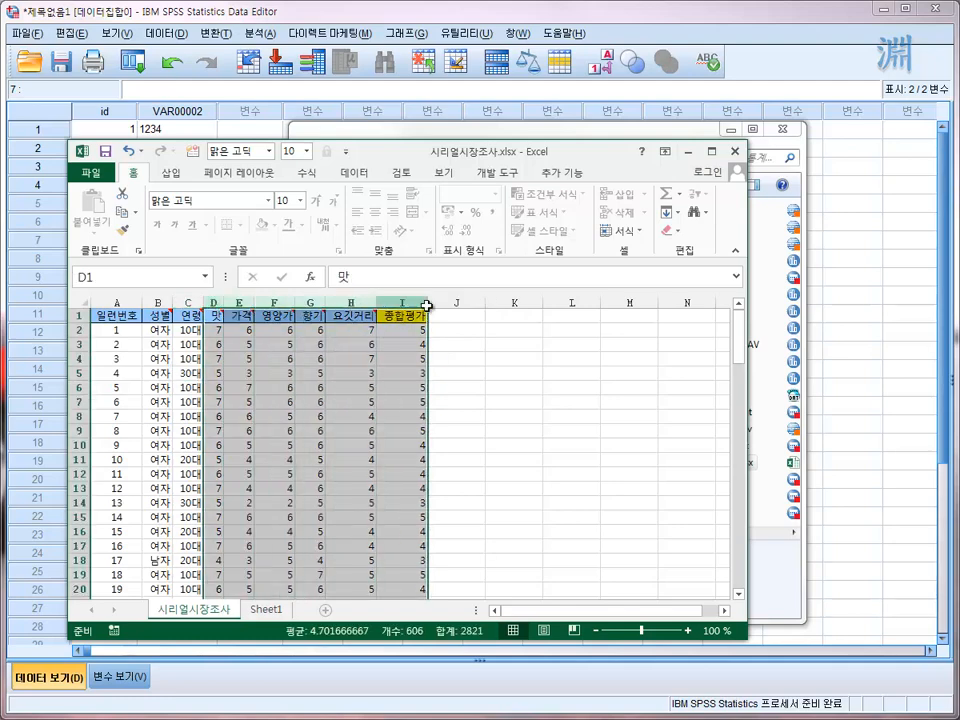
pyautogui.click(410, 302)
pyautogui.moveTo(215, 314)
pyautogui.moveTo(215, 302); pyautogui.dragTo(339, 375)
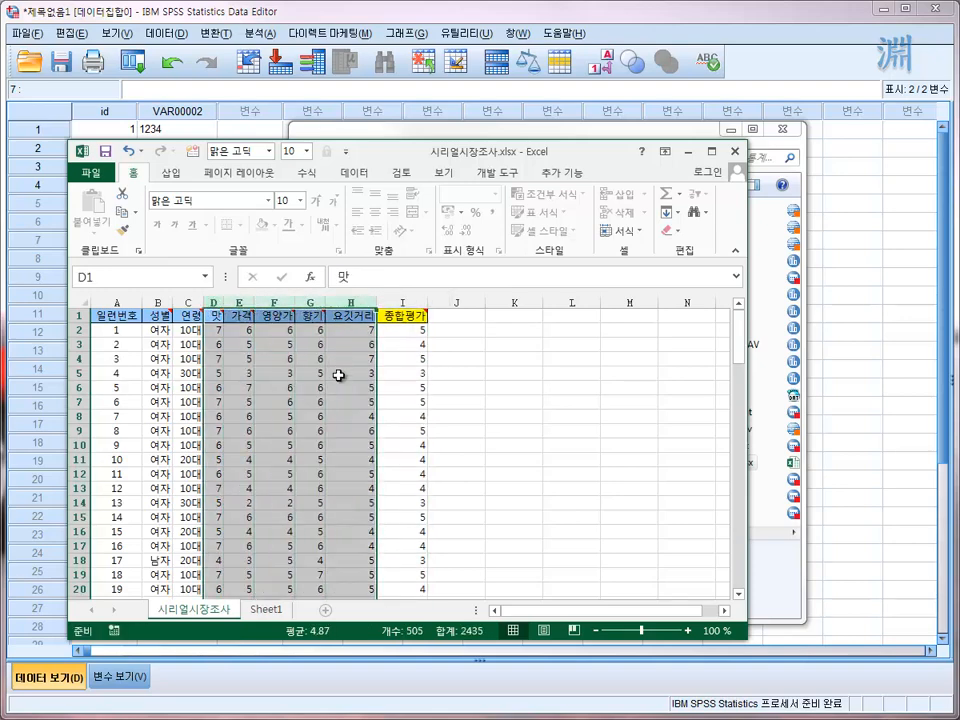
pyautogui.click(339, 375)
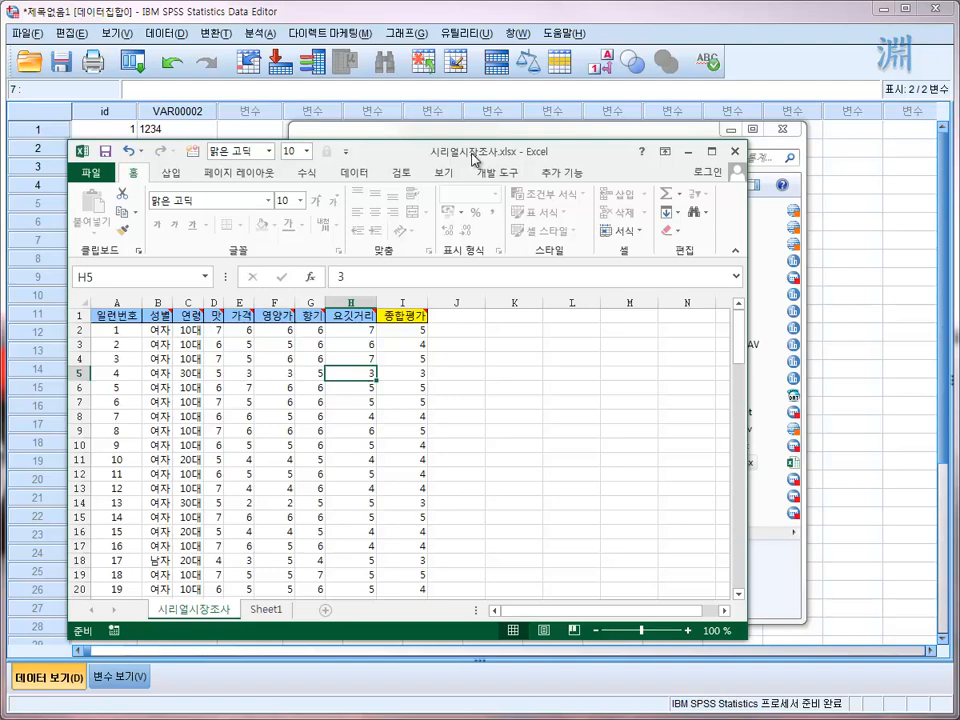
# - Minimize the workbook, open 시리얼시장조사.txt from the data folder in Notepad and shrink its window
pyautogui.click(689, 155)
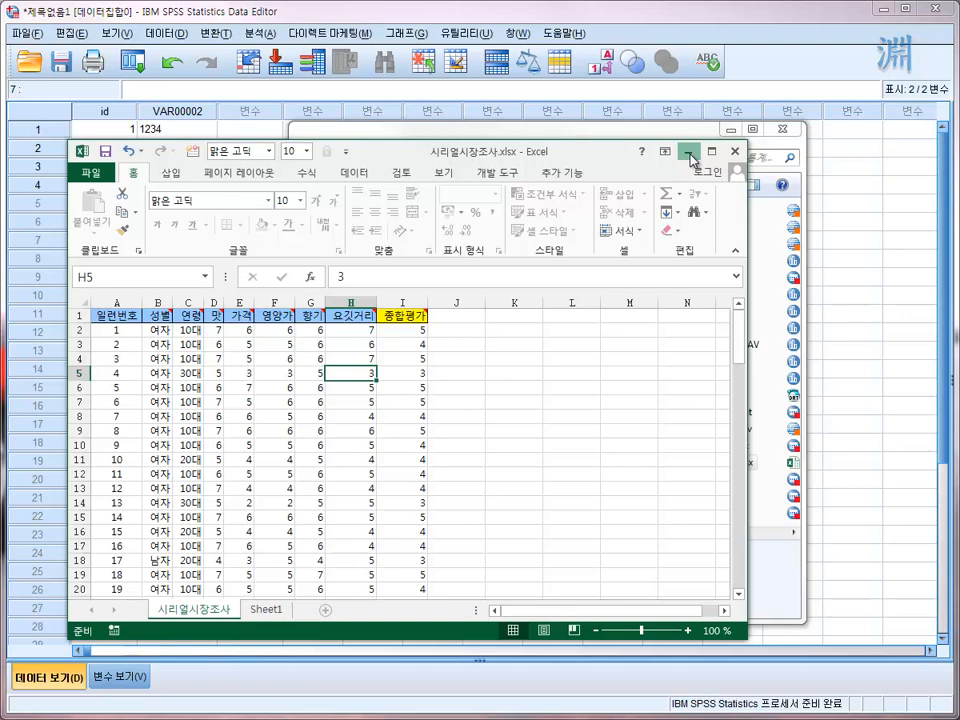
pyautogui.click(689, 153)
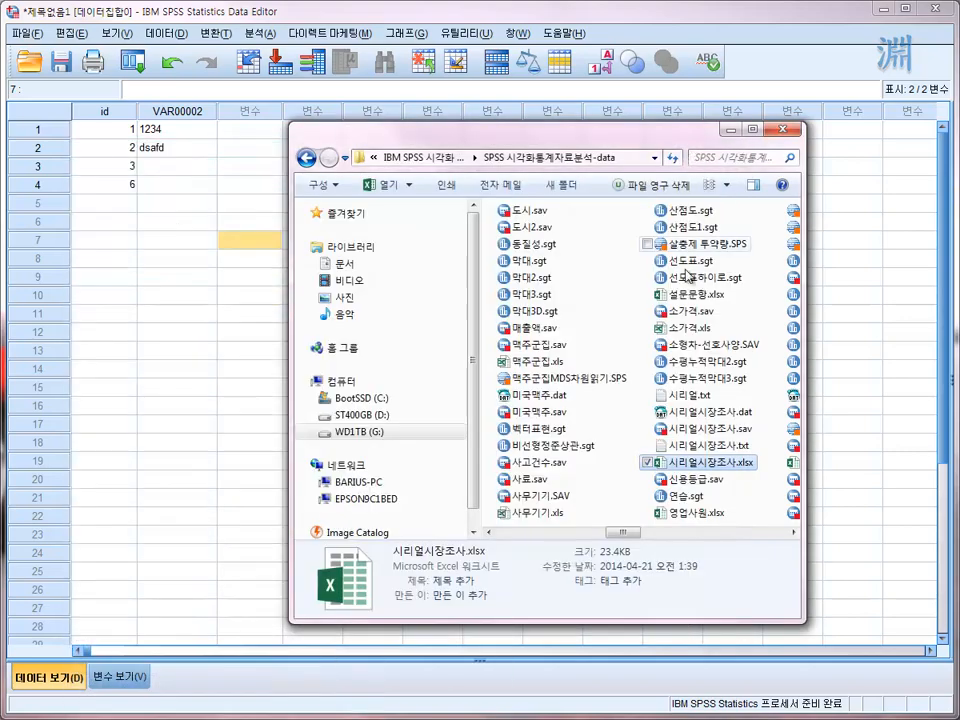
pyautogui.click(755, 528)
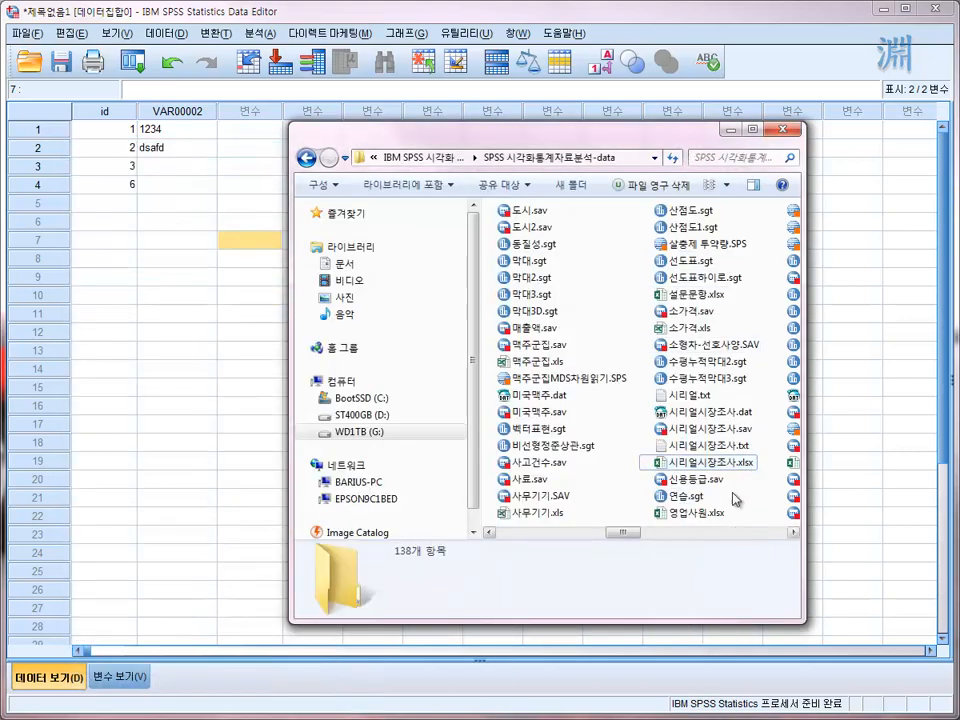
pyautogui.click(708, 446)
pyautogui.doubleClick(708, 446)
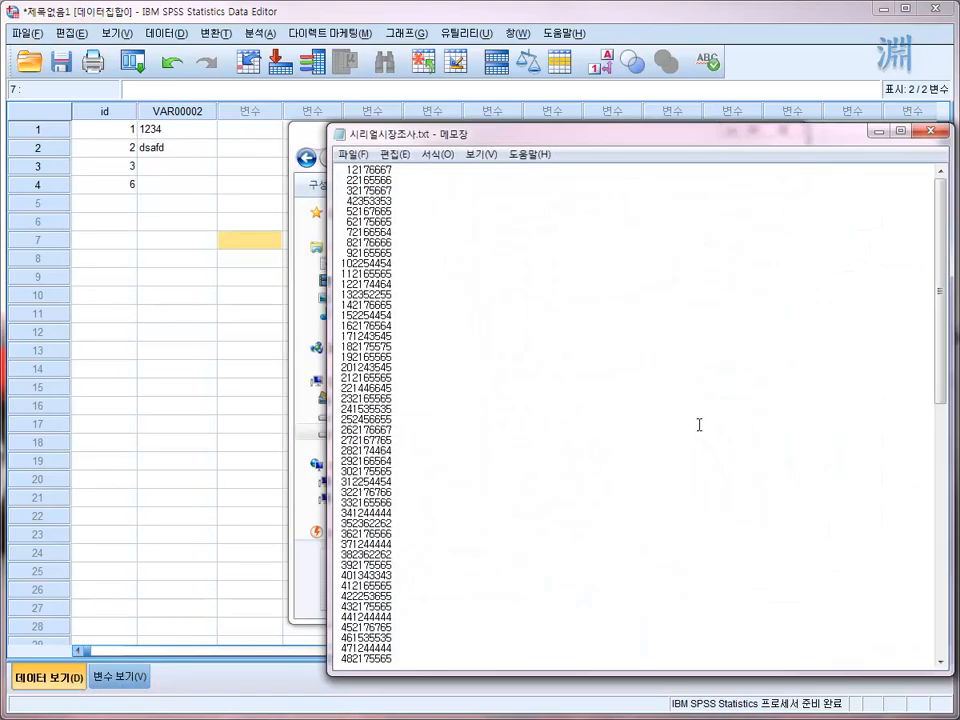
pyautogui.moveTo(655, 141); pyautogui.dragTo(561, 115)
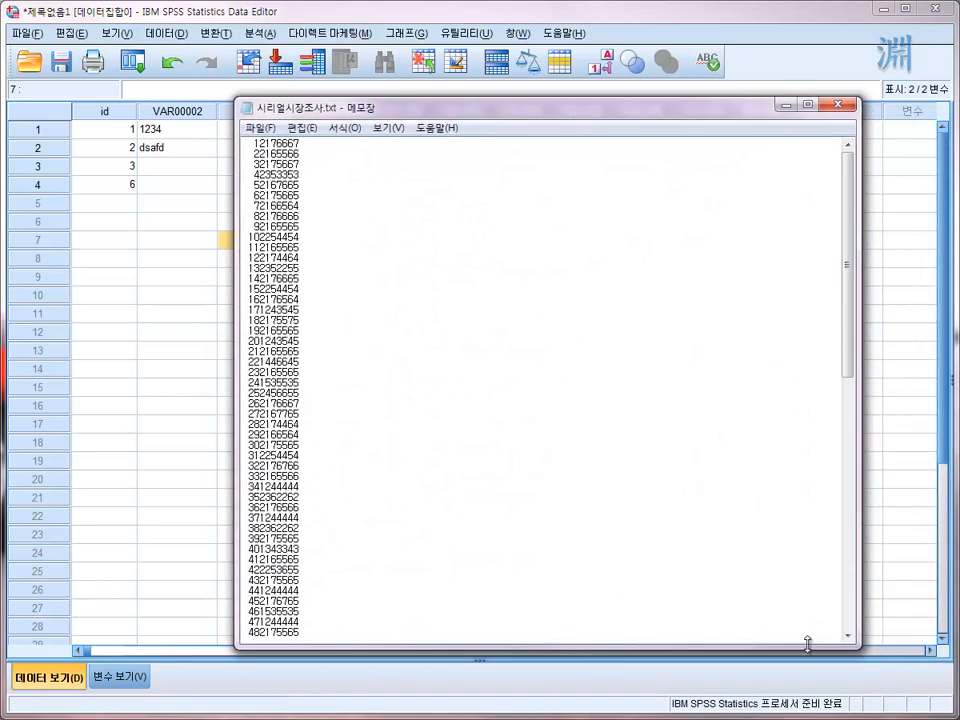
pyautogui.moveTo(855, 645); pyautogui.dragTo(574, 334)
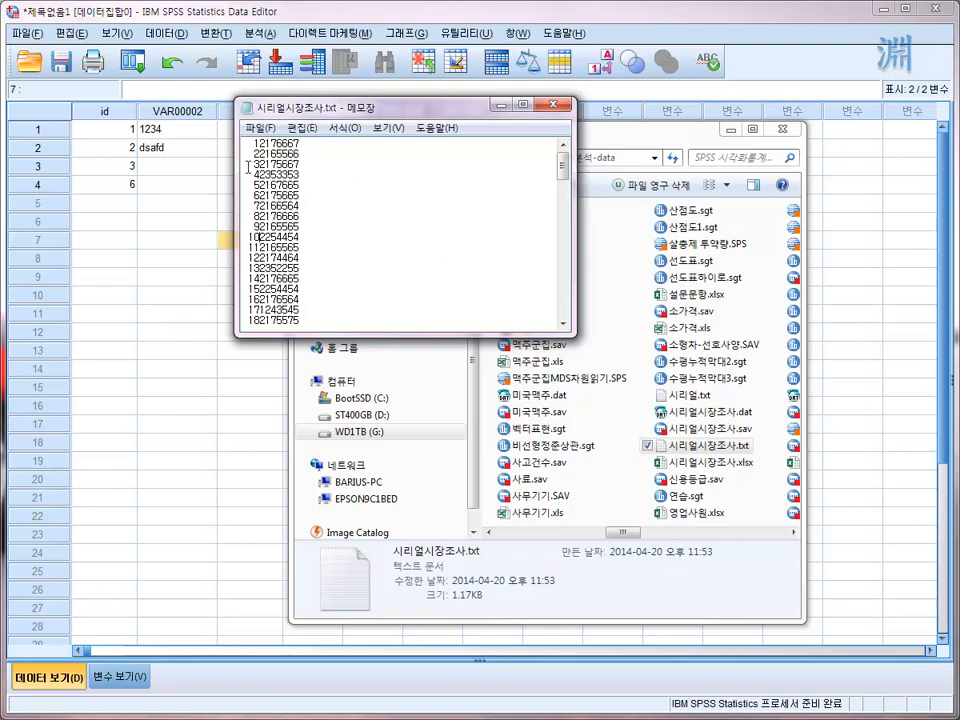
# - Close the text file, load 시리얼시장조사.txt from the folder into the Data Editor, and accept fixed-width layout, no header names and all cases
pyautogui.click(553, 104)
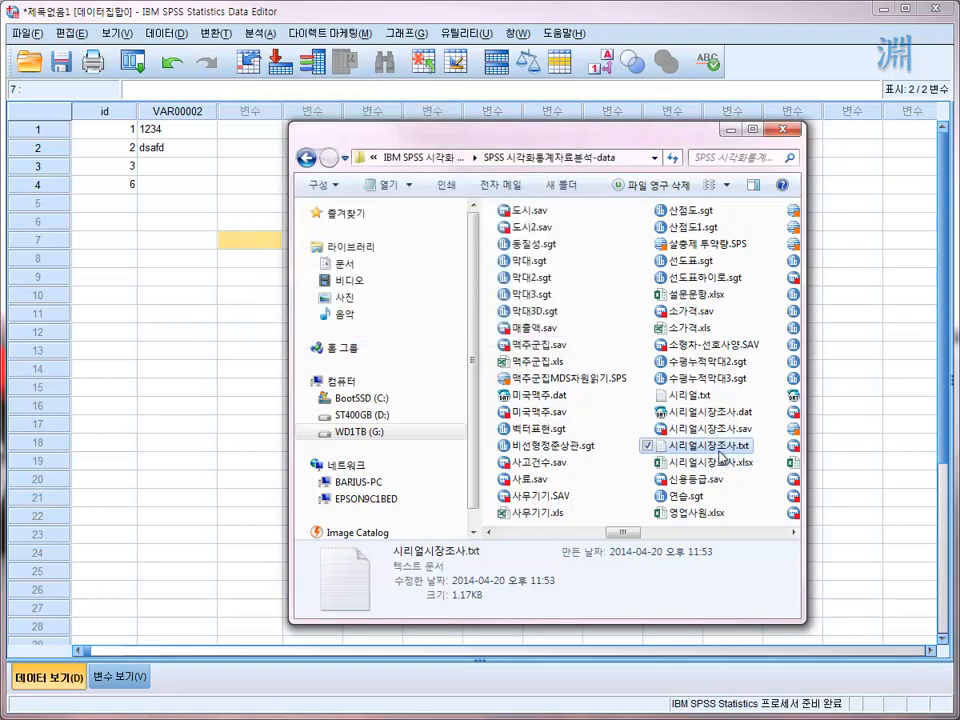
pyautogui.moveTo(721, 449); pyautogui.dragTo(128, 245)
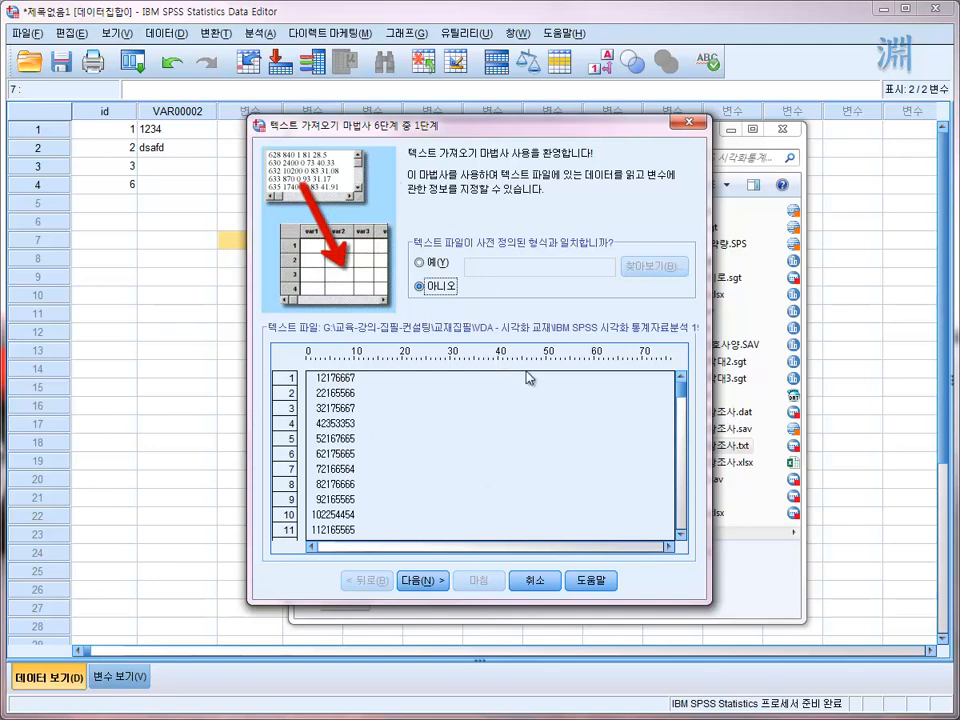
pyautogui.click(419, 592)
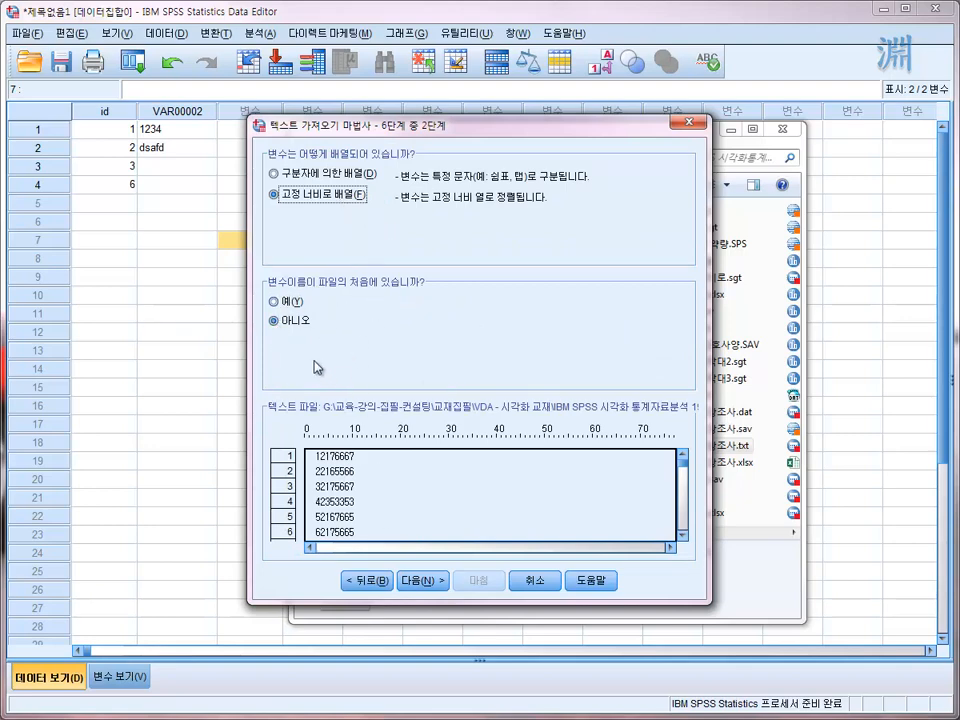
pyautogui.click(421, 580)
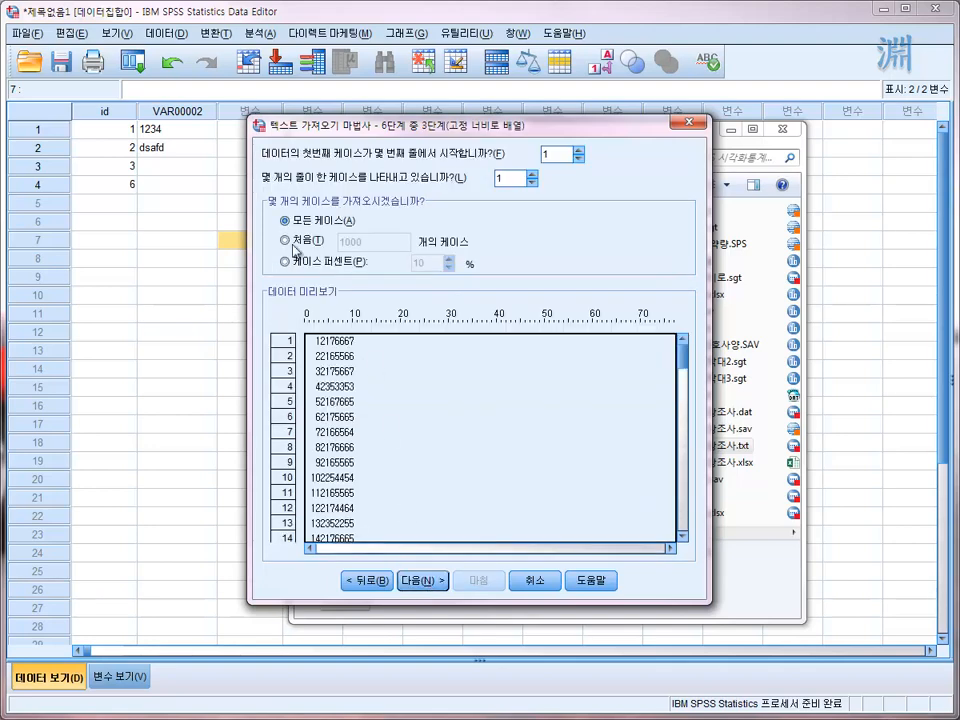
pyautogui.click(421, 583)
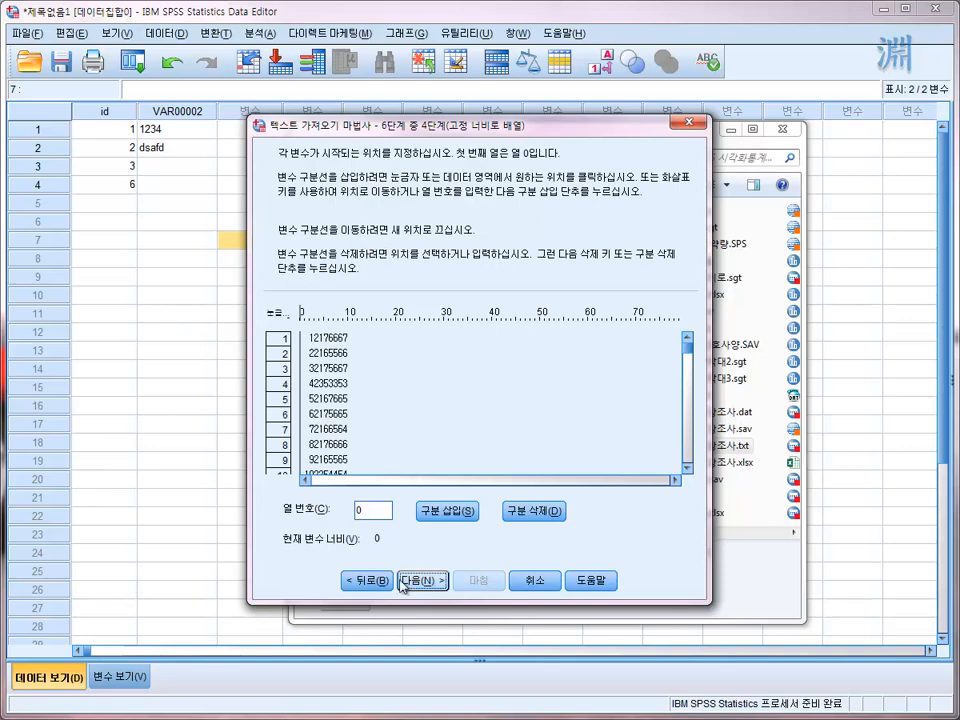
# - Insert variable breaks at columns 3, 4, 5, 6, 7, 8 and 9 and proceed to the variable specifications
pyautogui.click(315, 344)
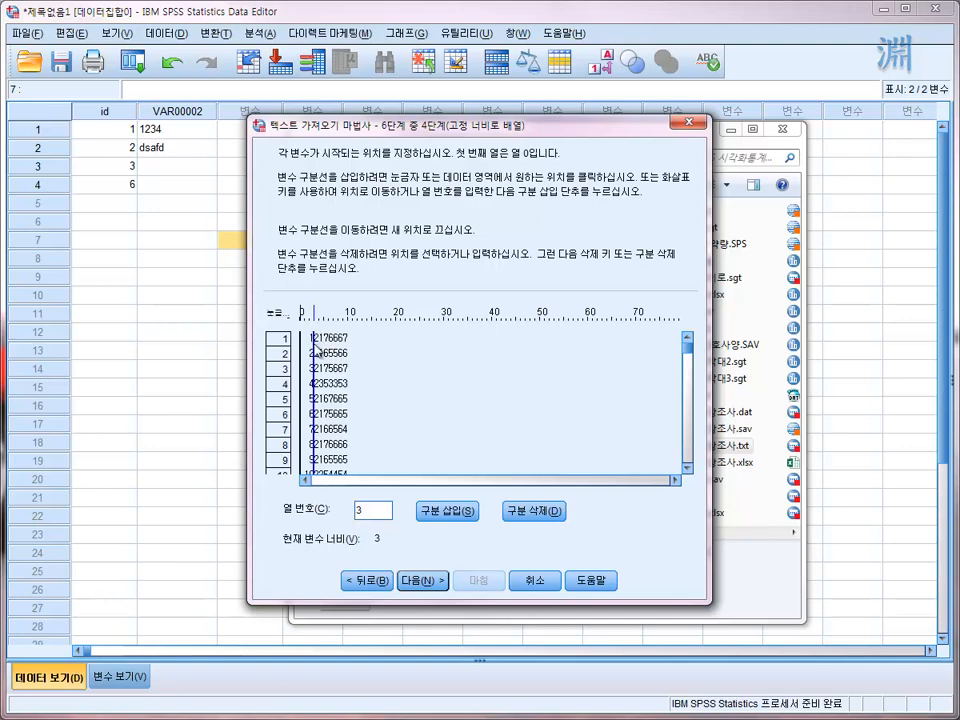
pyautogui.click(322, 344)
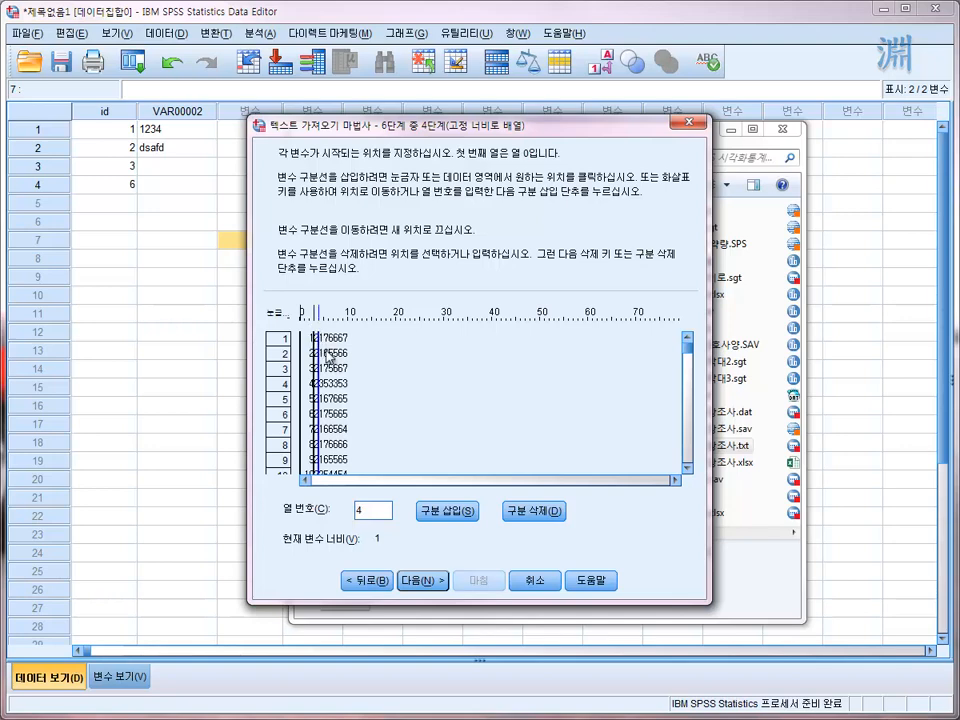
pyautogui.click(328, 344)
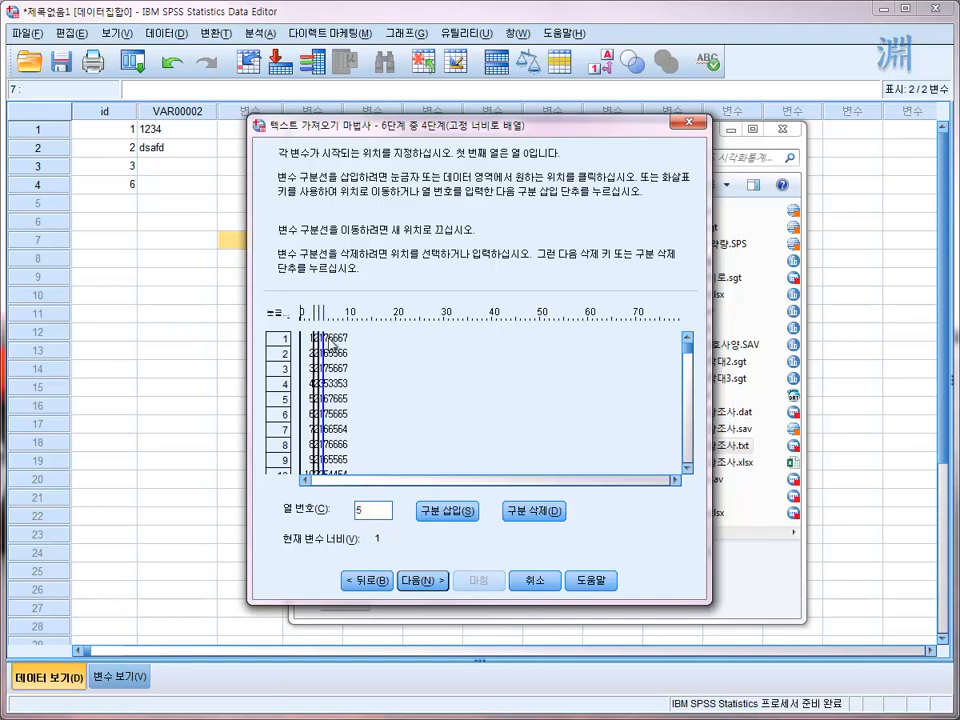
pyautogui.click(334, 344)
pyautogui.click(340, 343)
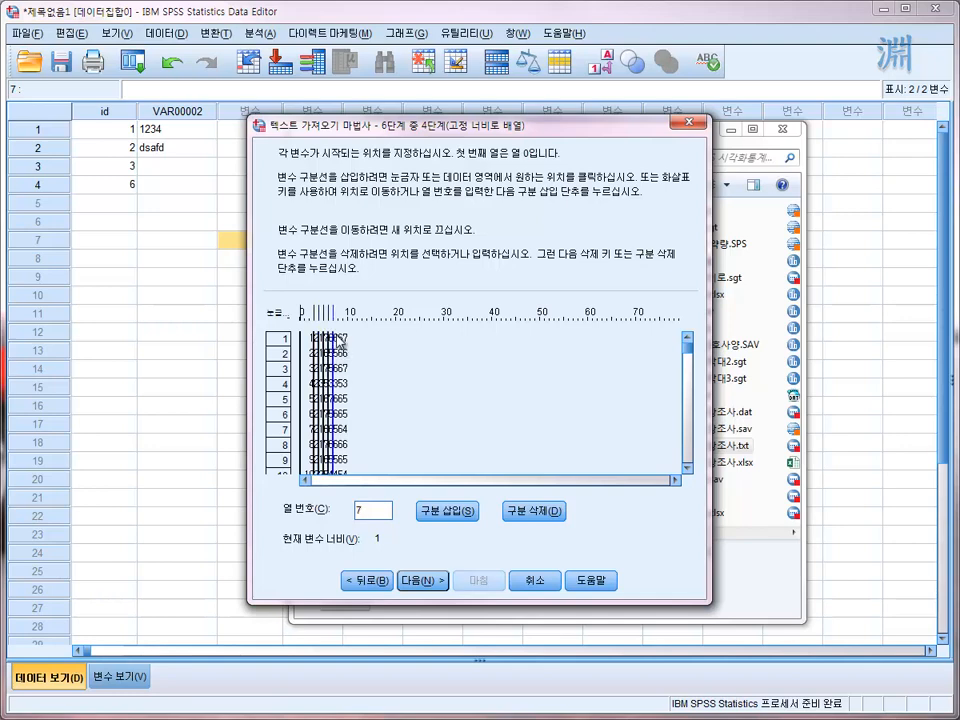
pyautogui.click(346, 345)
pyautogui.click(351, 350)
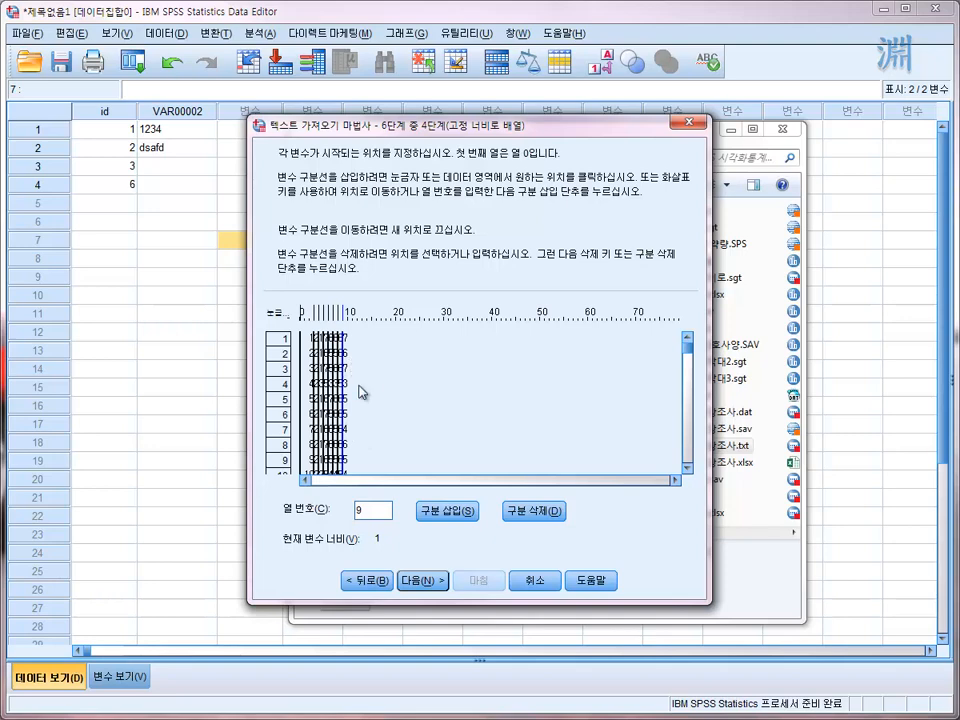
pyautogui.click(430, 582)
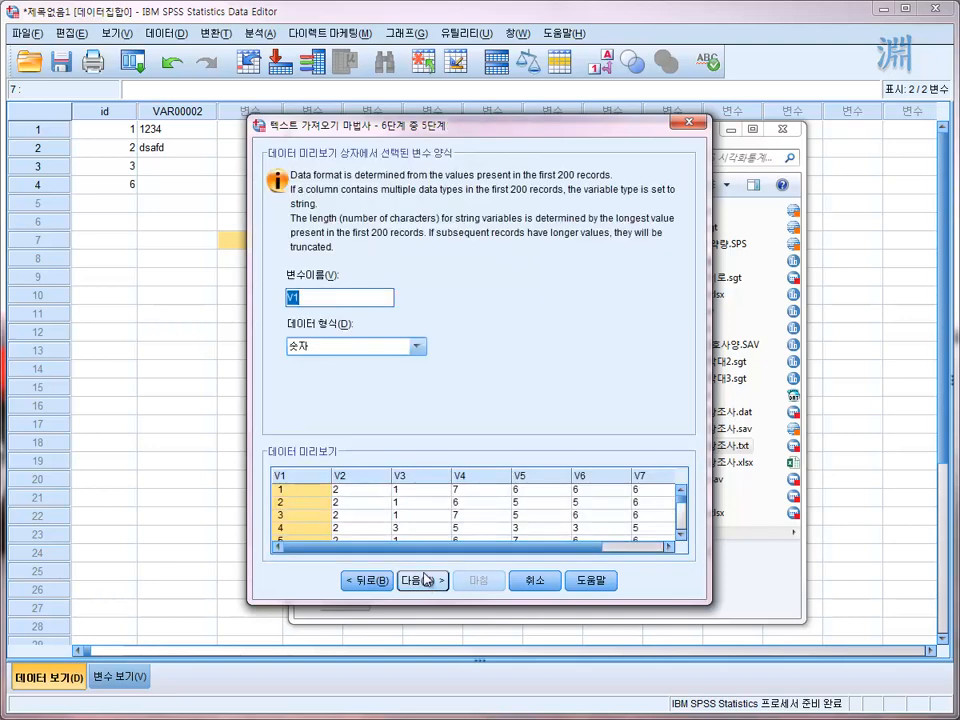
# - Rename the first variable, V1, as id in the import wizard's preview
pyautogui.click(294, 297)
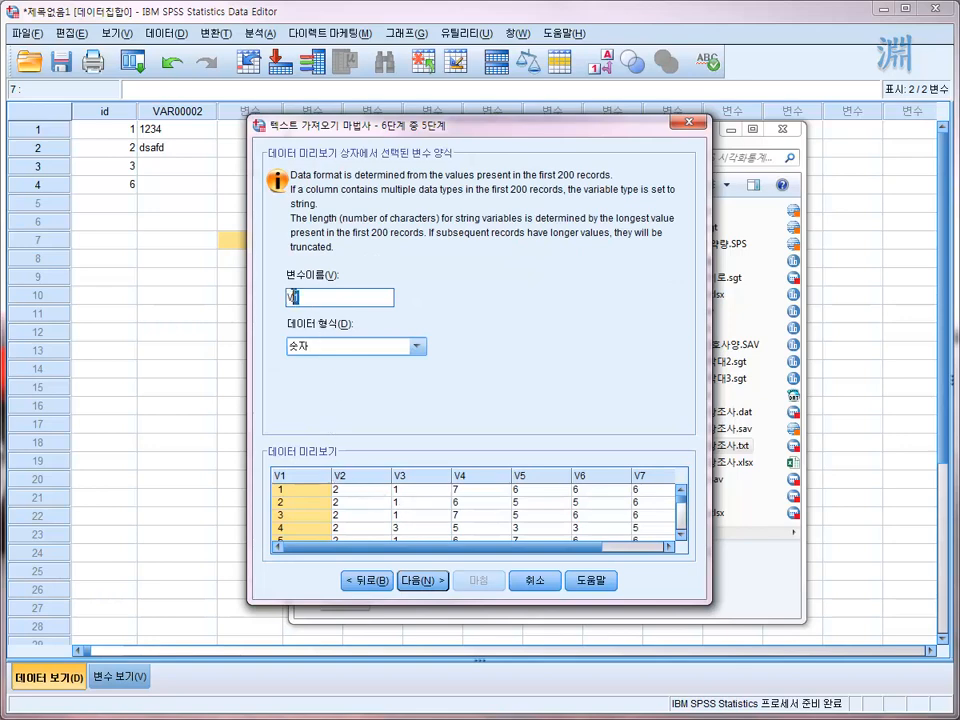
pyautogui.click(367, 488)
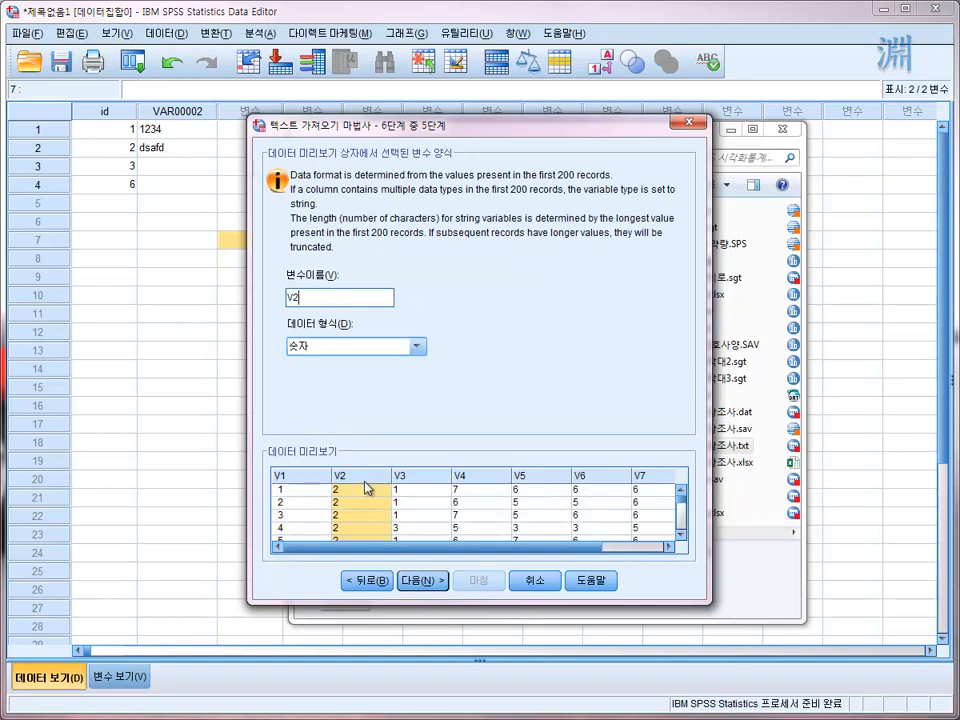
pyautogui.click(298, 474)
pyautogui.click(377, 476)
pyautogui.click(311, 476)
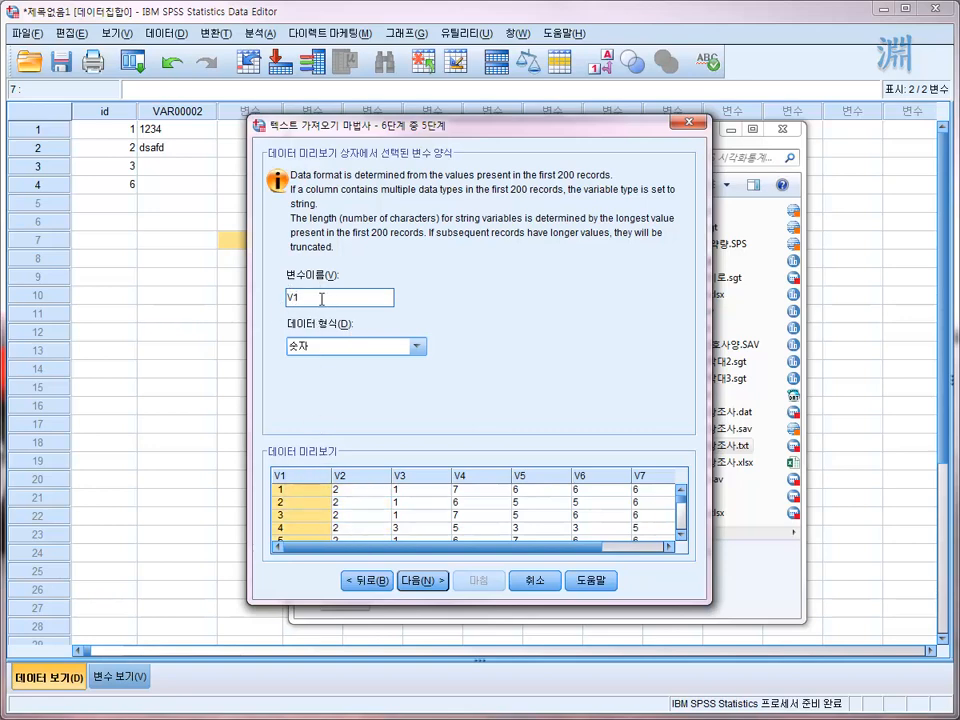
pyautogui.moveTo(321, 298); pyautogui.dragTo(277, 299)
pyautogui.press('BackSpace')
# - Rename variables V2, V3 and V4 as 성별, 연령 and 맛 in the import preview
pyautogui.click(350, 478)
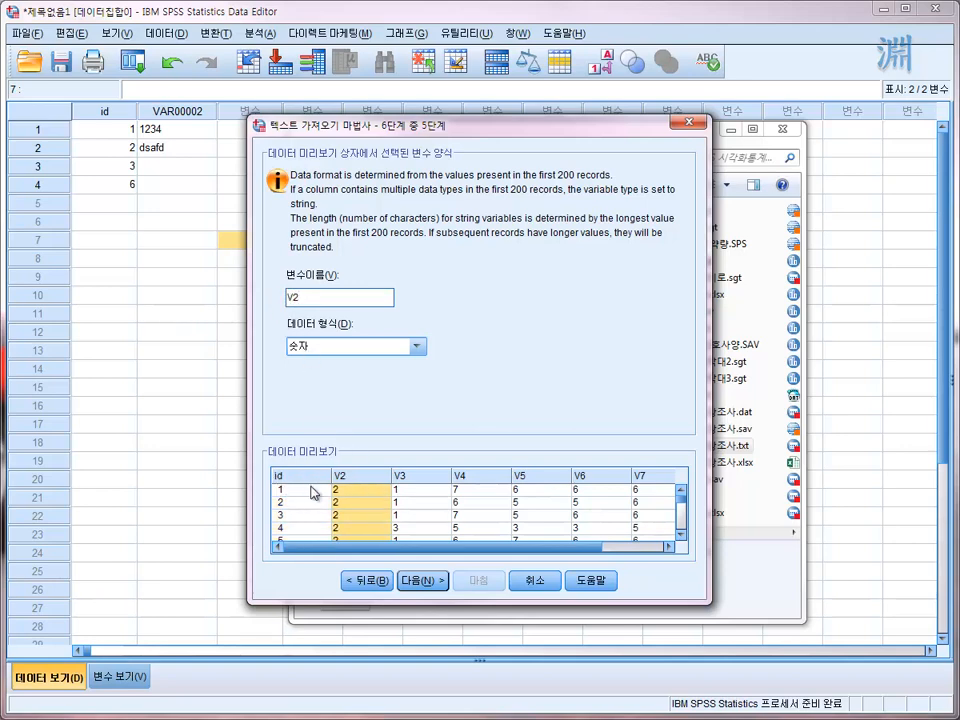
pyautogui.moveTo(321, 299); pyautogui.dragTo(258, 307)
pyautogui.write('t')
pyautogui.click(413, 478)
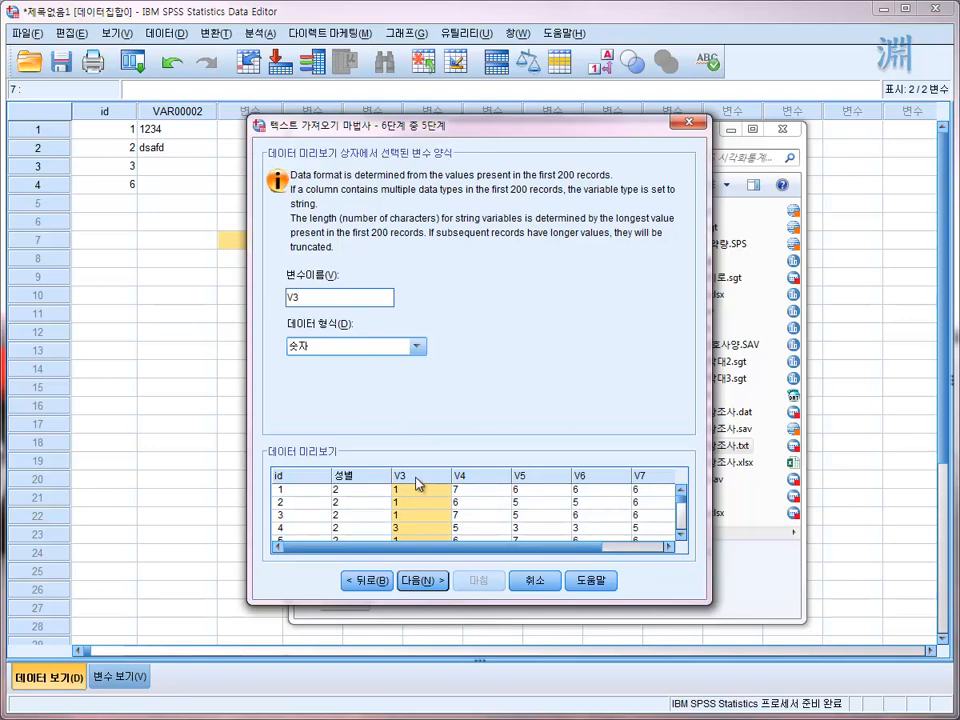
pyautogui.moveTo(318, 298); pyautogui.dragTo(267, 302)
pyautogui.write('연령')
pyautogui.click(464, 485)
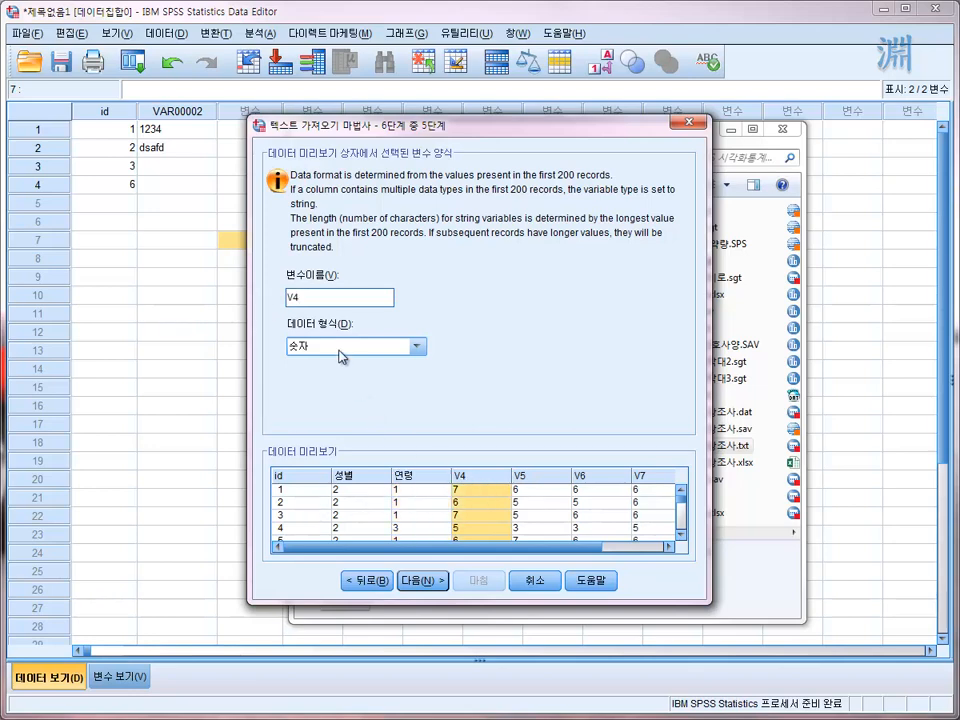
pyautogui.doubleClick(307, 297)
pyautogui.write('ㅁ')
pyautogui.click(493, 478)
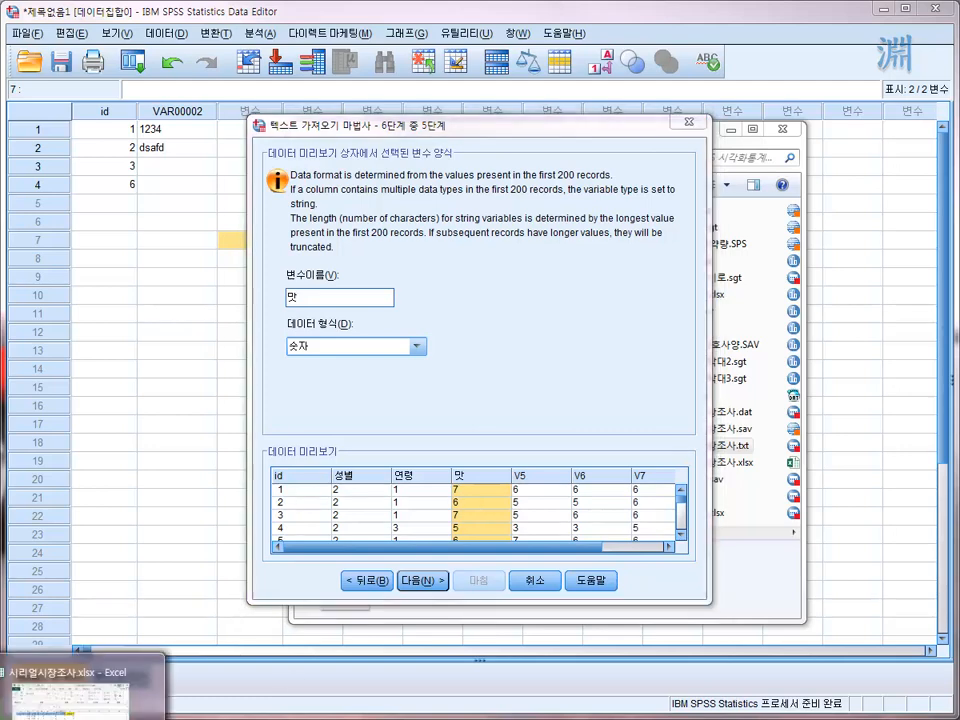
# - Consult the column headers in 시리얼시장조사.xlsx in a smaller Excel window and finish the text import without saving the format or pasting syntax
pyautogui.click(80, 715)
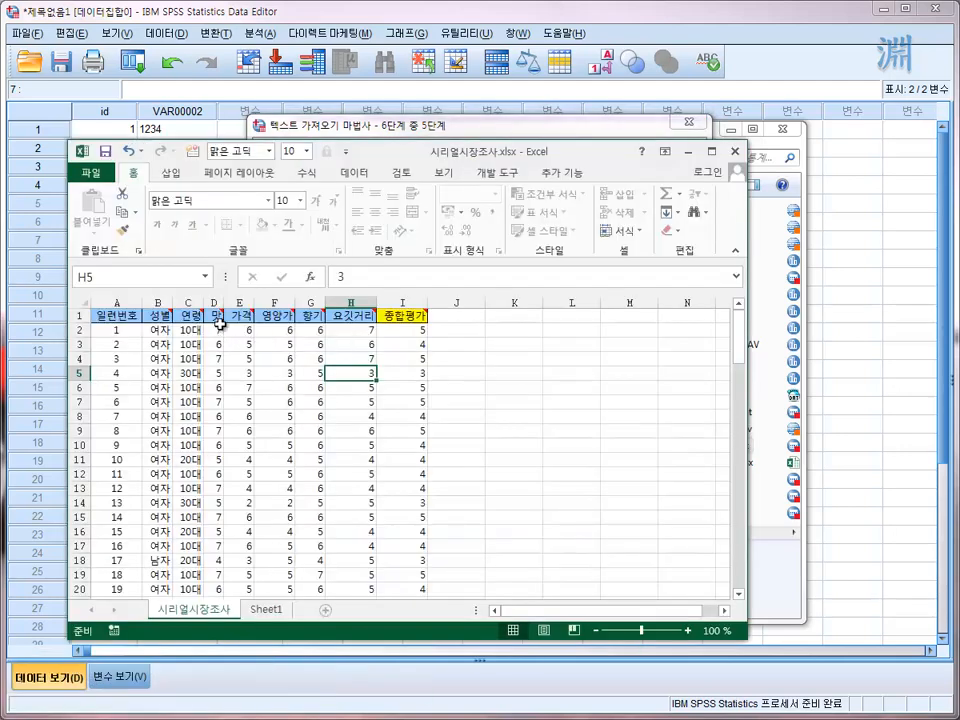
pyautogui.moveTo(747, 641); pyautogui.dragTo(531, 476)
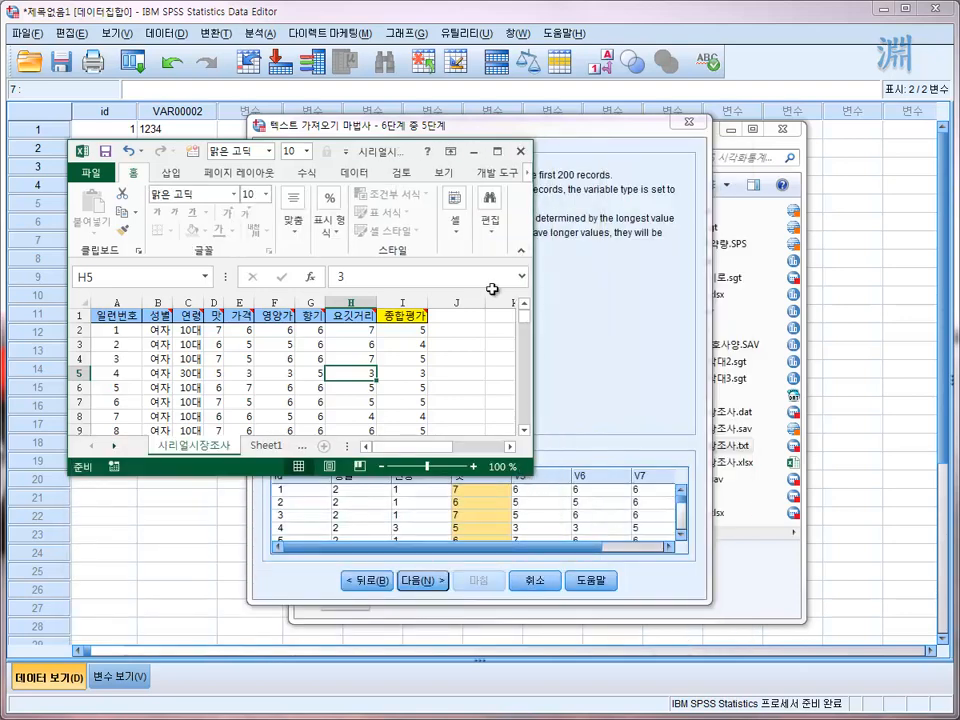
pyautogui.click(488, 508)
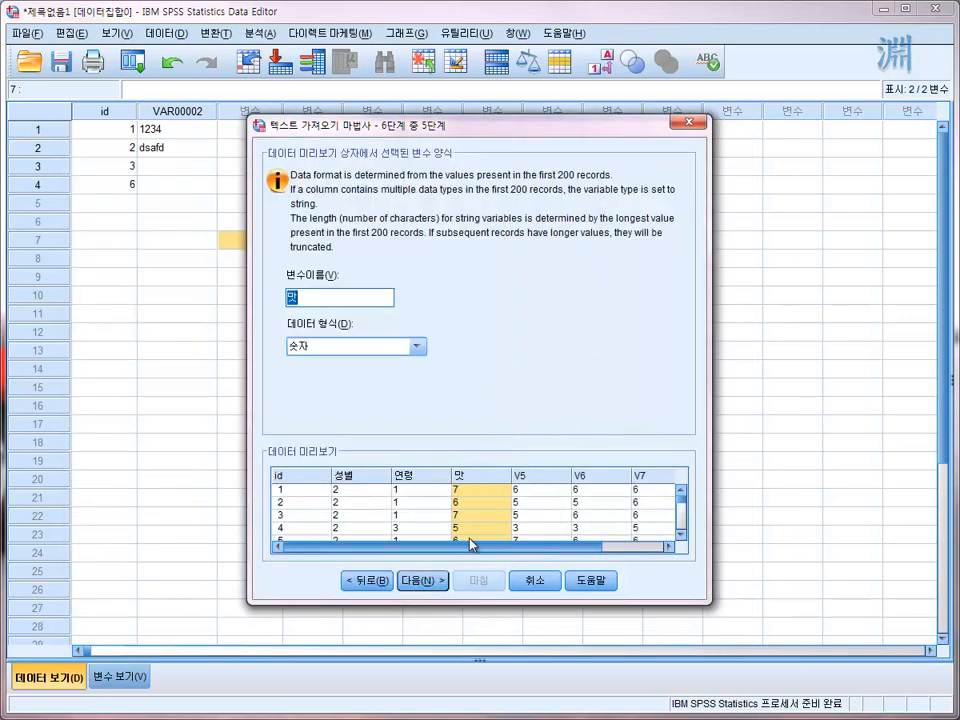
pyautogui.click(436, 581)
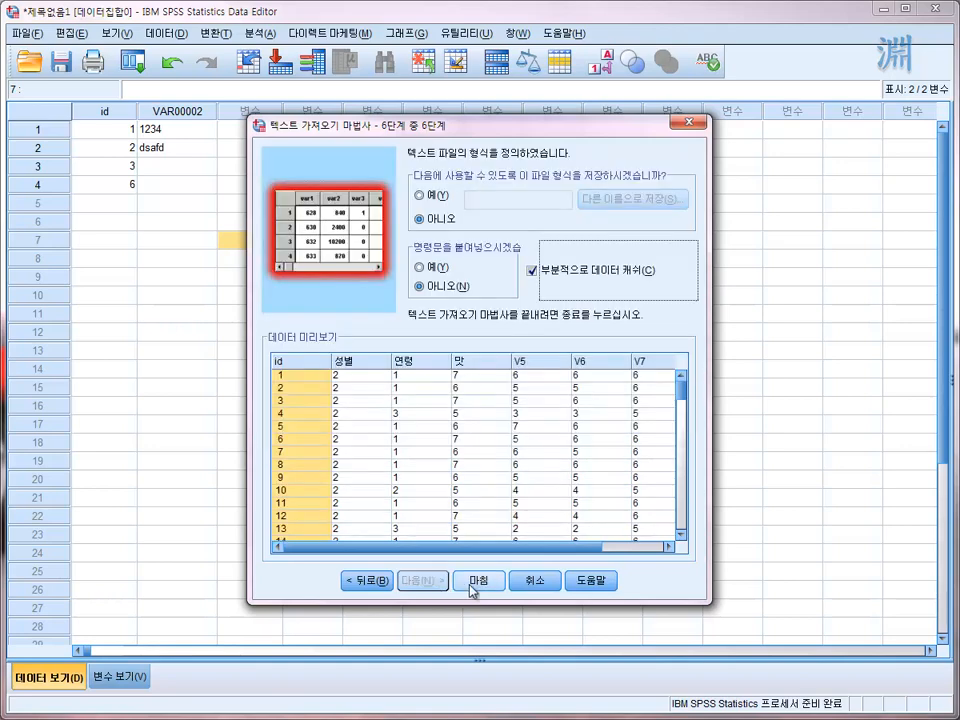
pyautogui.click(471, 582)
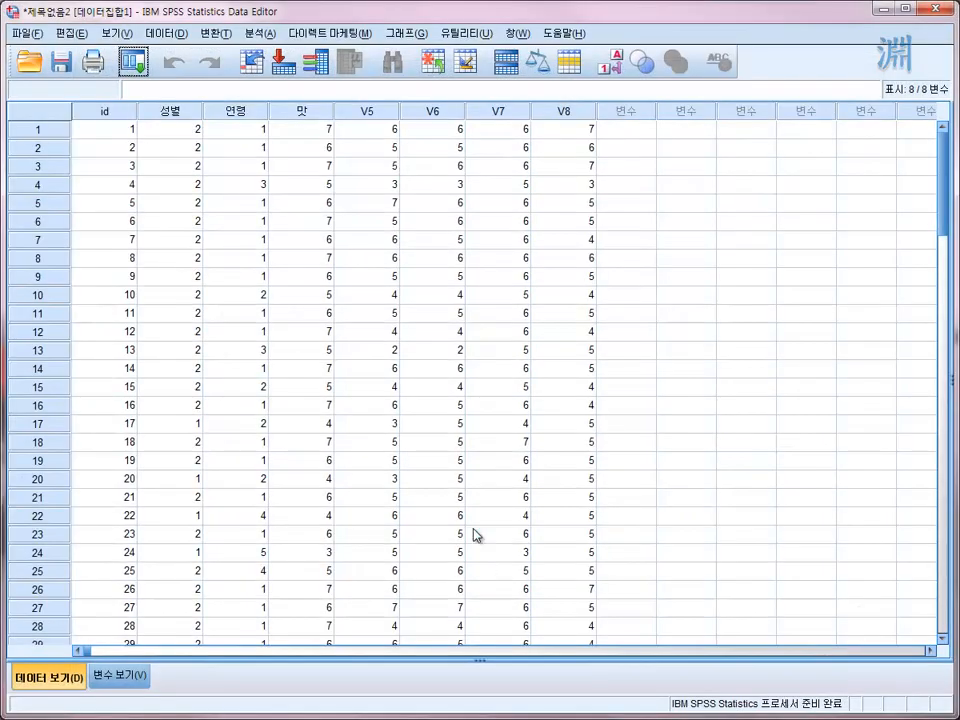
# - Browse the imported cases across all variables down to case 100 and return to the first rows
pyautogui.click(229, 134)
pyautogui.click(300, 147)
pyautogui.click(368, 257)
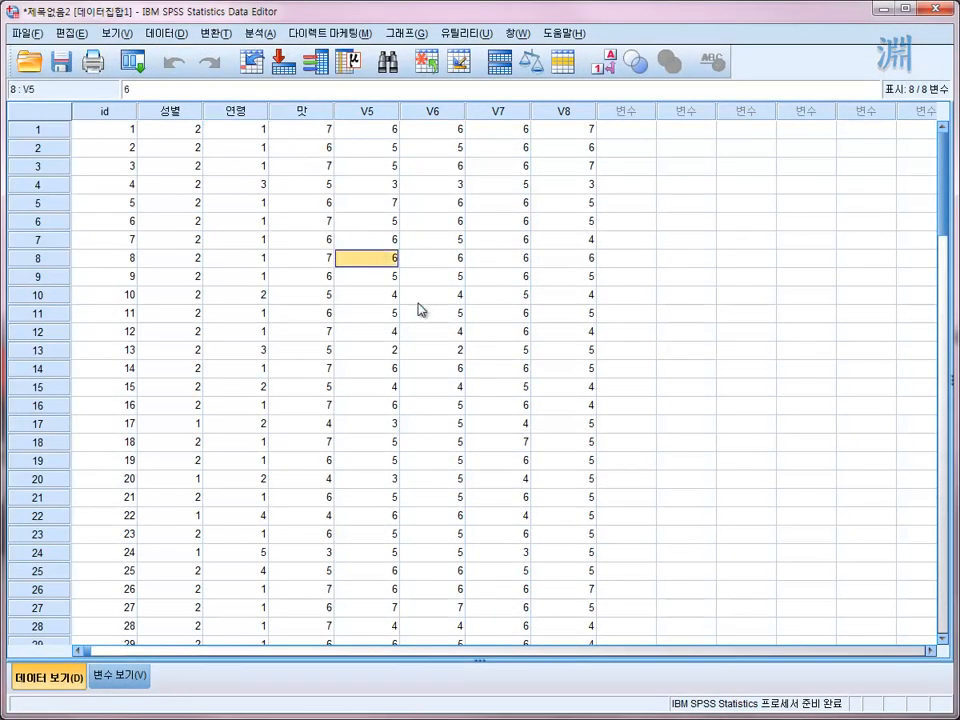
pyautogui.click(565, 313)
pyautogui.scroll(-20, 544, 272)
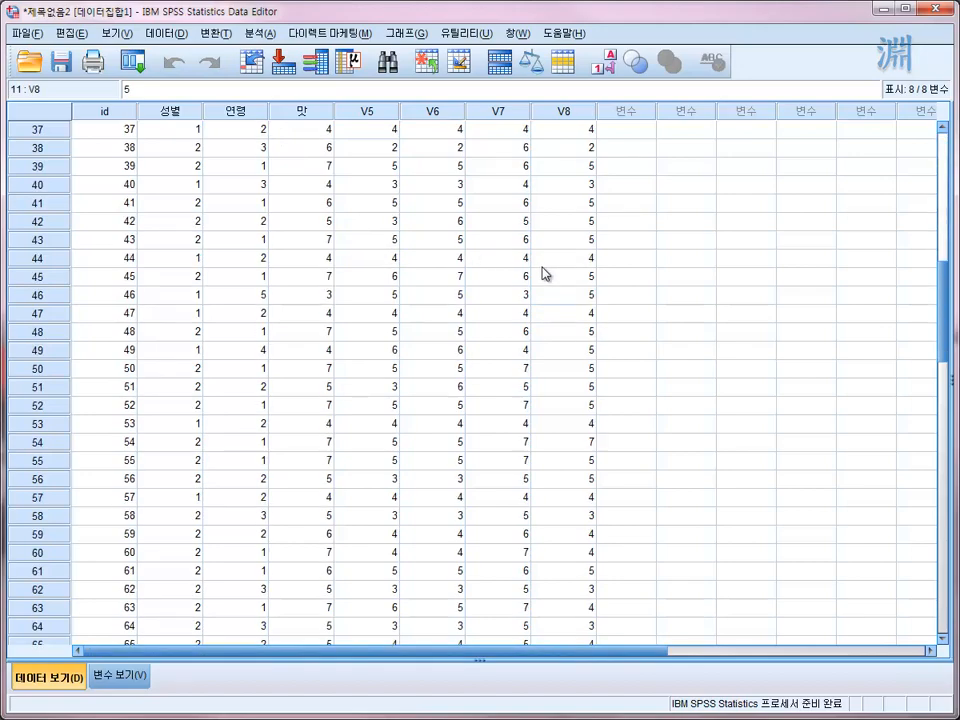
pyautogui.click(131, 294)
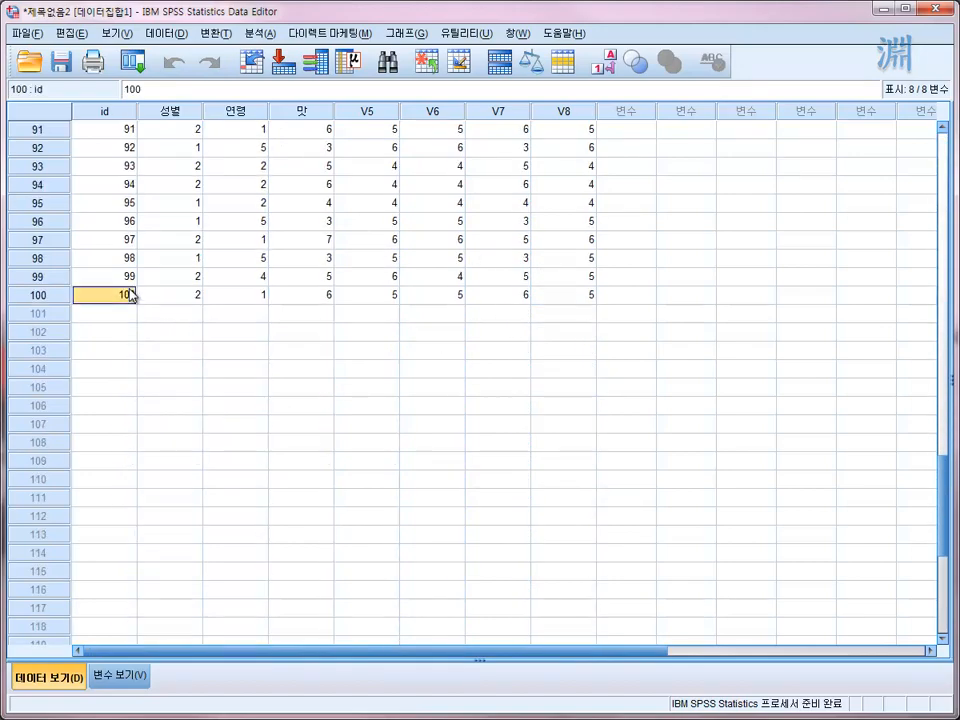
pyautogui.scroll(20, 131, 294)
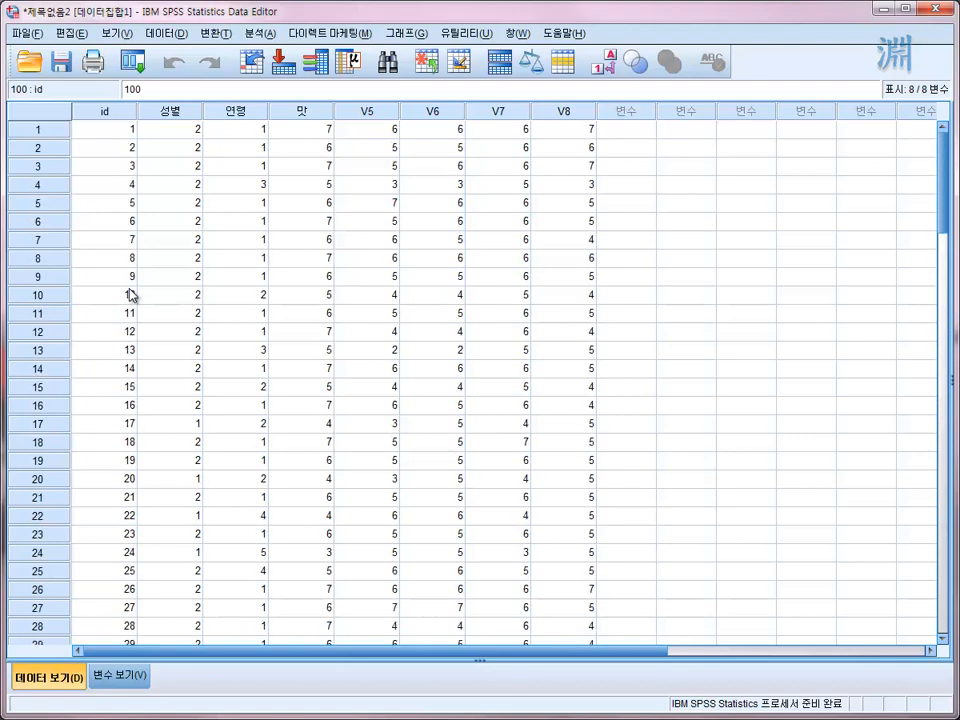
# - Examine individual values in the 성별, 연령, 맛 and V5 columns of the first imported cases
pyautogui.click(298, 220)
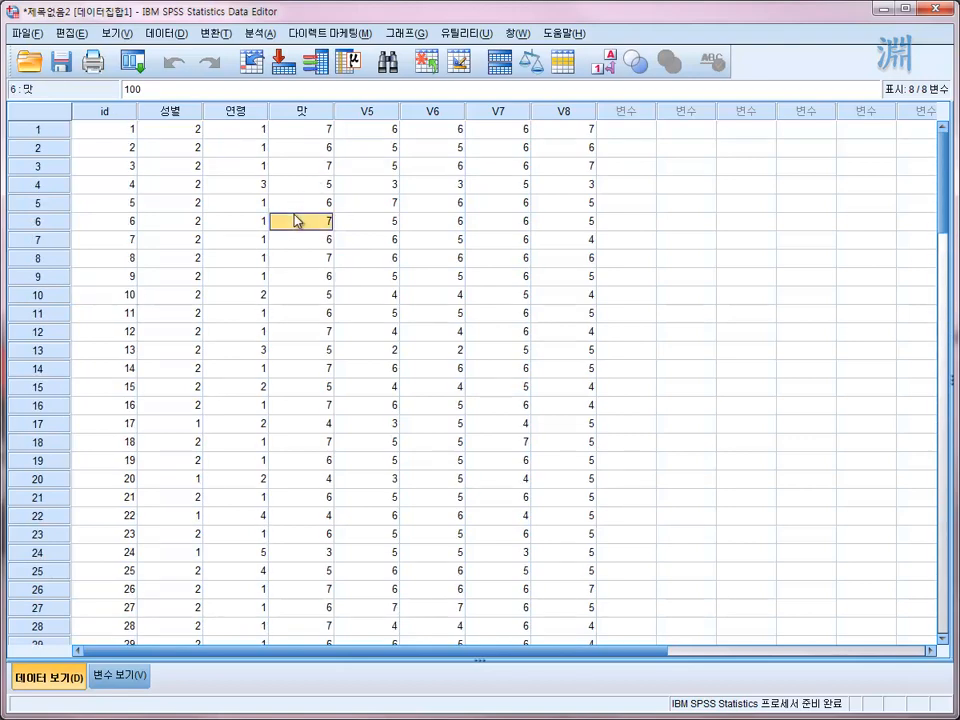
pyautogui.click(210, 167)
pyautogui.click(176, 207)
pyautogui.click(222, 242)
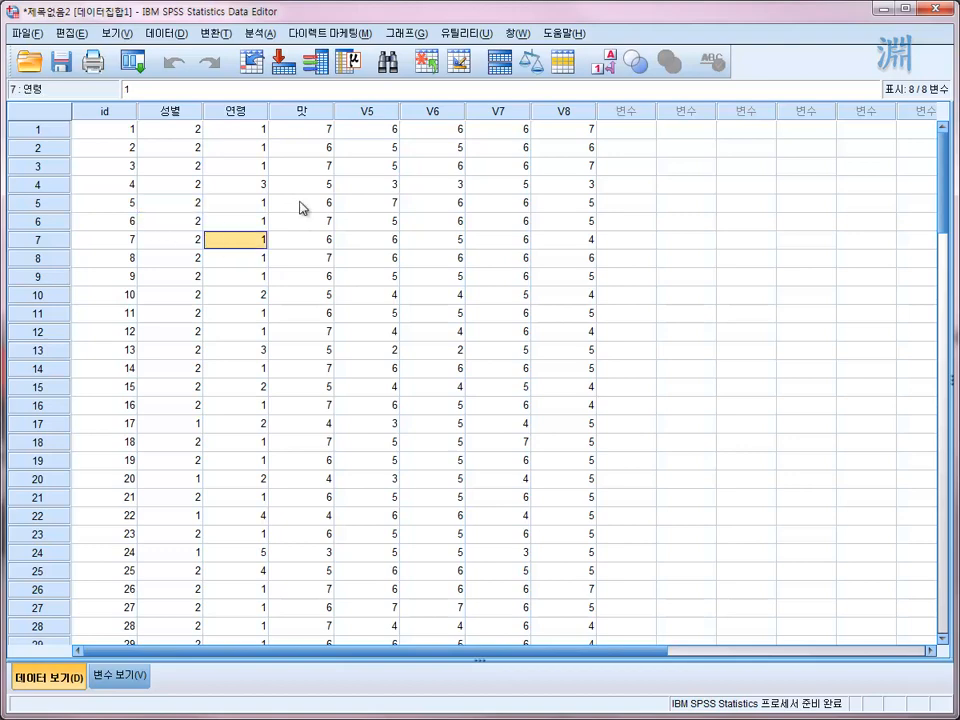
pyautogui.click(330, 205)
pyautogui.click(315, 148)
pyautogui.click(403, 220)
pyautogui.click(358, 172)
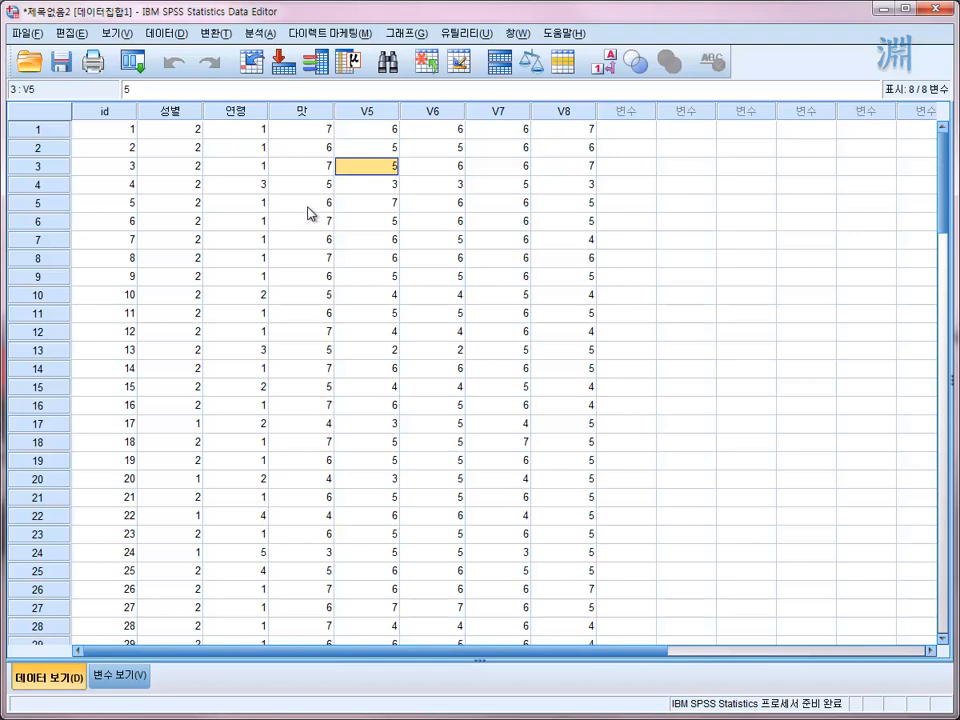
pyautogui.click(388, 150)
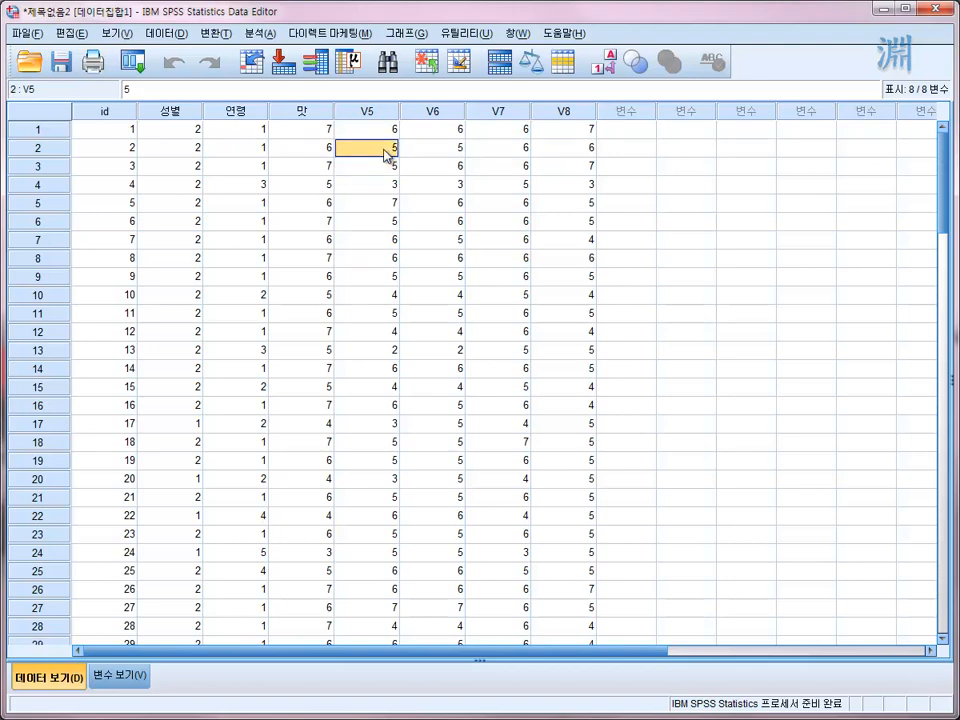
pyautogui.click(388, 134)
pyautogui.click(366, 205)
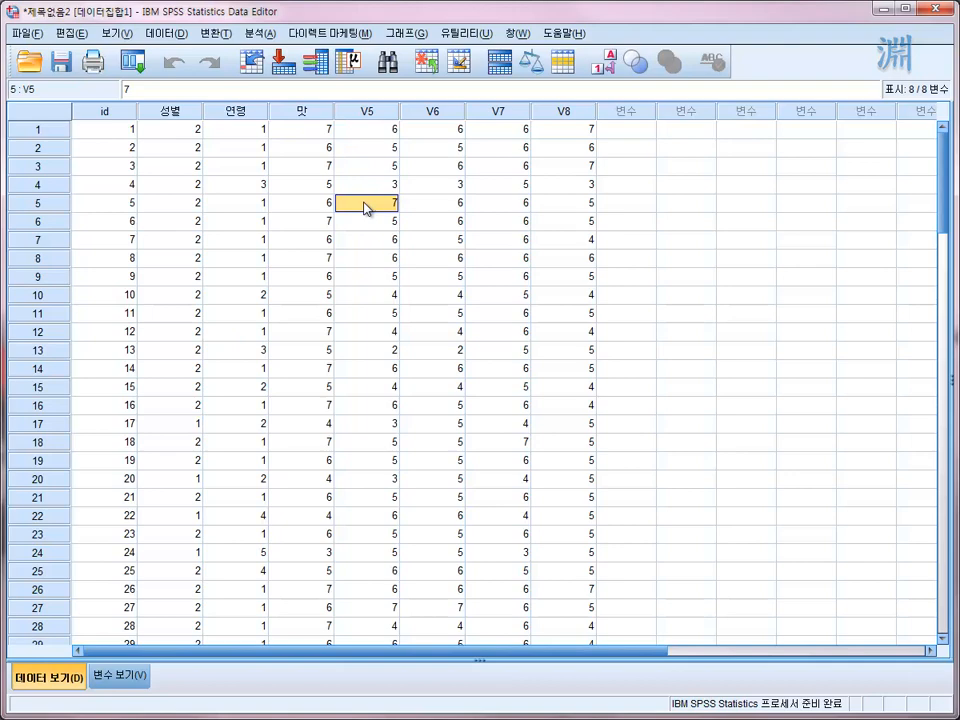
pyautogui.click(240, 221)
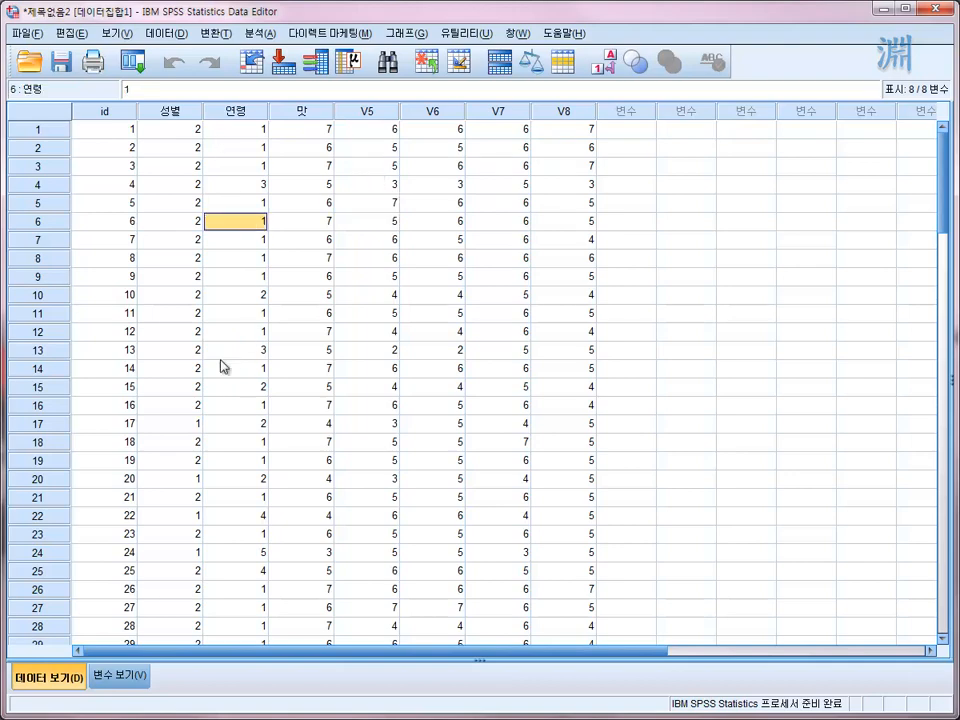
# - Rename variable V5 as 영양가 in the variable definitions
pyautogui.click(122, 679)
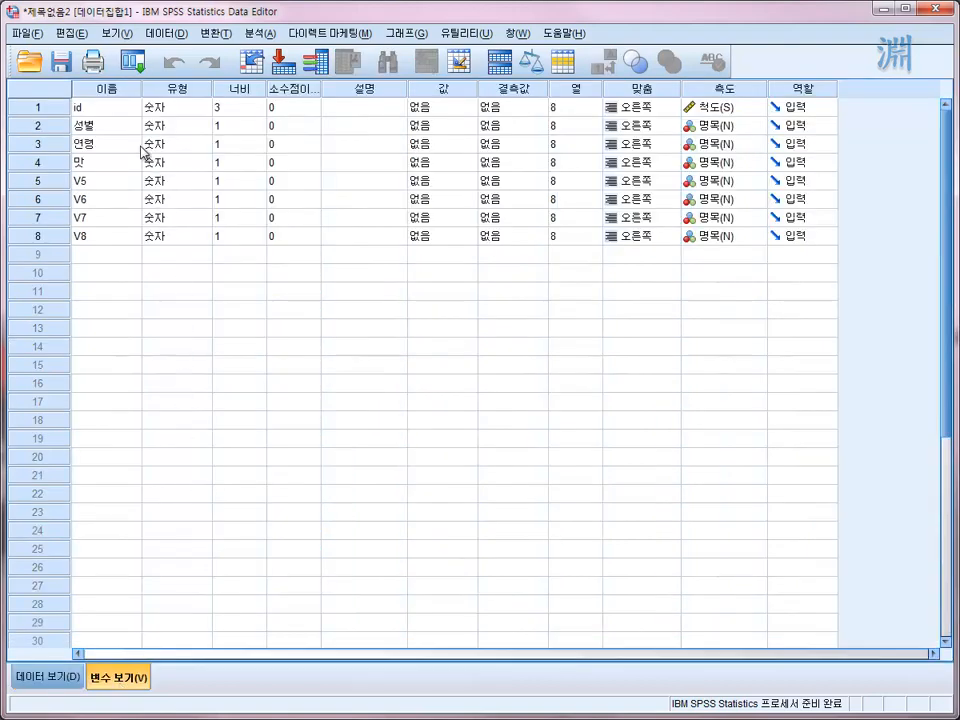
pyautogui.click(91, 182)
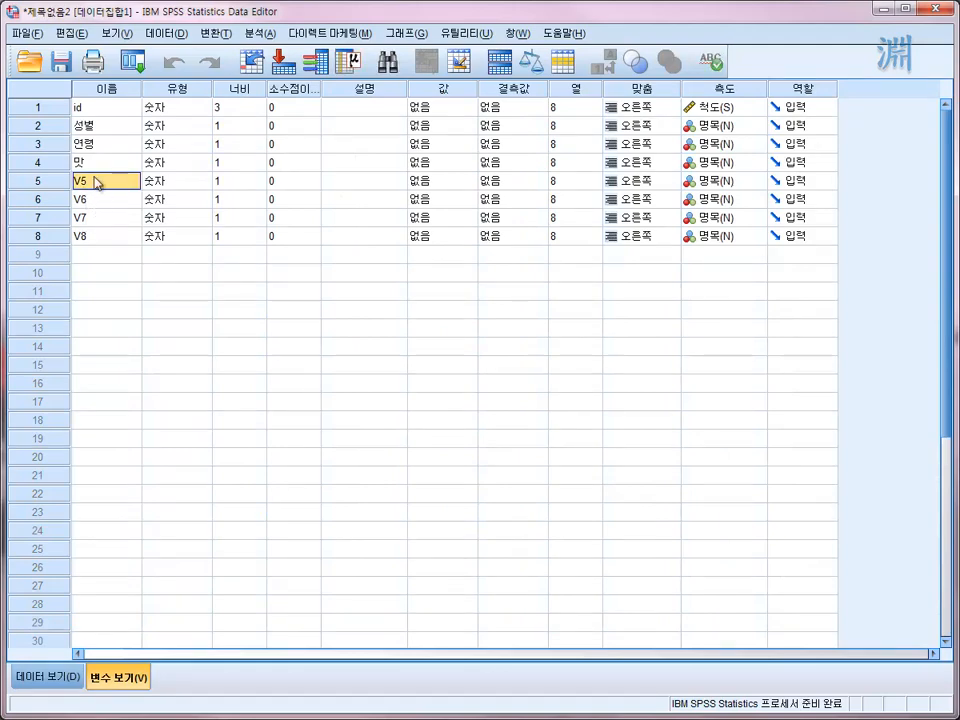
pyautogui.write('dud')
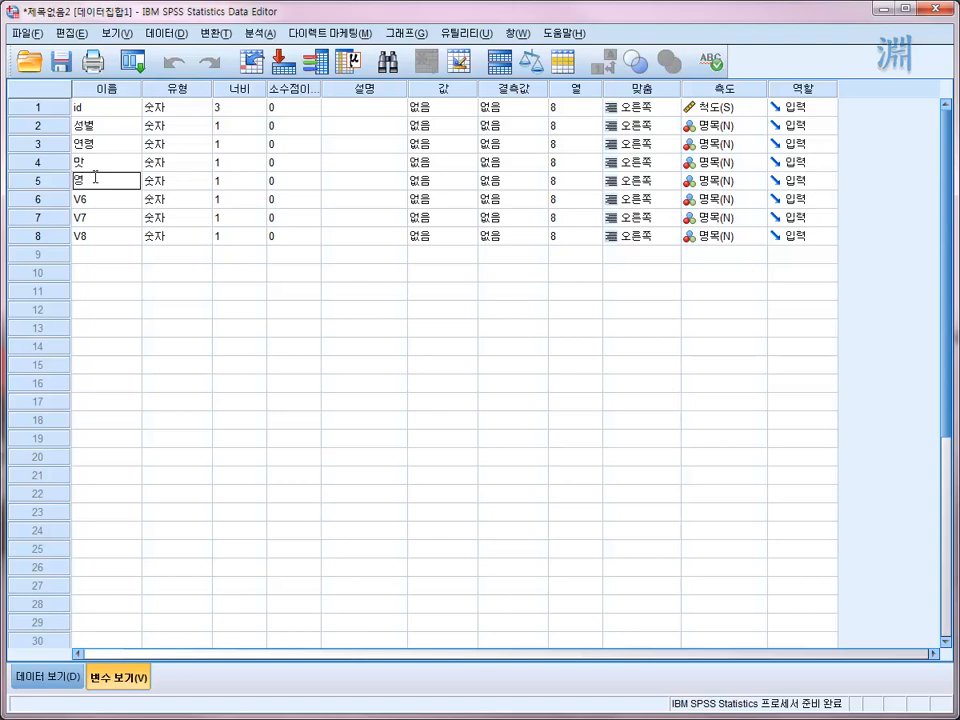
pyautogui.write('가')
pyautogui.press('Return')
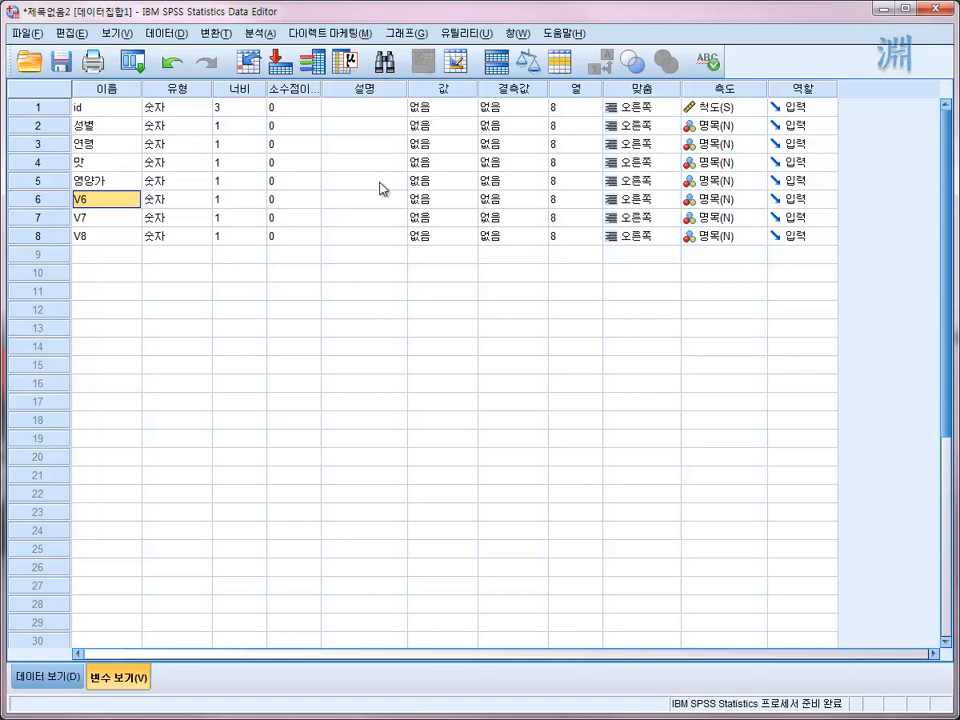
# - Define value labels for 성별 with 1 as 남자 and 2 as 여자
pyautogui.click(470, 130)
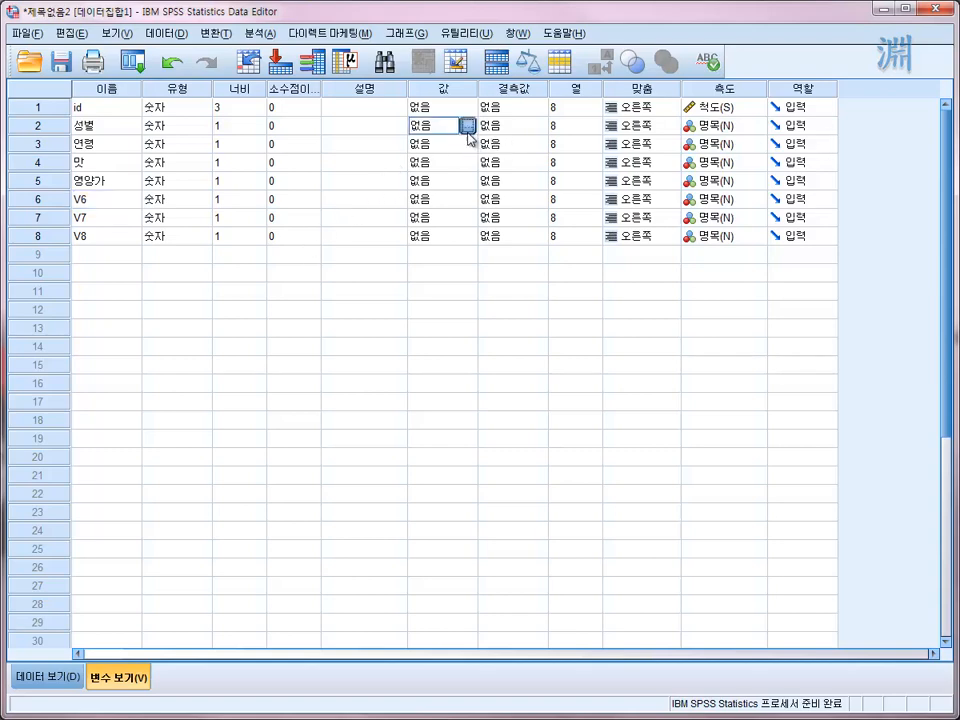
pyautogui.click(468, 126)
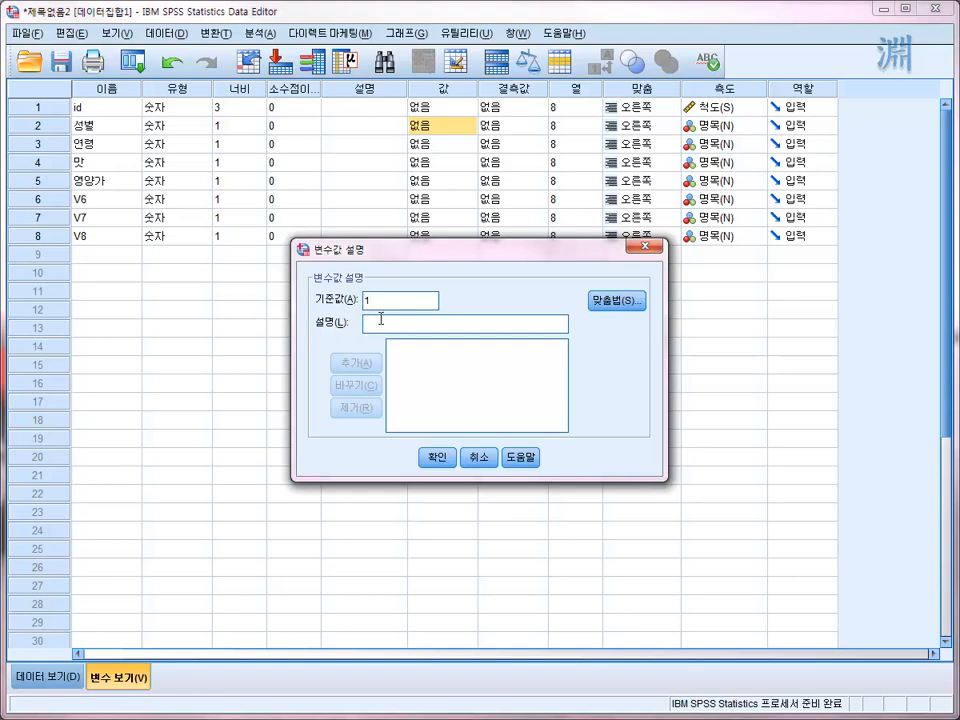
pyautogui.click(381, 319)
pyautogui.write('ㄴ')
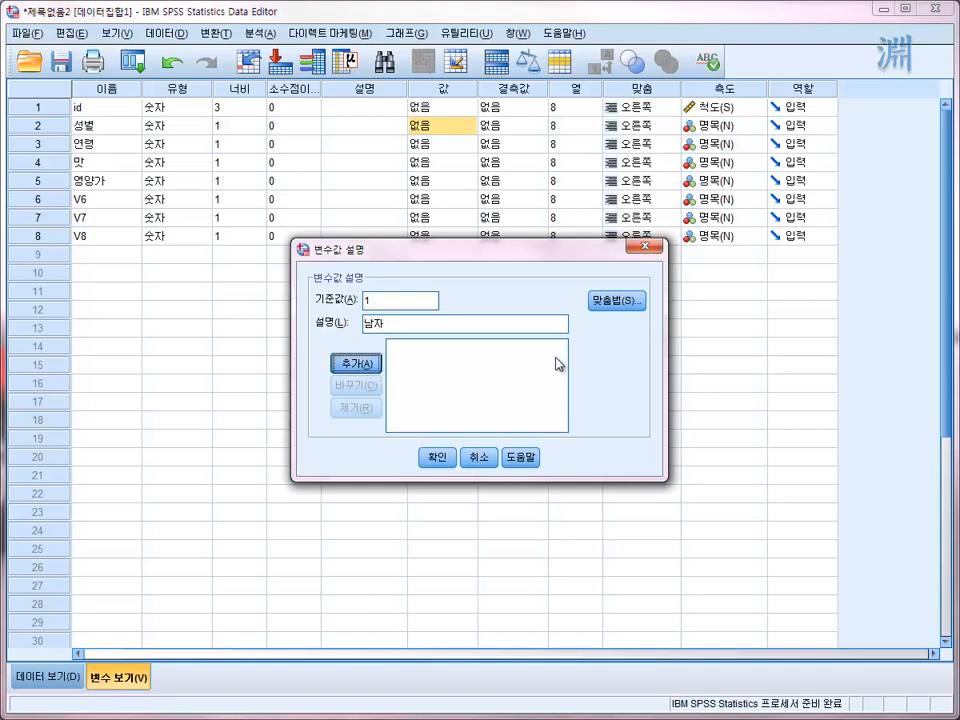
pyautogui.press('Return')
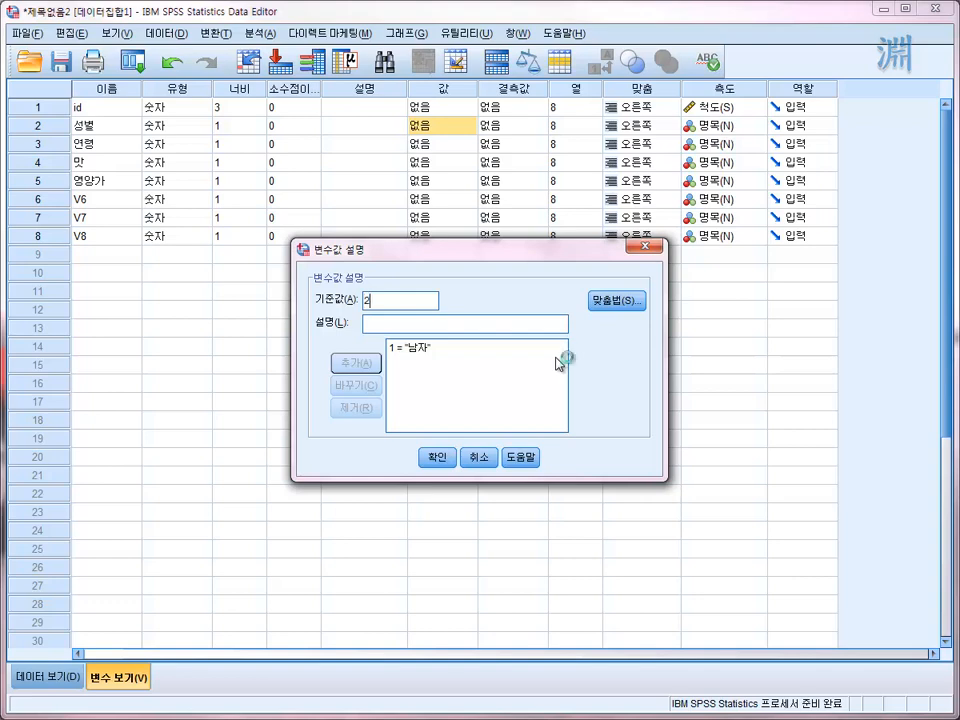
pyautogui.press('Tab')
pyautogui.write('여자')
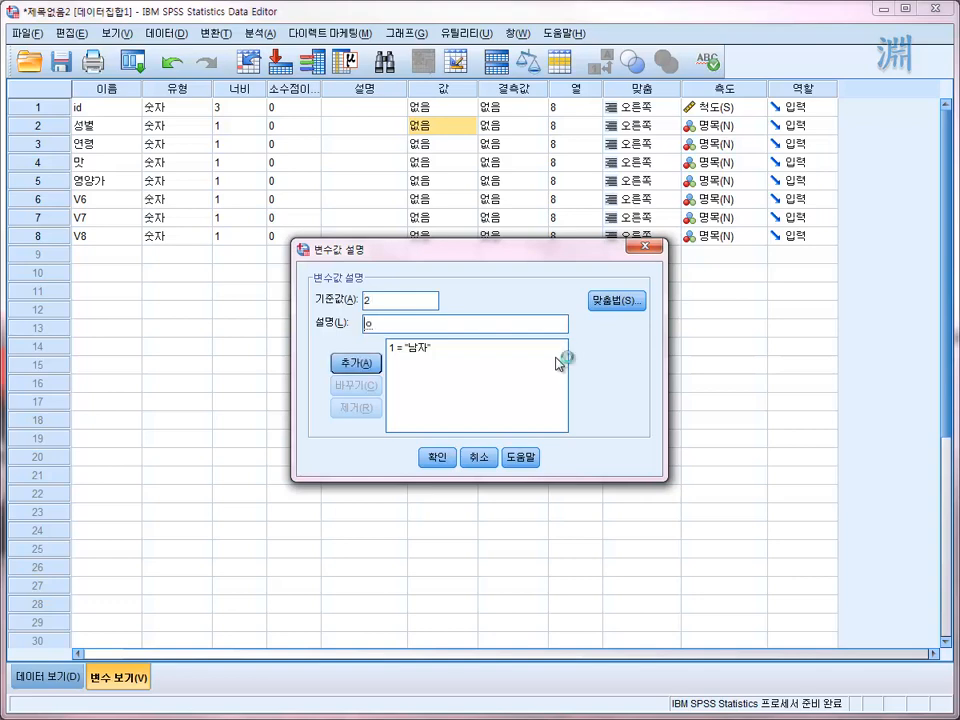
pyautogui.press('Return')
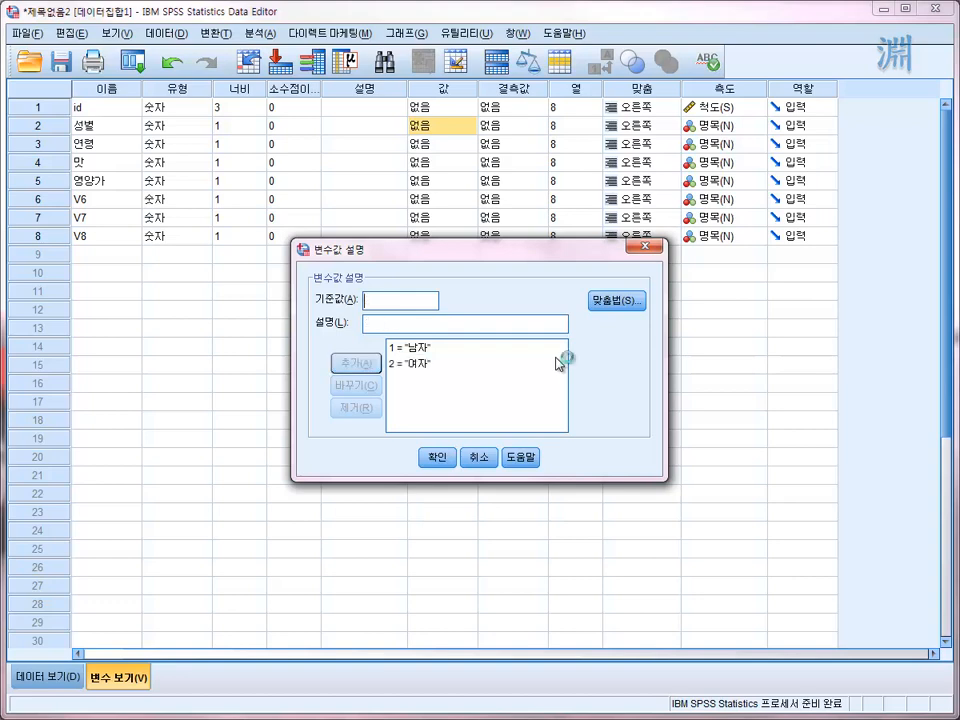
pyautogui.click(433, 460)
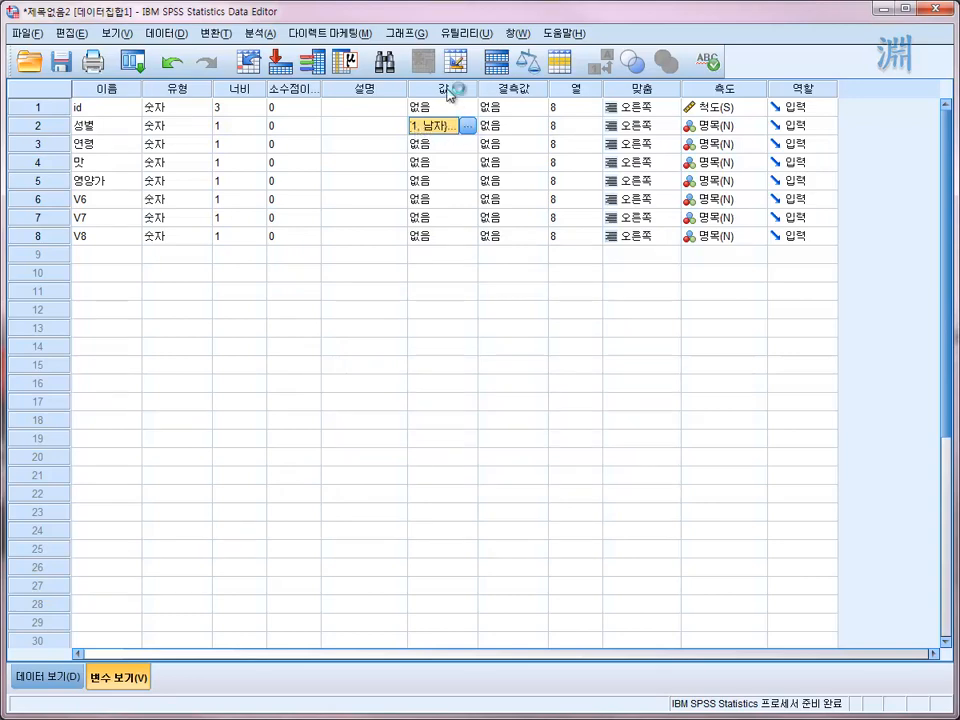
# - Set the descriptive label of the 성별 variable to 응답자 성별
pyautogui.click(377, 134)
pyautogui.click(376, 128)
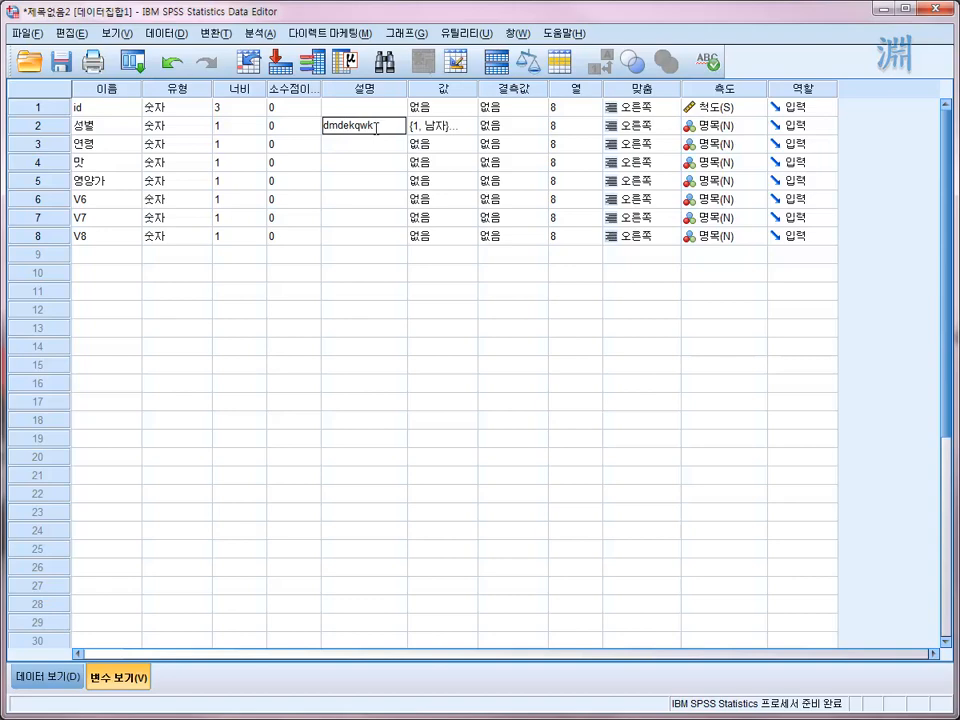
pyautogui.press('BackSpace')
pyautogui.press('BackSpace')
pyautogui.press('BackSpace')
pyautogui.press('BackSpace')
pyautogui.press('BackSpace')
pyautogui.press('BackSpace')
pyautogui.press('BackSpace')
pyautogui.press('BackSpace')
pyautogui.write('응답자 성별')
pyautogui.press('Return')
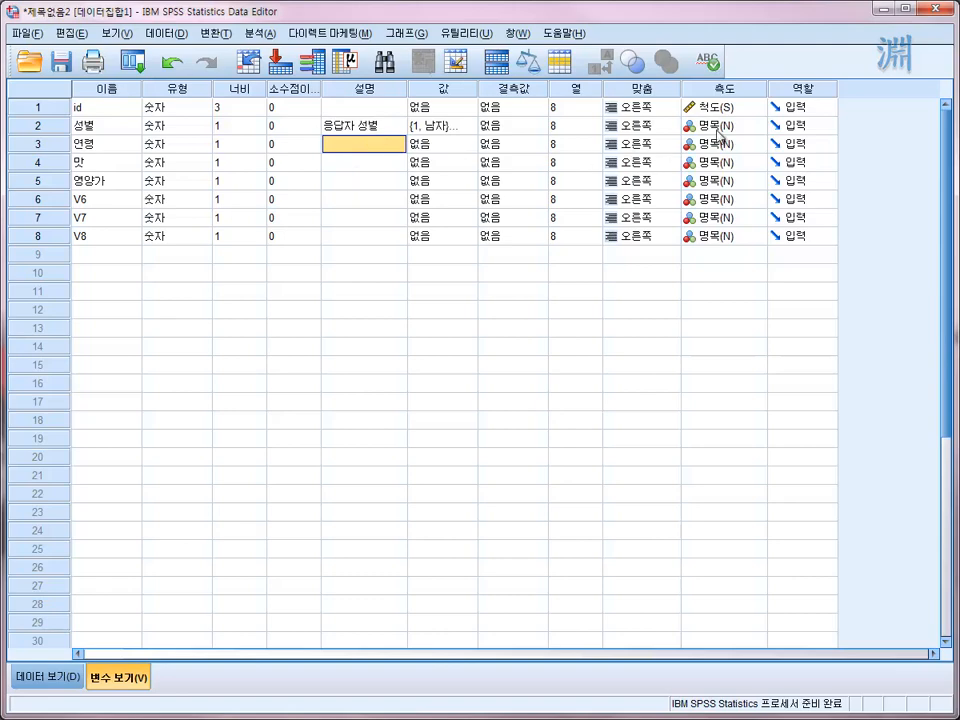
# - Review the measurement level choices of 성별 and the missing value options of 맛 without changing them
pyautogui.click(748, 126)
pyautogui.click(750, 128)
pyautogui.click(748, 126)
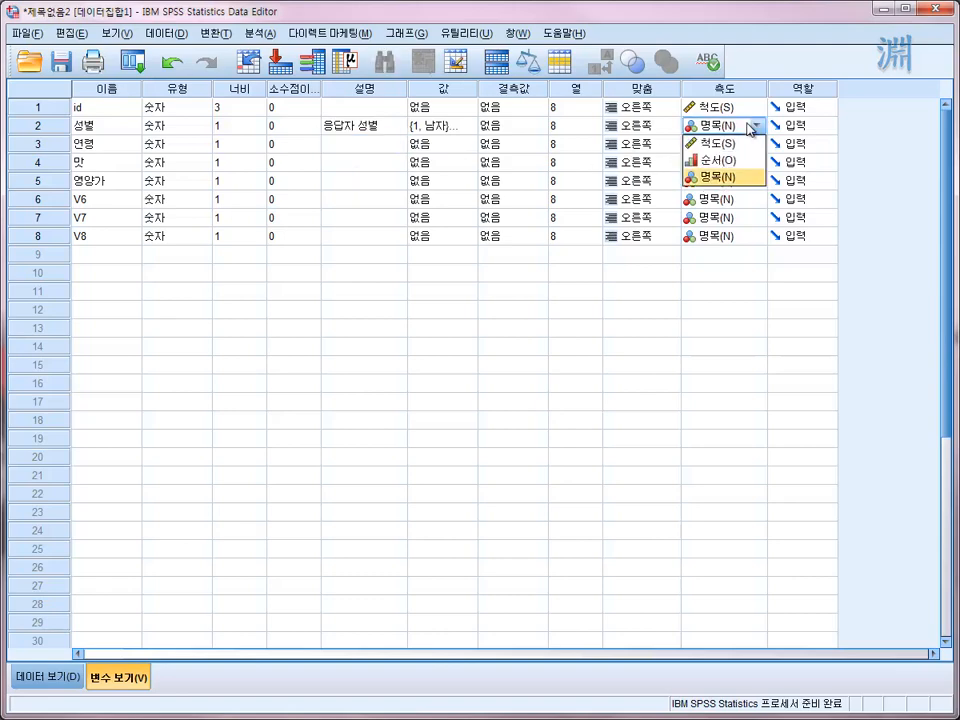
pyautogui.click(510, 198)
pyautogui.click(512, 162)
pyautogui.click(540, 162)
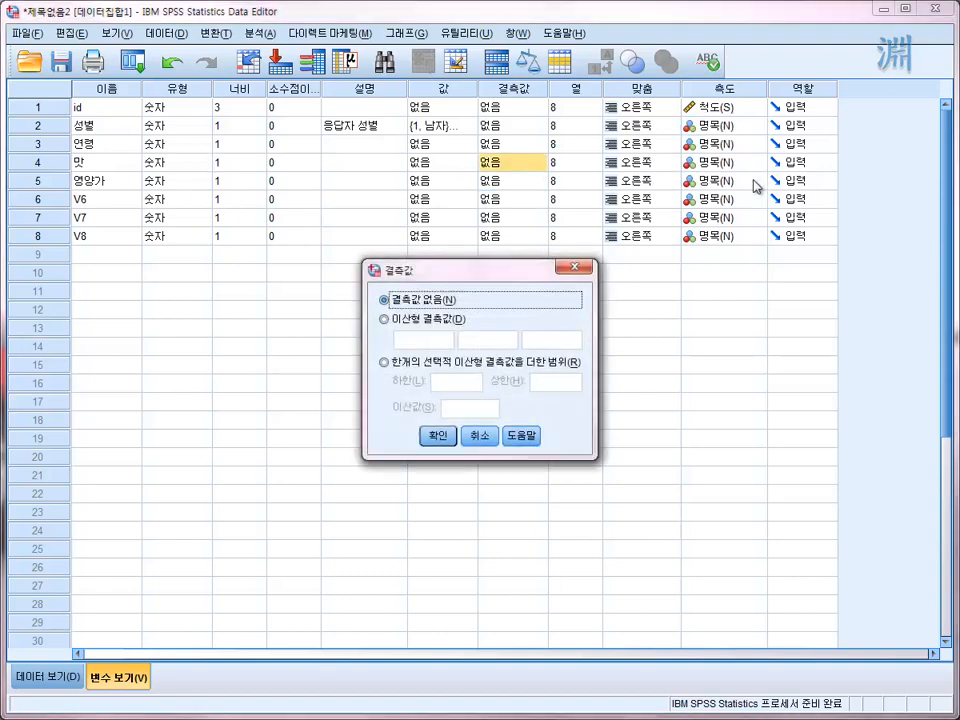
pyautogui.click(482, 438)
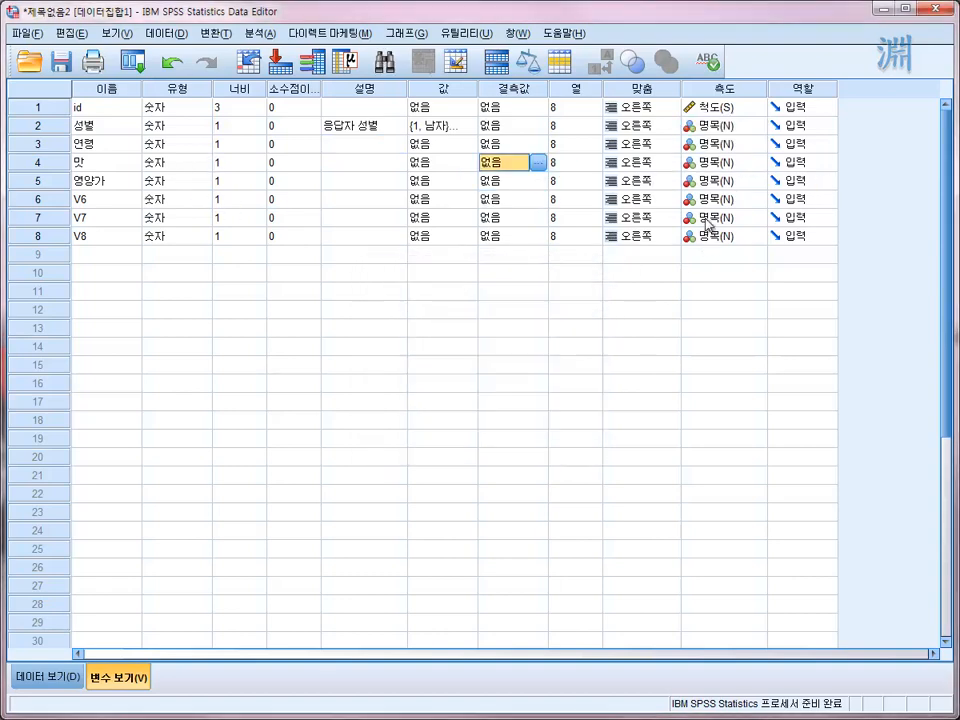
# - Set the measurement level of 맛, 영양가, V6, V7 and V8 to 척도
pyautogui.click(741, 162)
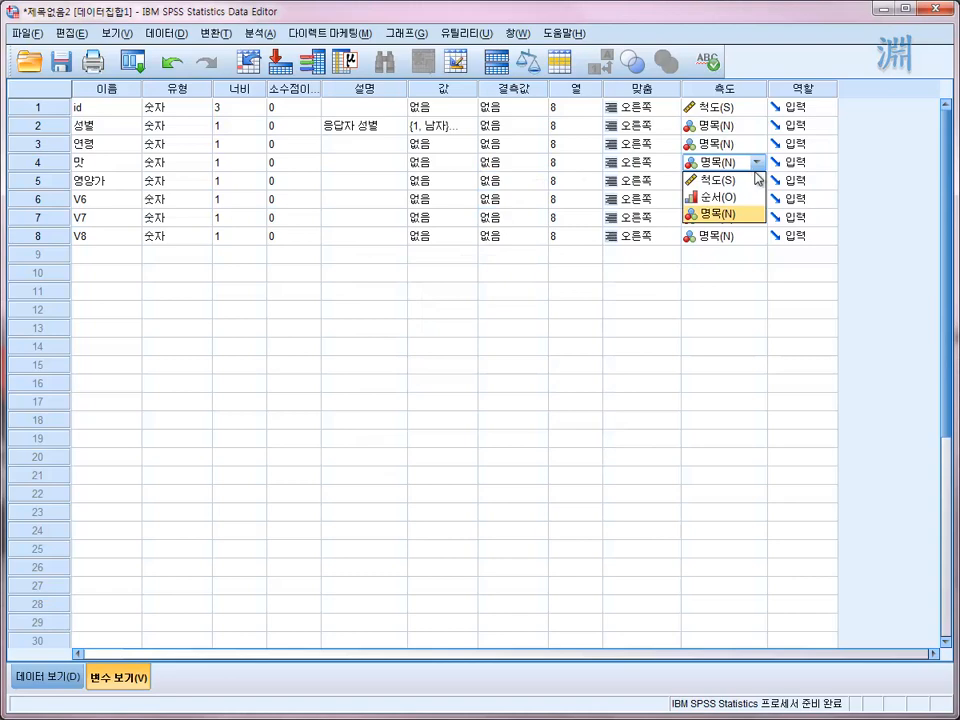
pyautogui.click(733, 182)
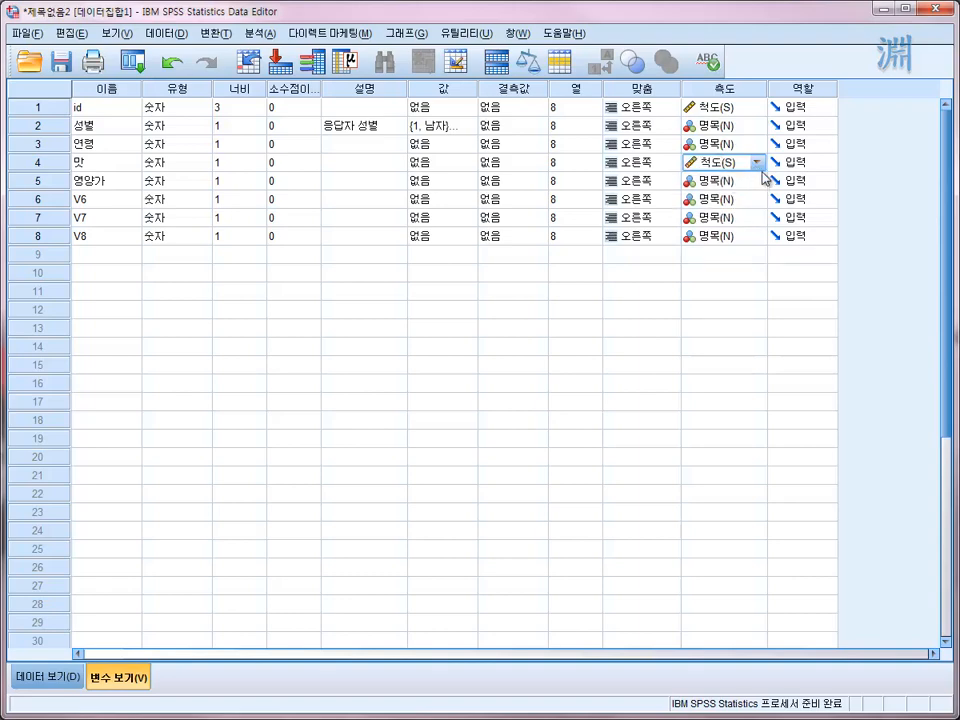
pyautogui.click(757, 162)
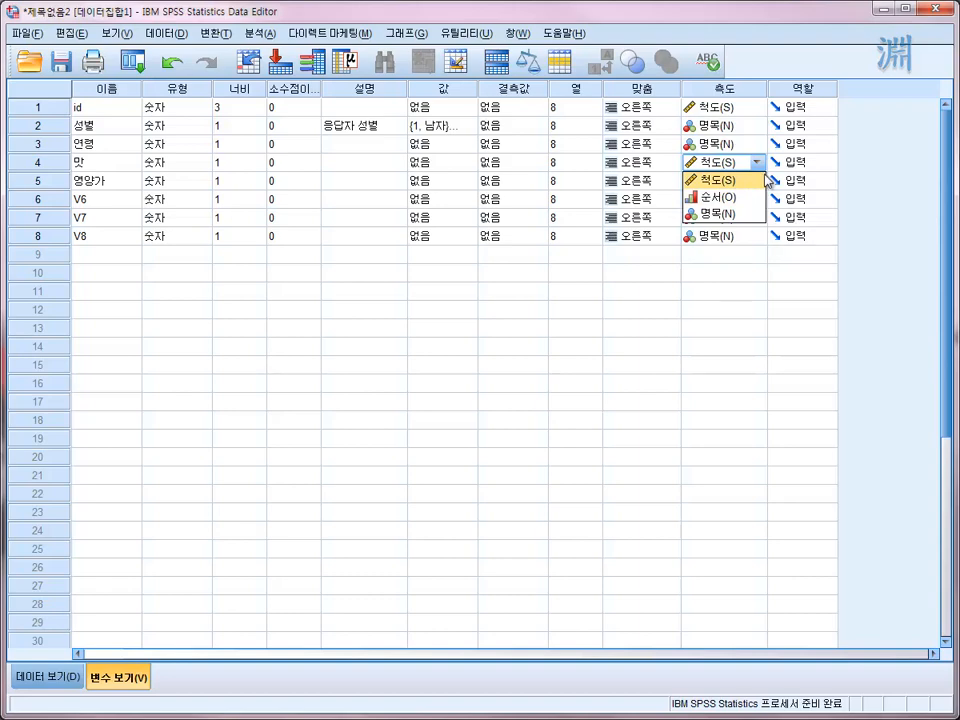
pyautogui.click(737, 180)
pyautogui.click(757, 180)
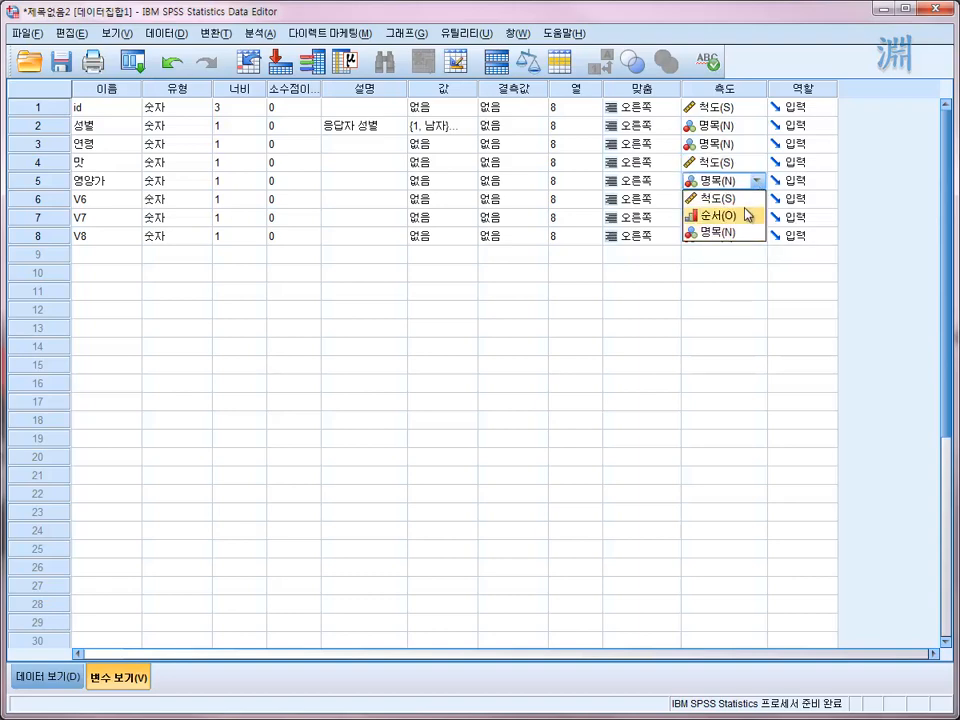
pyautogui.click(724, 202)
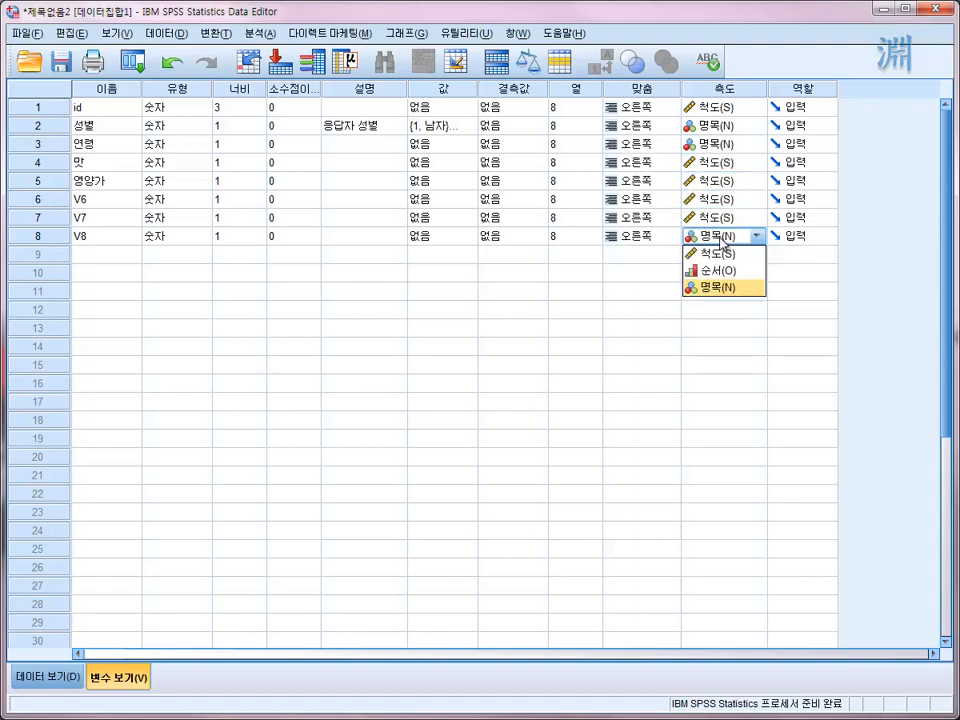
pyautogui.click(720, 257)
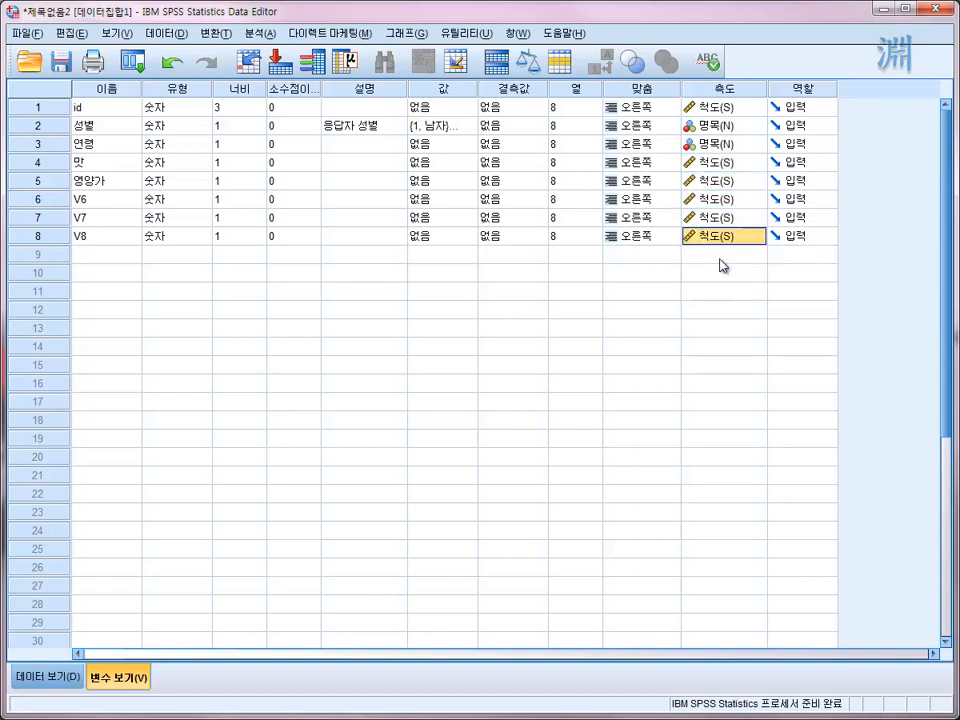
# - Check the measurement level choices available for the 맛 and 영양가 variables
pyautogui.click(729, 165)
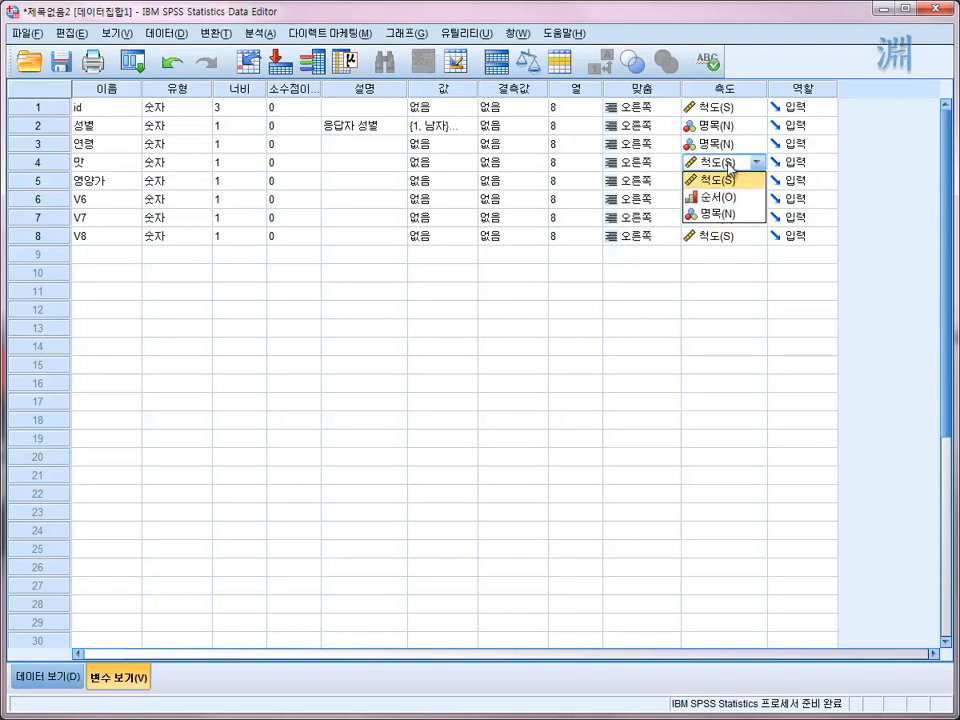
pyautogui.click(729, 180)
pyautogui.click(731, 182)
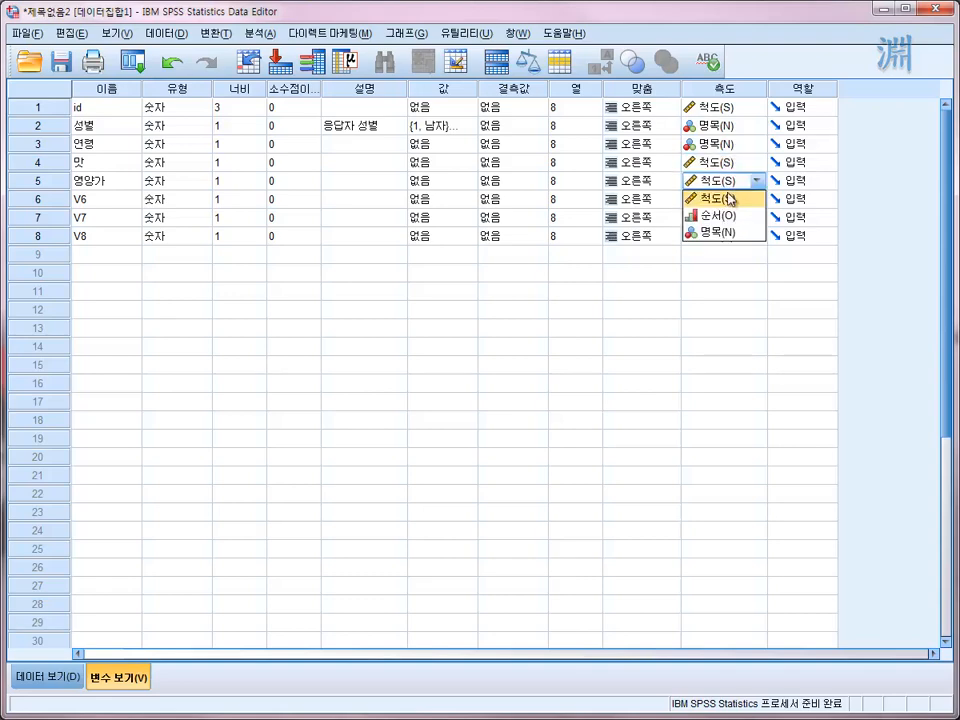
pyautogui.click(728, 270)
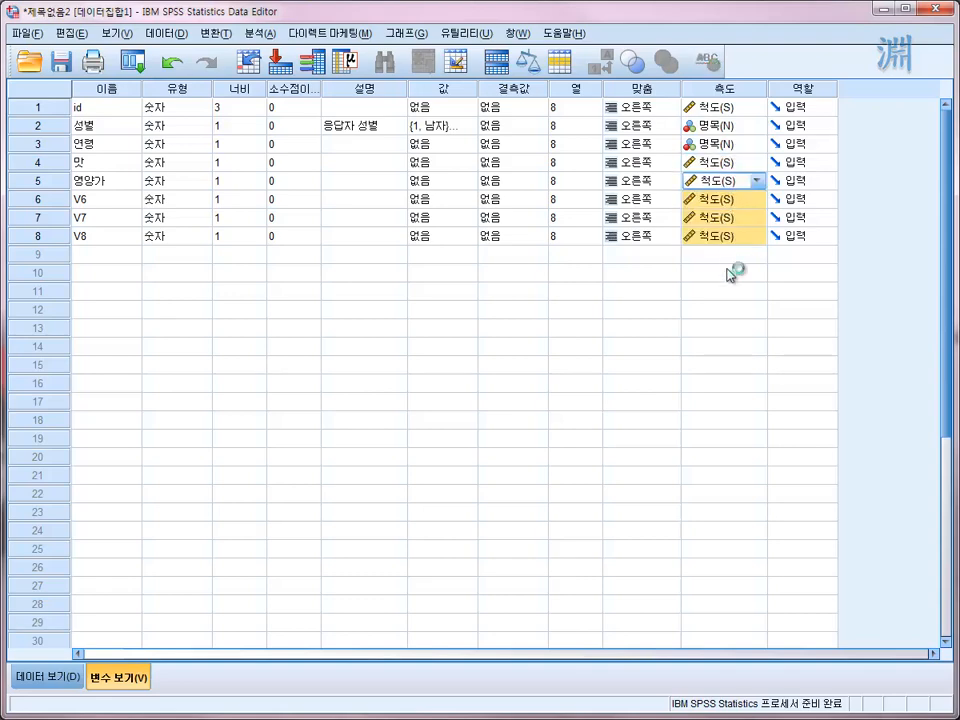
pyautogui.click(728, 202)
pyautogui.click(625, 295)
pyautogui.click(725, 181)
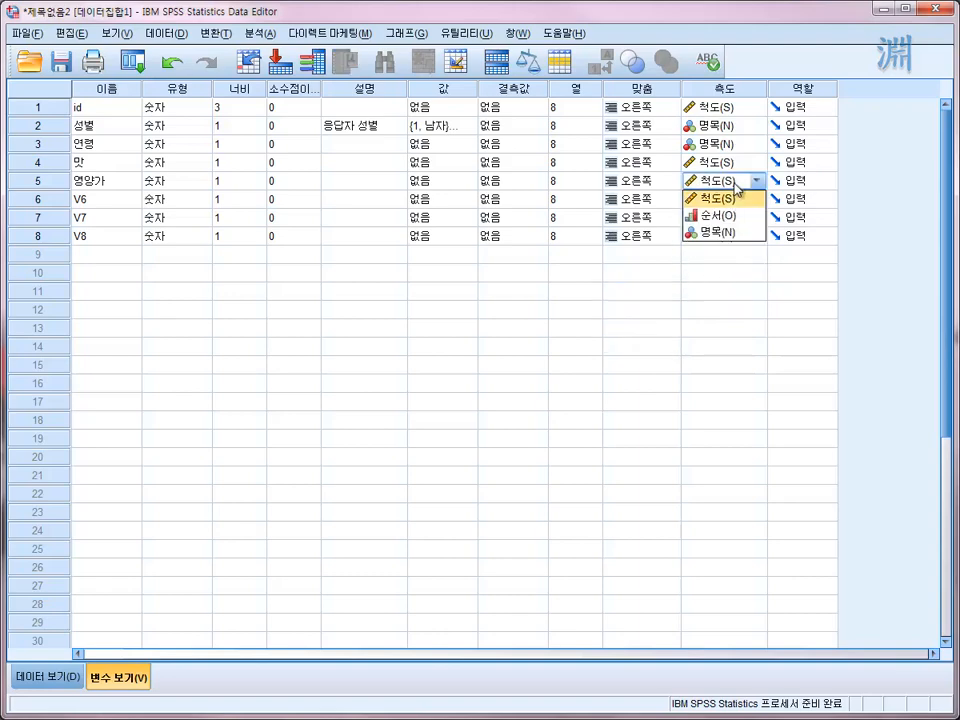
pyautogui.click(707, 311)
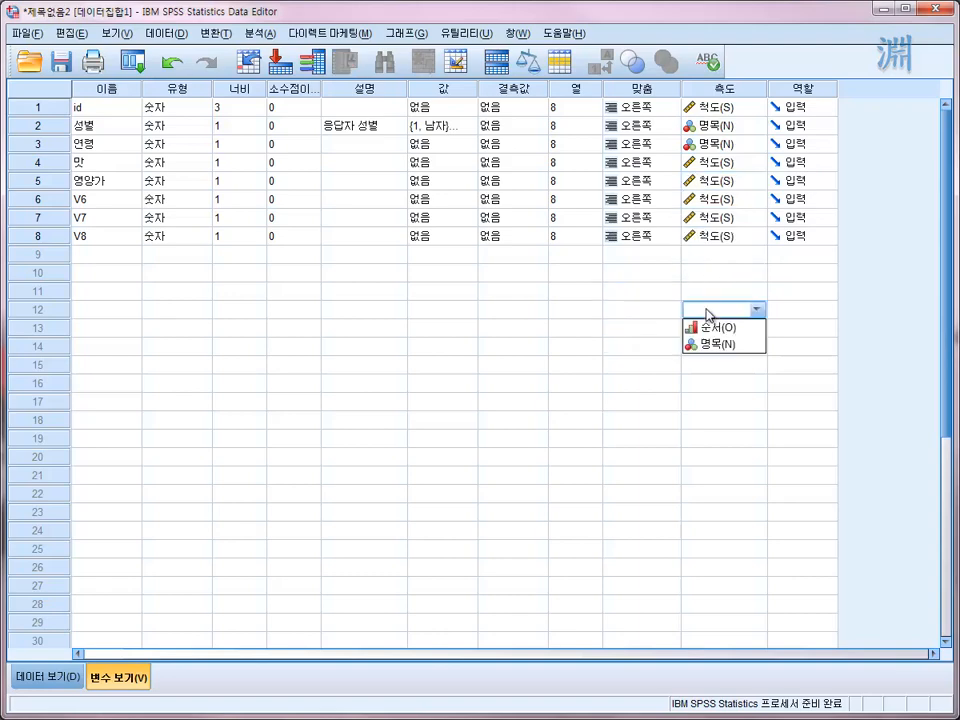
# - Examine the measurement level and alignment choices of the 연령 variable
pyautogui.click(700, 125)
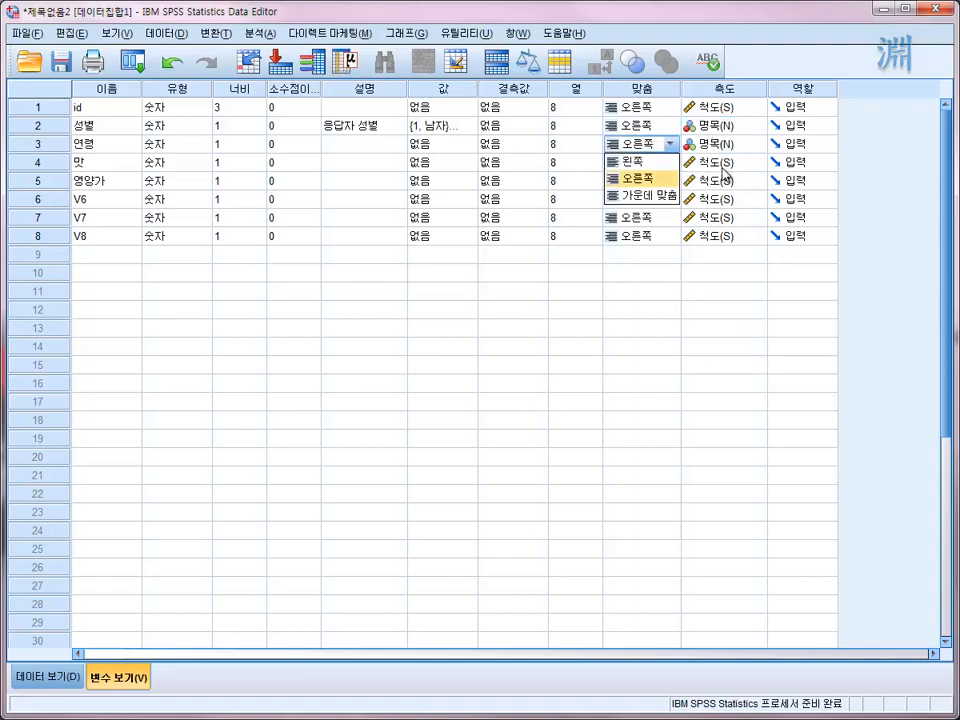
pyautogui.click(722, 160)
pyautogui.click(718, 147)
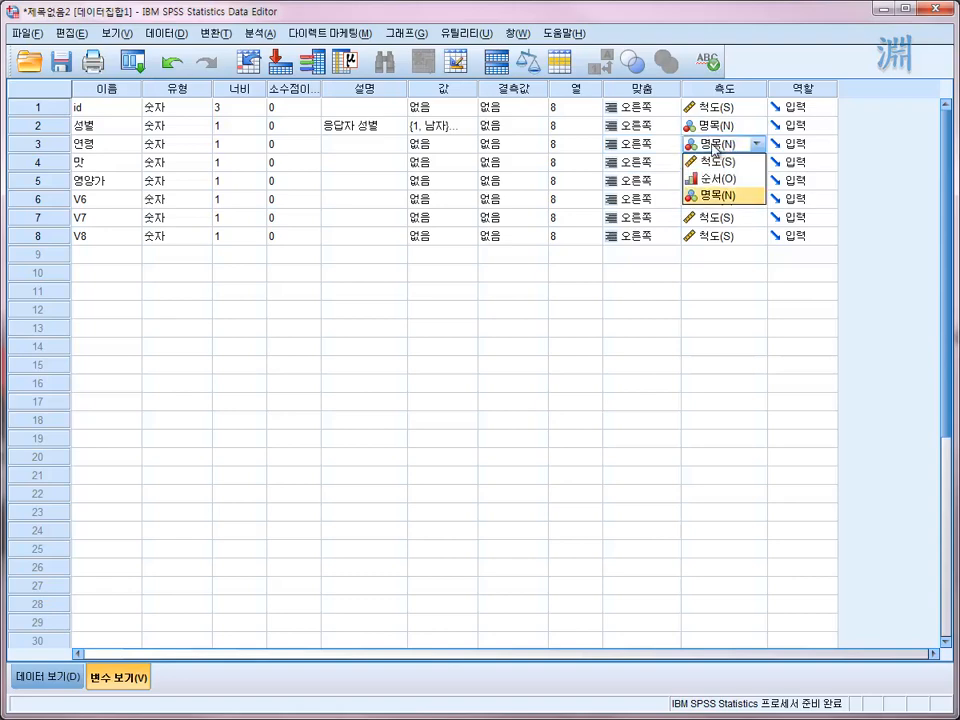
pyautogui.click(655, 145)
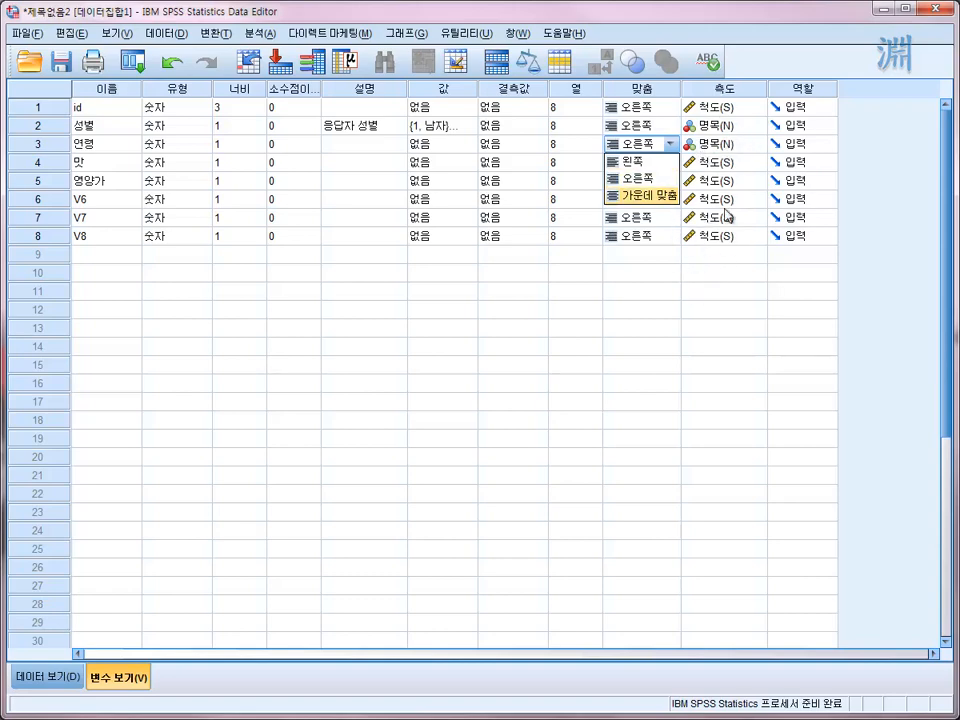
pyautogui.press('Up')
pyautogui.press('Up')
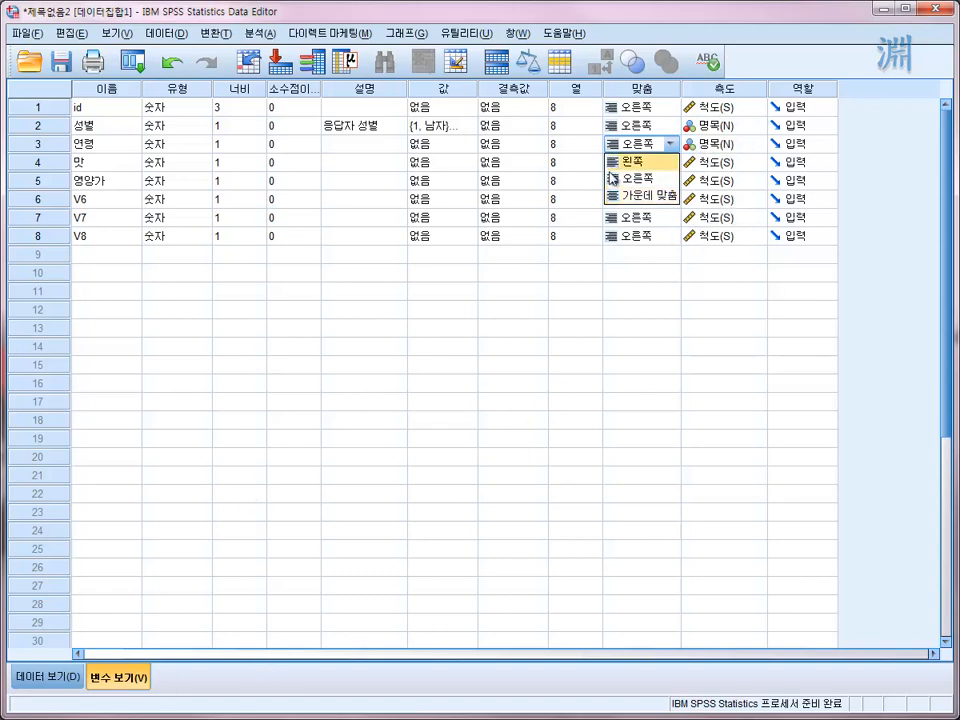
pyautogui.press('Down')
# - Return to the case data, display value labels to inspect the 성별 column, and switch back to numeric codes
pyautogui.click(50, 680)
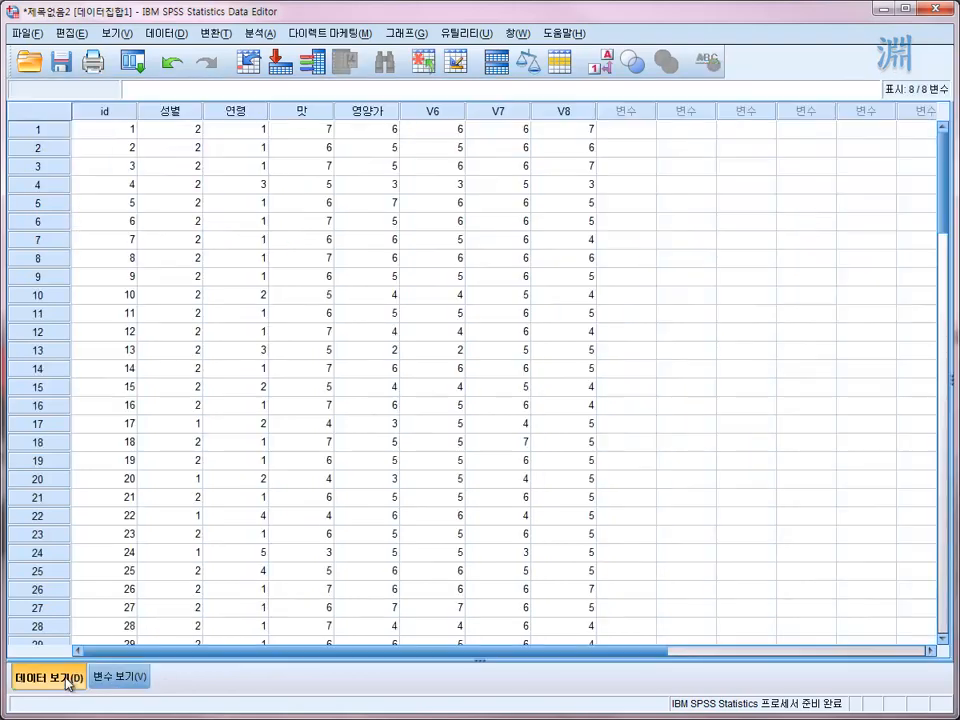
pyautogui.click(317, 167)
pyautogui.click(377, 276)
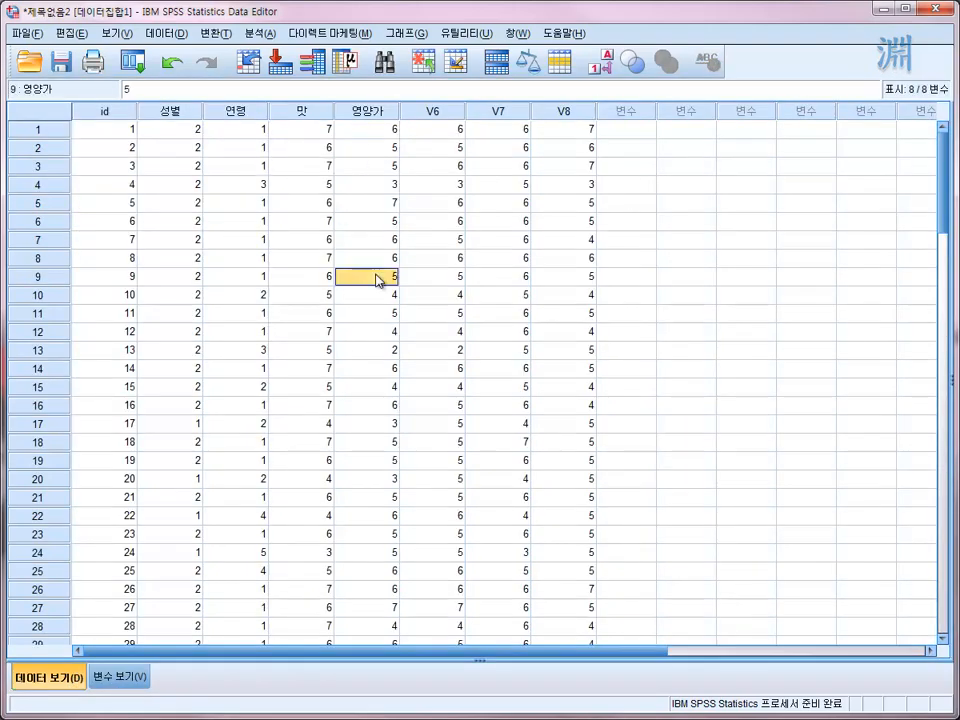
pyautogui.click(340, 352)
pyautogui.click(240, 170)
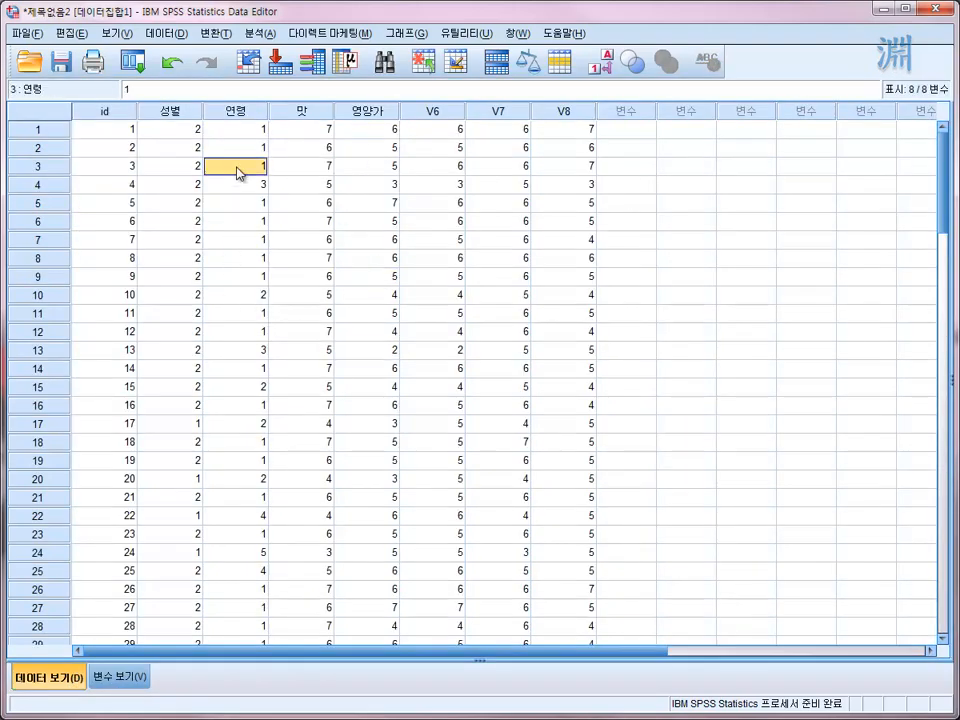
pyautogui.click(608, 66)
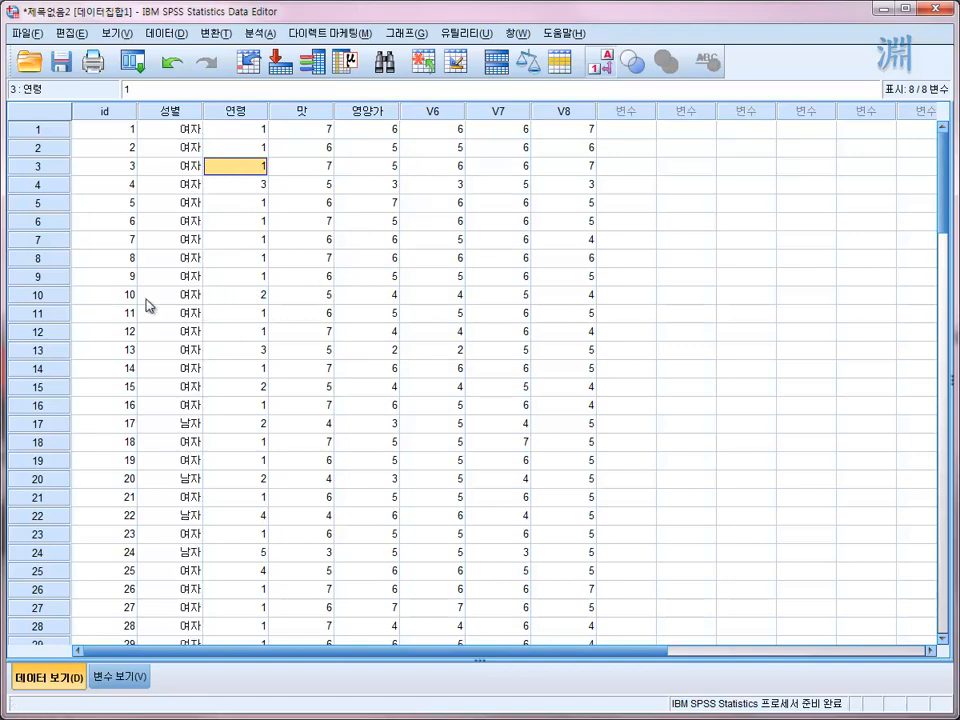
pyautogui.click(175, 165)
pyautogui.click(602, 66)
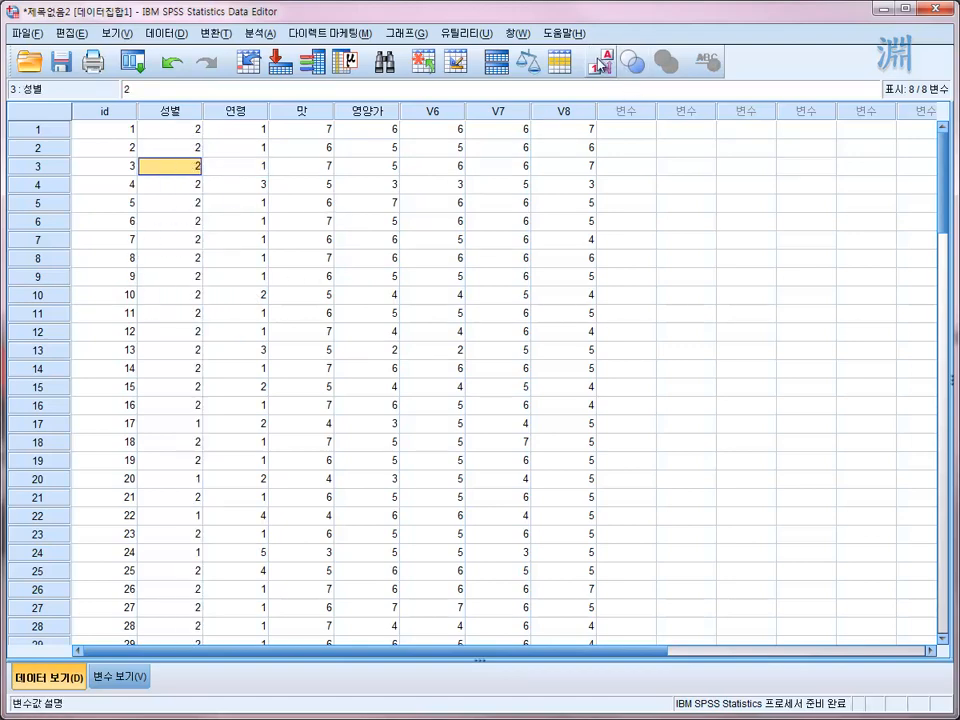
# - Toggle the value label display and compare the labels with the numeric codes in the 성별 column
pyautogui.click(602, 66)
pyautogui.click(601, 65)
pyautogui.click(601, 65)
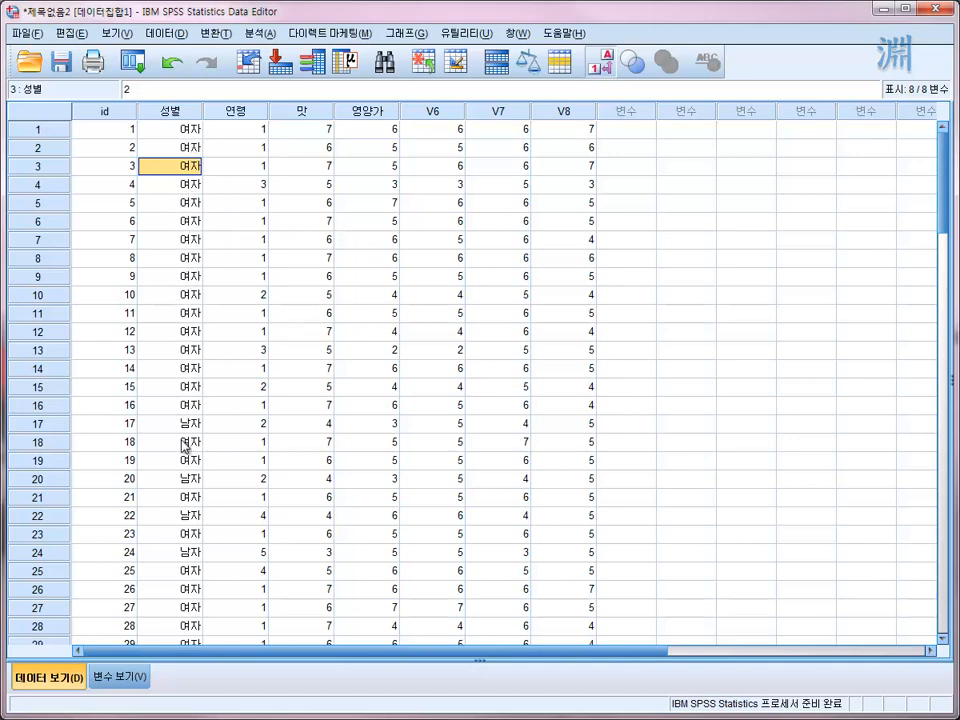
pyautogui.click(184, 206)
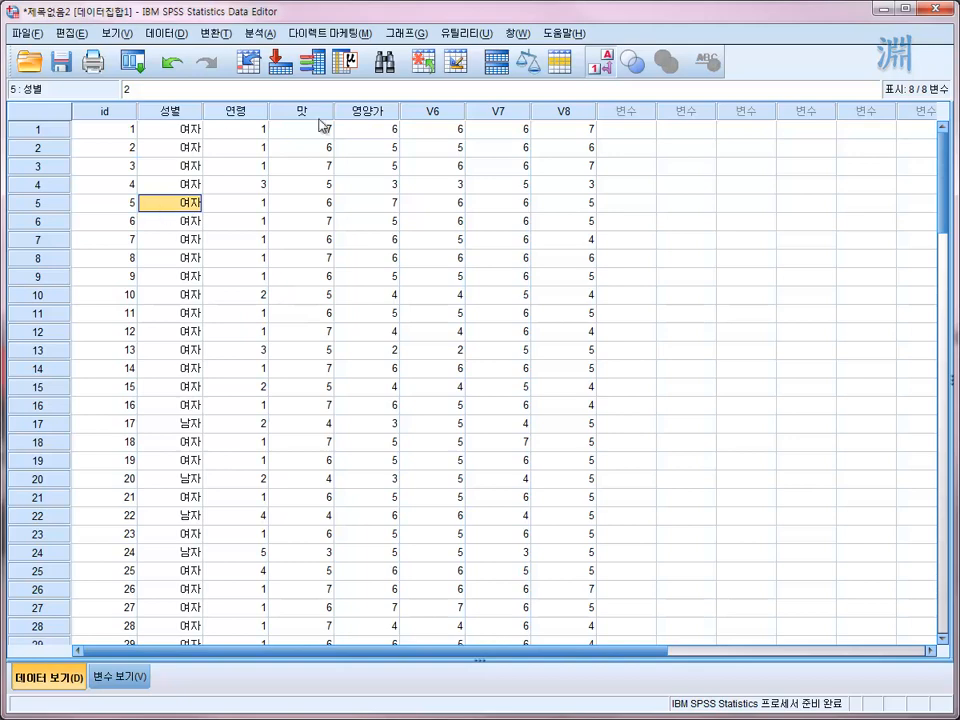
pyautogui.click(609, 64)
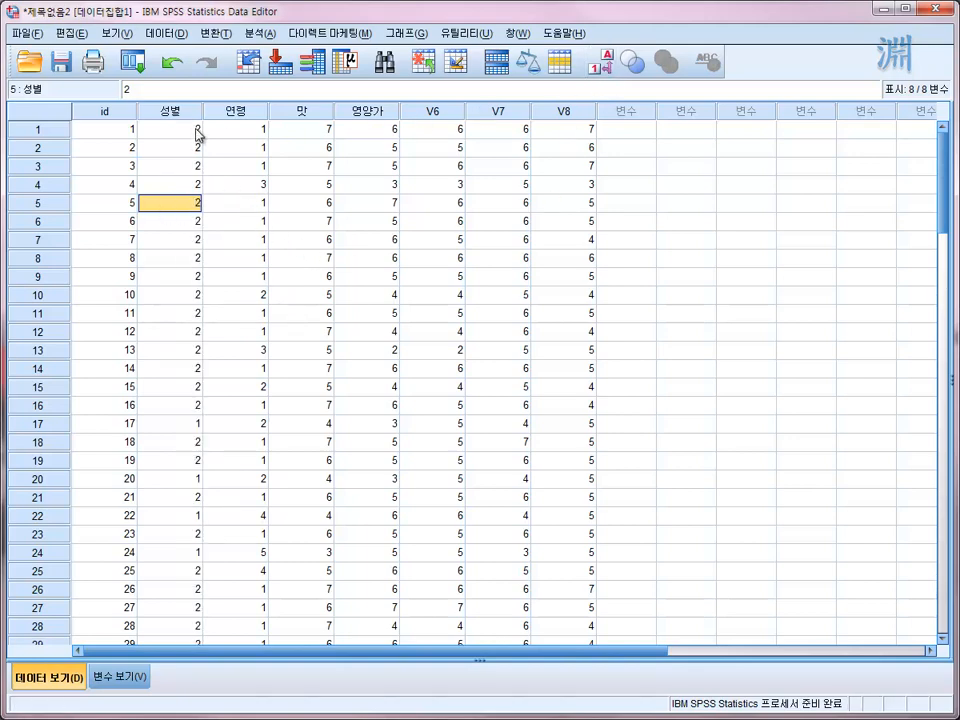
pyautogui.press('Down')
pyautogui.press('Down')
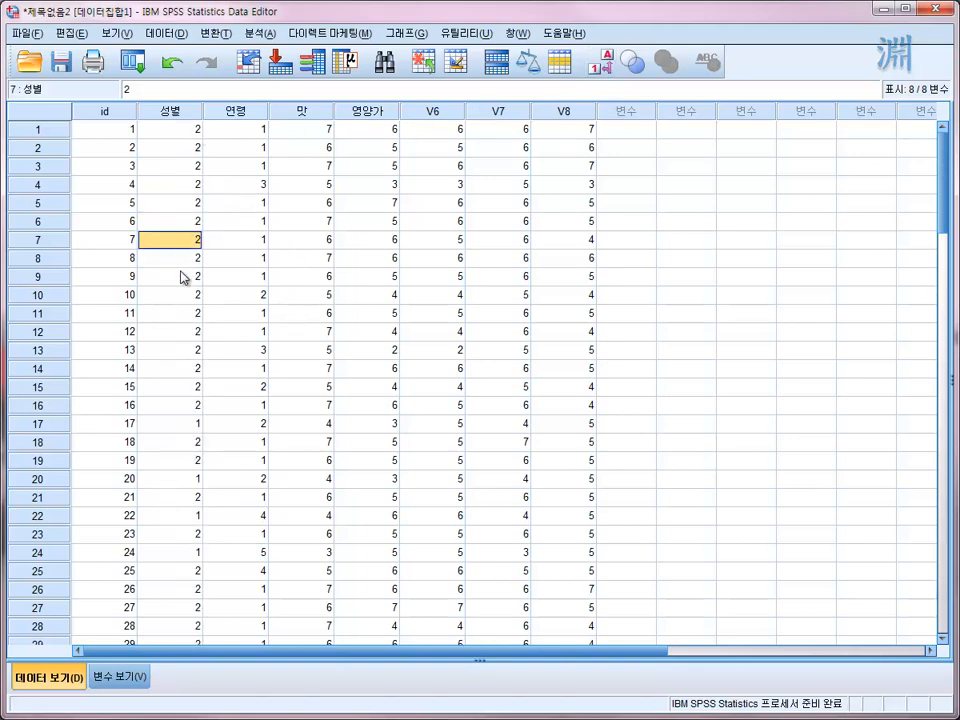
pyautogui.press('Down')
pyautogui.press('Down')
pyautogui.click(196, 150)
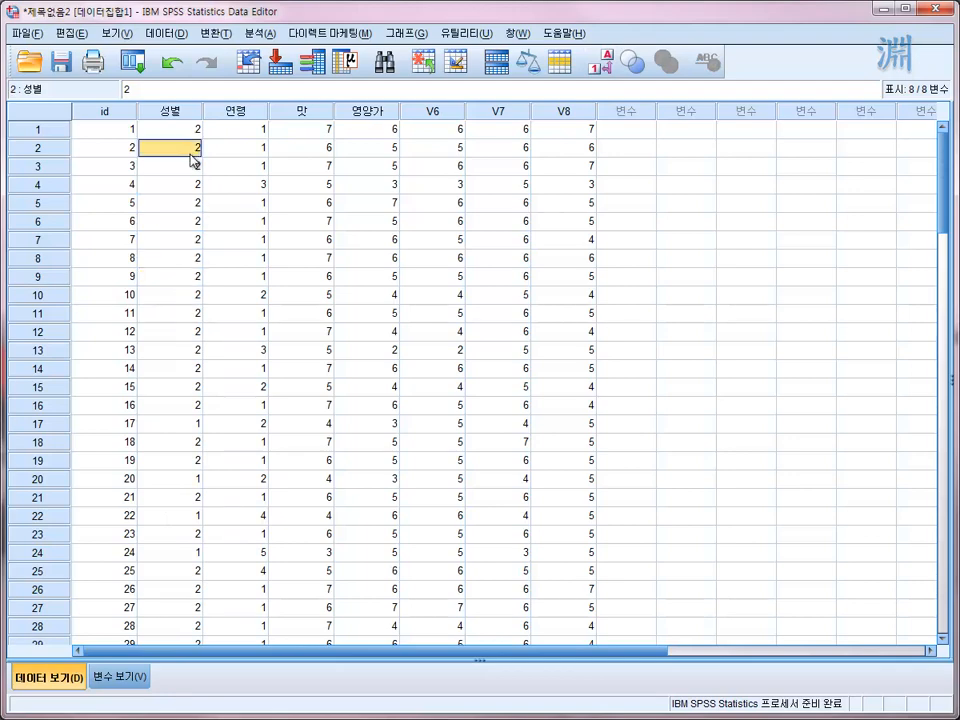
# - Turn the value label display on for the case data and check the 연령 column
pyautogui.click(603, 64)
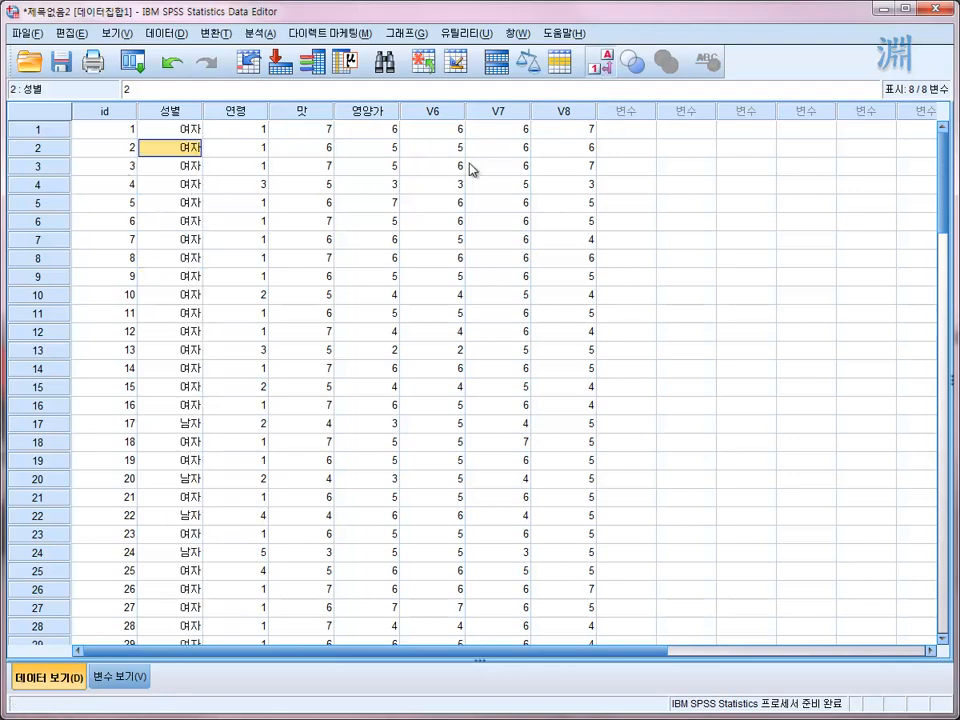
pyautogui.click(264, 239)
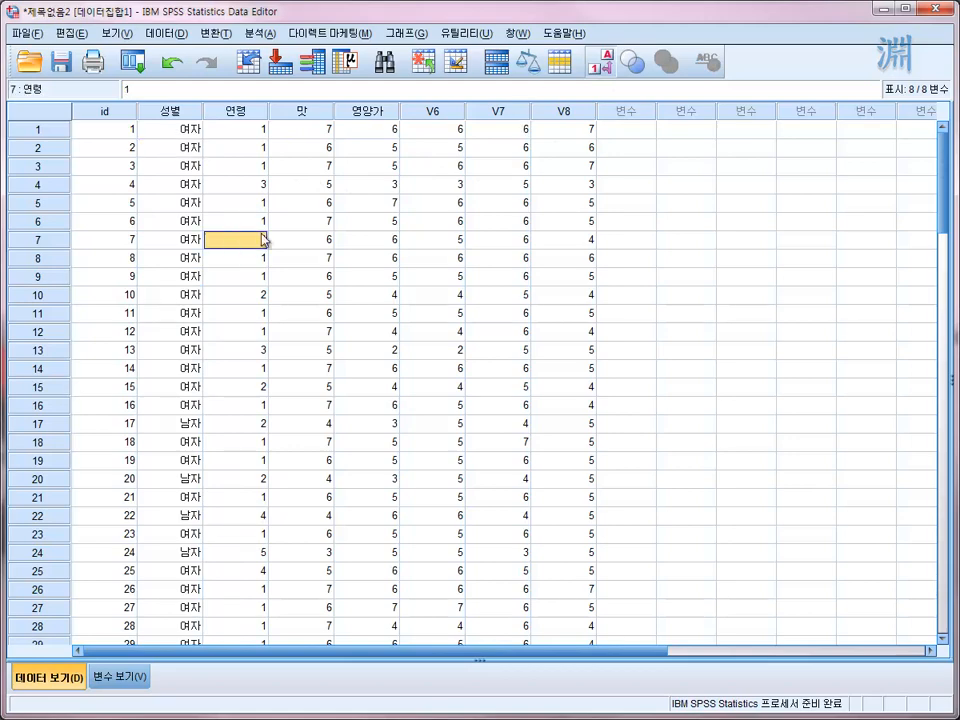
pyautogui.click(603, 64)
pyautogui.click(600, 66)
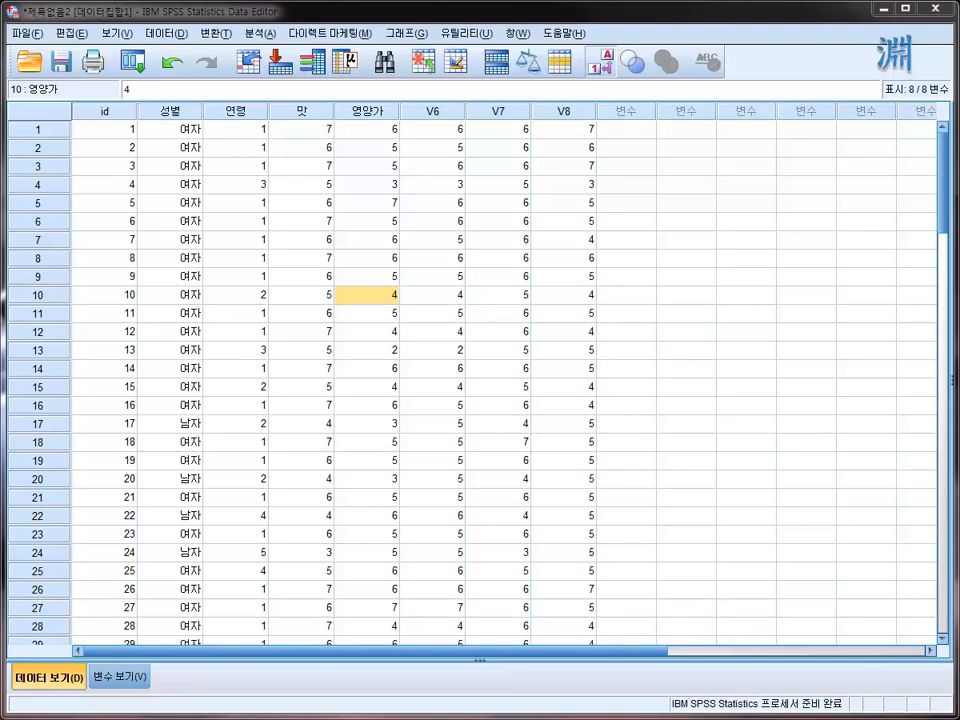
# - Load 시리얼시장조사.xlsx from the file explorer window into the Data Editor and check the worksheets offered for import
pyautogui.moveTo(0, 300); pyautogui.dragTo(296, 234)
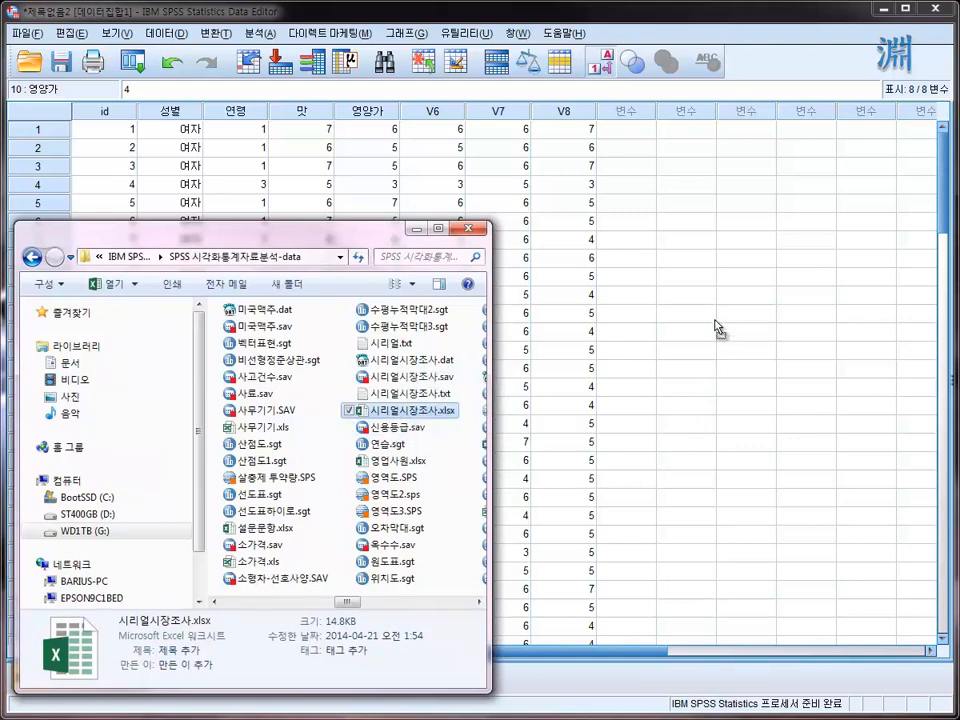
pyautogui.press('Return')
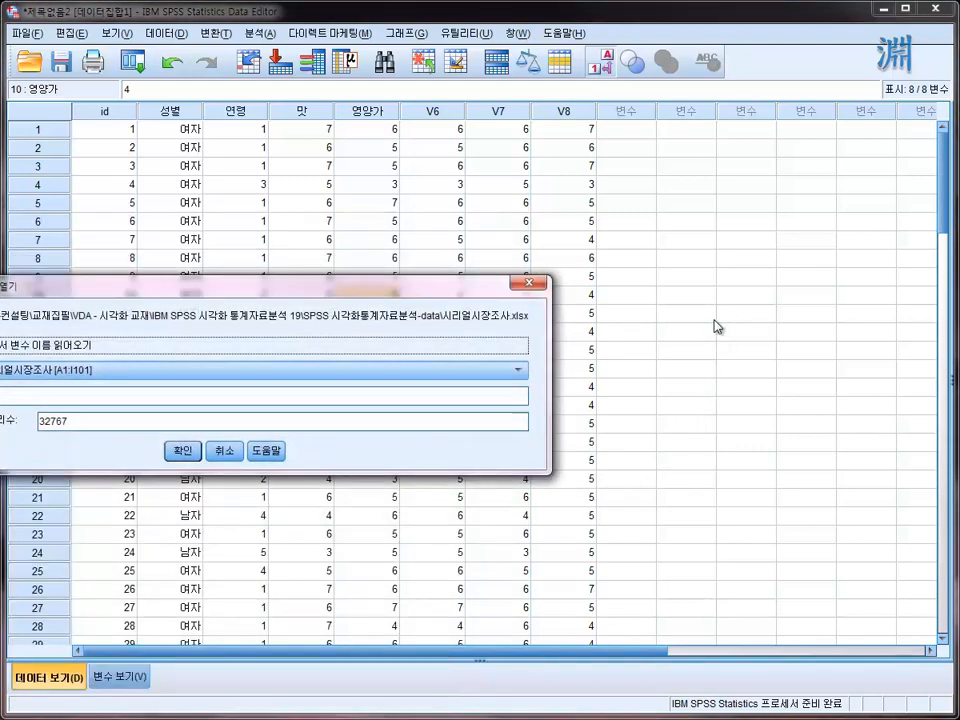
pyautogui.moveTo(193, 297); pyautogui.dragTo(467, 281)
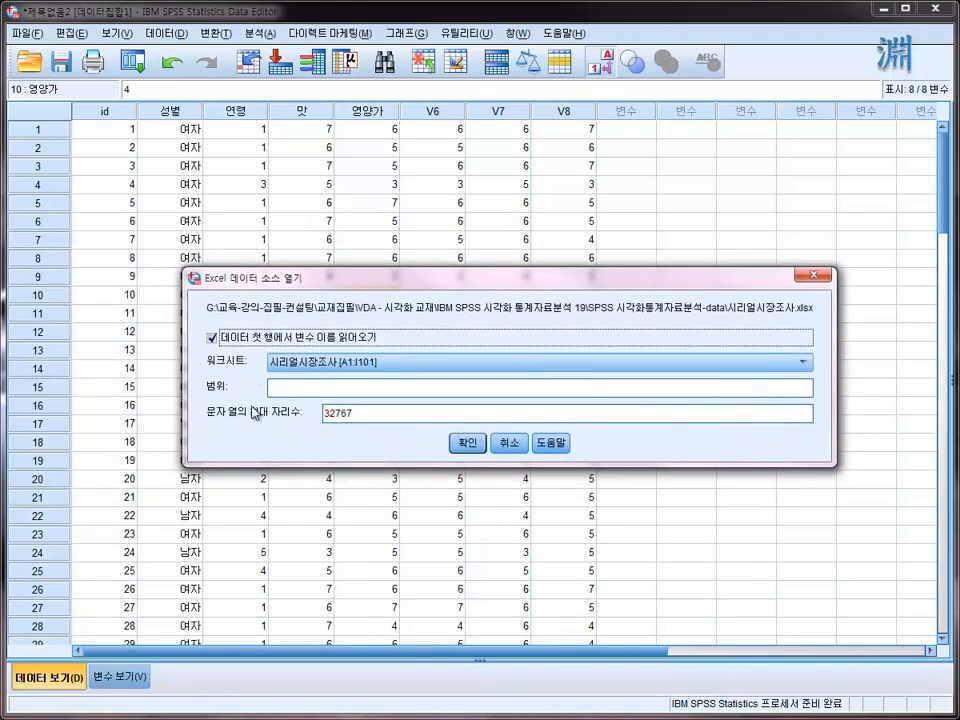
pyautogui.click(802, 363)
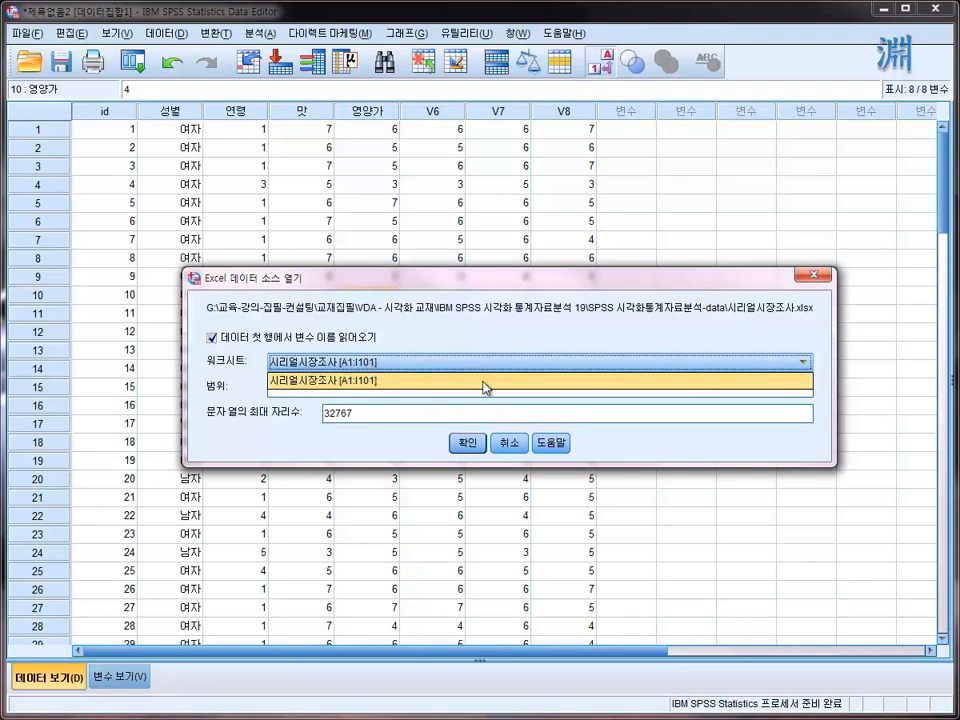
pyautogui.click(303, 457)
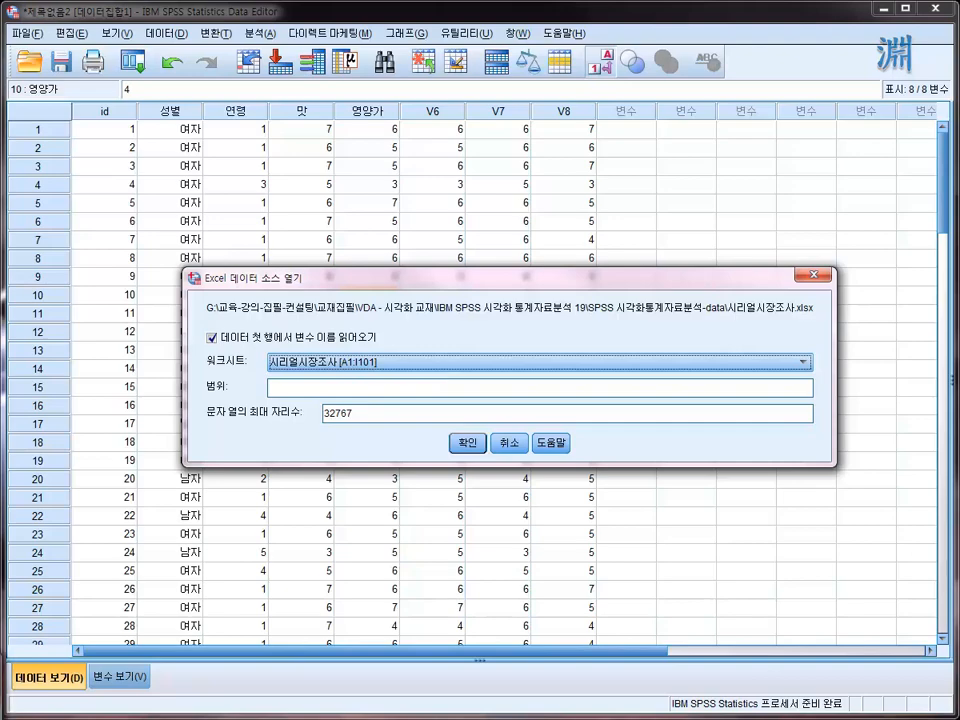
# - Open 시리얼시장조사.xlsx in Excel, examine the variable names in its first row, and return to the SPSS import dialog
pyautogui.hotkey('alt', 'Tab')
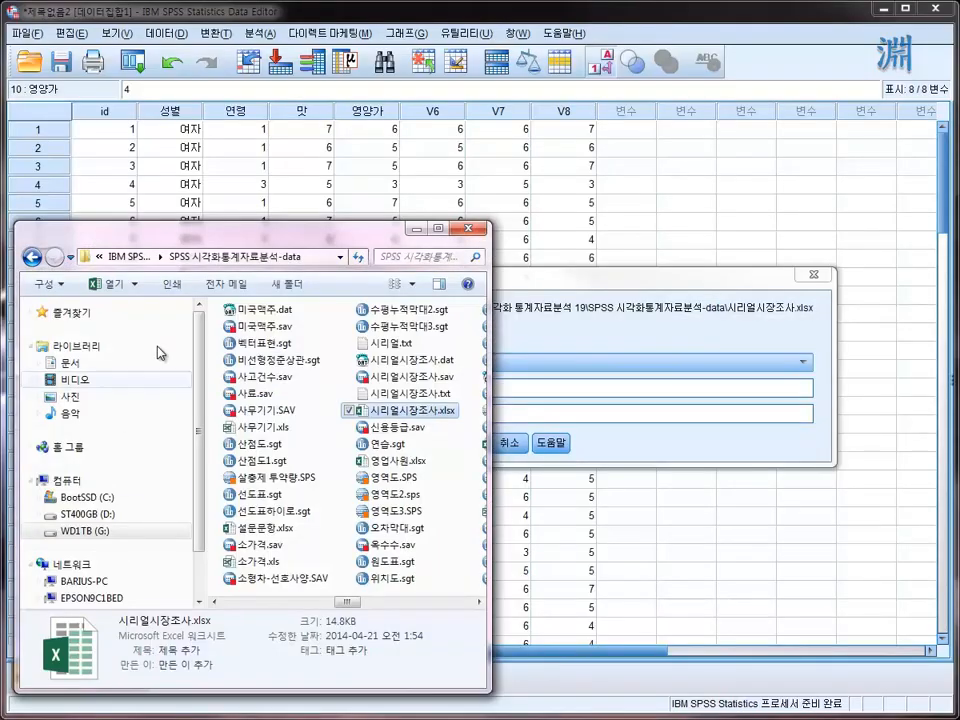
pyautogui.moveTo(360, 244); pyautogui.dragTo(3, 228)
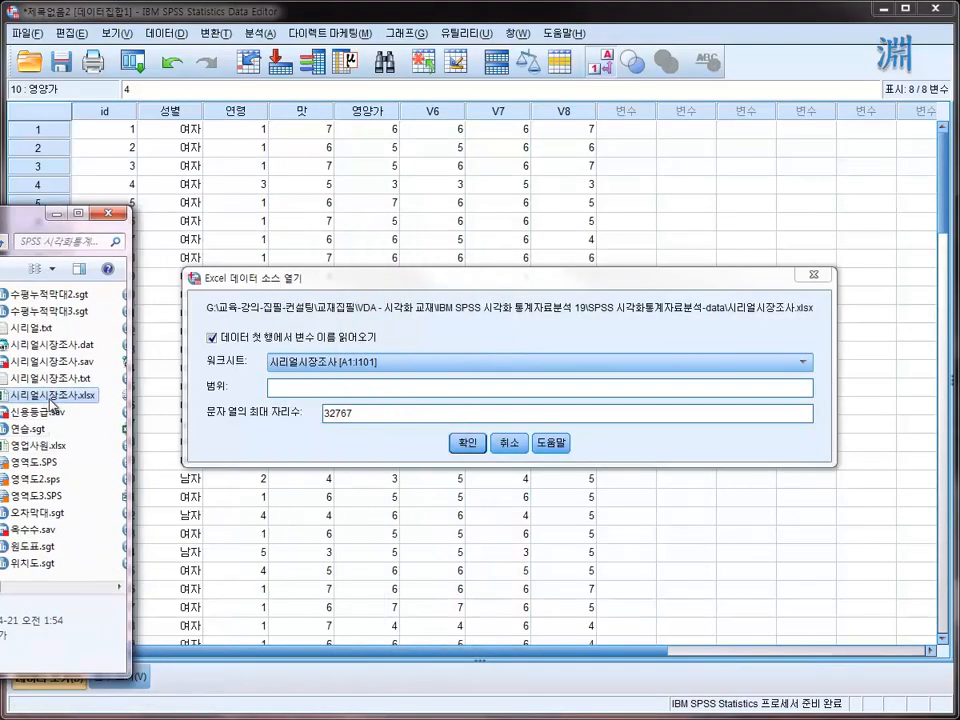
pyautogui.doubleClick(52, 398)
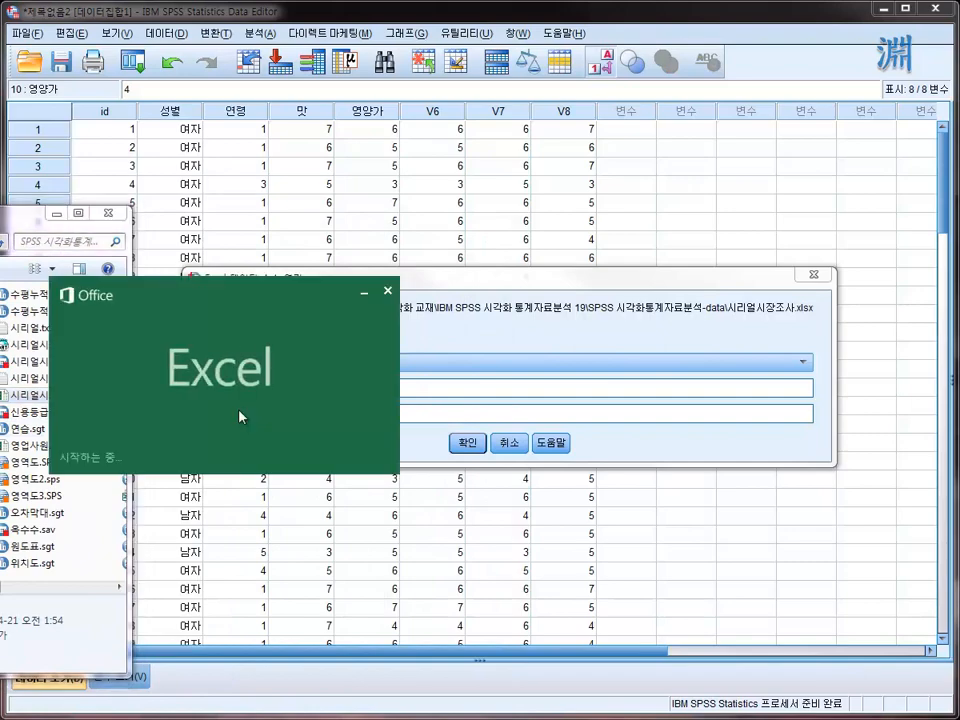
pyautogui.moveTo(202, 80); pyautogui.dragTo(613, 139)
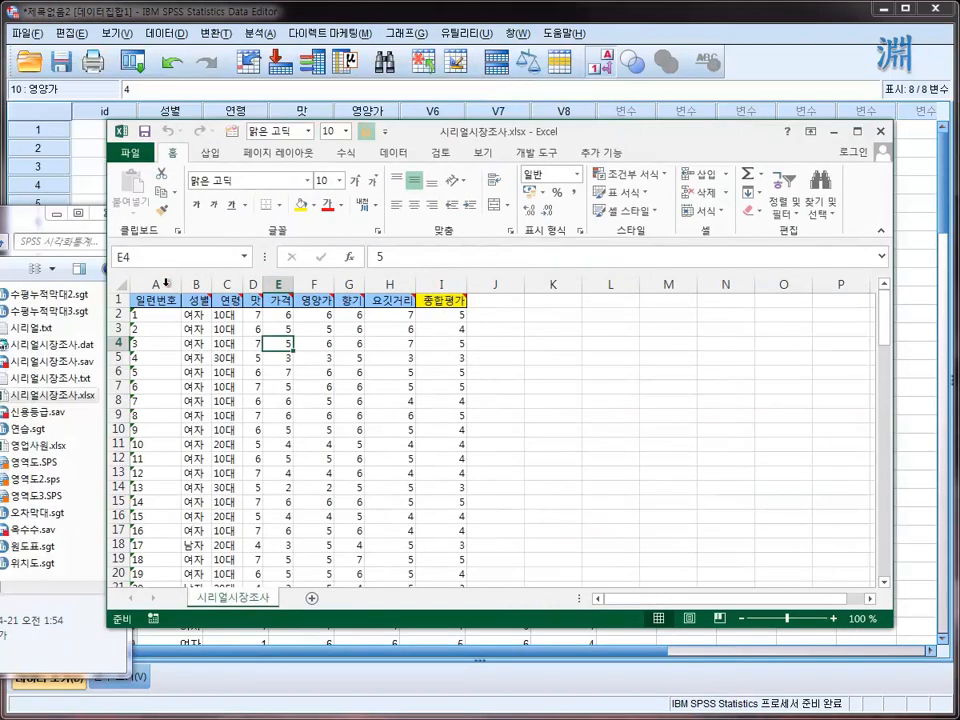
pyautogui.moveTo(153, 304); pyautogui.dragTo(440, 302)
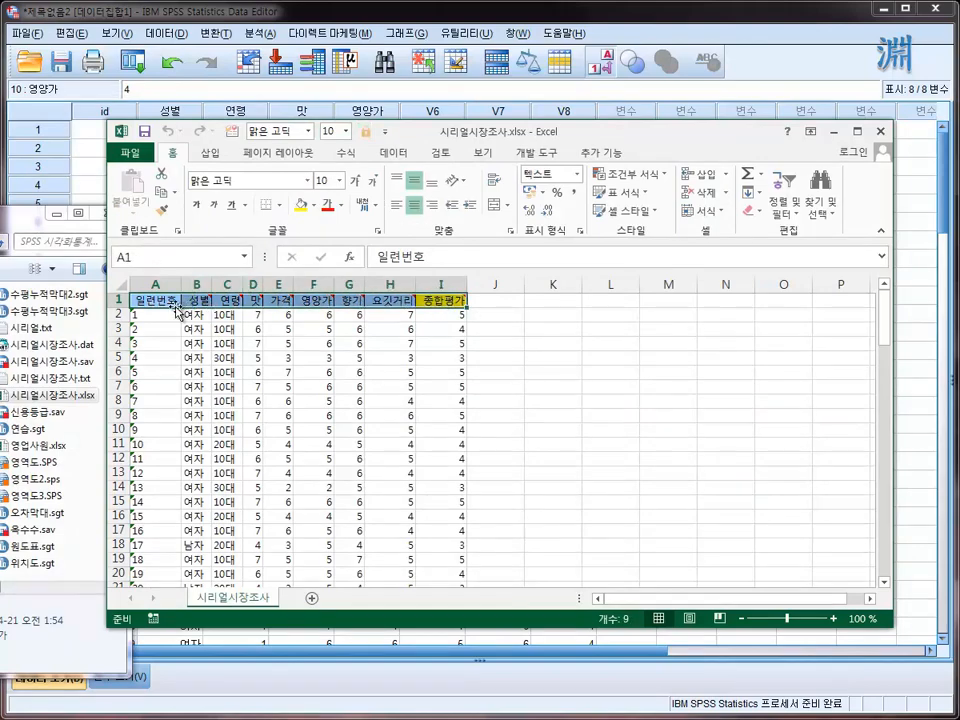
pyautogui.click(834, 132)
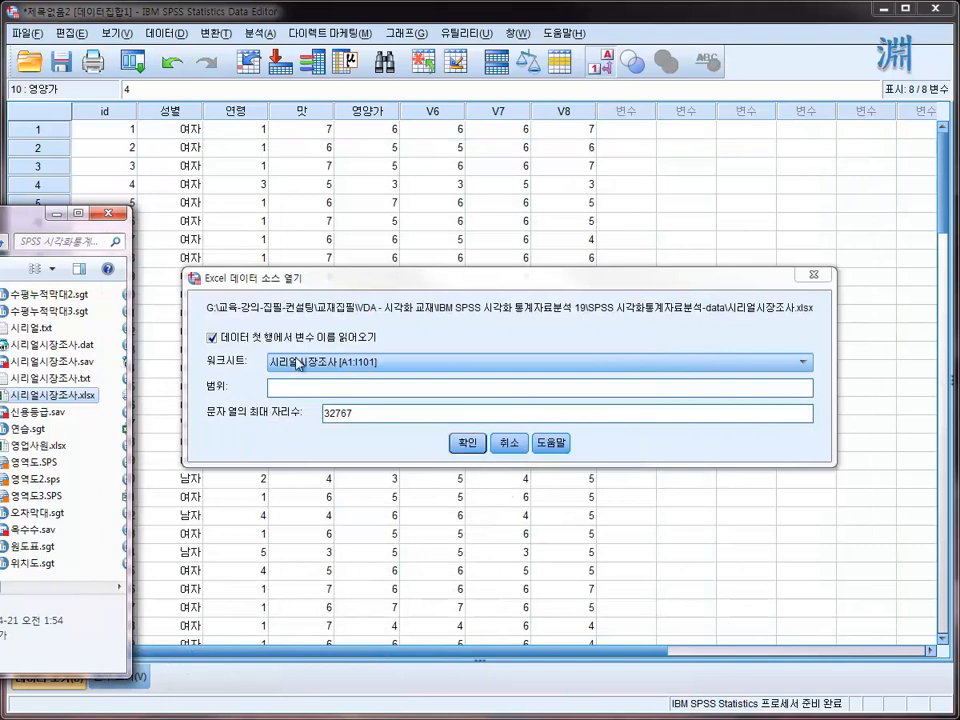
pyautogui.moveTo(2, 214); pyautogui.dragTo(0, 222)
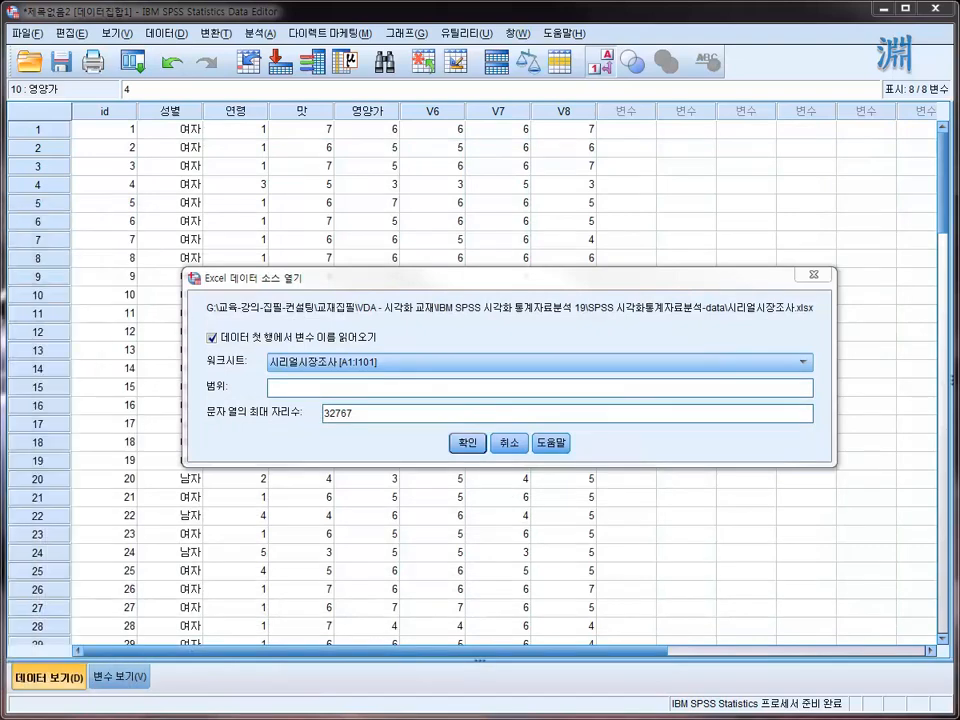
# - Import the 시리얼시장조사 worksheet with variable names read from the first row, and fit the new dataset window on the screen
pyautogui.click(467, 442)
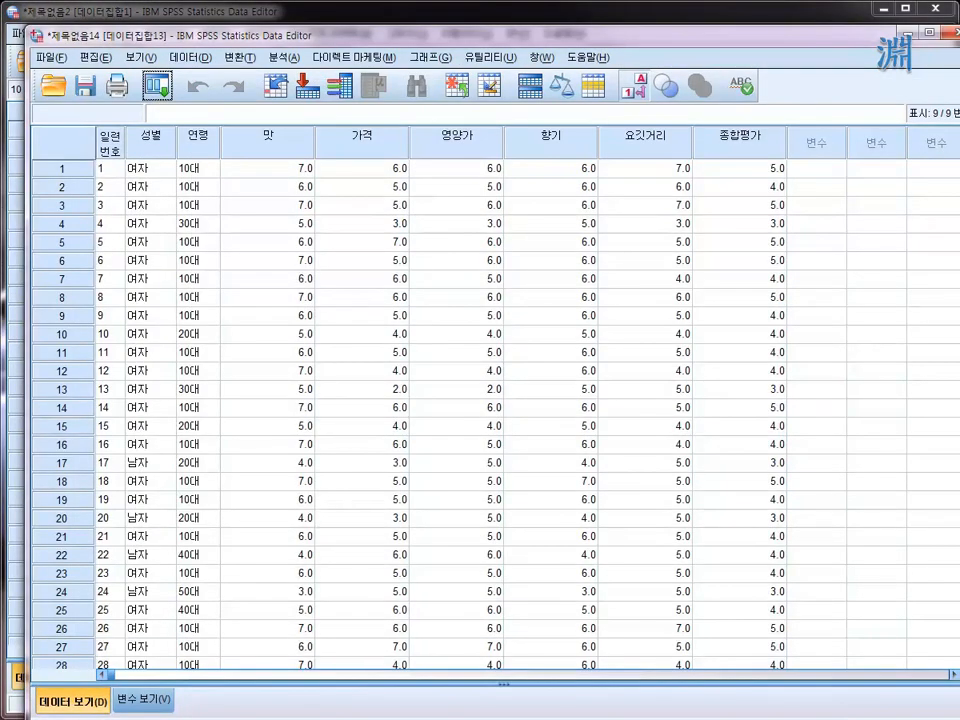
pyautogui.moveTo(959, 719); pyautogui.dragTo(903, 630)
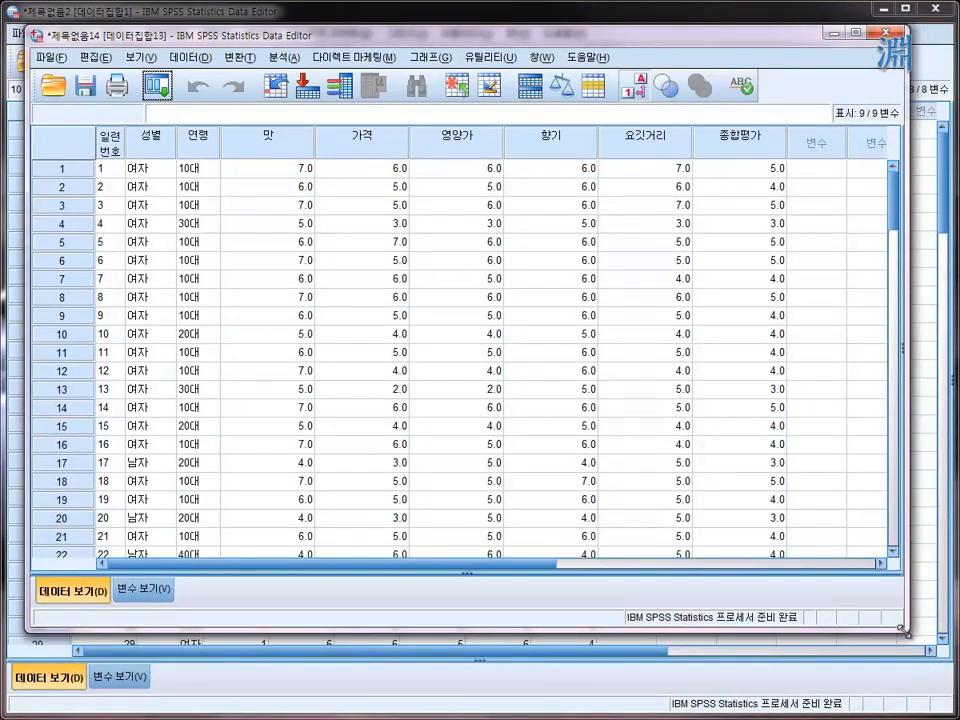
pyautogui.moveTo(903, 630); pyautogui.dragTo(881, 577)
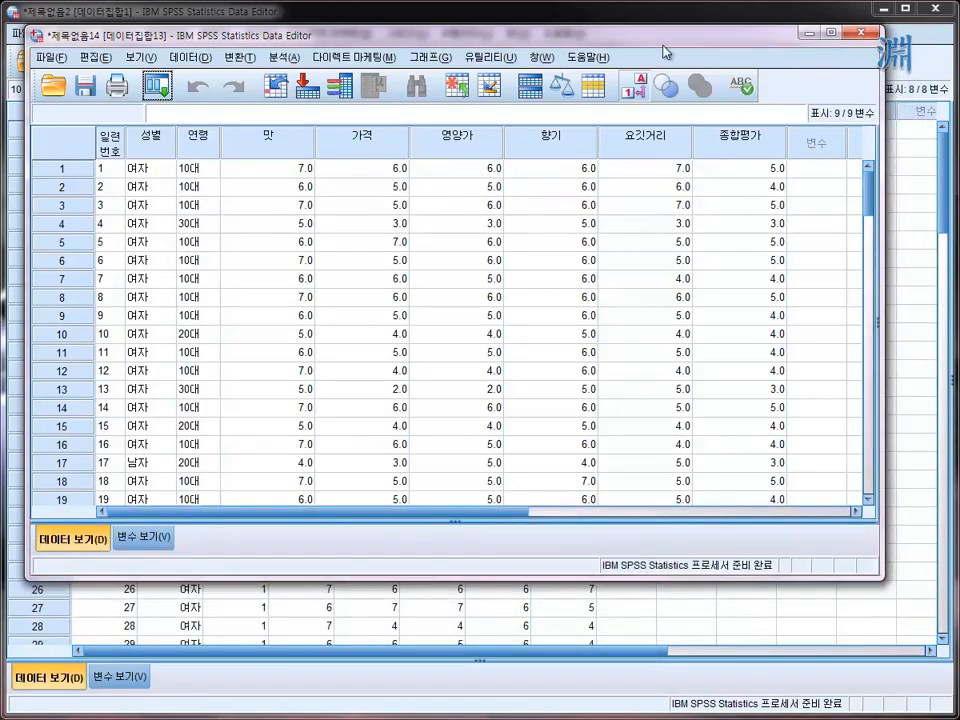
pyautogui.moveTo(497, 38); pyautogui.dragTo(507, 66)
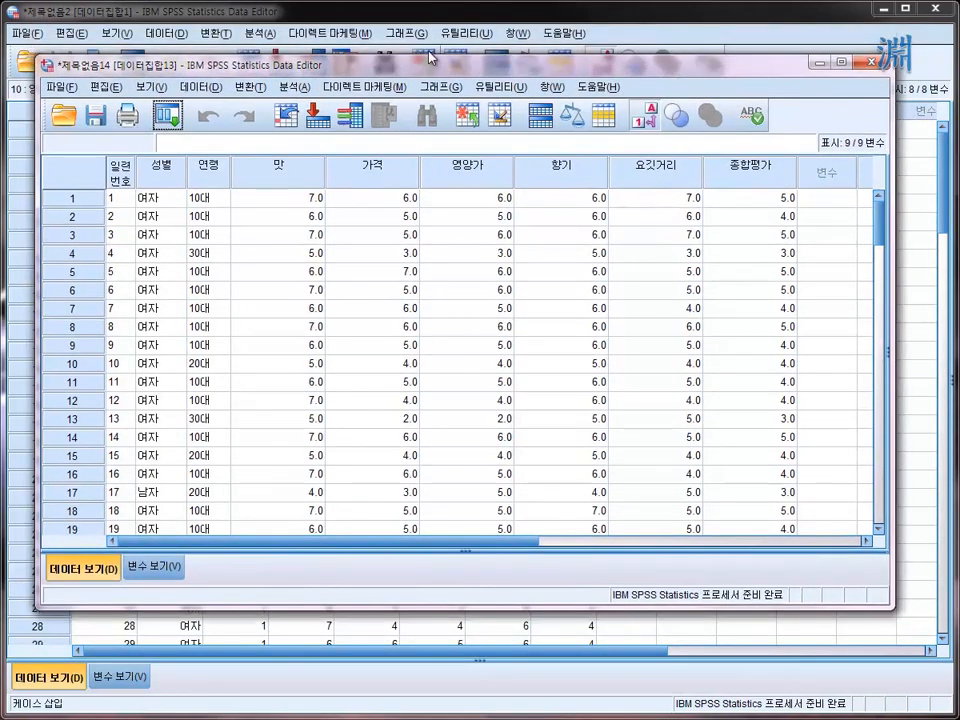
pyautogui.moveTo(436, 69); pyautogui.dragTo(457, 100)
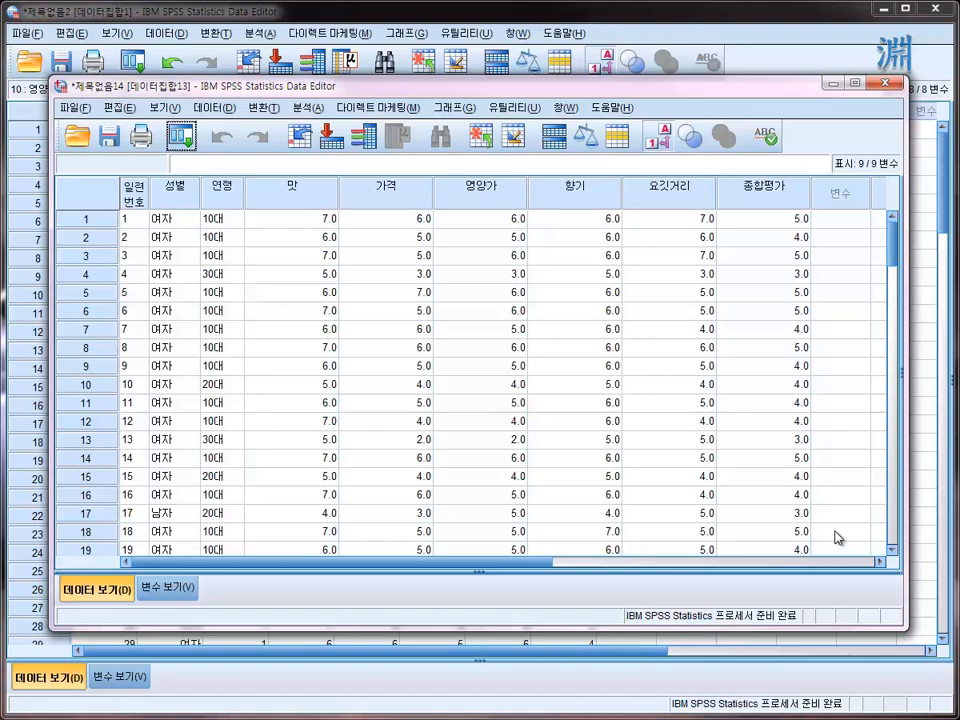
# - Go to the variable definition of 성별 in the imported dataset and check its variable type settings
pyautogui.click(180, 274)
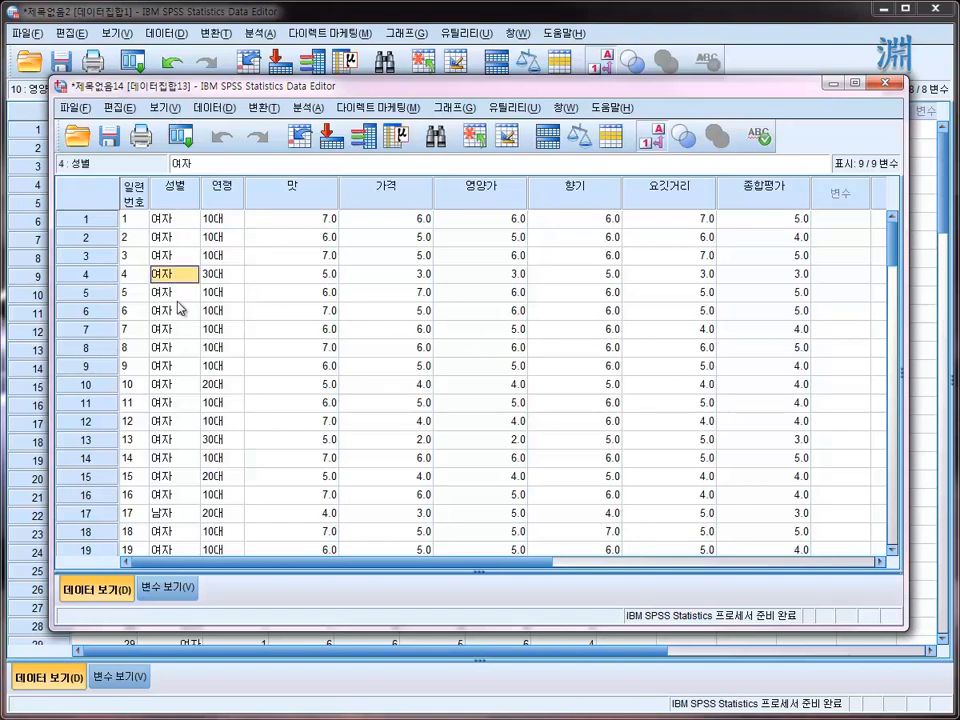
pyautogui.doubleClick(168, 198)
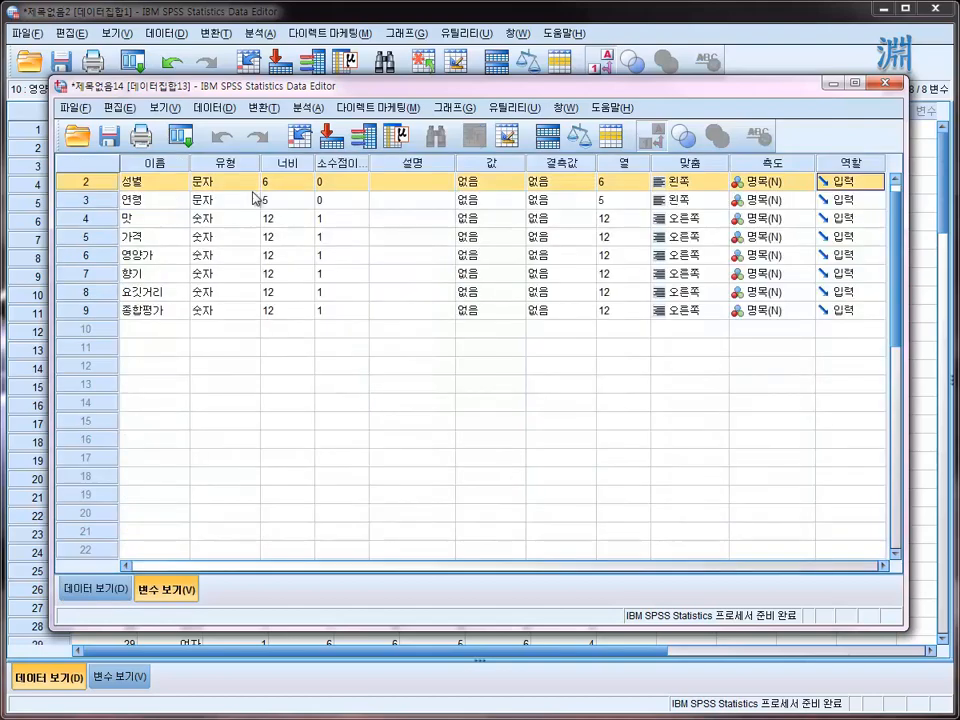
pyautogui.click(240, 182)
pyautogui.click(251, 182)
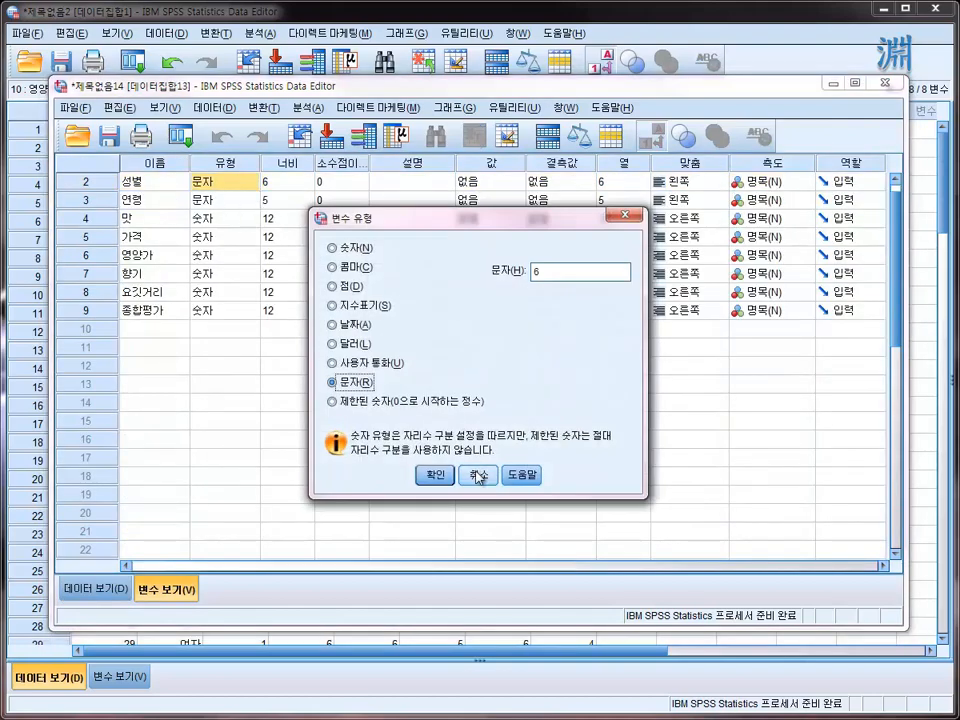
pyautogui.click(435, 474)
# - Check the type and width of 연령 and the decimal places of 맛 and 향기
pyautogui.click(240, 199)
pyautogui.click(290, 202)
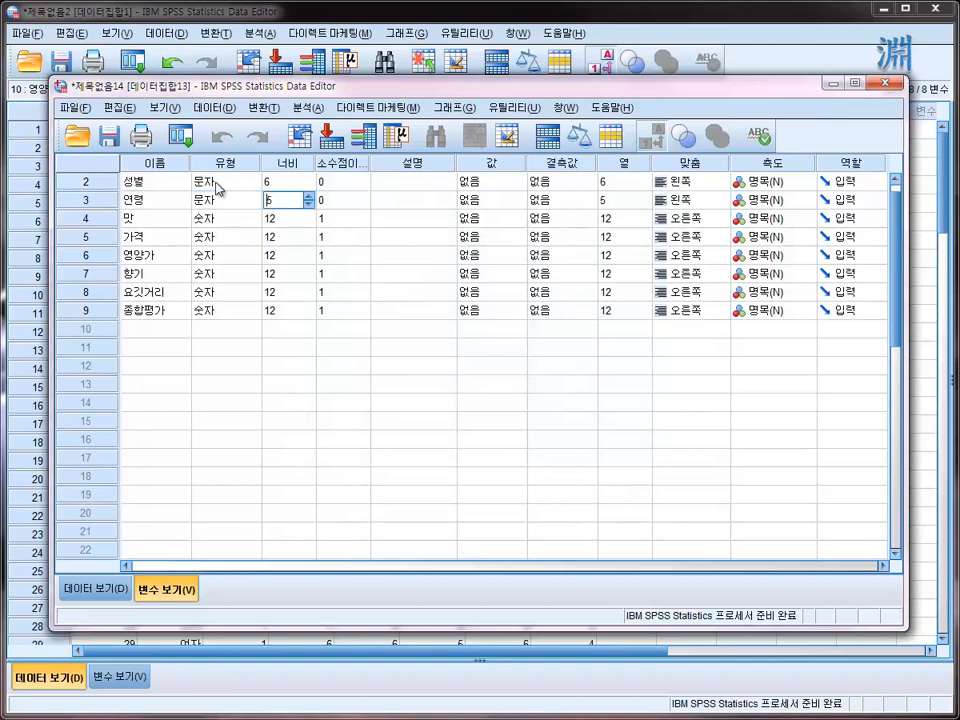
pyautogui.click(215, 182)
pyautogui.click(208, 201)
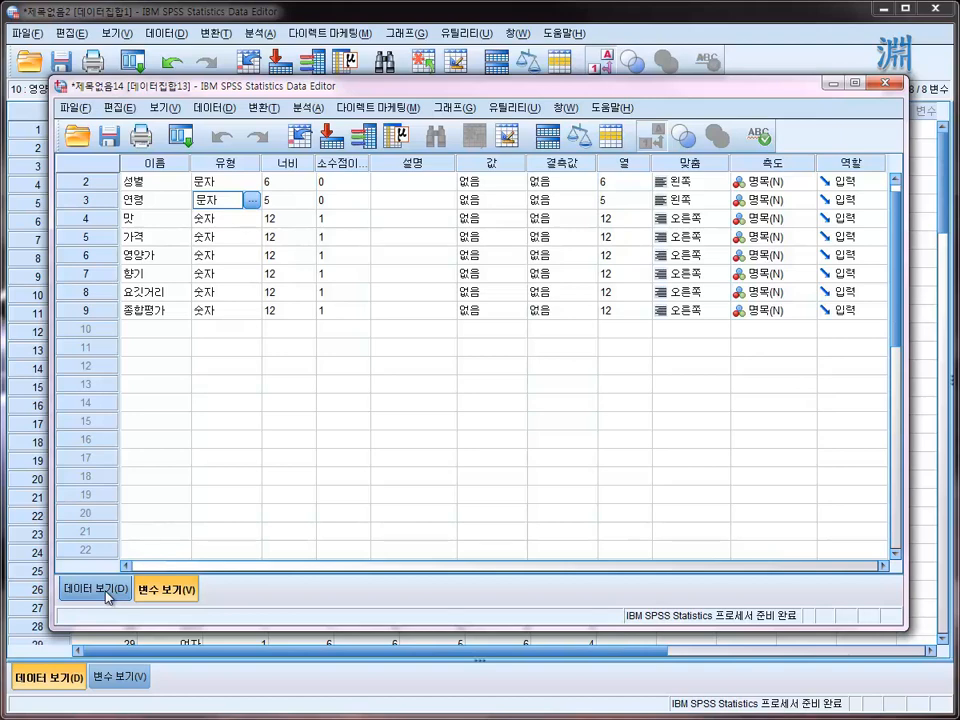
pyautogui.click(332, 219)
pyautogui.click(335, 273)
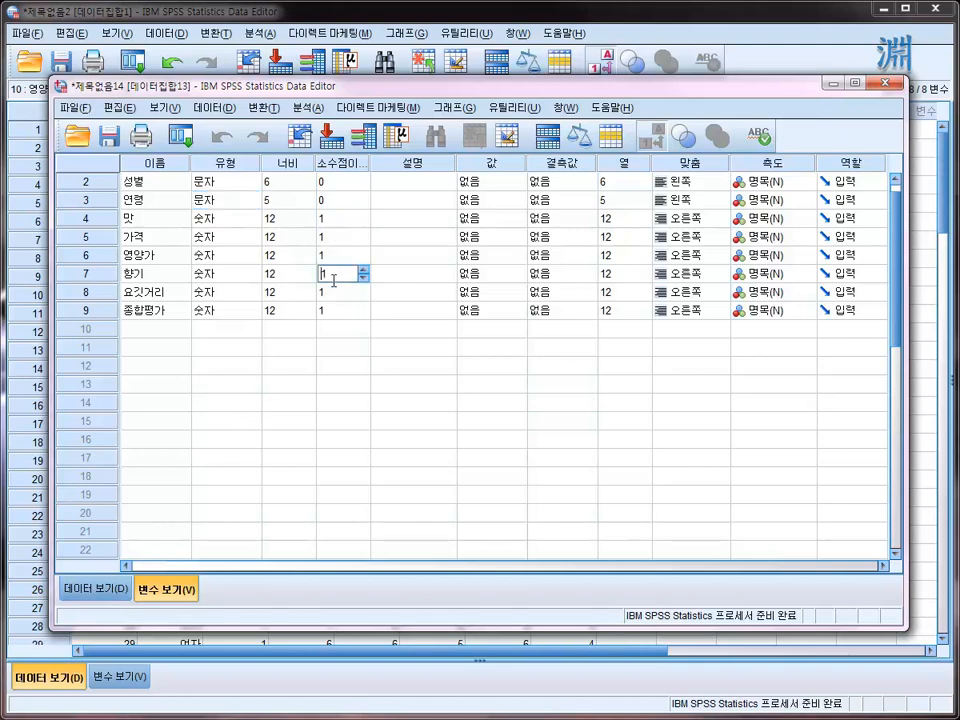
# - Inspect the imported 향기 and 가격 values in the case data and return to the variable definitions
pyautogui.click(94, 589)
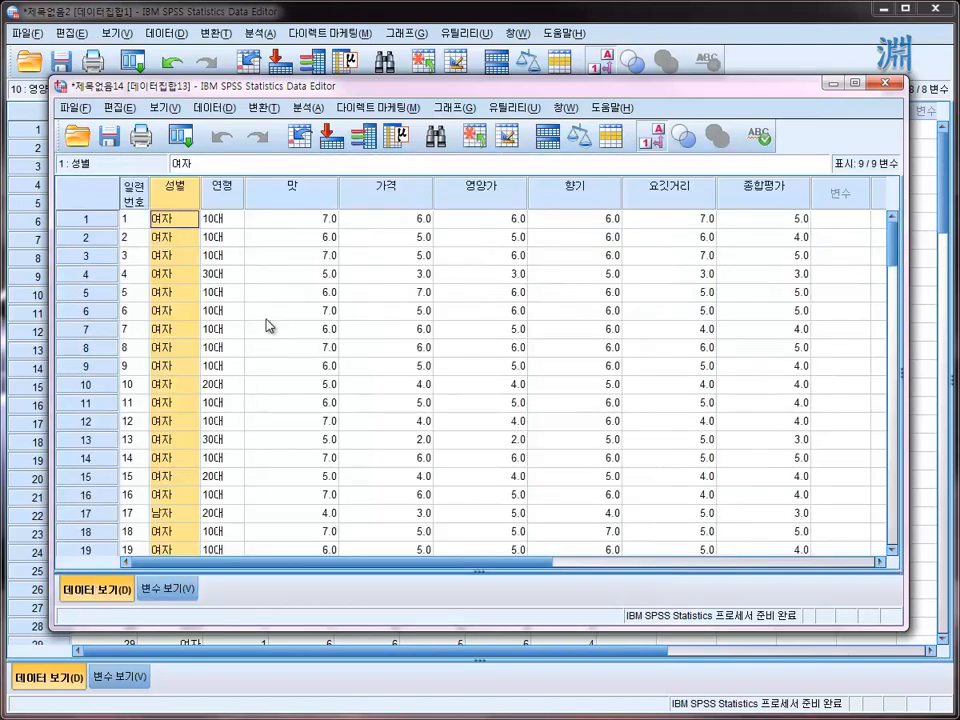
pyautogui.click(598, 219)
pyautogui.click(565, 292)
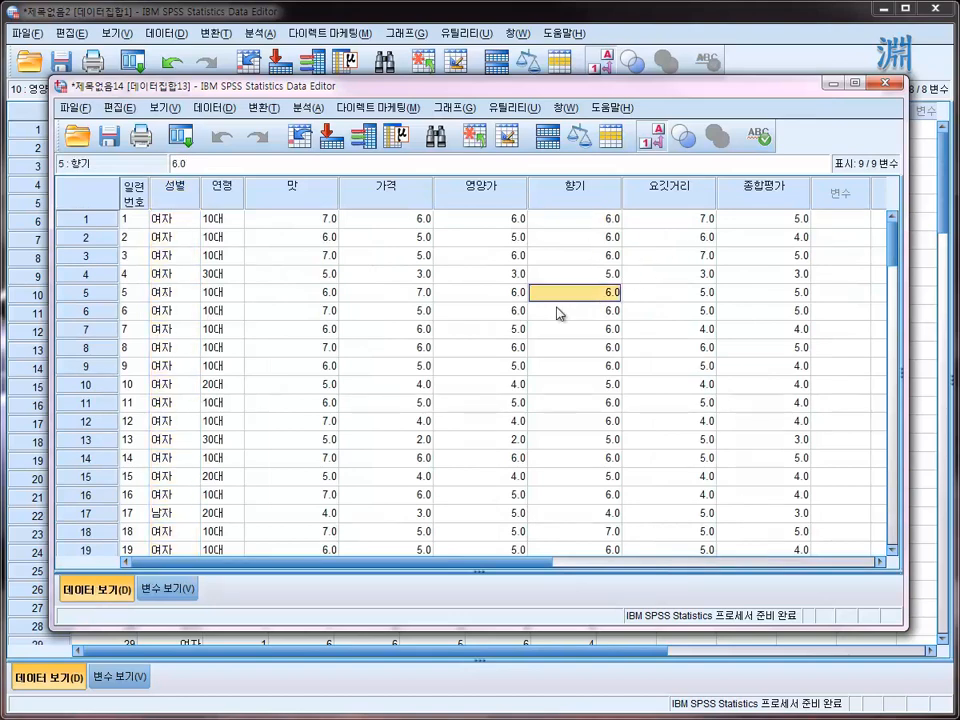
pyautogui.click(350, 256)
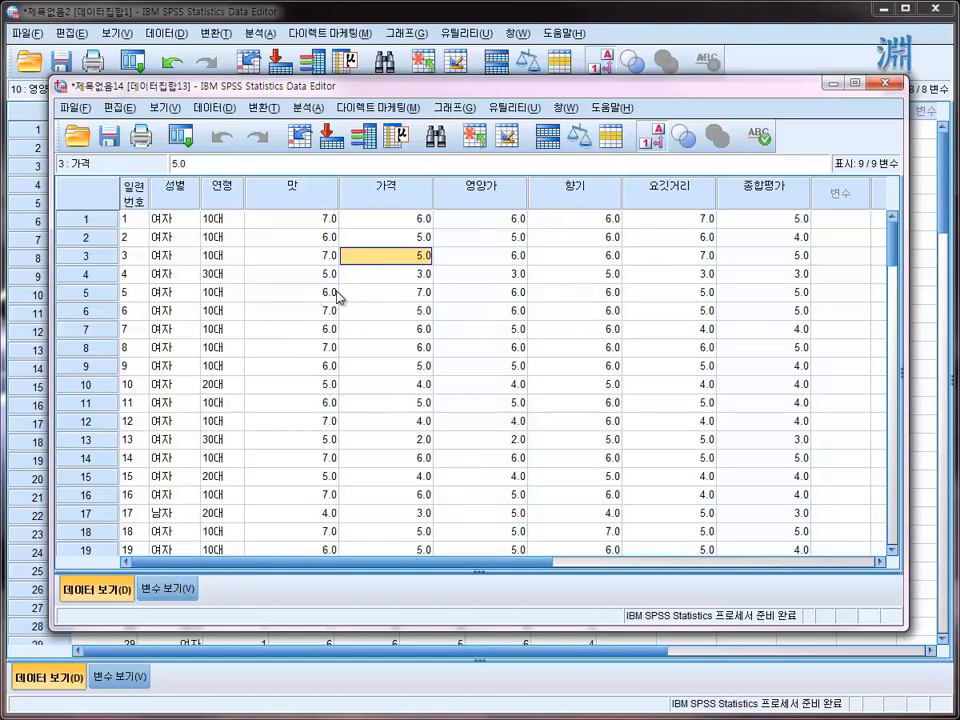
pyautogui.click(168, 592)
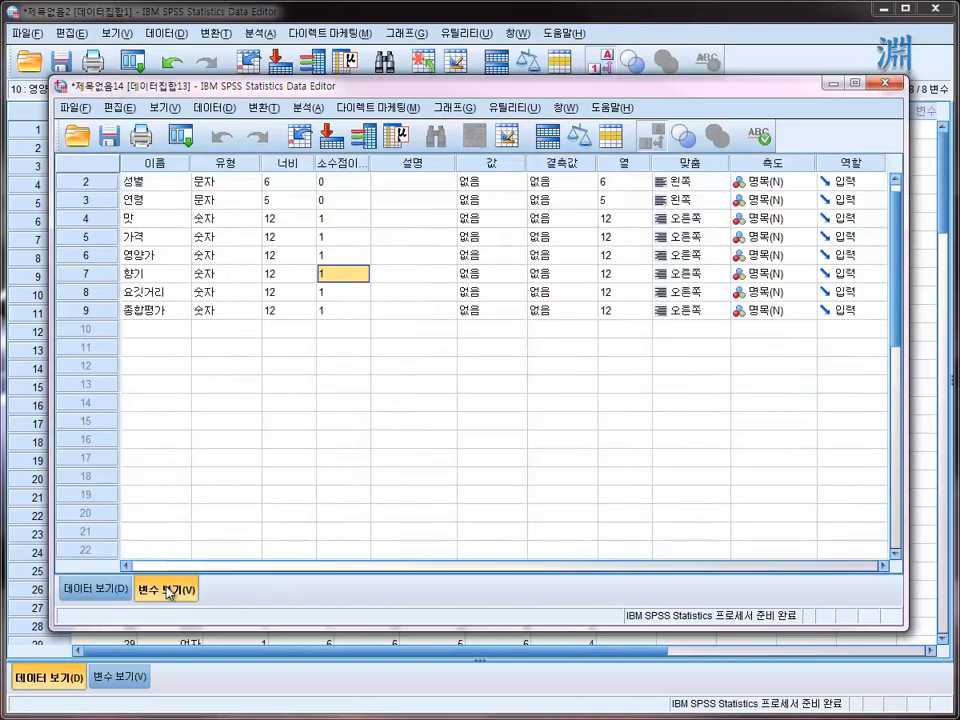
# - Set the number of decimal places of the variable 맛 to 0
pyautogui.click(336, 219)
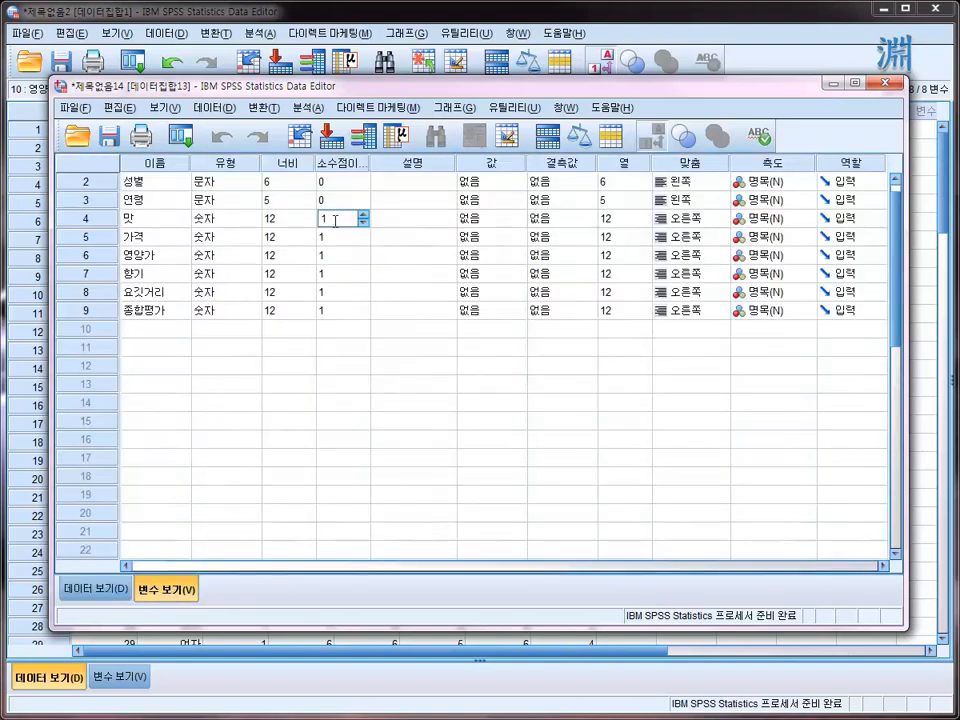
pyautogui.write('0')
pyautogui.click(357, 272)
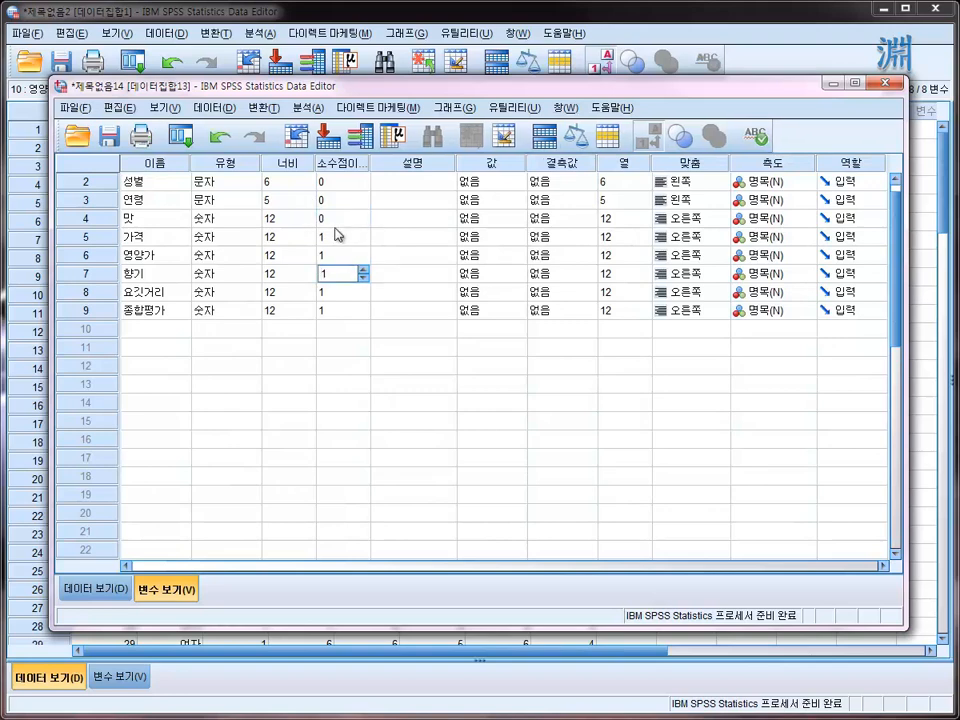
pyautogui.click(338, 220)
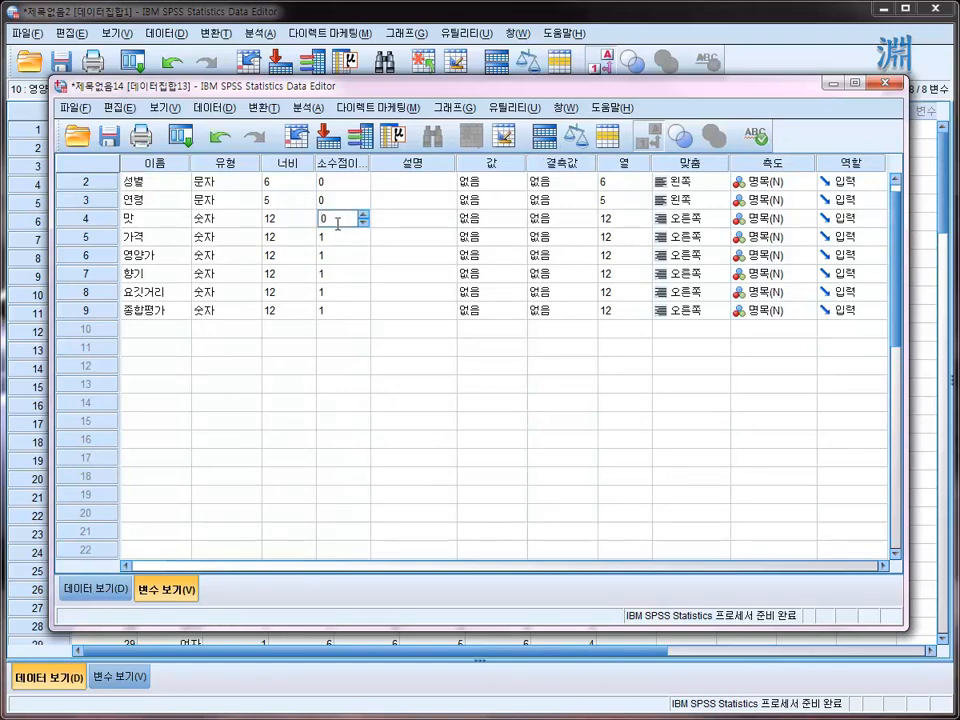
pyautogui.click(347, 237)
pyautogui.click(345, 217)
pyautogui.click(348, 236)
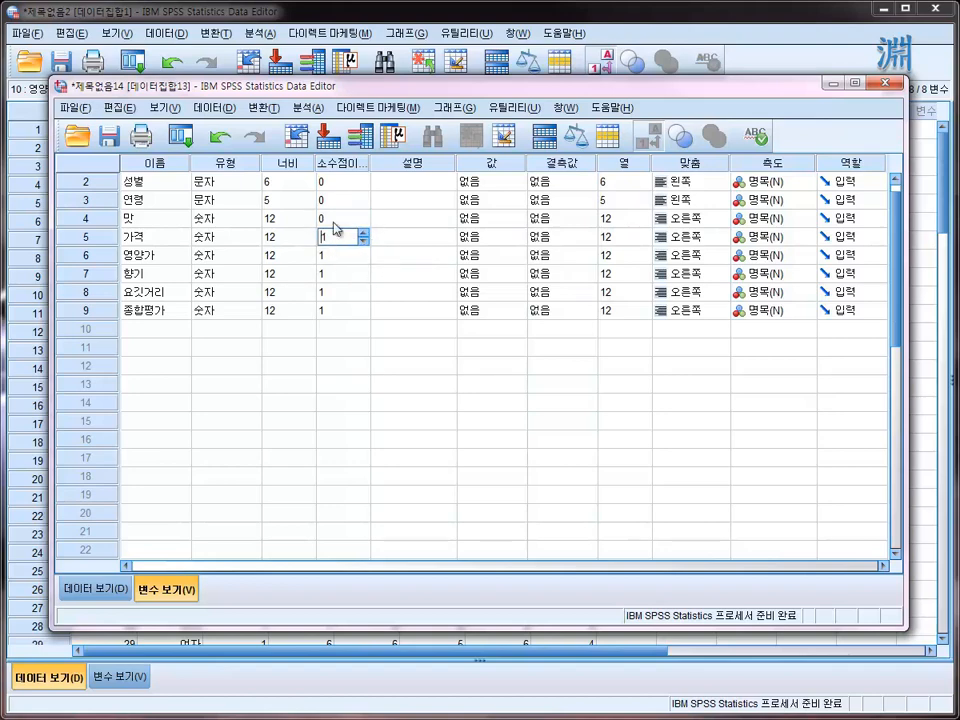
pyautogui.click(335, 219)
pyautogui.click(322, 238)
pyautogui.click(349, 188)
pyautogui.click(342, 218)
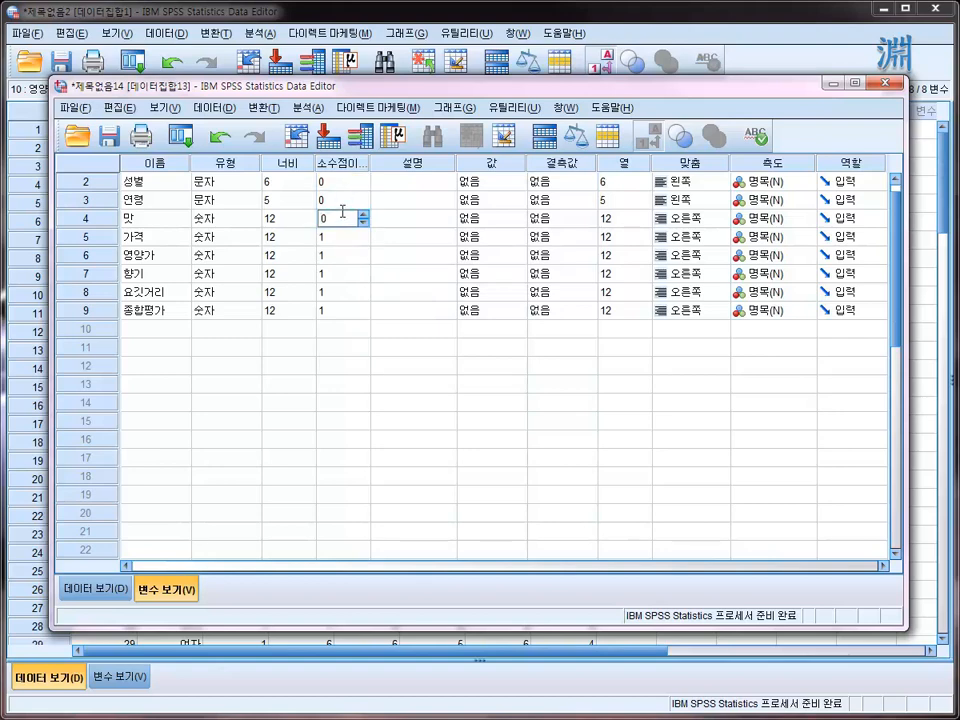
pyautogui.click(340, 203)
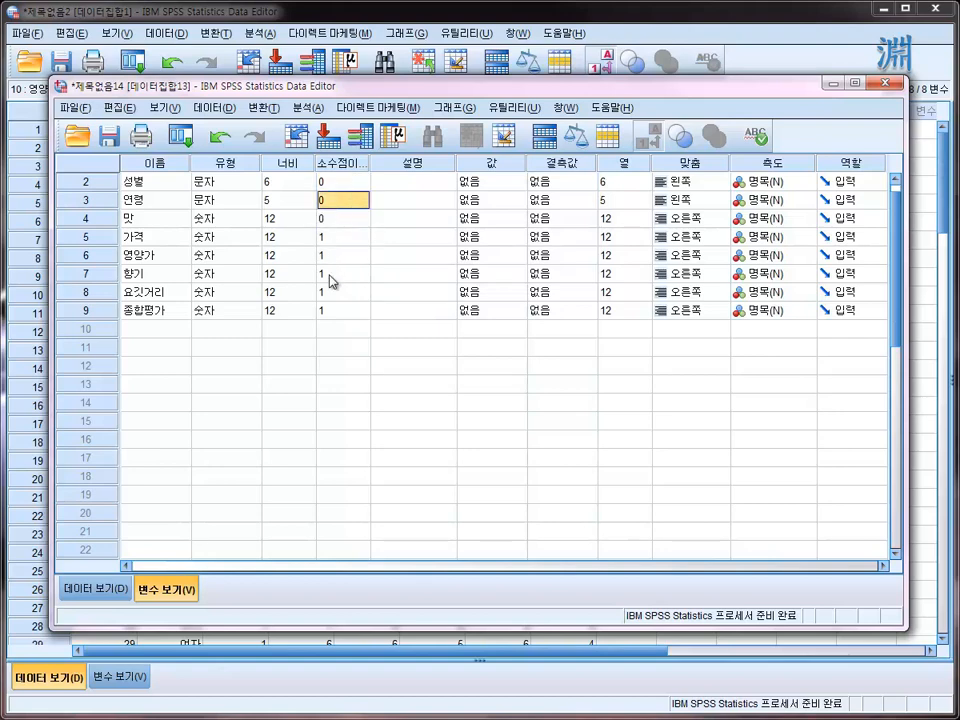
# - Set the decimal places of 가격, 영양가, 향기, 요깃거리 and 종합평가 to 0, pasting the value across the selected variables
pyautogui.click(342, 219)
pyautogui.moveTo(342, 238); pyautogui.dragTo(346, 320)
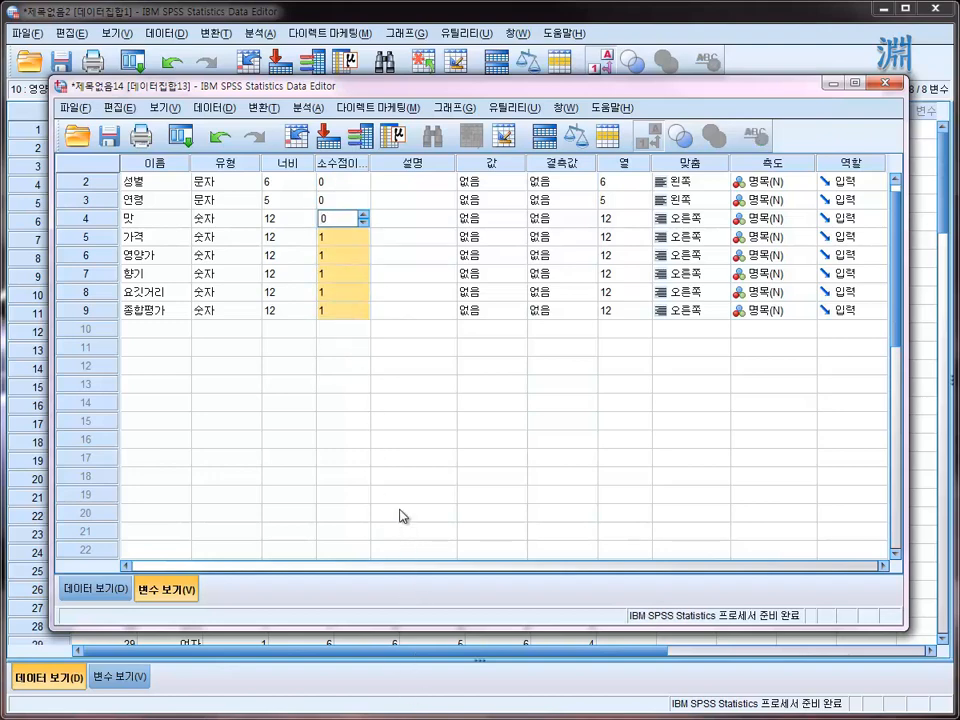
pyautogui.write('0')
pyautogui.press('BackSpace')
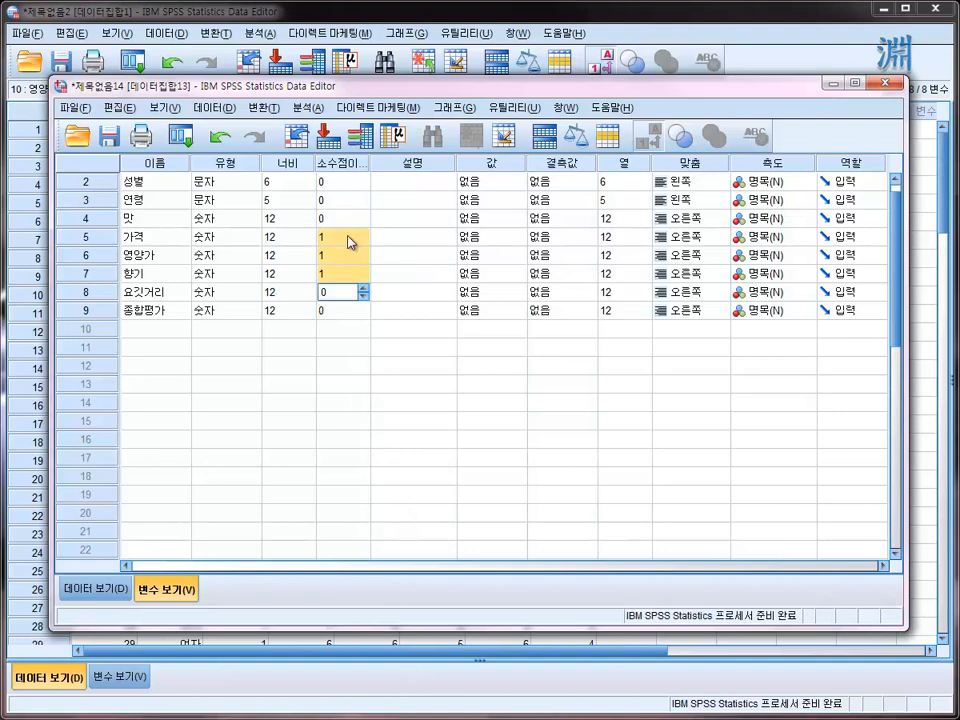
pyautogui.rightClick(348, 237)
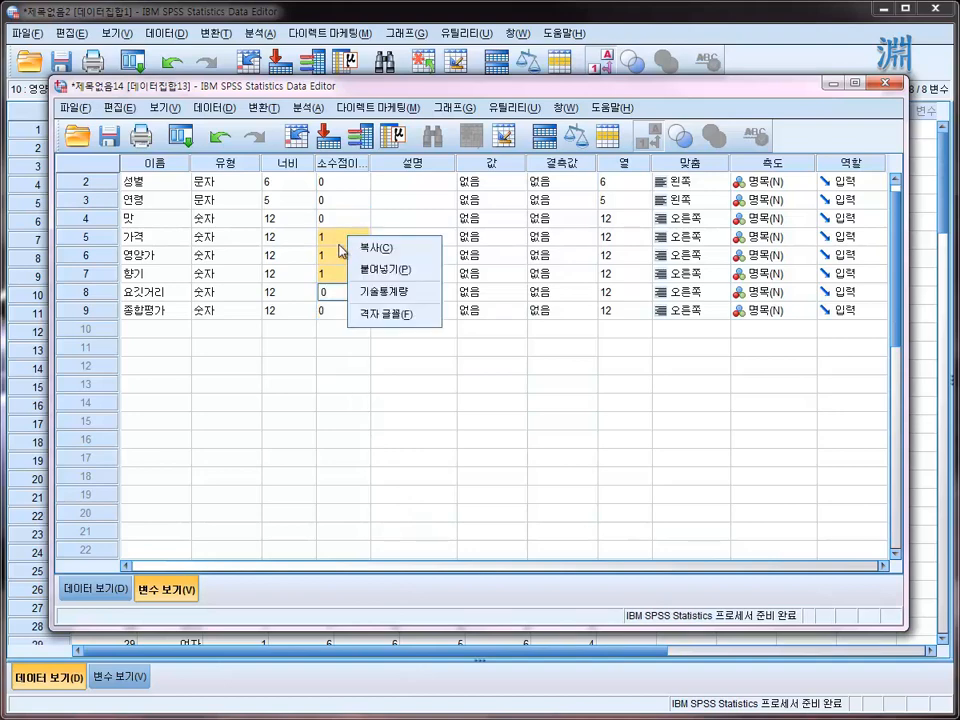
pyautogui.click(379, 269)
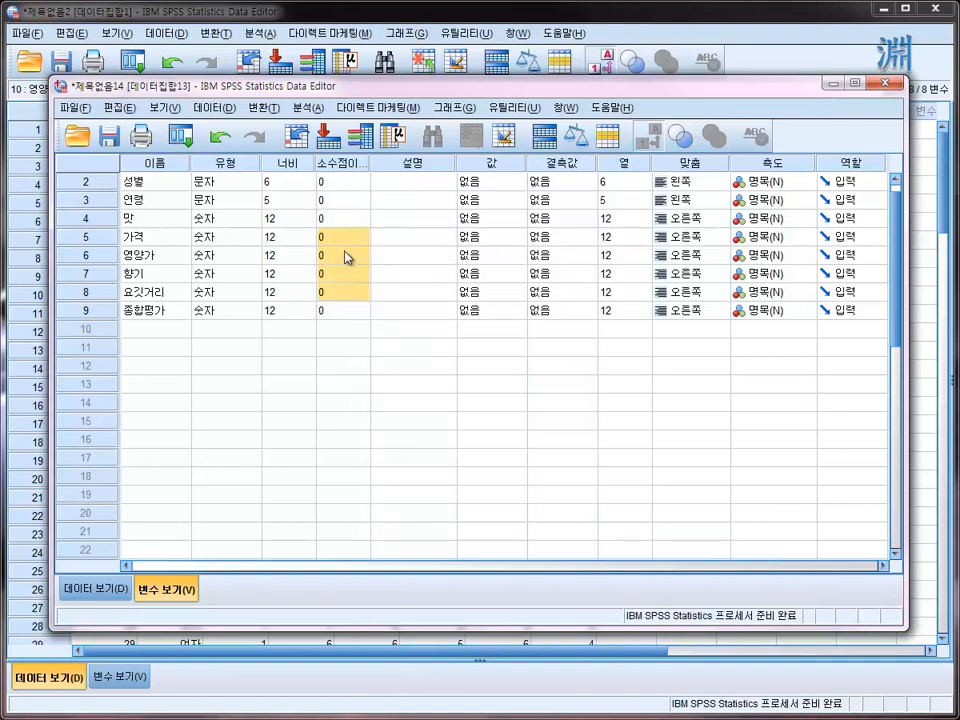
pyautogui.click(338, 311)
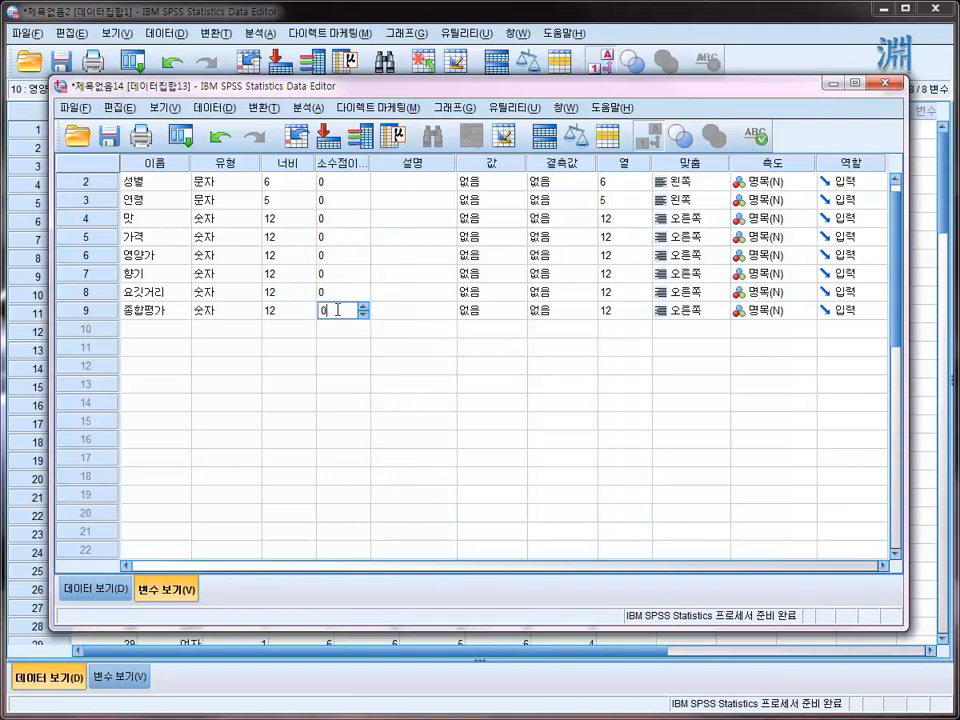
# - Select the decimal places of 가격 through 종합평가 together and bring up the copy and paste options for them
pyautogui.click(339, 240)
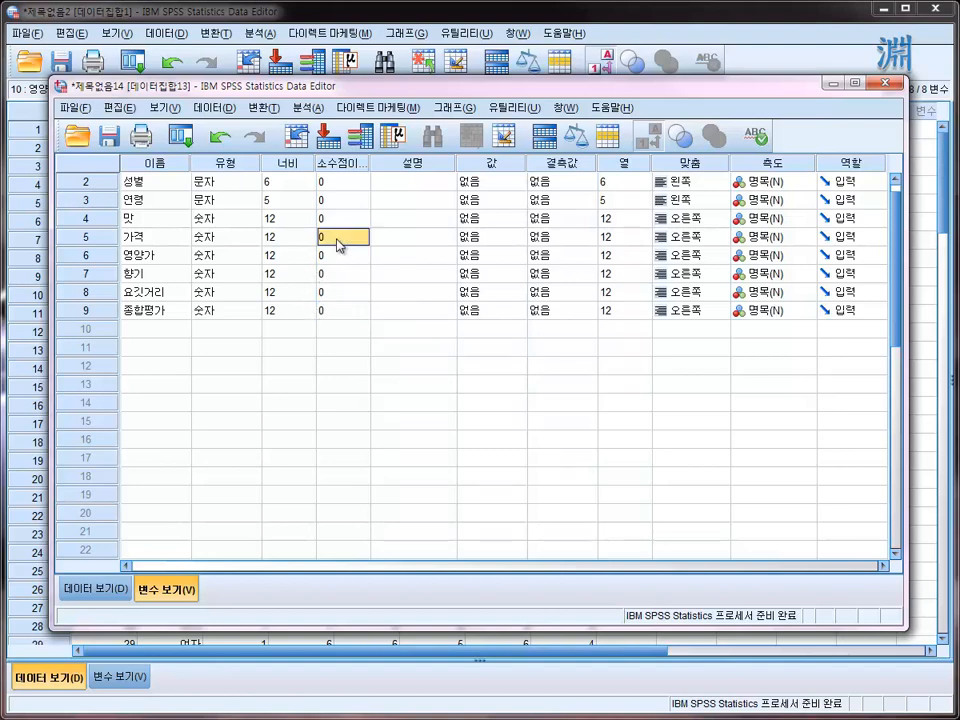
pyautogui.moveTo(337, 241); pyautogui.dragTo(343, 313)
pyautogui.rightClick(340, 313)
pyautogui.rightClick(340, 241)
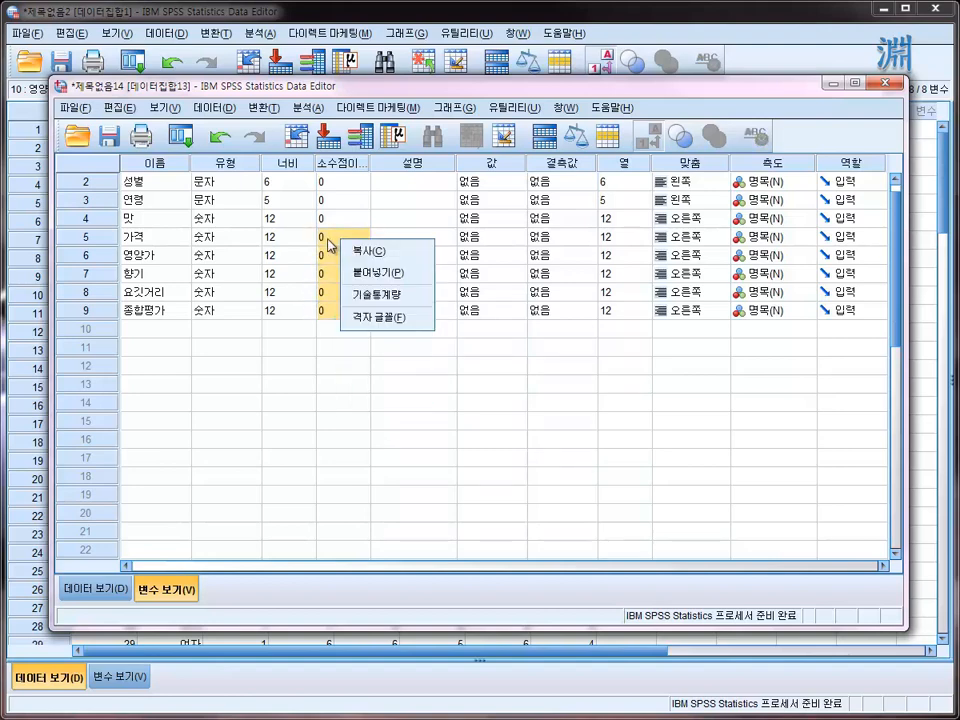
pyautogui.rightClick(322, 311)
pyautogui.rightClick(328, 317)
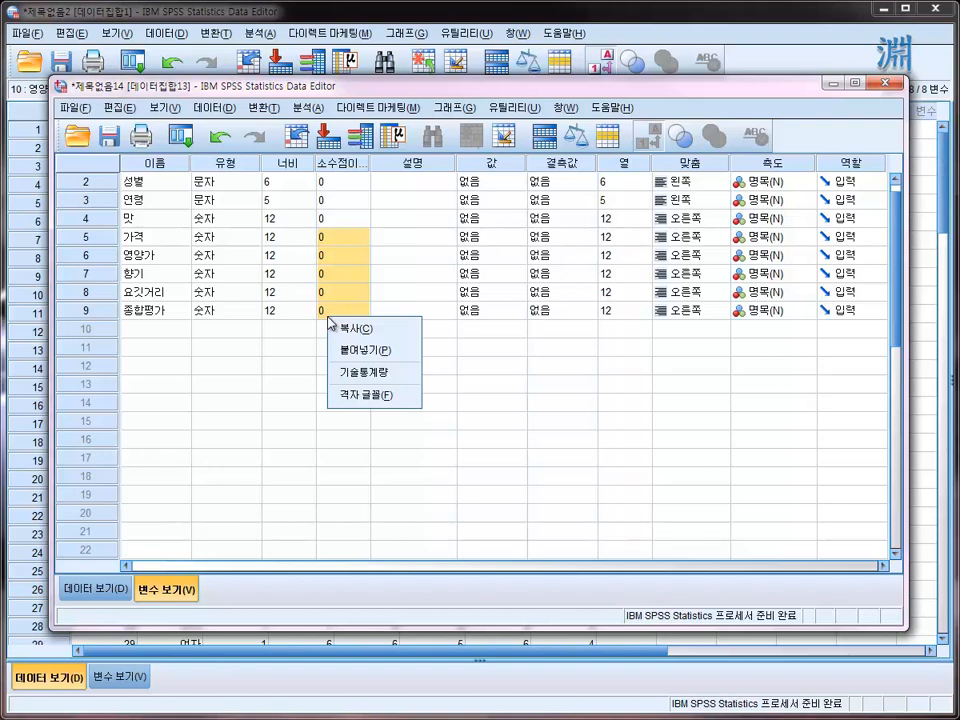
# - Set the width of the variable 맛 to 2
pyautogui.click(298, 256)
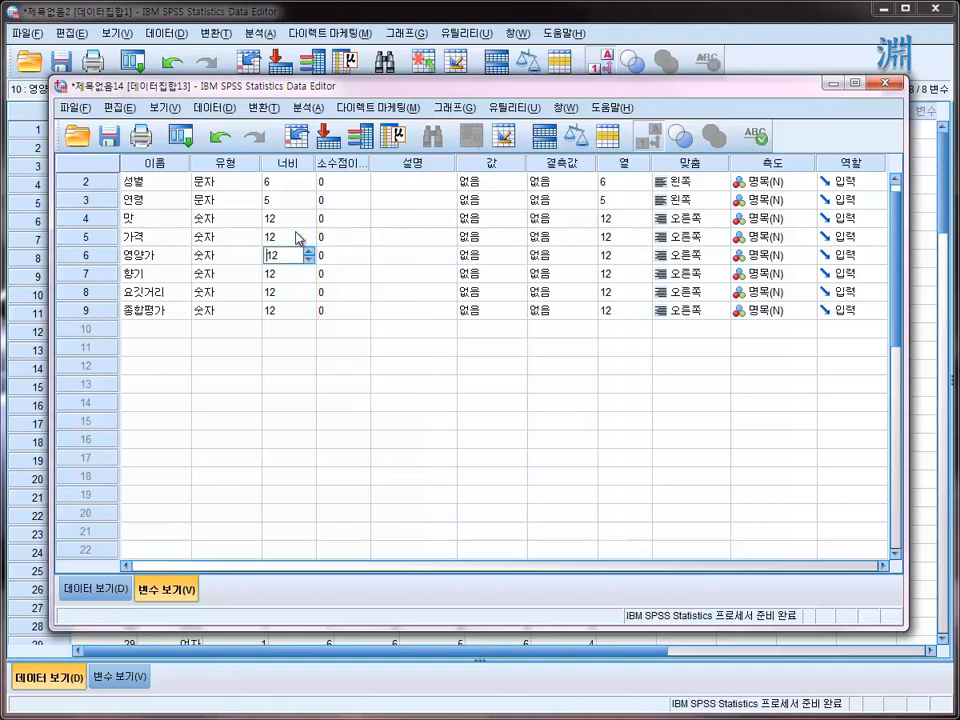
pyautogui.press('Up')
pyautogui.press('Up')
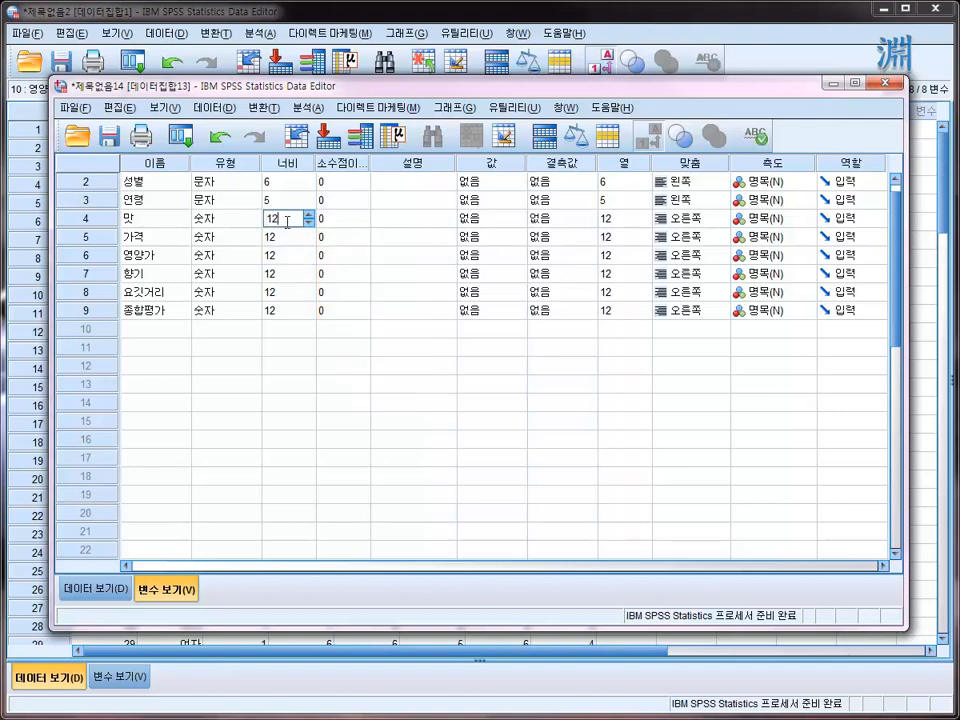
pyautogui.click(284, 310)
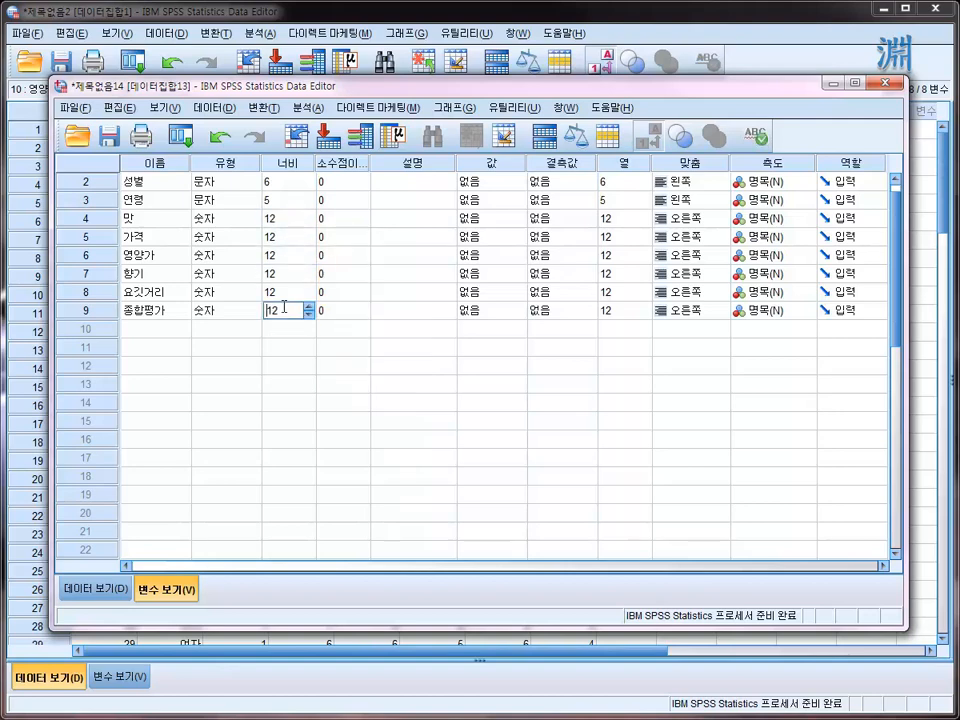
pyautogui.click(285, 218)
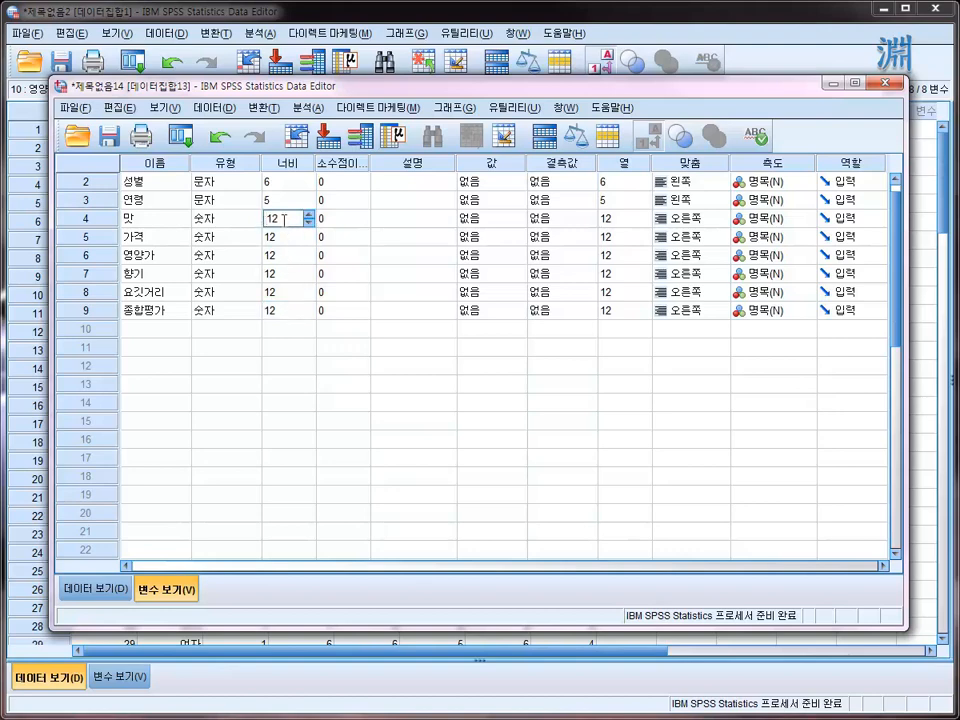
pyautogui.press('Delete')
pyautogui.click(280, 273)
pyautogui.click(279, 218)
# - Copy the width of 맛 and paste it onto 가격, 영양가, 향기, 요깃거리 and 종합평가
pyautogui.rightClick(281, 221)
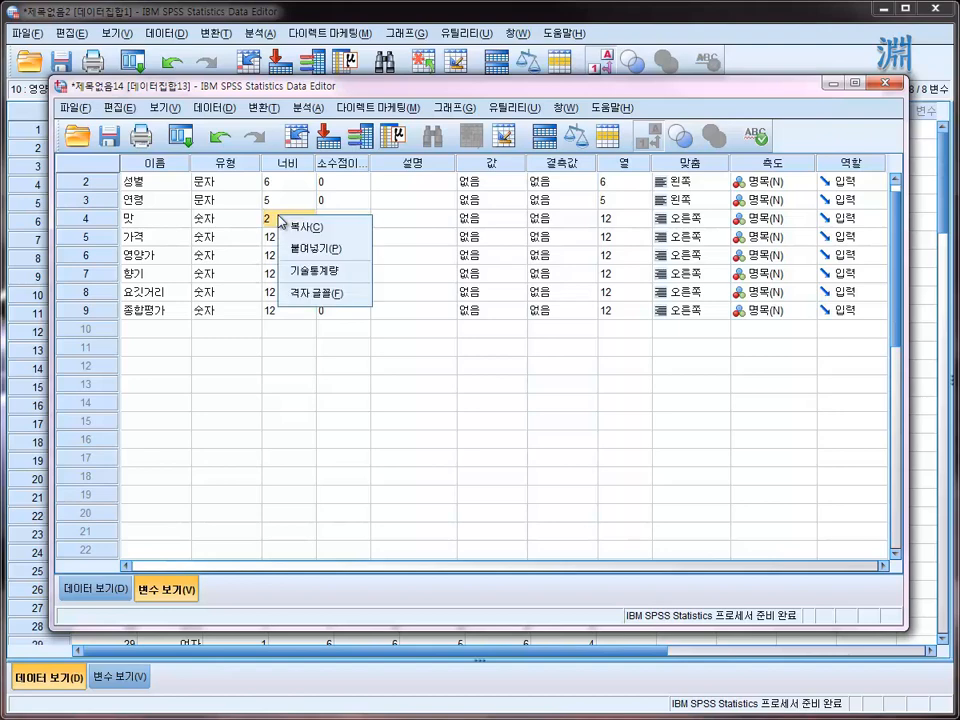
pyautogui.click(293, 233)
pyautogui.moveTo(281, 246); pyautogui.dragTo(287, 324)
pyautogui.rightClick(285, 323)
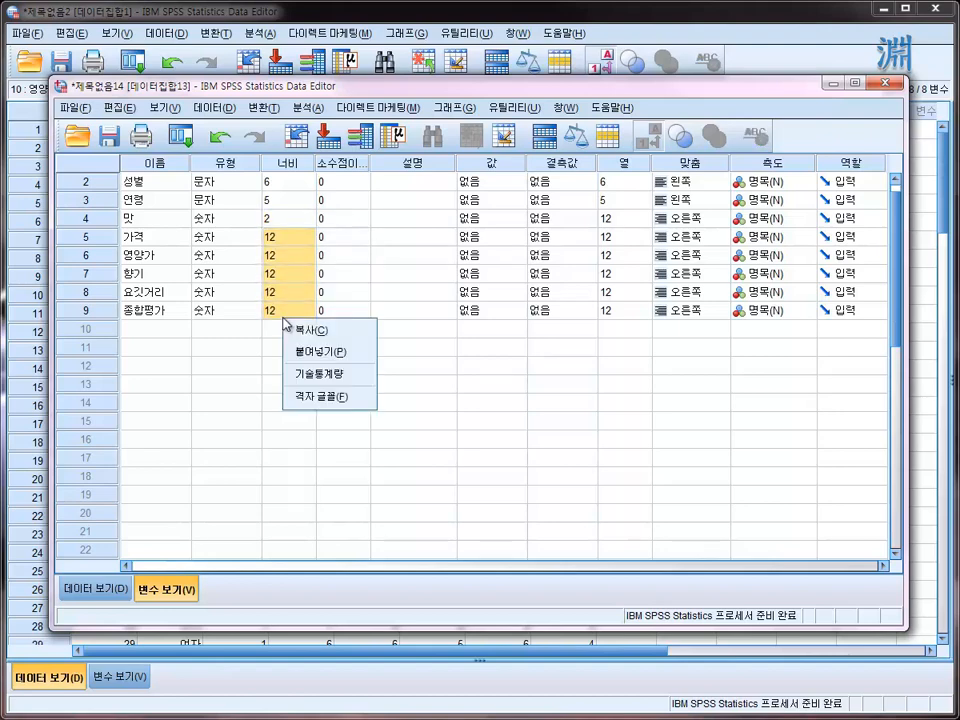
pyautogui.click(310, 353)
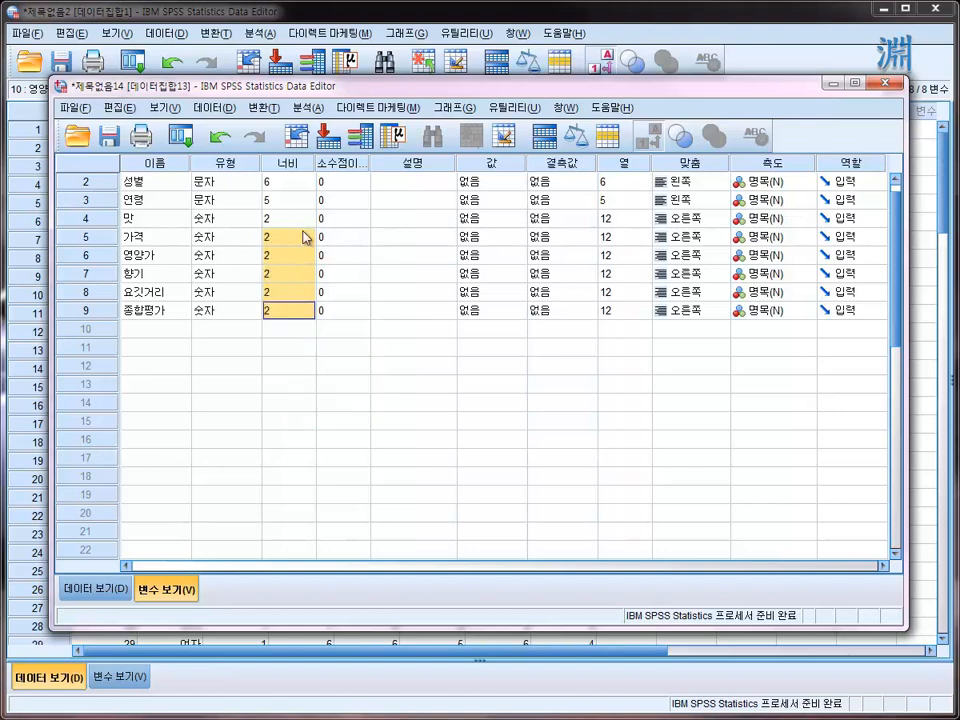
# - Check the widths of the numeric variables and examine the 성별, 연령 and 맛 values in the case data
pyautogui.click(304, 238)
pyautogui.click(287, 294)
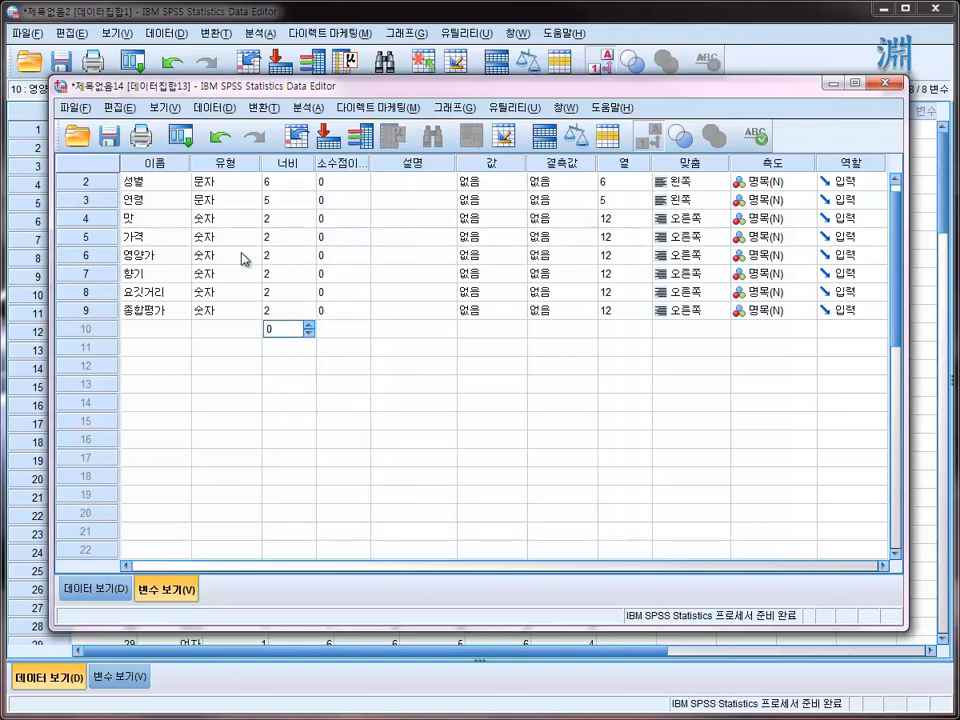
pyautogui.click(241, 254)
pyautogui.click(289, 215)
pyautogui.click(275, 296)
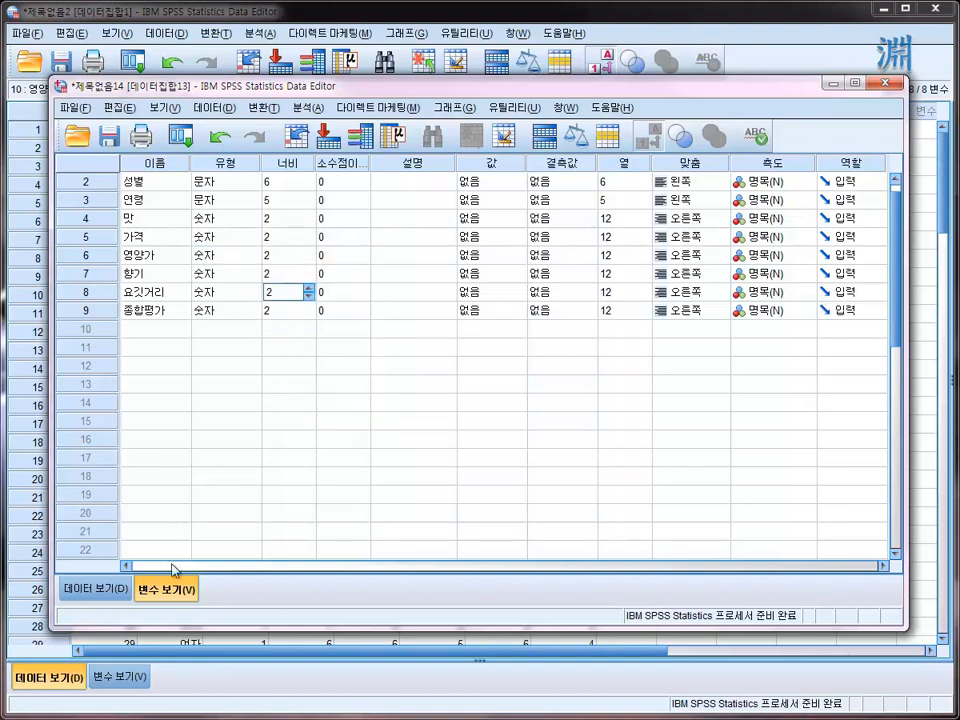
pyautogui.click(95, 589)
pyautogui.click(224, 256)
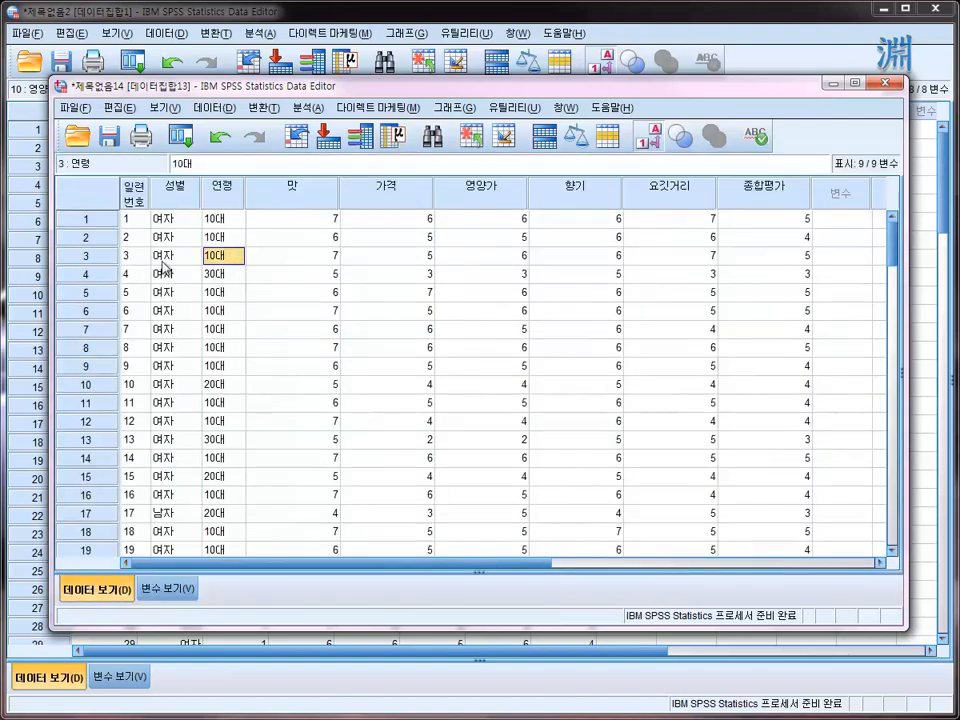
pyautogui.click(172, 256)
pyautogui.click(275, 292)
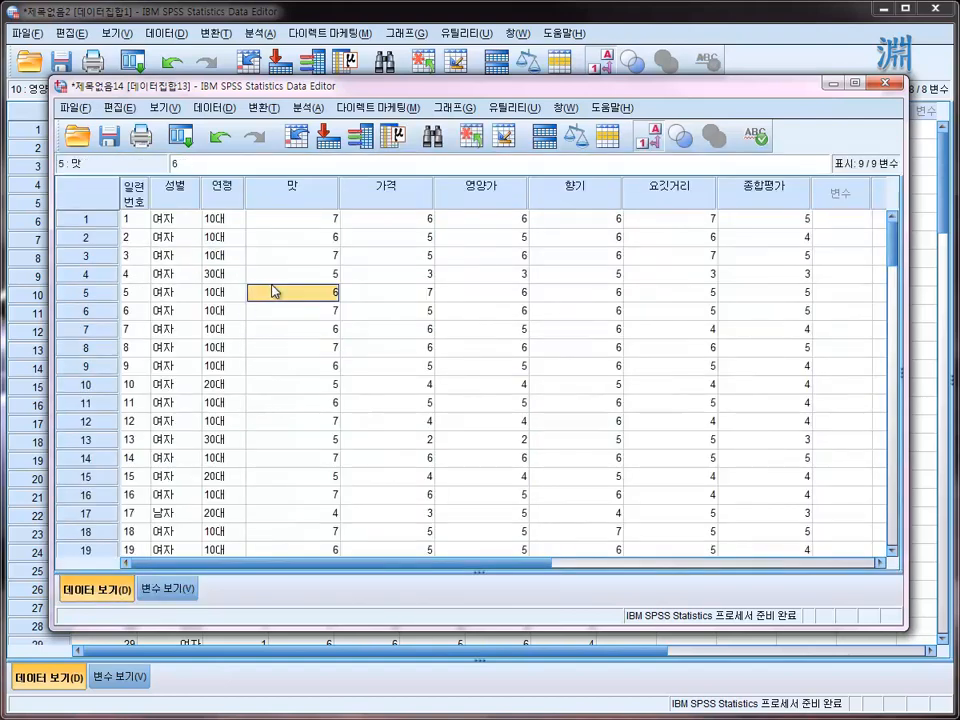
# - Start an automatic recode and add 성별 as the variable to recode
pyautogui.click(174, 219)
pyautogui.click(266, 108)
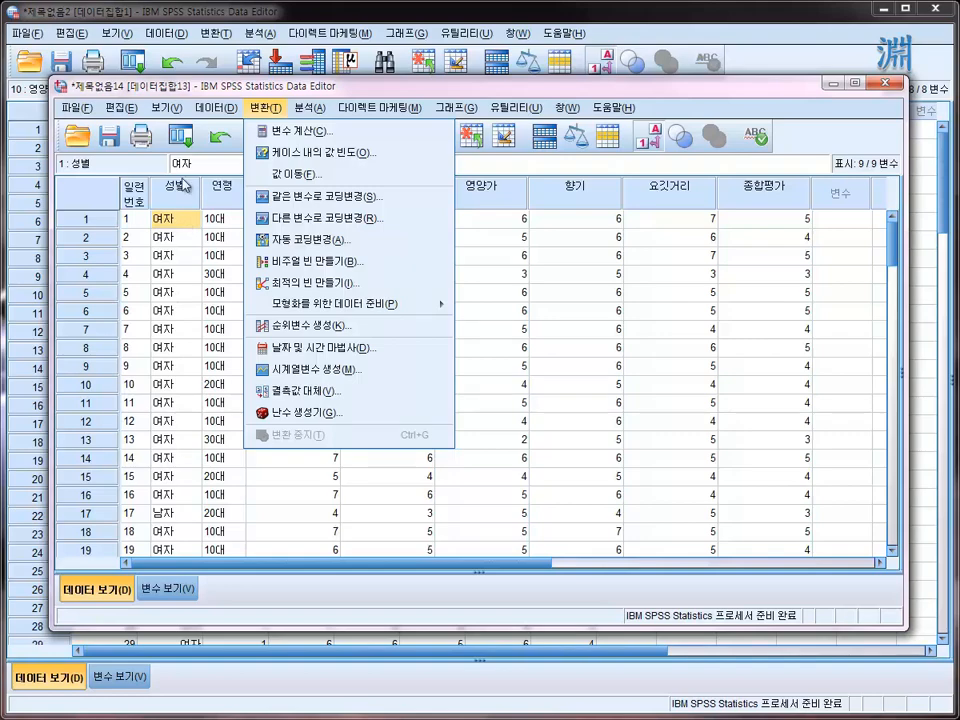
pyautogui.click(328, 243)
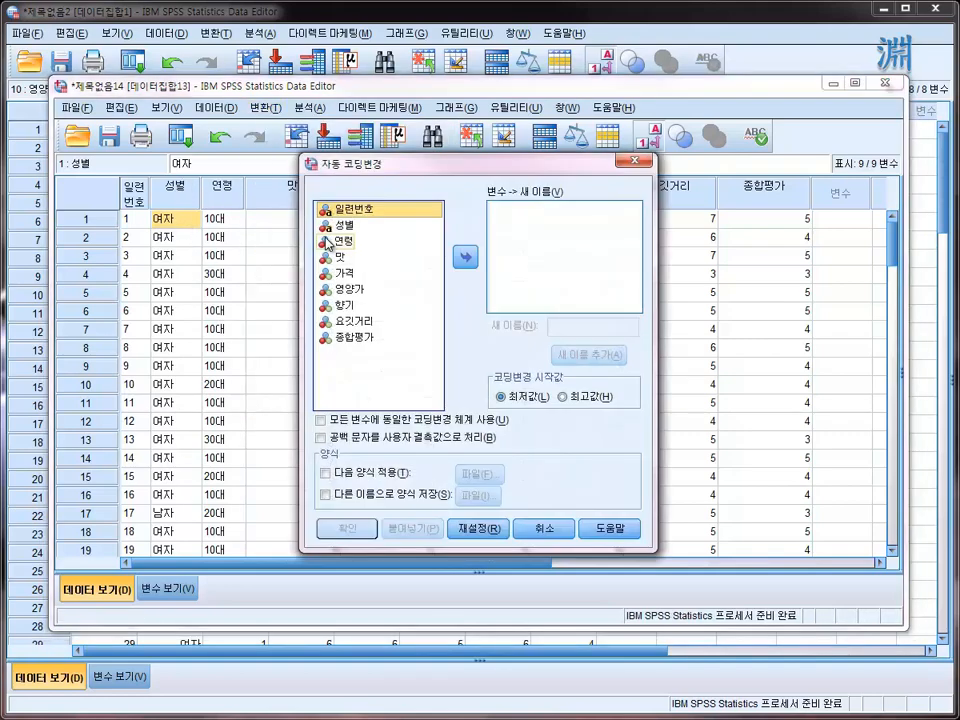
pyautogui.click(342, 228)
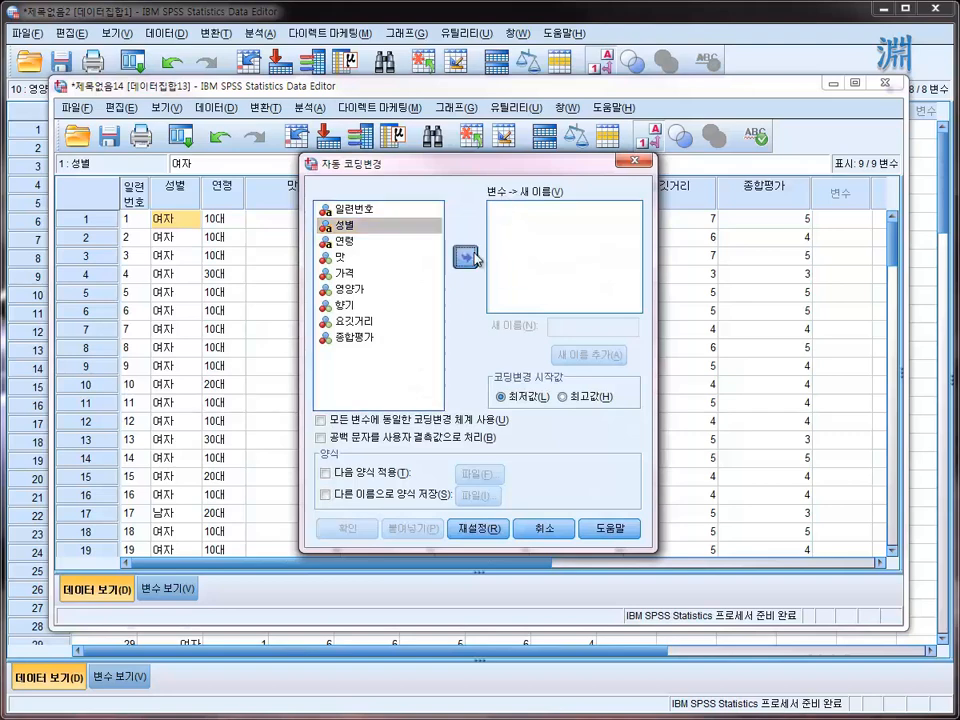
pyautogui.click(465, 257)
# - Name the recoded variable Sex and run the automatic recode
pyautogui.click(568, 321)
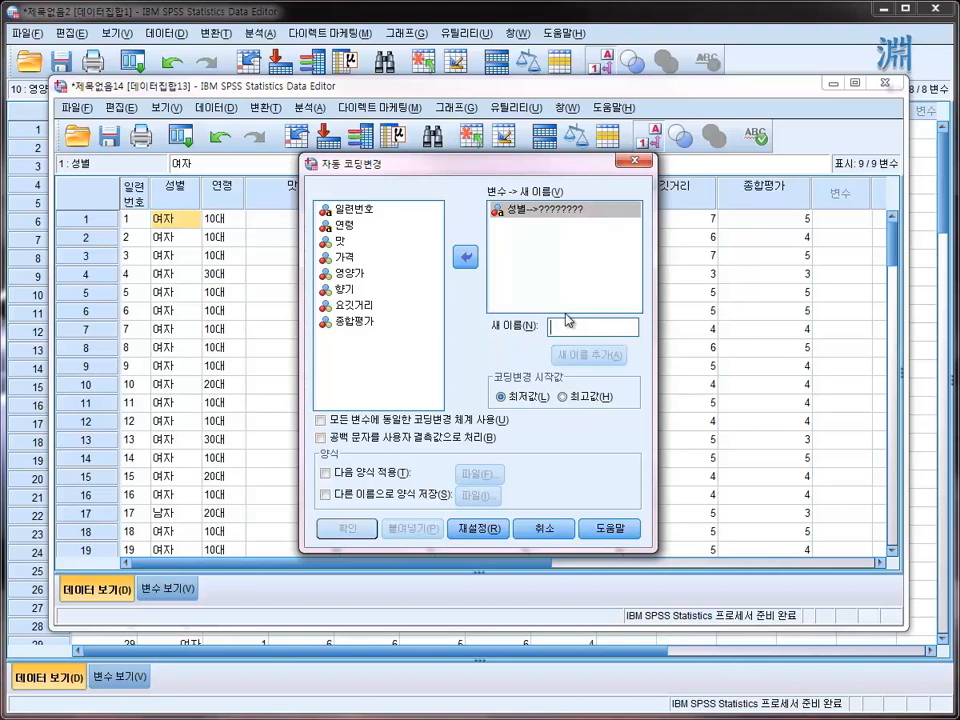
pyautogui.write('S')
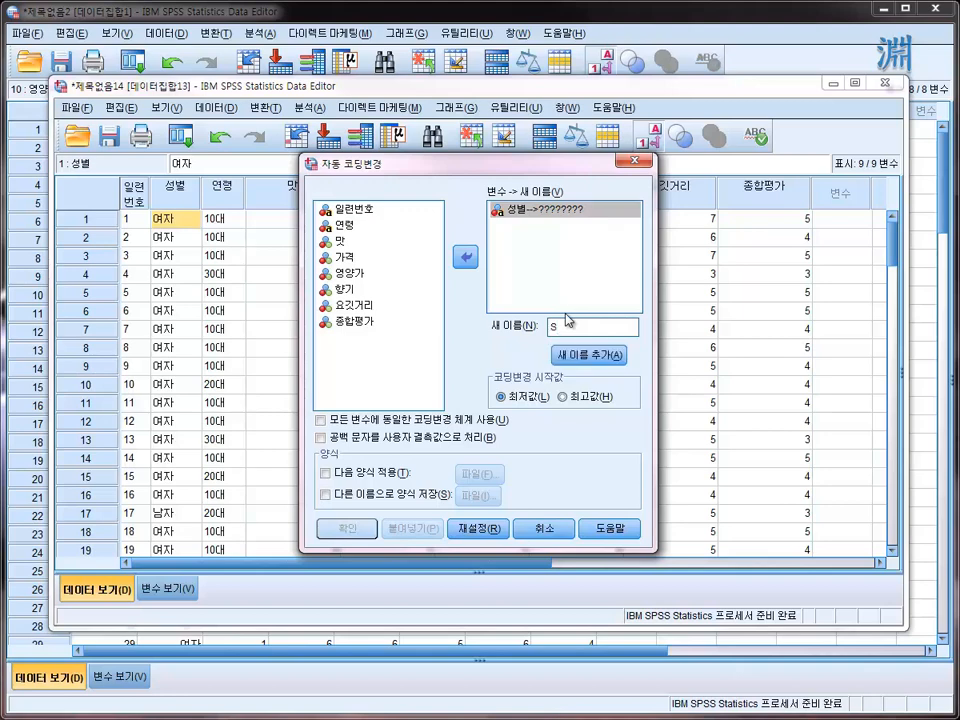
pyautogui.write('ex')
pyautogui.click(585, 355)
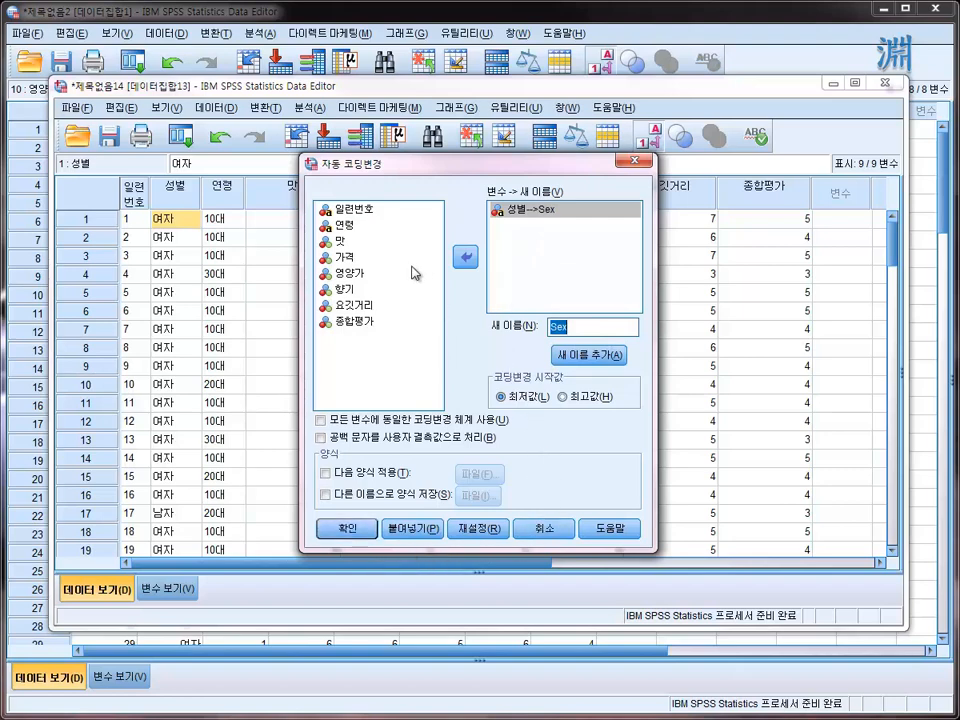
pyautogui.click(356, 531)
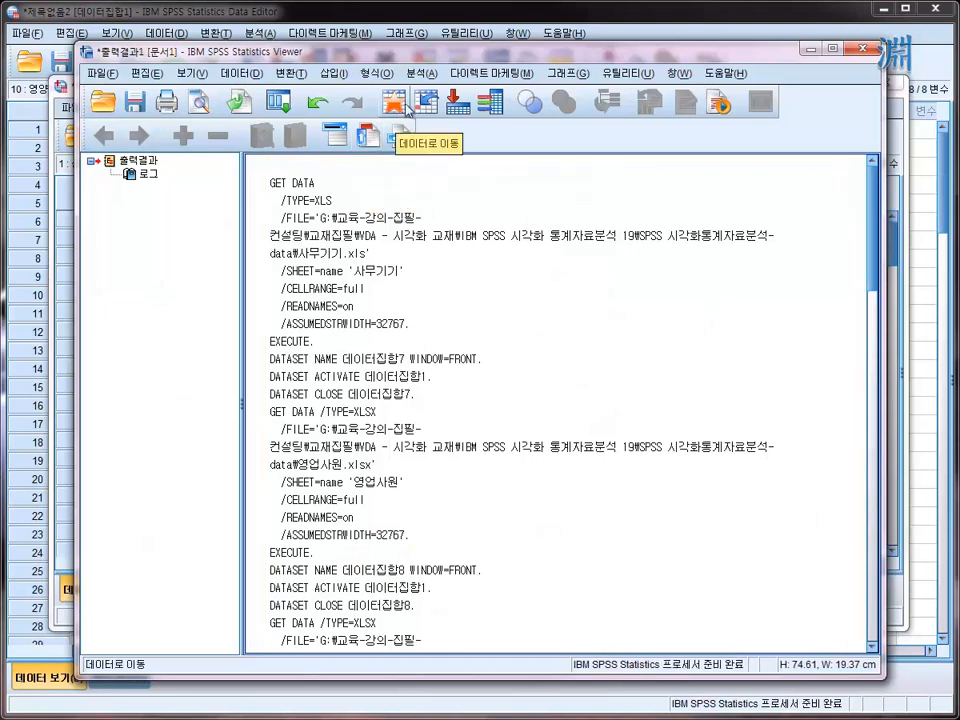
# - Return from the output viewer to the case data and toggle the value labels off and on to inspect Sex
pyautogui.click(395, 104)
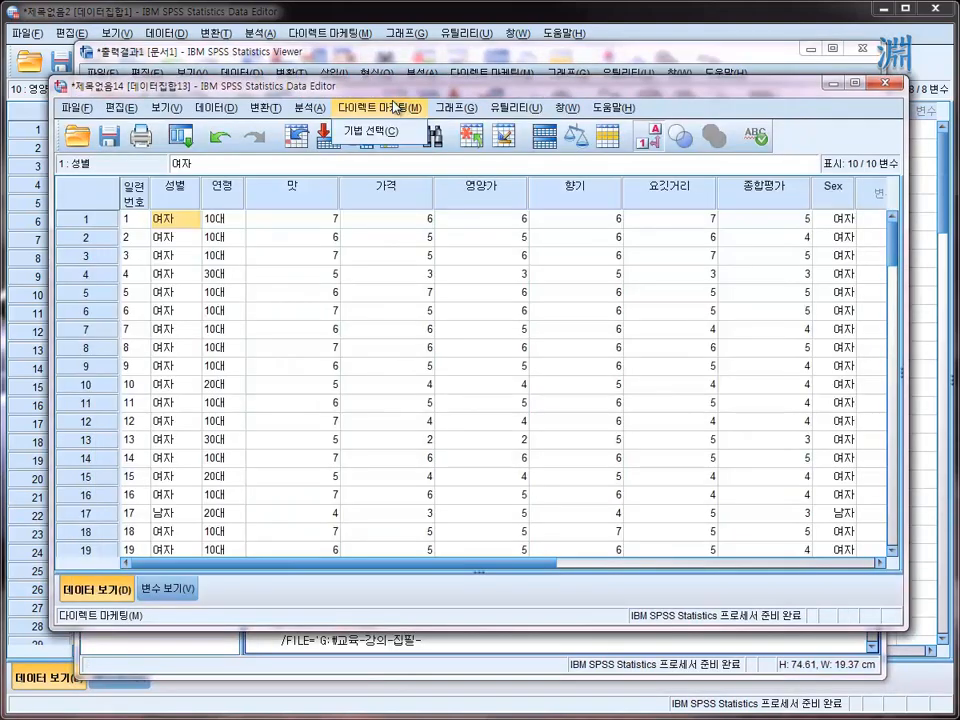
pyautogui.click(489, 257)
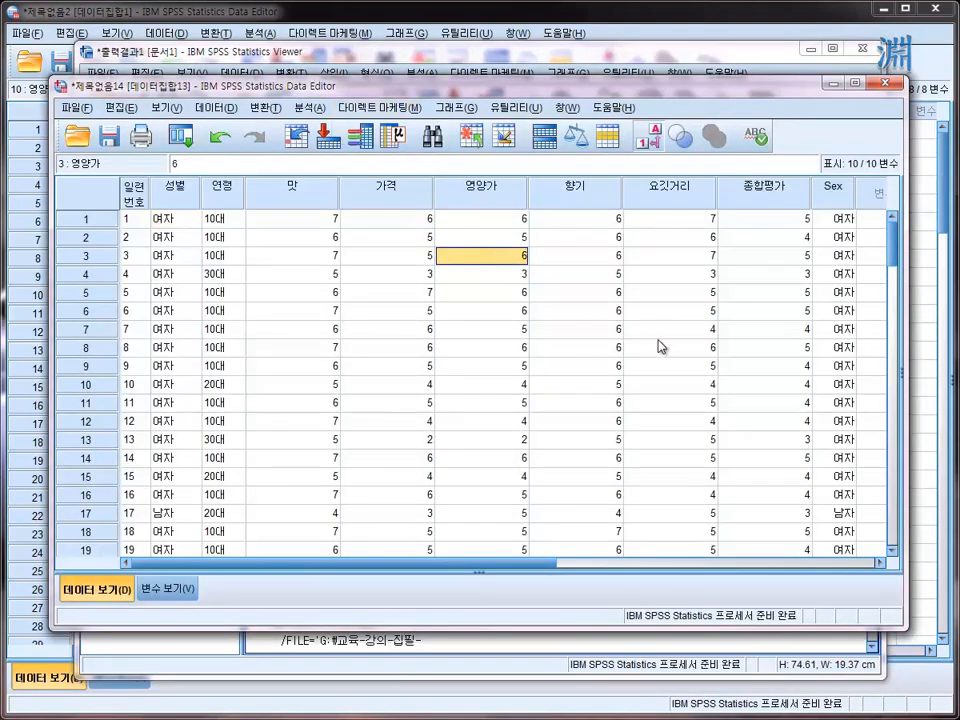
pyautogui.click(660, 347)
pyautogui.click(836, 219)
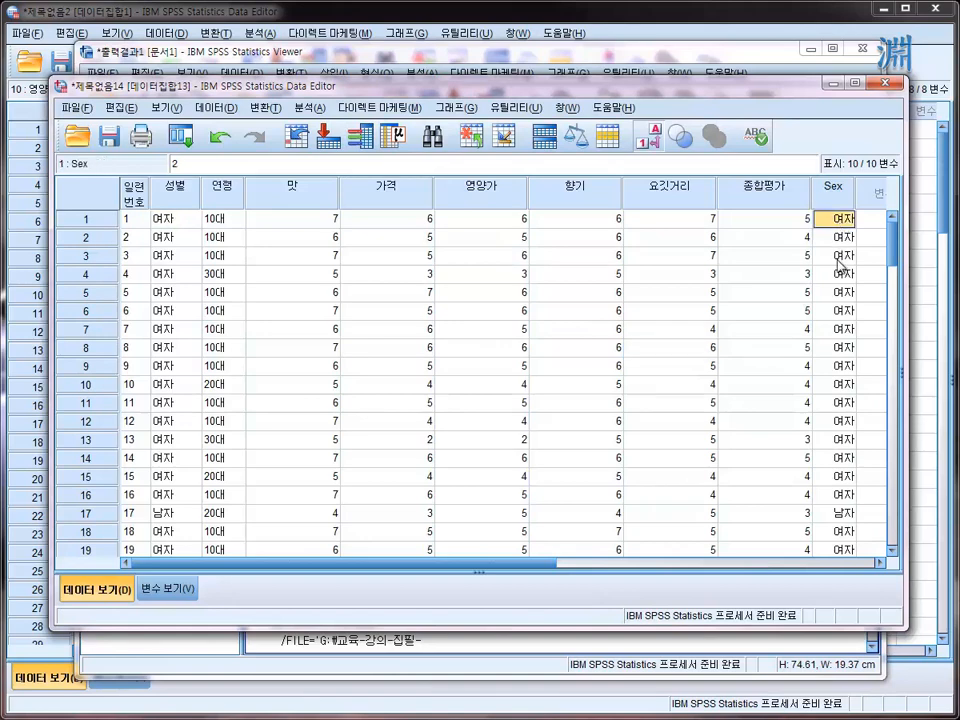
pyautogui.click(641, 146)
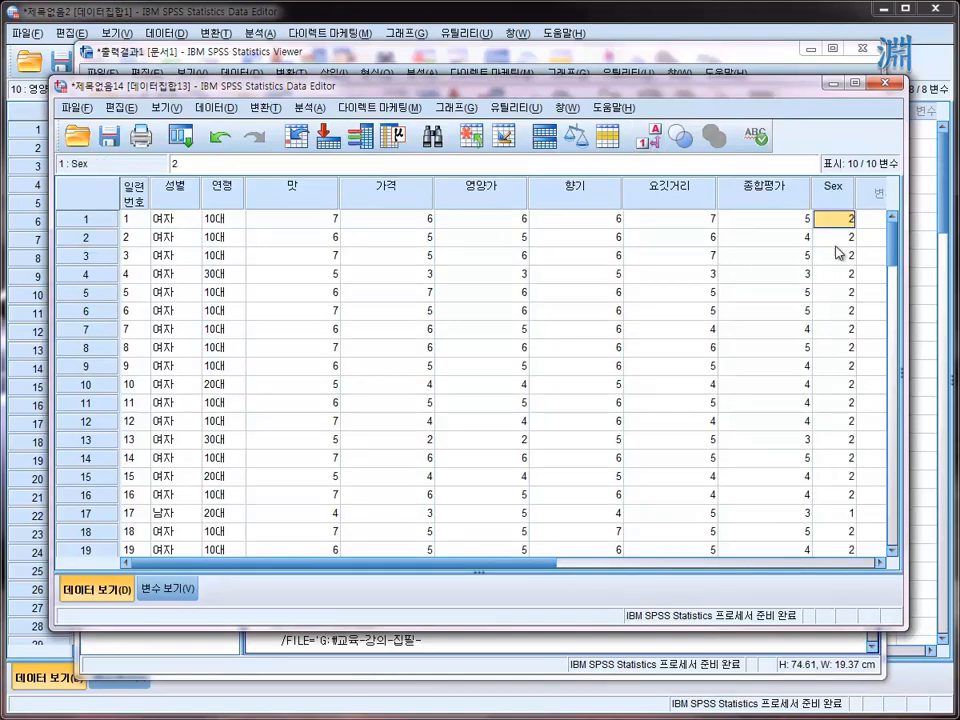
pyautogui.click(651, 136)
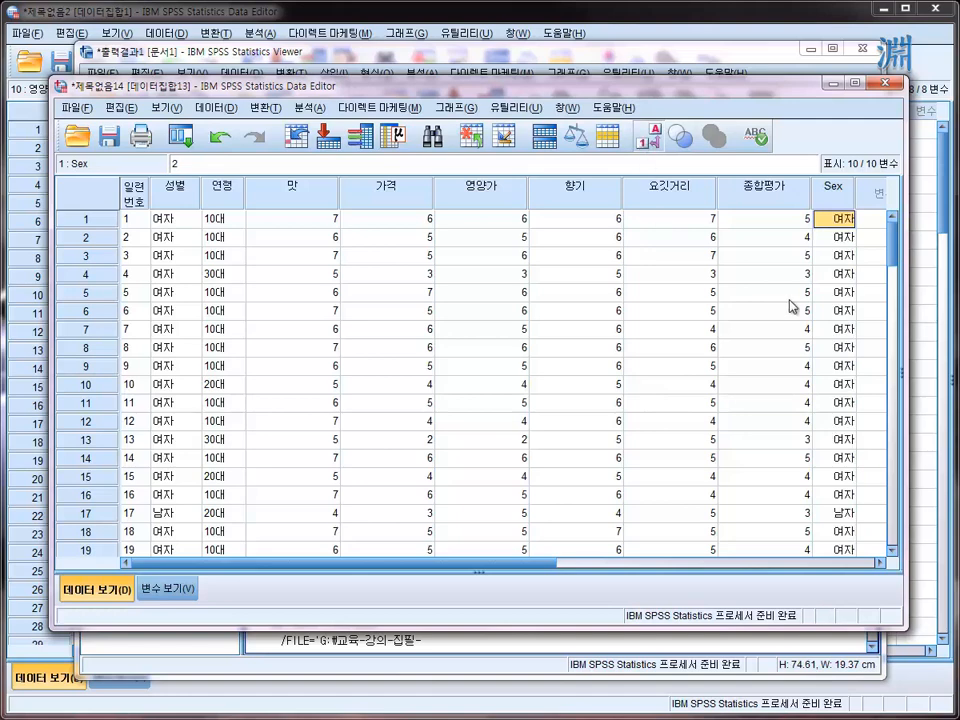
# - Compare the stored values behind 성별 and Sex in individual cases of the data
pyautogui.click(175, 237)
pyautogui.moveTo(204, 164); pyautogui.dragTo(170, 163)
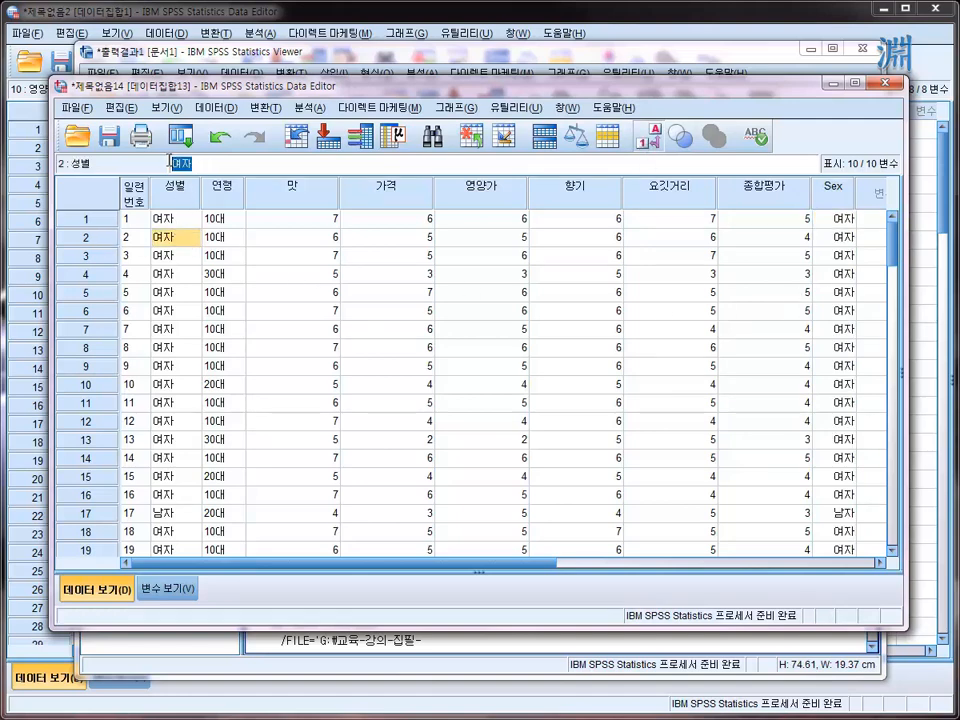
pyautogui.click(834, 218)
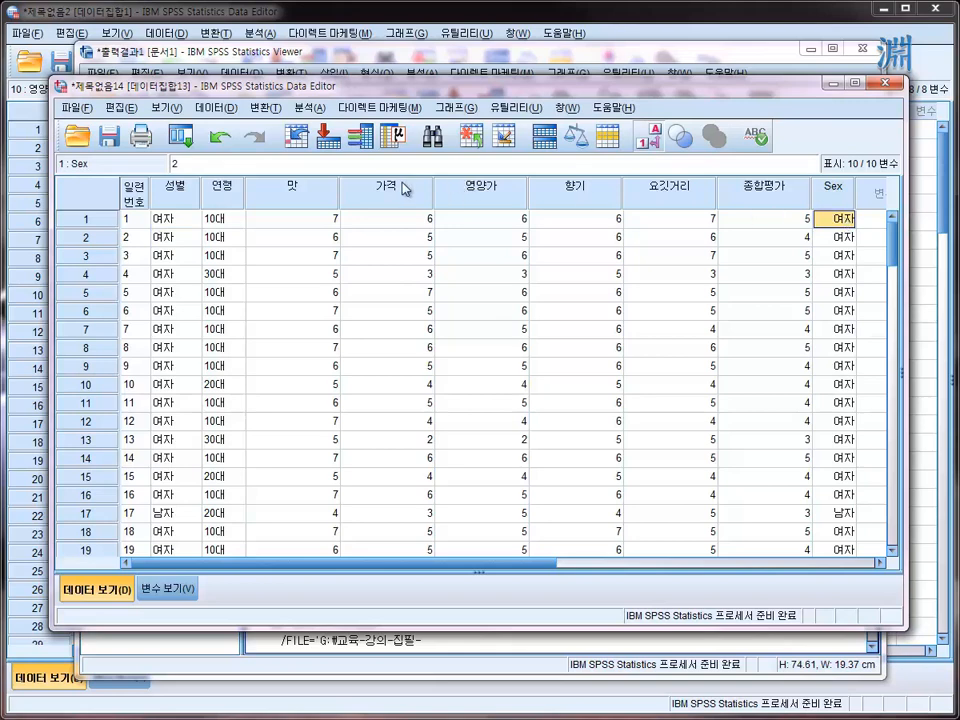
pyautogui.moveTo(186, 163); pyautogui.dragTo(171, 164)
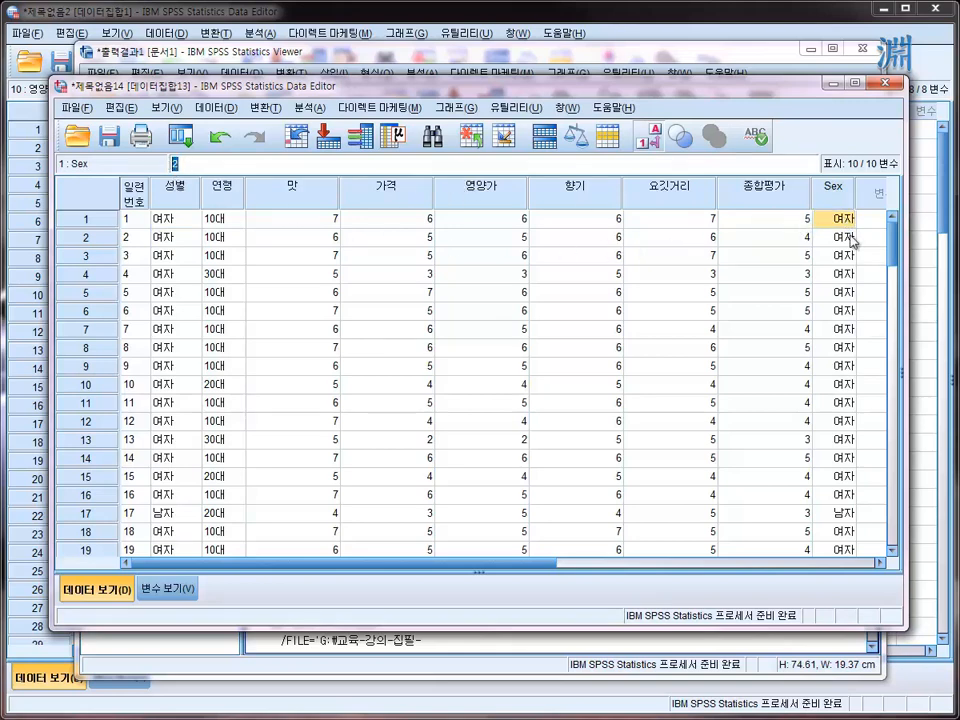
pyautogui.click(832, 196)
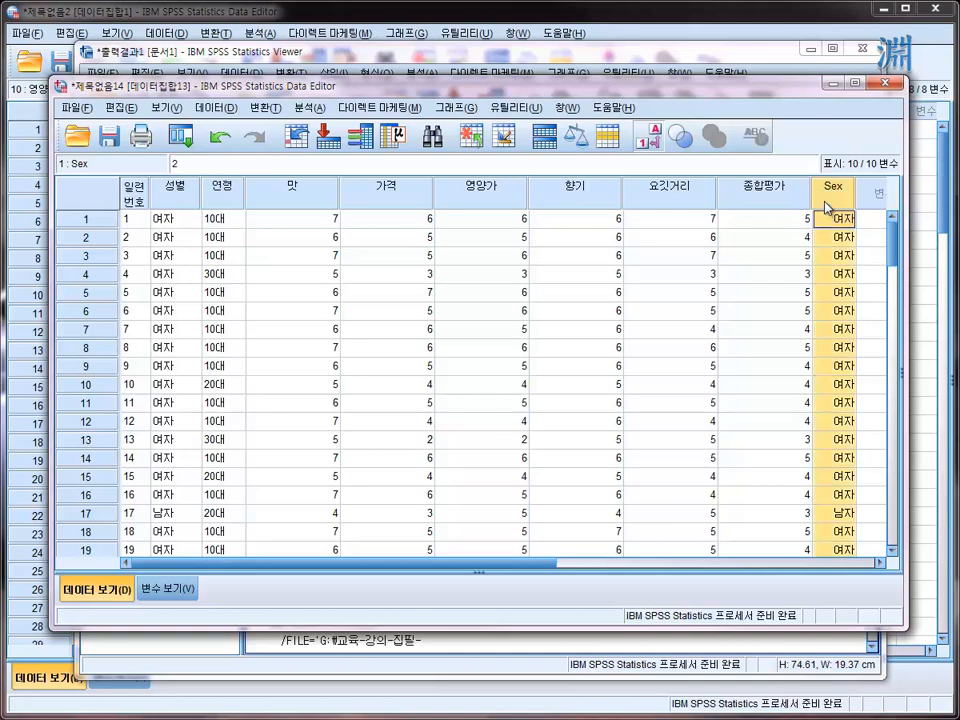
pyautogui.doubleClick(828, 364)
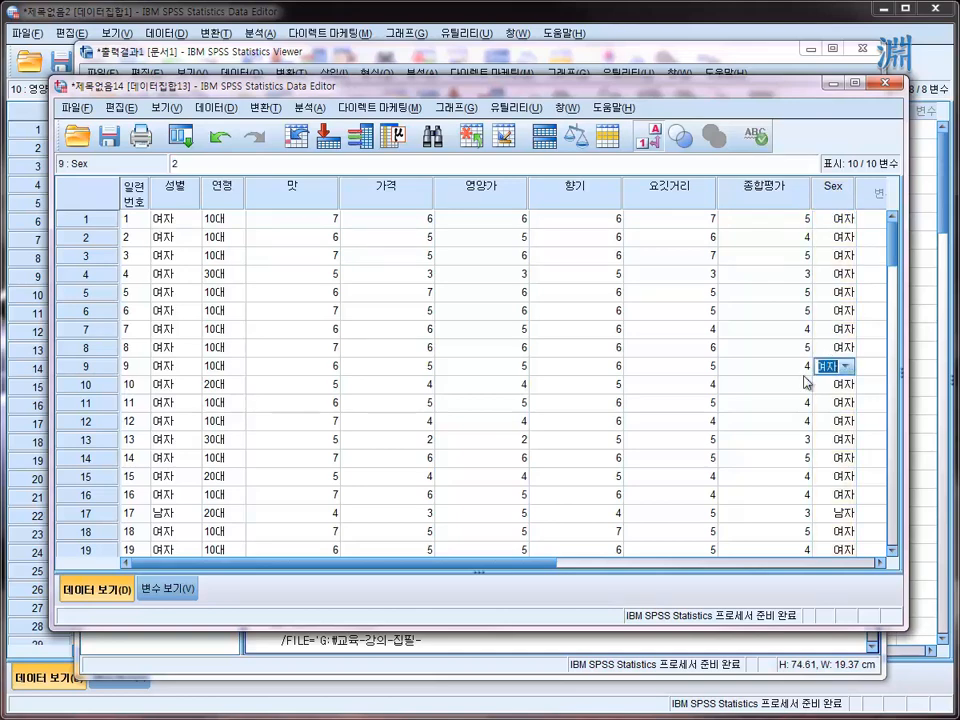
pyautogui.click(834, 221)
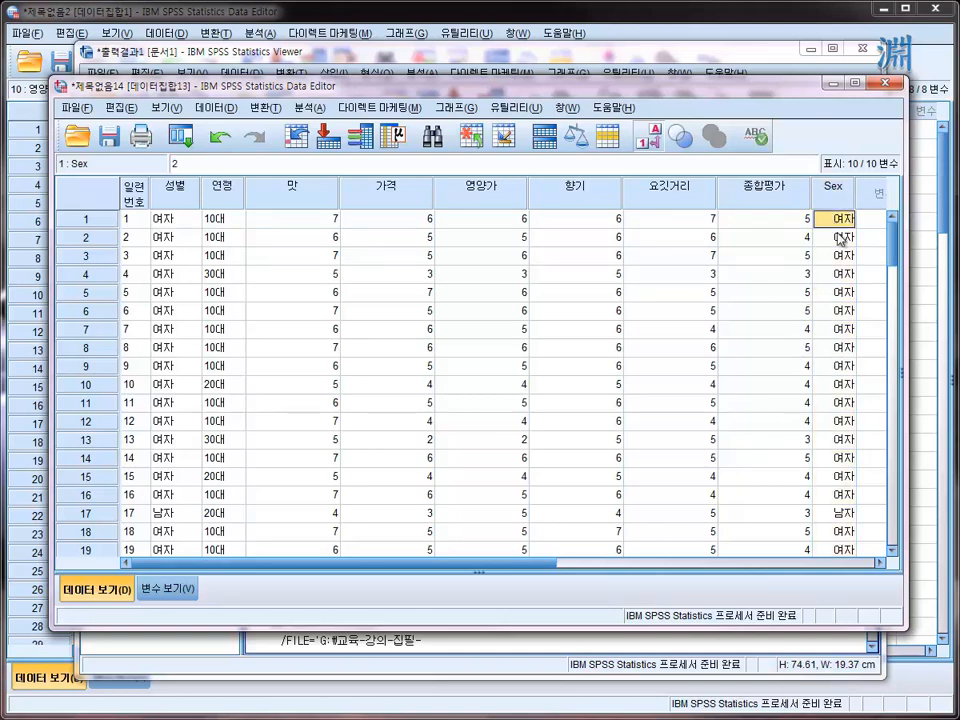
# - Examine the value labels assigned to codes 1 and 2 of Sex in the variable definitions
pyautogui.click(158, 598)
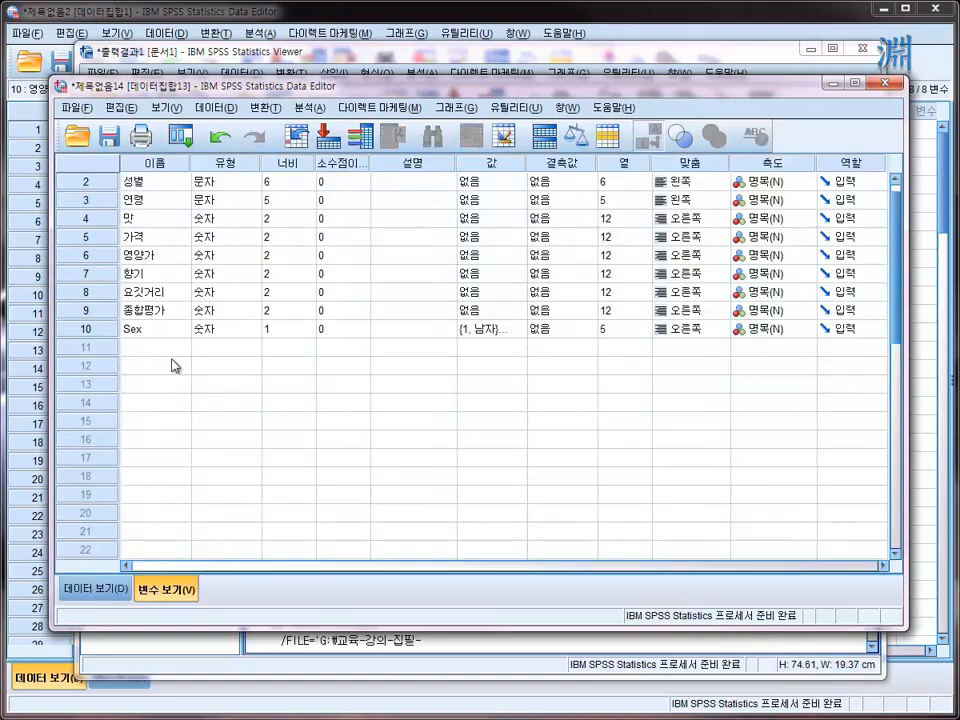
pyautogui.click(521, 330)
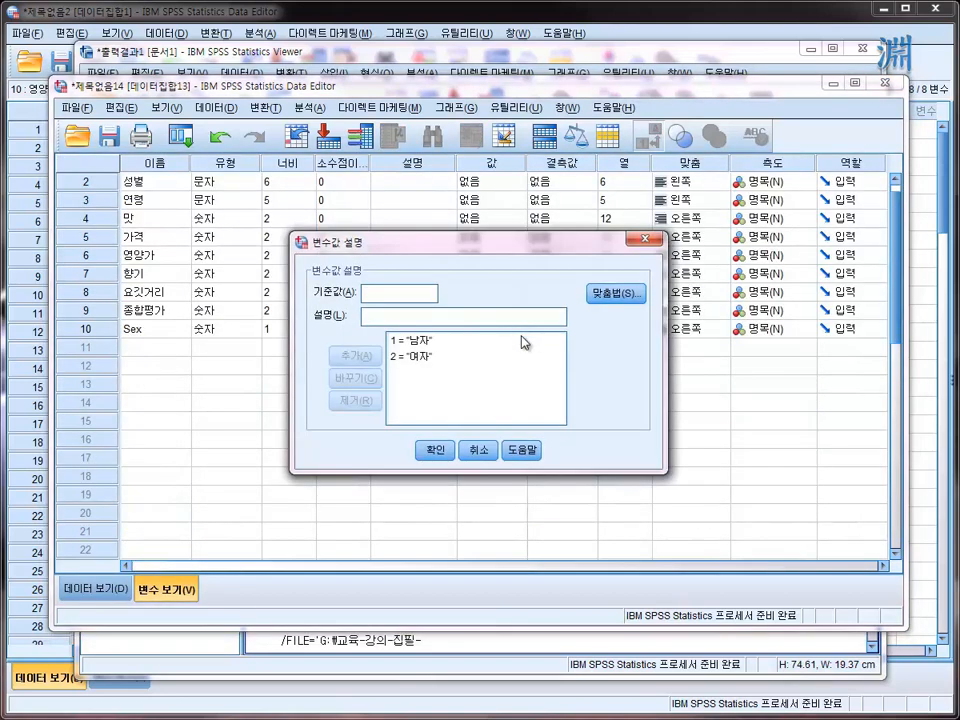
pyautogui.click(400, 341)
pyautogui.click(412, 356)
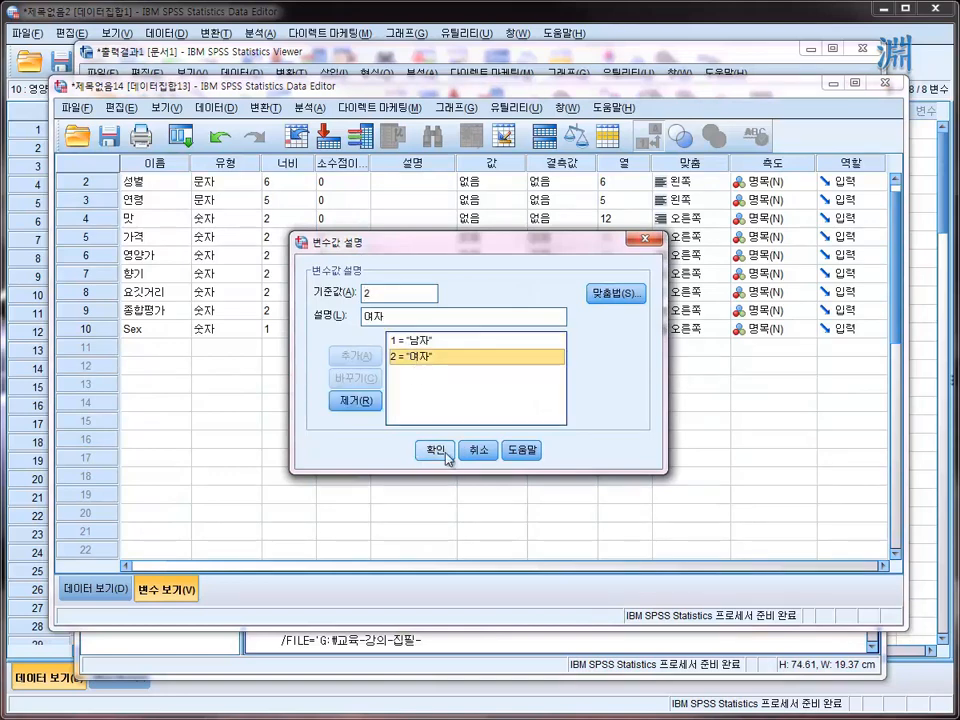
pyautogui.click(446, 452)
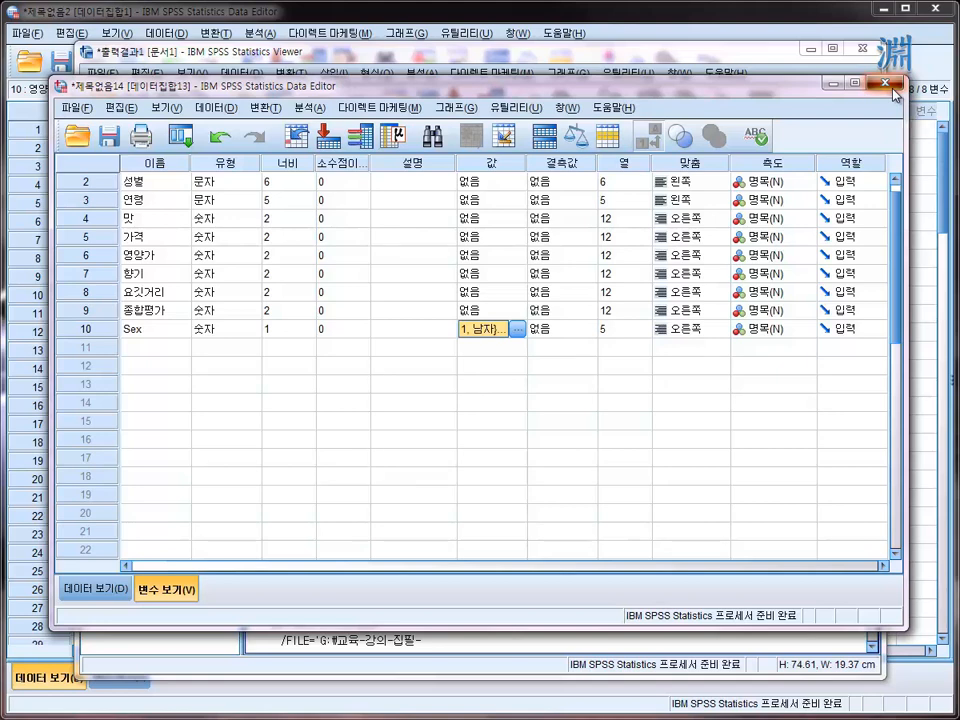
# - Return to the case data and review the available data-management commands, such as sorting, merging files and selecting cases
pyautogui.hotkey('ctrl', 't')
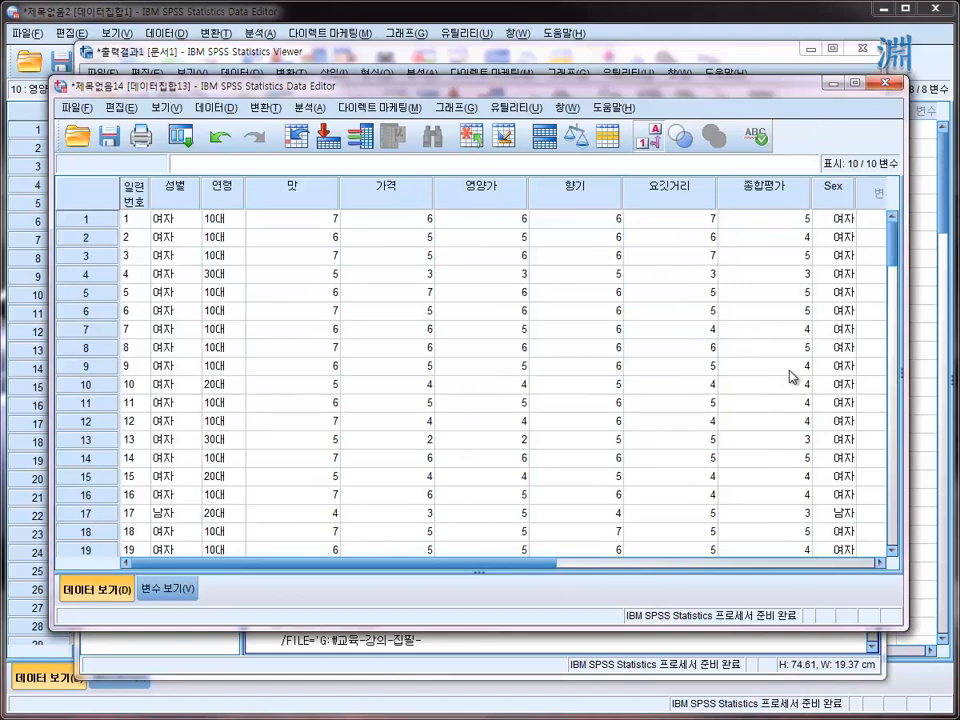
pyautogui.click(265, 107)
pyautogui.moveTo(241, 110)
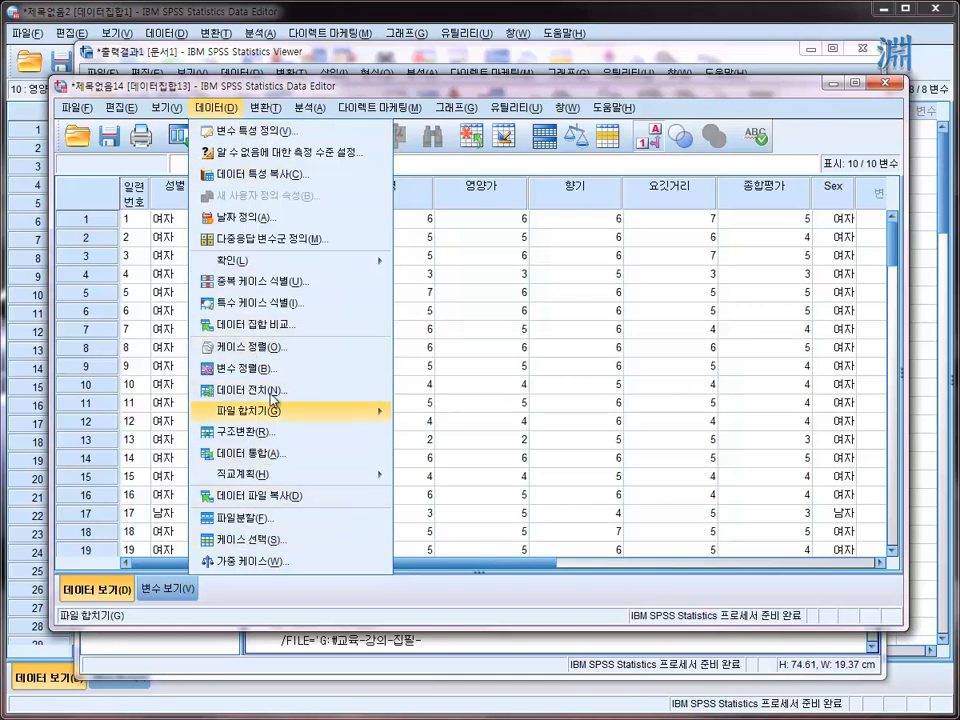
pyautogui.moveTo(314, 412)
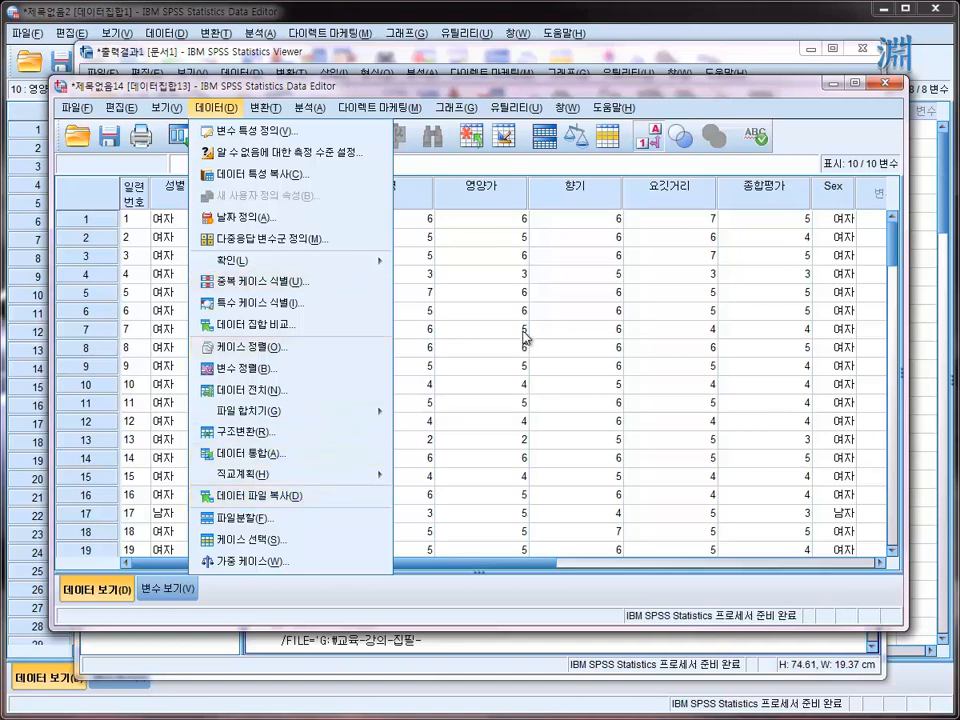
pyautogui.click(508, 267)
# - Inspect individual 맛, 성별 and 연령 cells in the first eight cases of the imported data
pyautogui.click(325, 275)
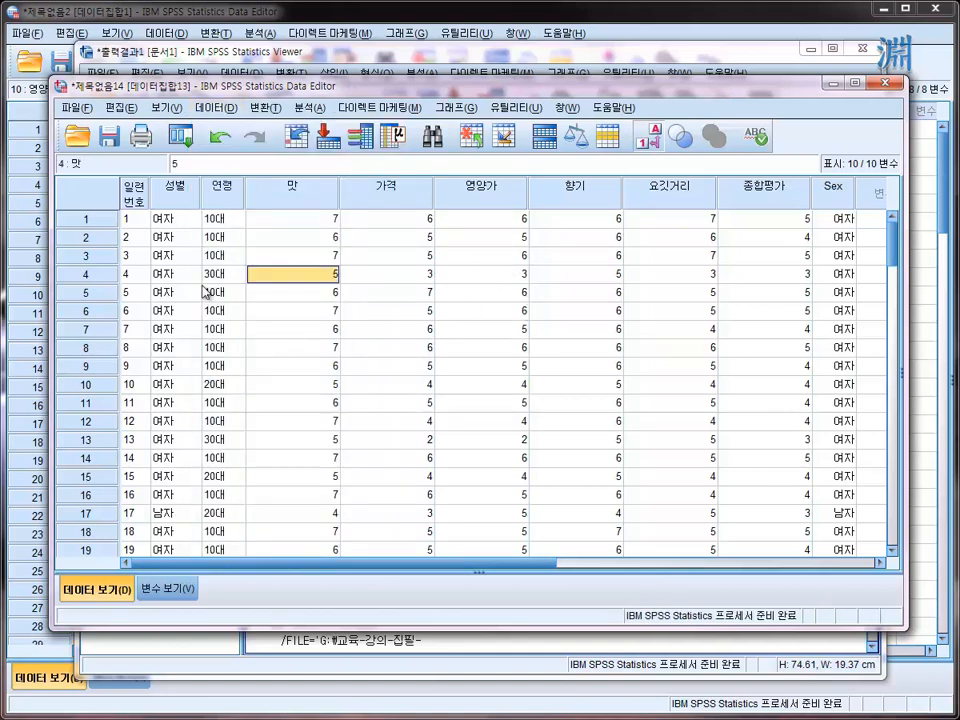
pyautogui.click(188, 240)
pyautogui.click(186, 311)
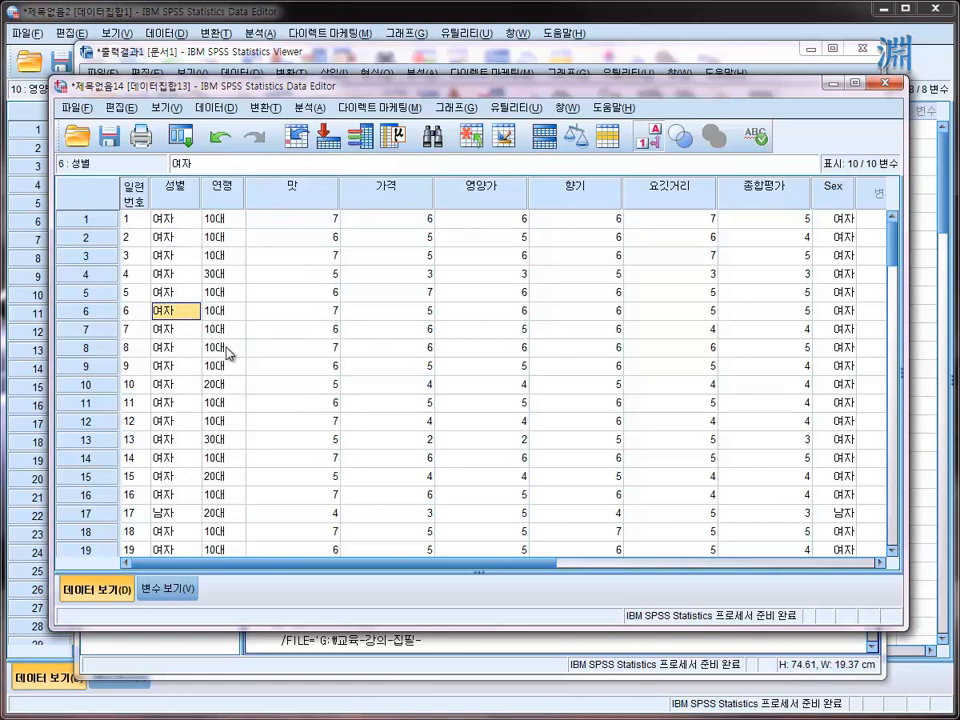
pyautogui.click(227, 348)
pyautogui.click(175, 219)
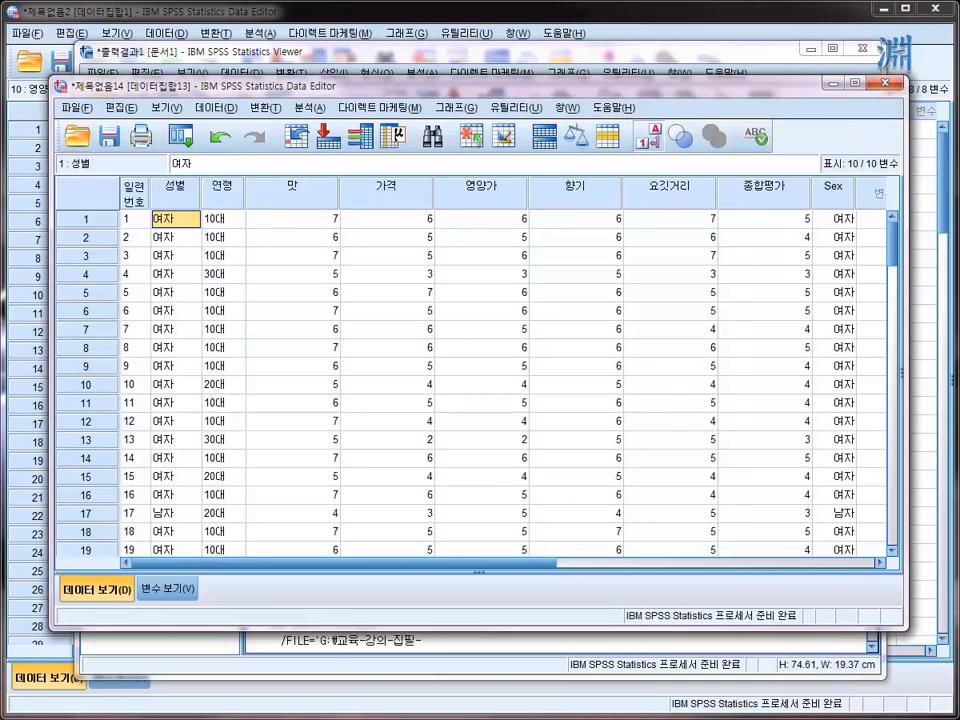
# - Close the untitled imported dataset without saving and maximize the 시리얼시장조사.sav data window
pyautogui.click(885, 86)
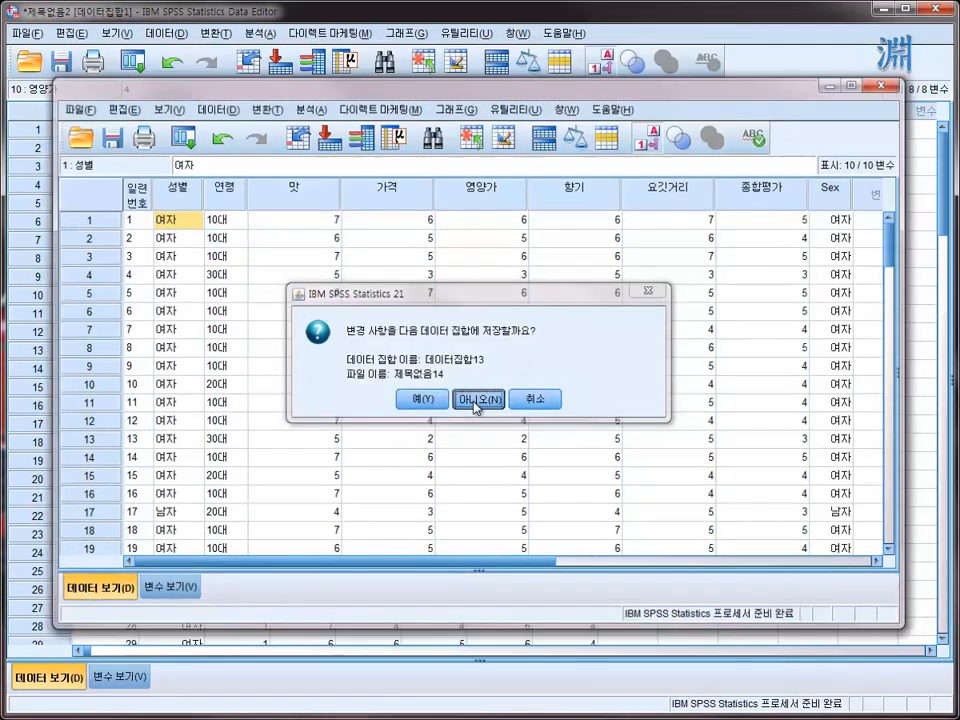
pyautogui.click(476, 402)
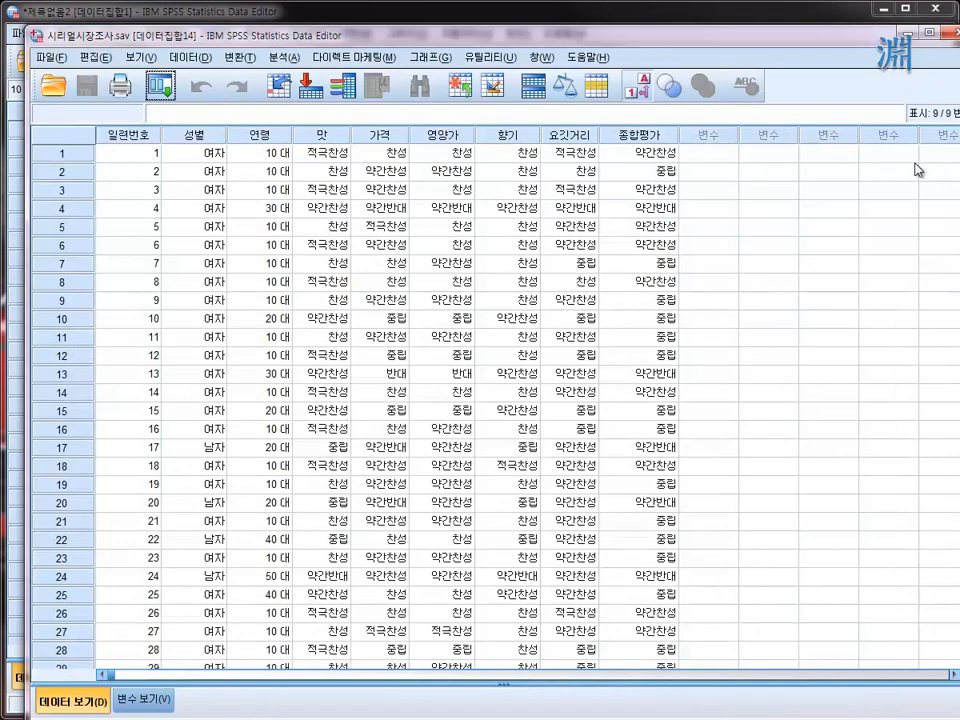
pyautogui.moveTo(859, 41); pyautogui.dragTo(836, 22)
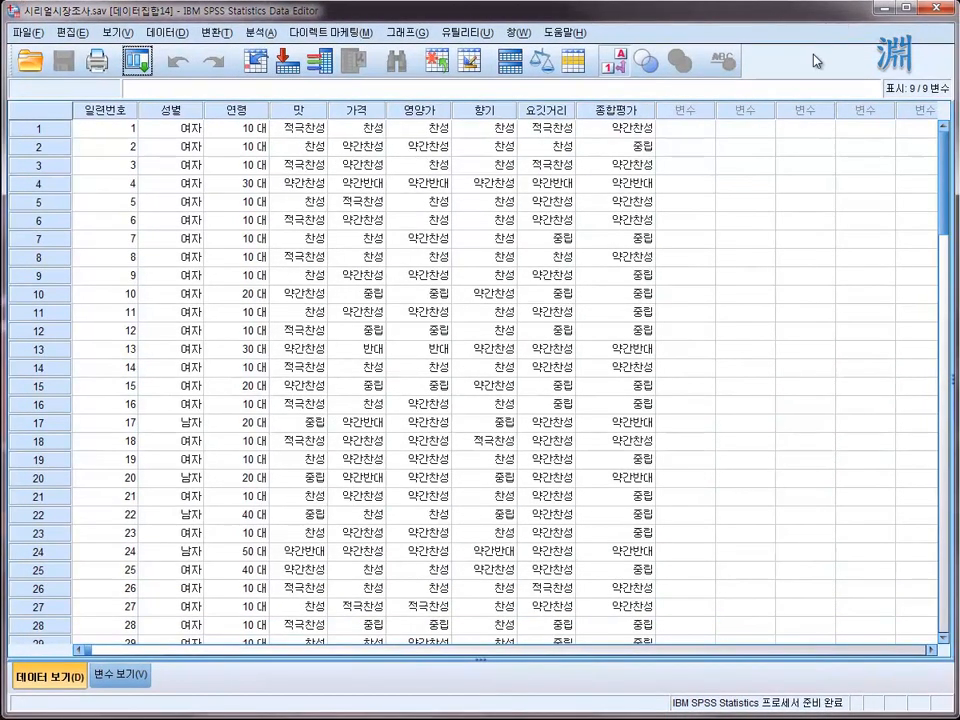
# - Turn off the value labels, inspect the numeric codes across several variables, and turn the labels back on
pyautogui.click(626, 62)
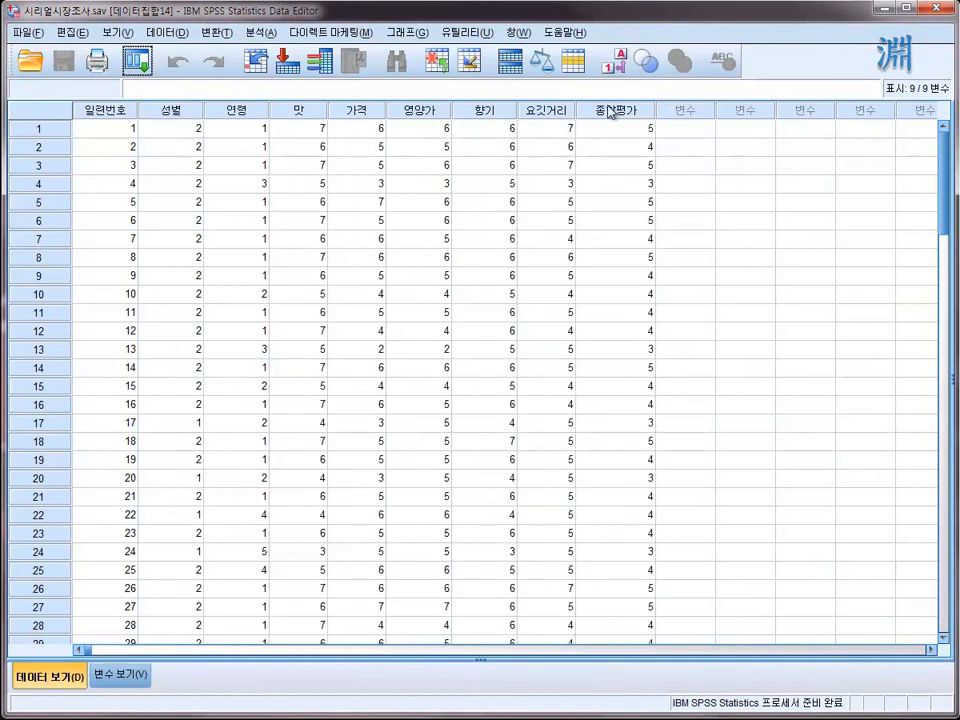
pyautogui.click(105, 146)
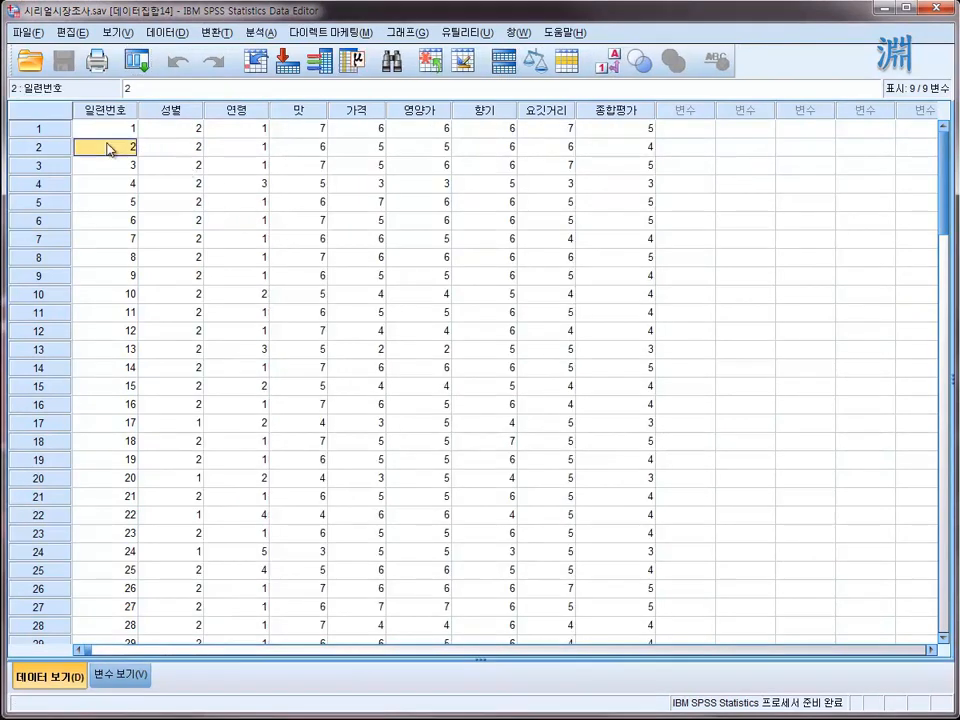
pyautogui.click(172, 201)
pyautogui.click(360, 220)
pyautogui.click(556, 184)
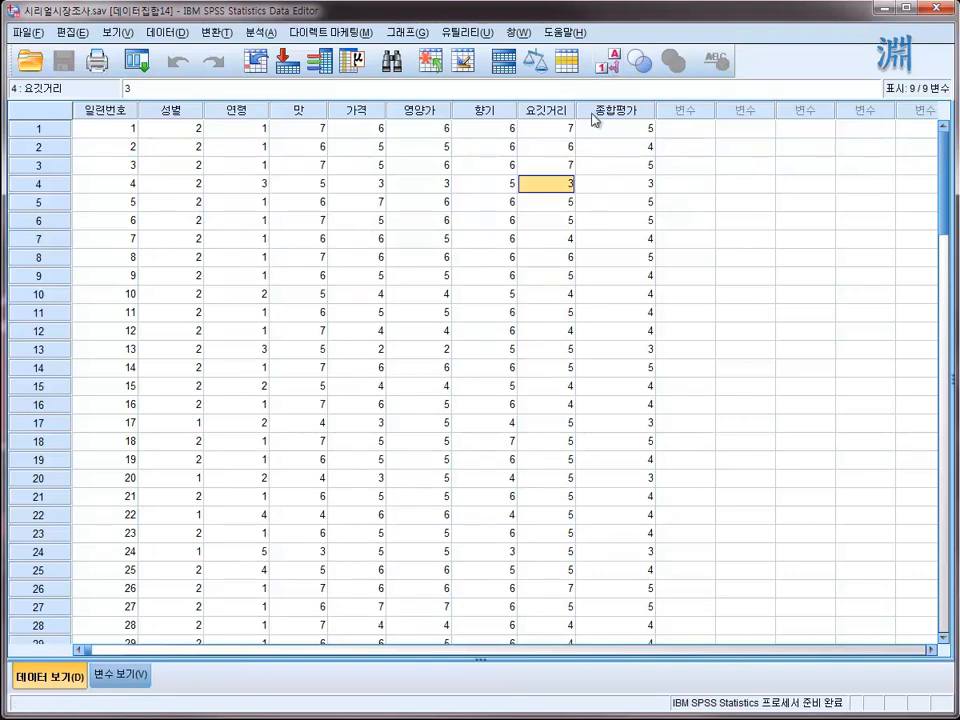
pyautogui.click(609, 68)
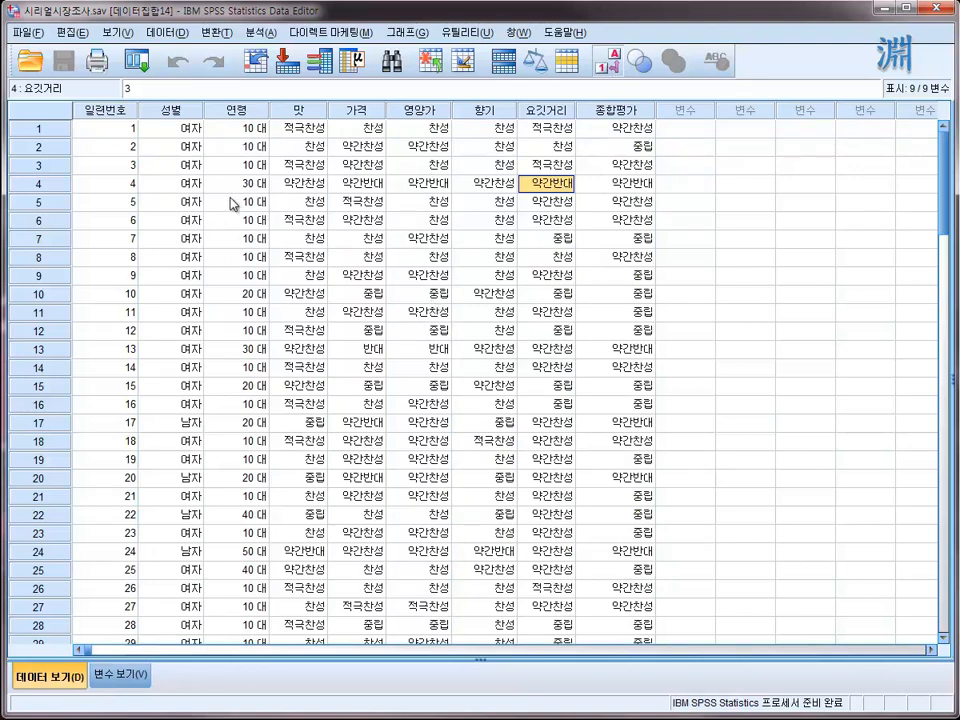
# - Check the codes stored behind the labelled 맛, 가격, 성별 and 연령 cells in several cases
pyautogui.click(345, 183)
pyautogui.click(298, 185)
pyautogui.click(298, 292)
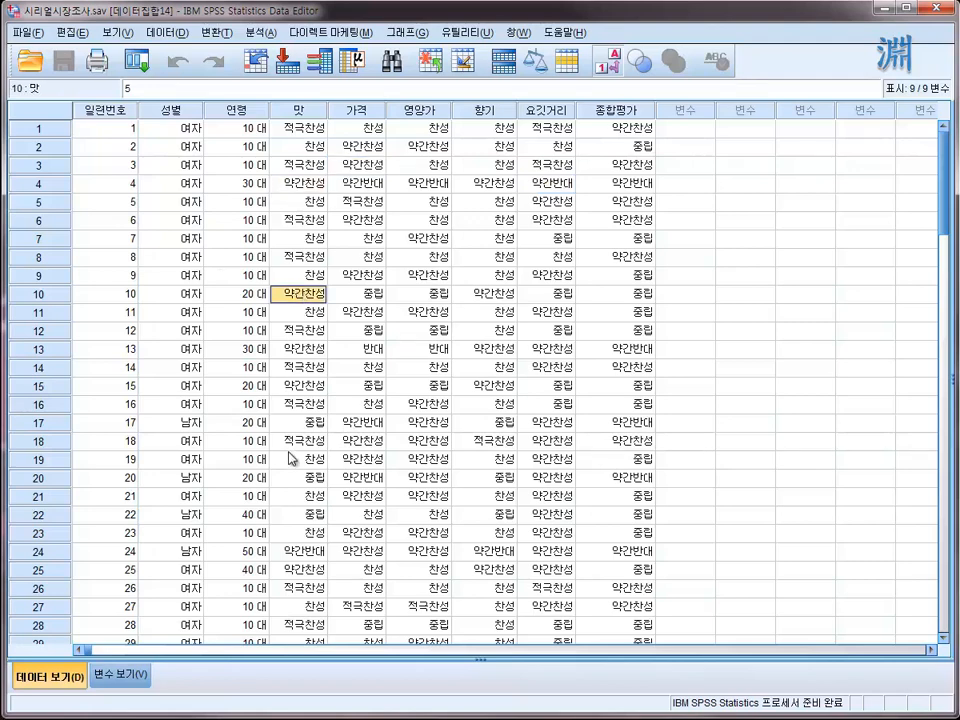
pyautogui.click(289, 458)
pyautogui.click(192, 257)
pyautogui.click(220, 324)
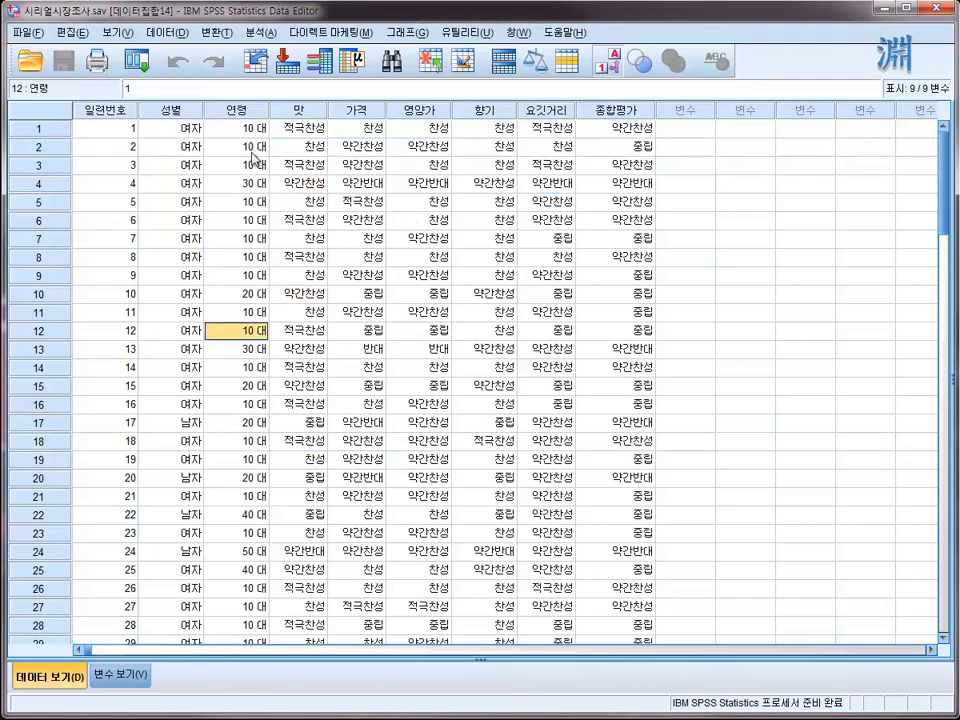
pyautogui.click(178, 220)
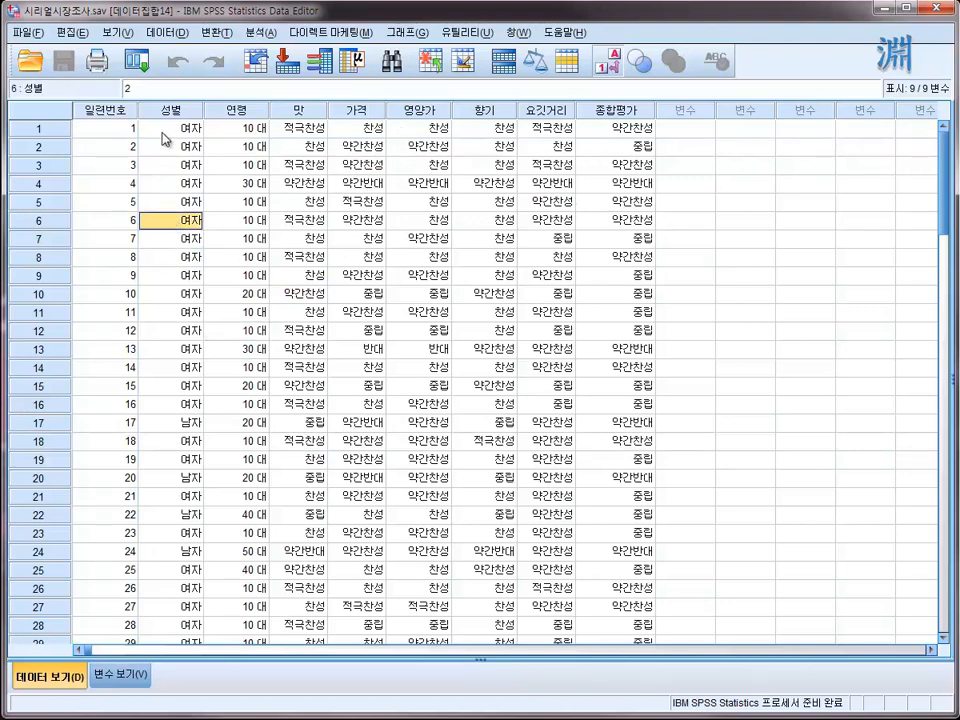
# - Examine the 성별 and 일련번호 columns as whole variables and check single 성별 cells
pyautogui.click(165, 113)
pyautogui.click(214, 218)
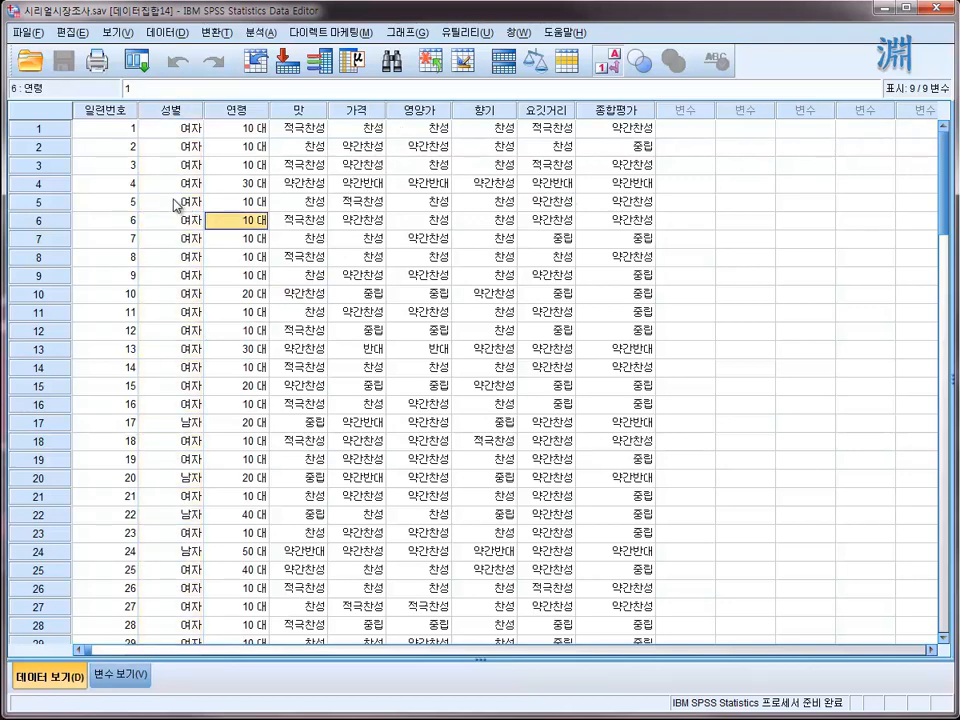
pyautogui.click(176, 203)
pyautogui.click(161, 112)
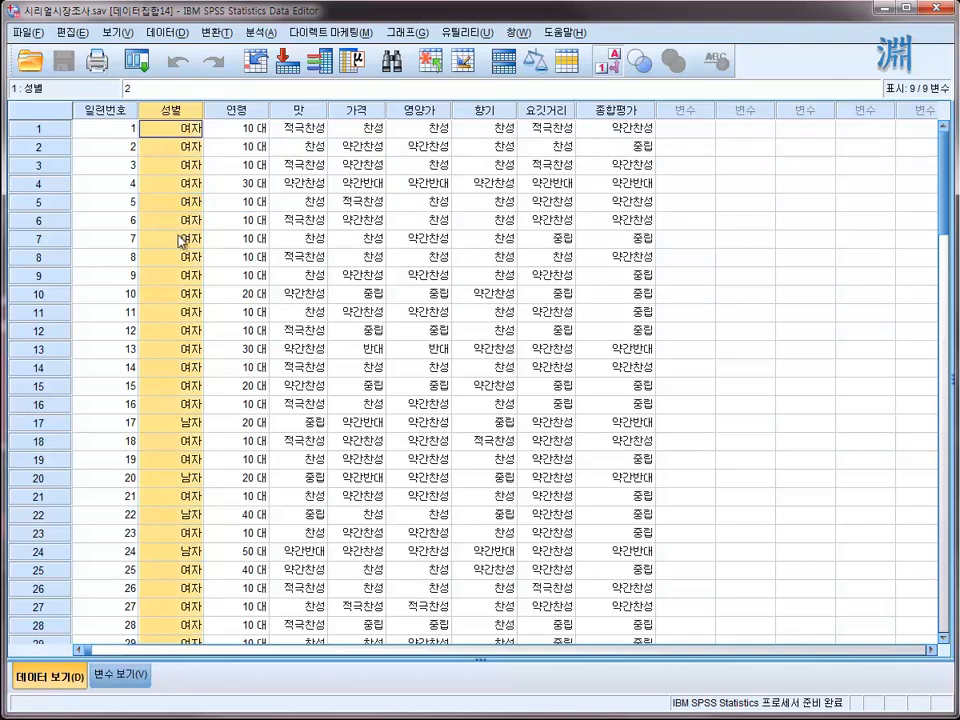
pyautogui.click(177, 335)
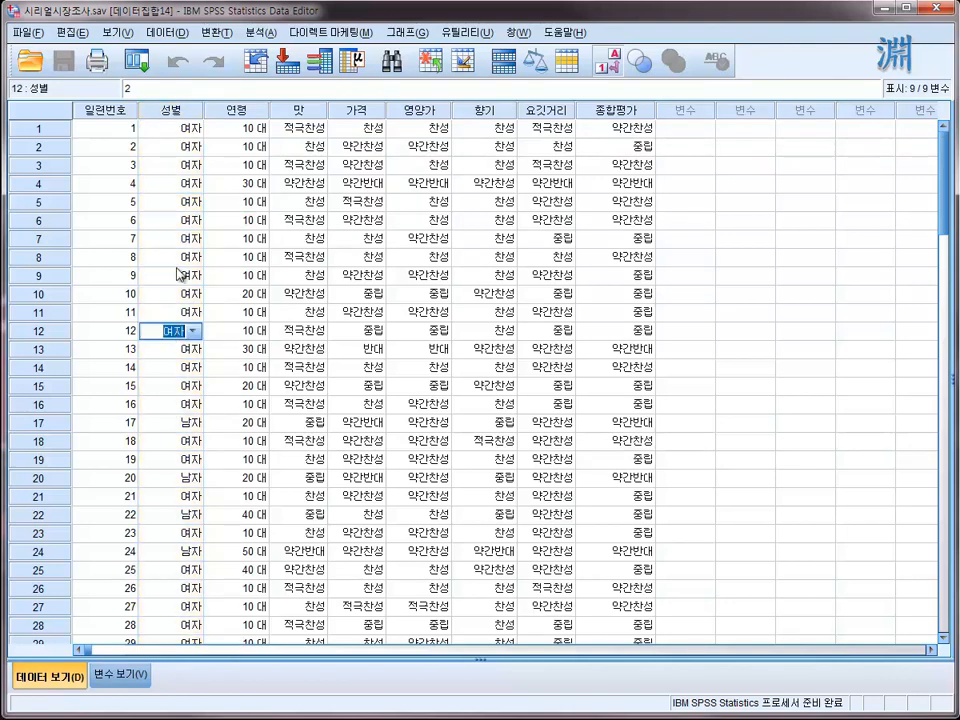
pyautogui.click(182, 111)
pyautogui.click(110, 111)
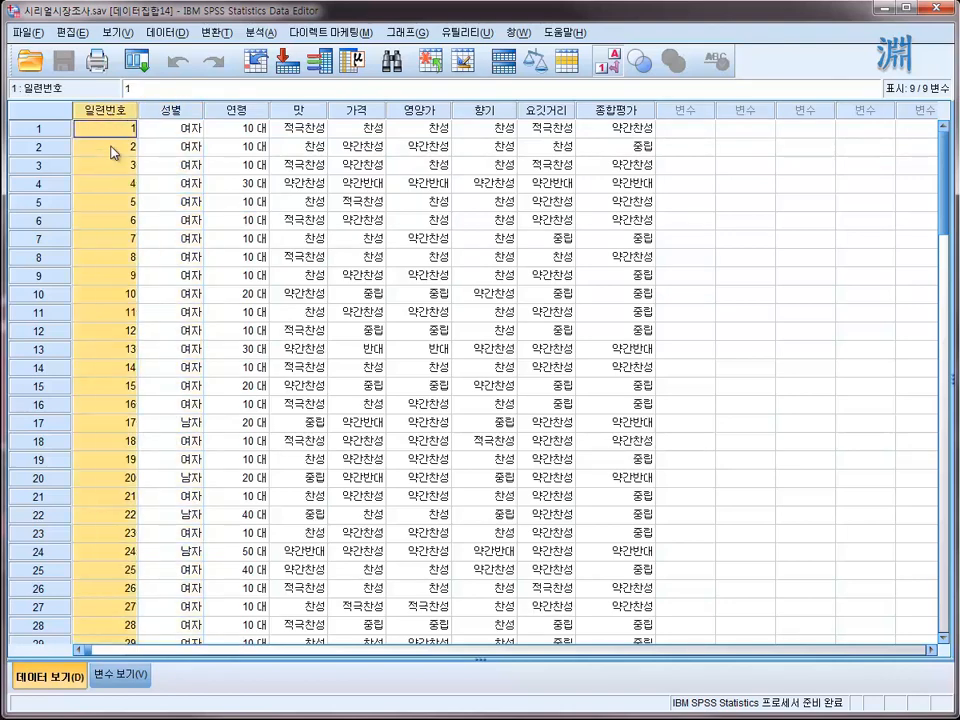
# - Examine the full rows of cases 3, 4 and 8, and the 일련번호 values of the first cases
pyautogui.click(40, 165)
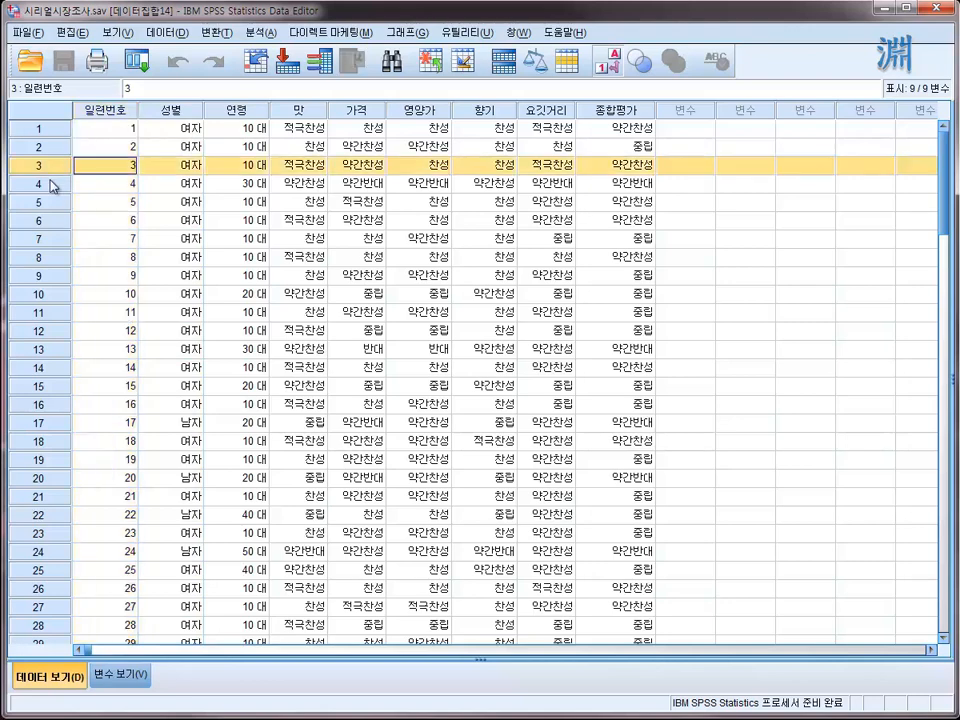
pyautogui.click(55, 185)
pyautogui.click(51, 258)
pyautogui.click(55, 185)
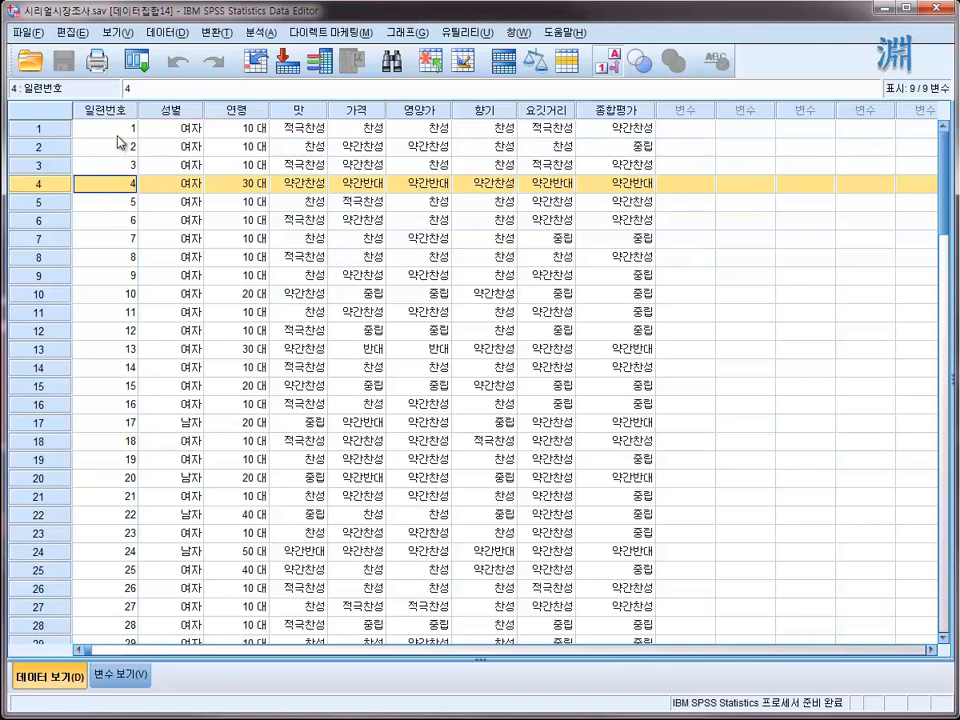
pyautogui.click(118, 133)
pyautogui.click(120, 183)
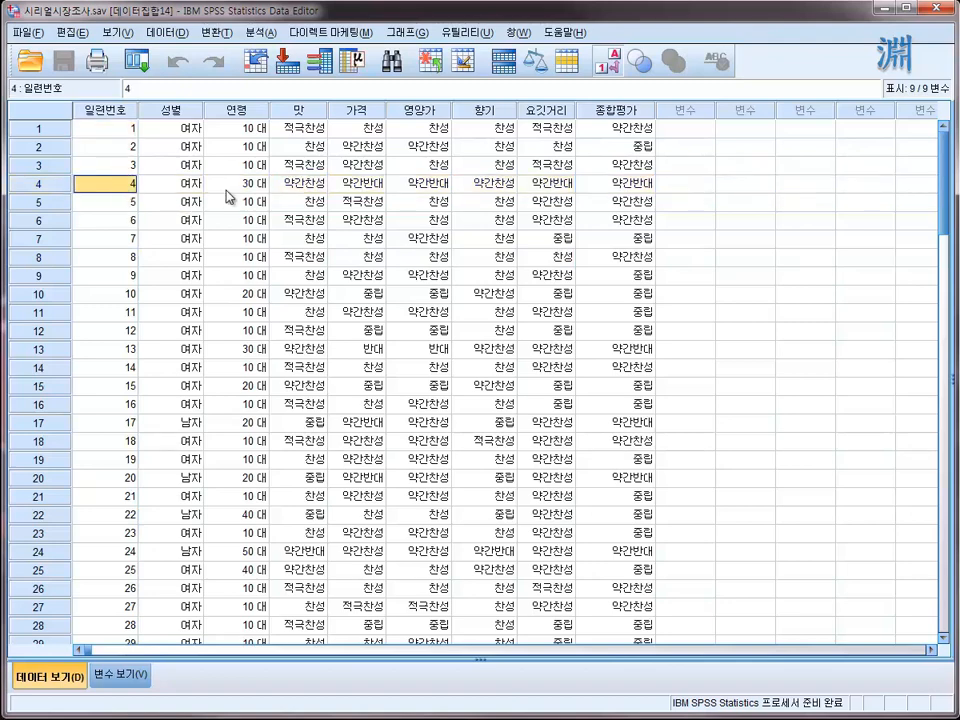
# - Examine the 연령 column and the codes stored in the age-group cells of cases 4, 8 and 10
pyautogui.click(248, 110)
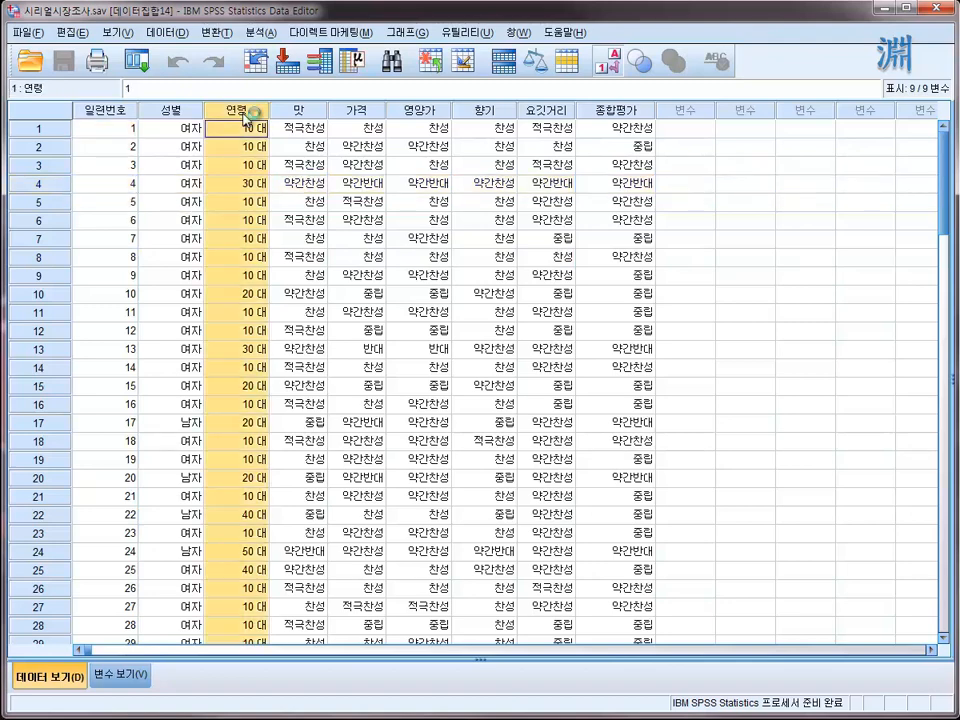
pyautogui.click(240, 298)
pyautogui.click(236, 188)
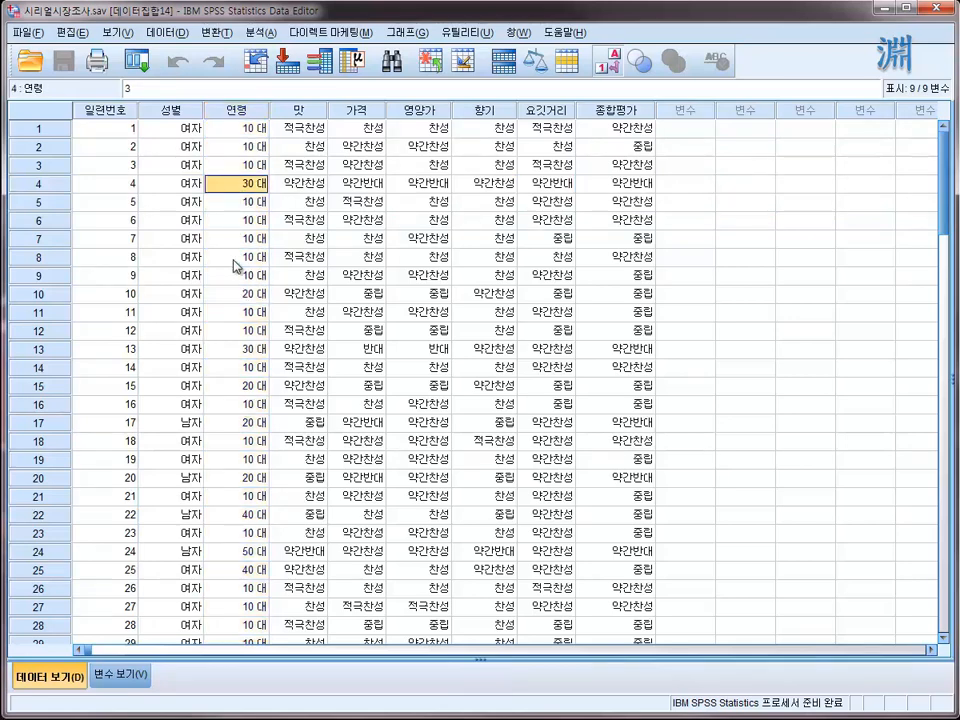
pyautogui.click(234, 262)
pyautogui.click(234, 190)
# - Compare codes and labels in the 맛 column, and view case 1's list of possible answers without changing it
pyautogui.click(308, 112)
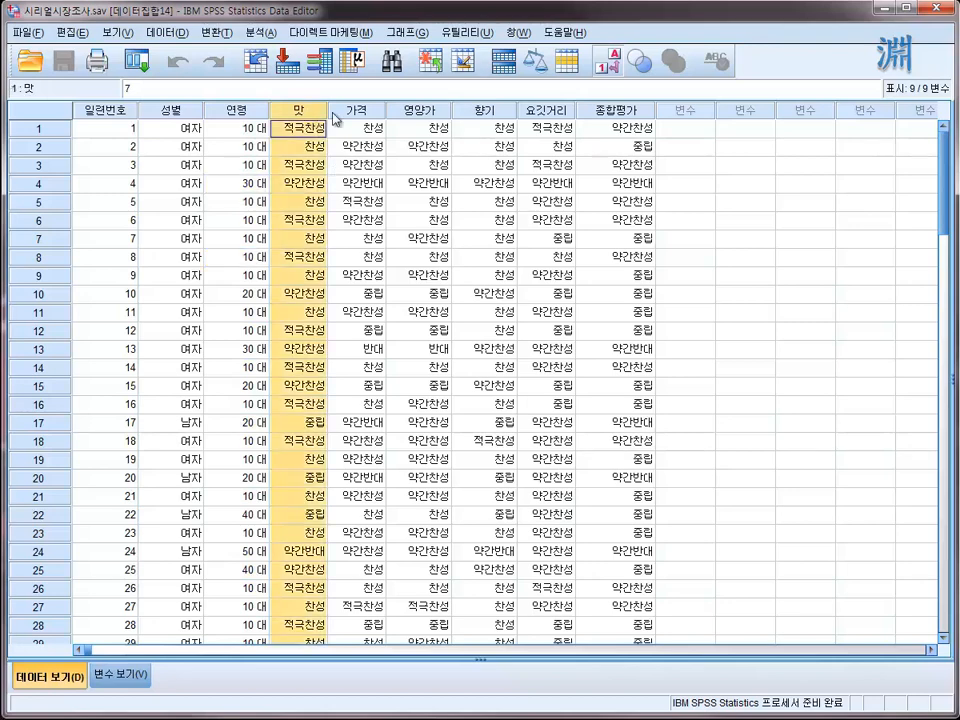
pyautogui.click(607, 60)
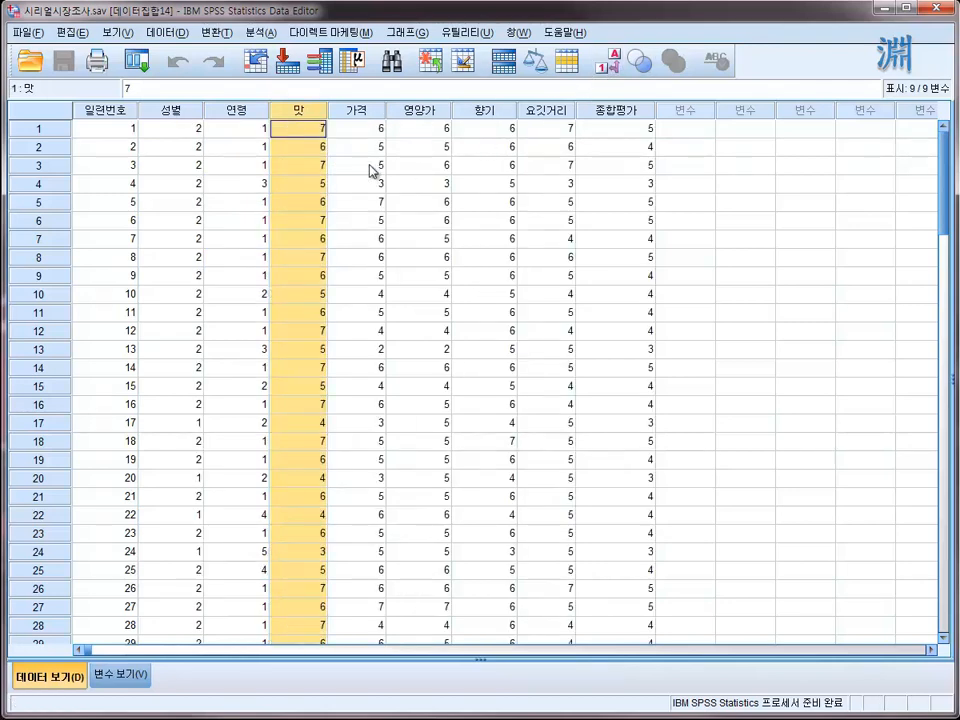
pyautogui.click(607, 60)
pyautogui.doubleClick(306, 130)
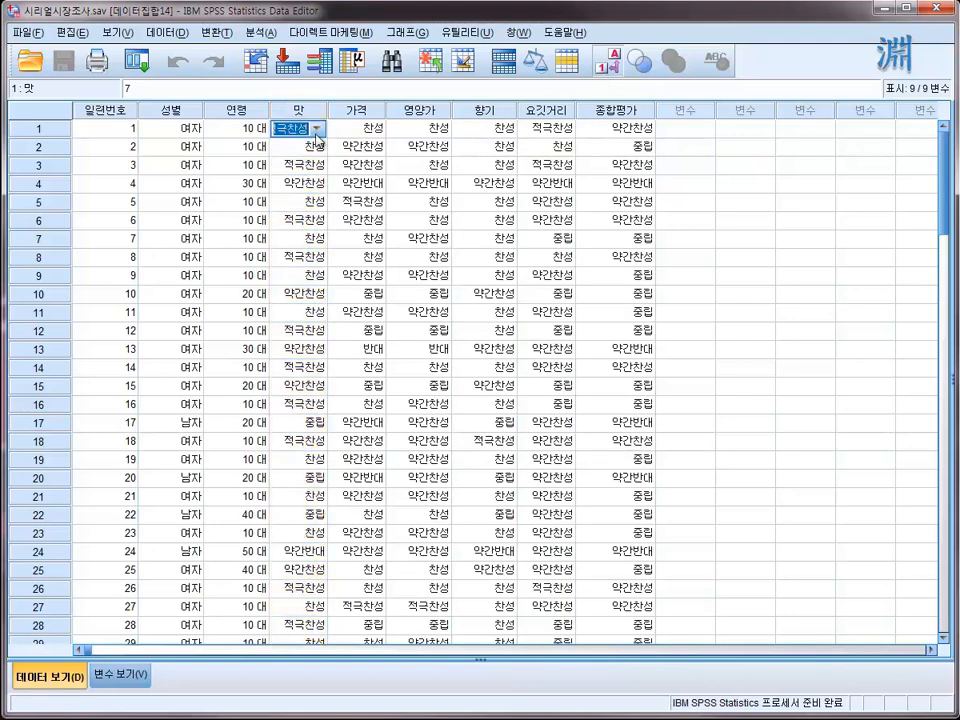
pyautogui.click(316, 130)
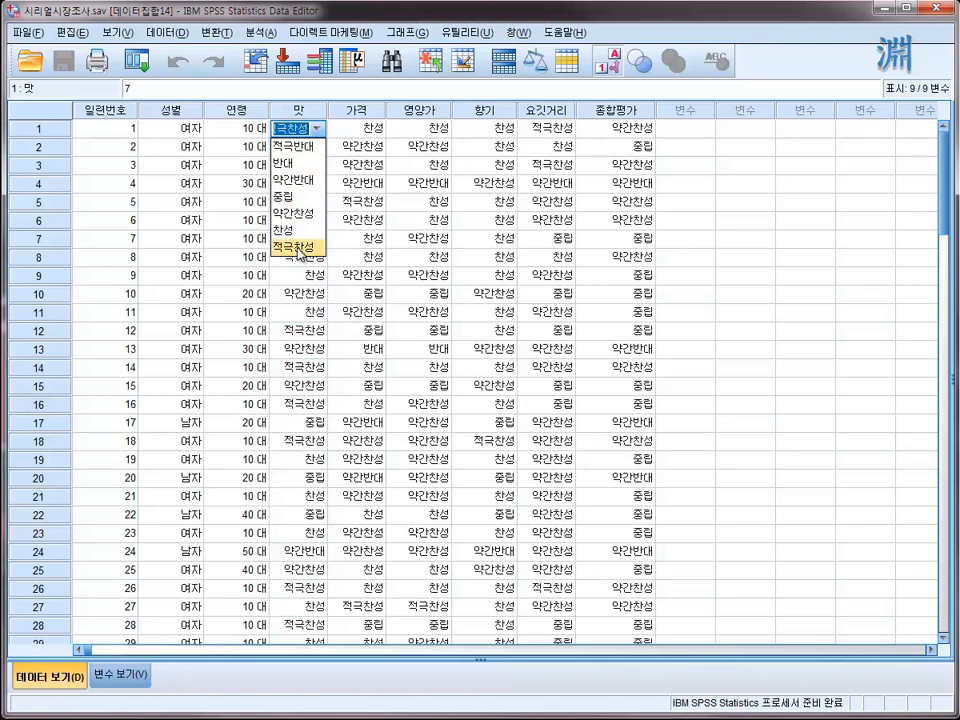
pyautogui.click(426, 208)
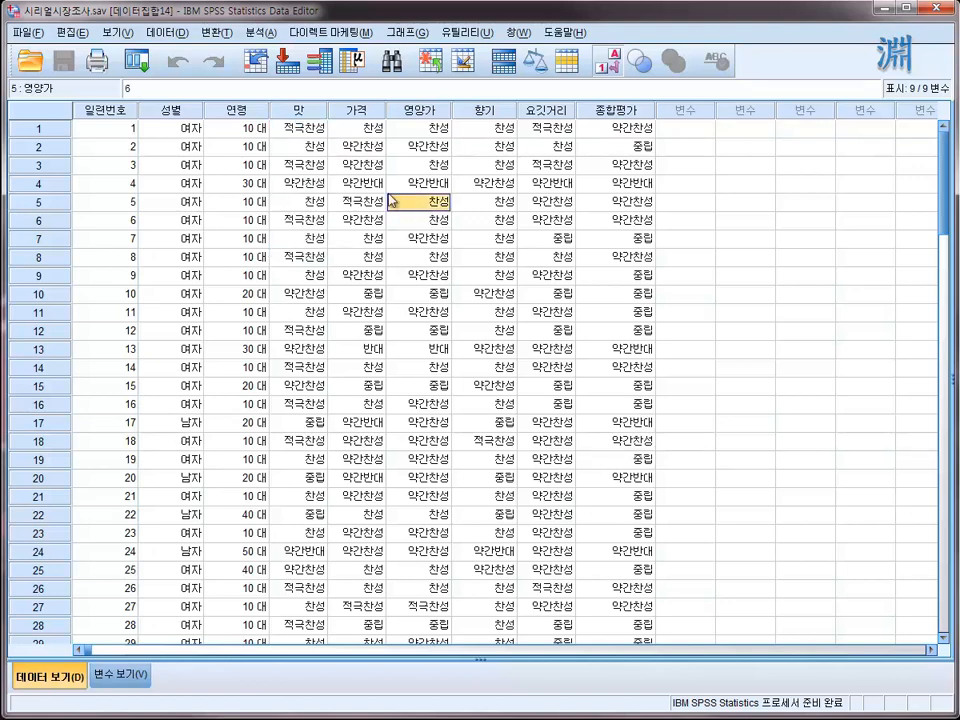
# - Inspect the labelled 맛 and 가격 answers of cases 2 through 7
pyautogui.click(321, 149)
pyautogui.click(298, 200)
pyautogui.click(306, 240)
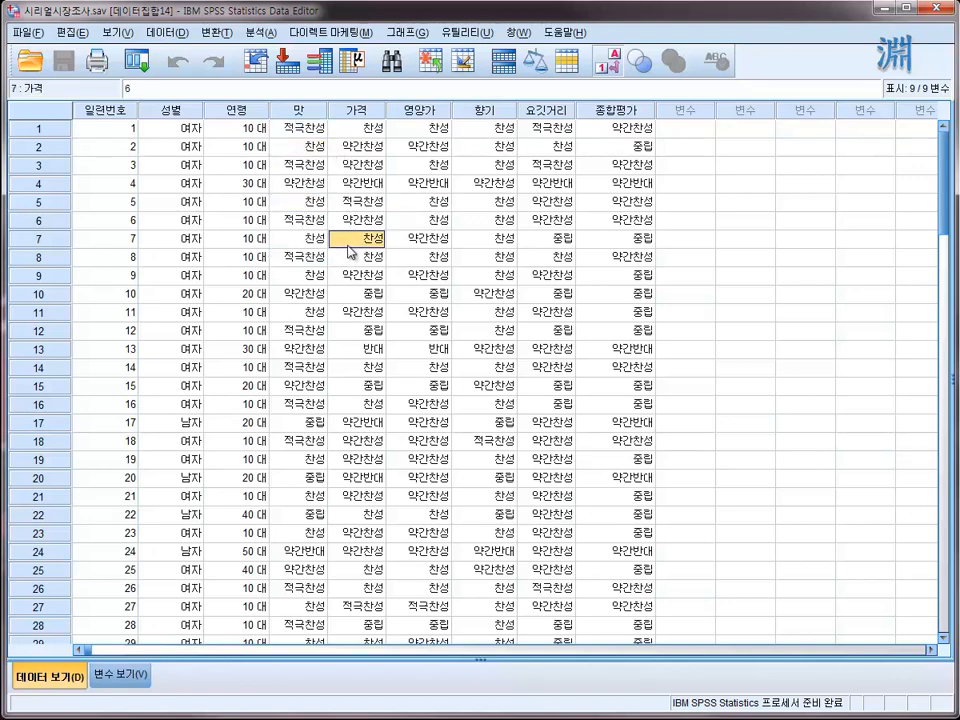
pyautogui.click(306, 160)
pyautogui.click(310, 240)
pyautogui.click(355, 164)
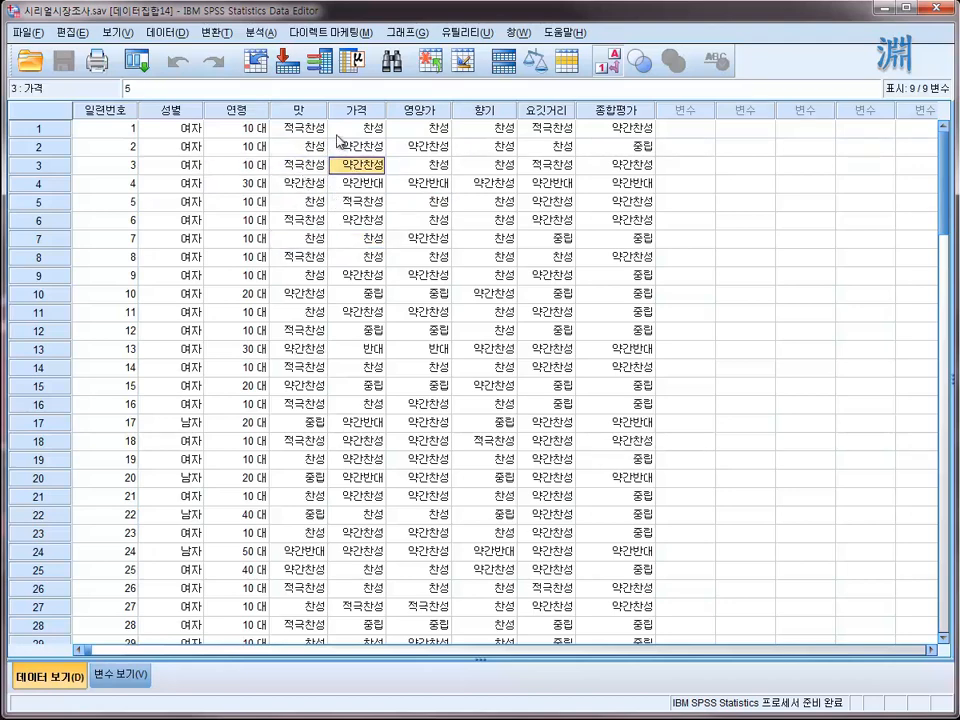
# - Compare the stored codes behind the 맛 answers down the column, from case 1 to case 14
pyautogui.click(298, 128)
pyautogui.click(298, 164)
pyautogui.click(300, 275)
pyautogui.click(305, 367)
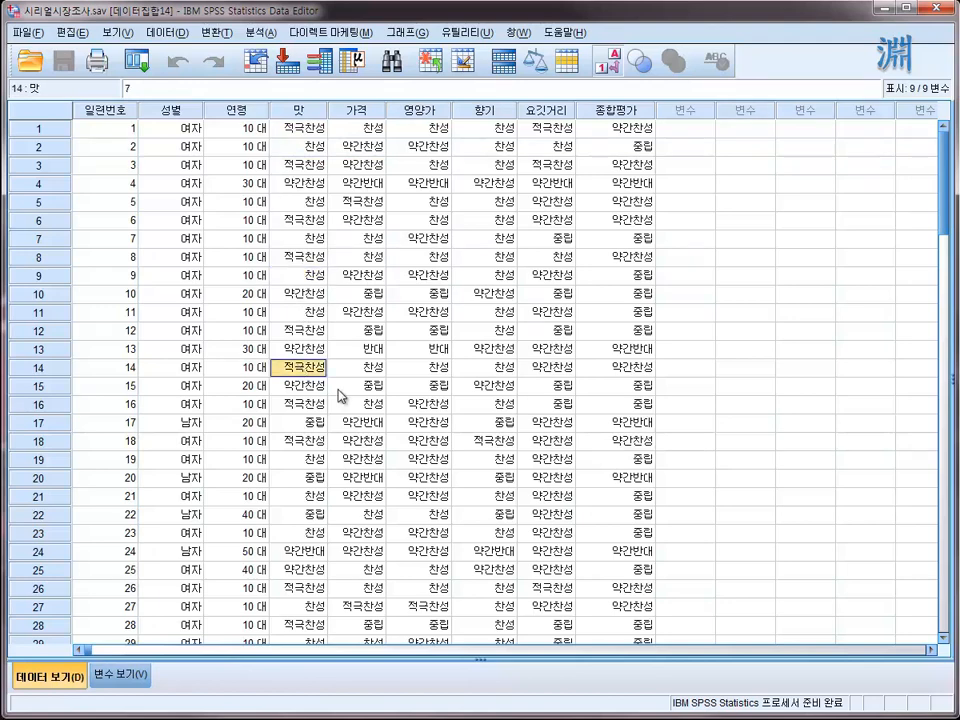
pyautogui.click(307, 131)
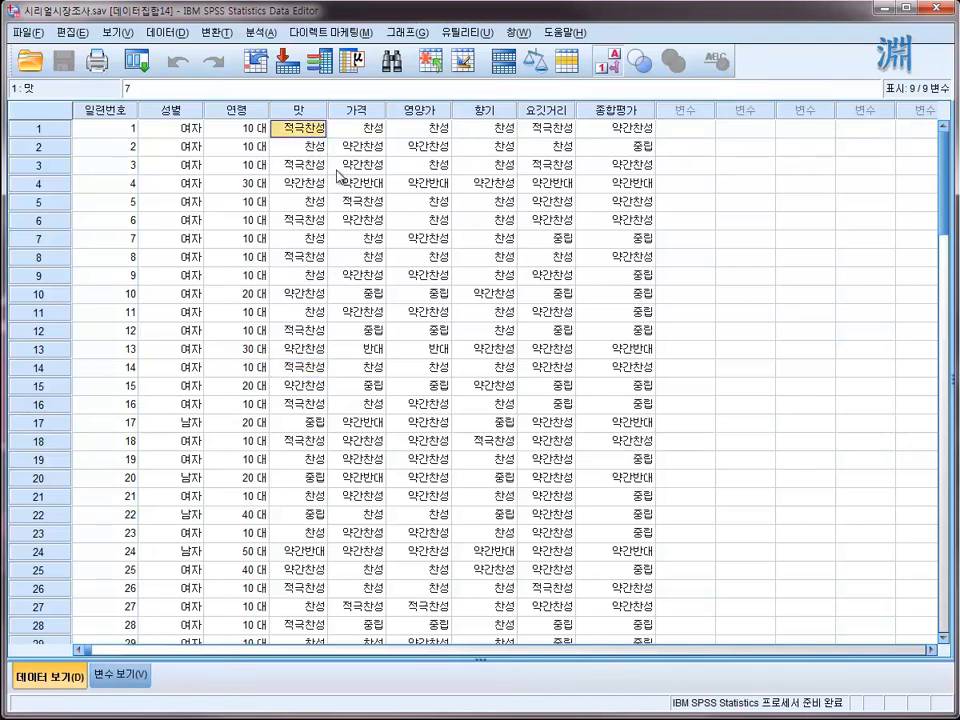
pyautogui.click(305, 146)
pyautogui.click(321, 221)
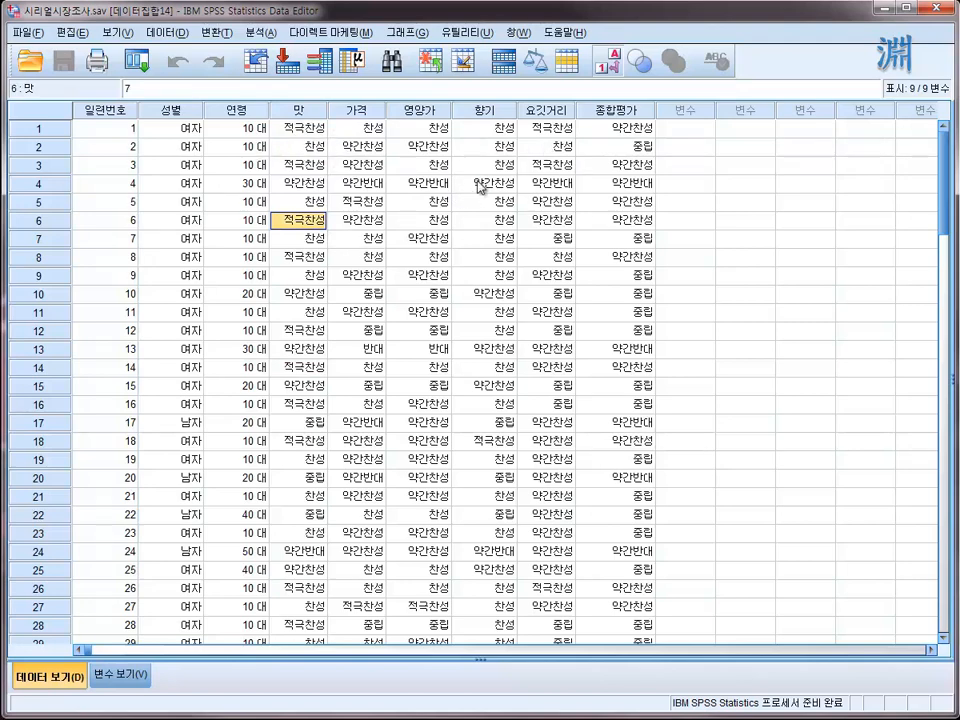
# - Compare the stored codes behind the 성별 labels down the column, including case 20, and check case 9's 연령 code
pyautogui.click(305, 130)
pyautogui.click(165, 148)
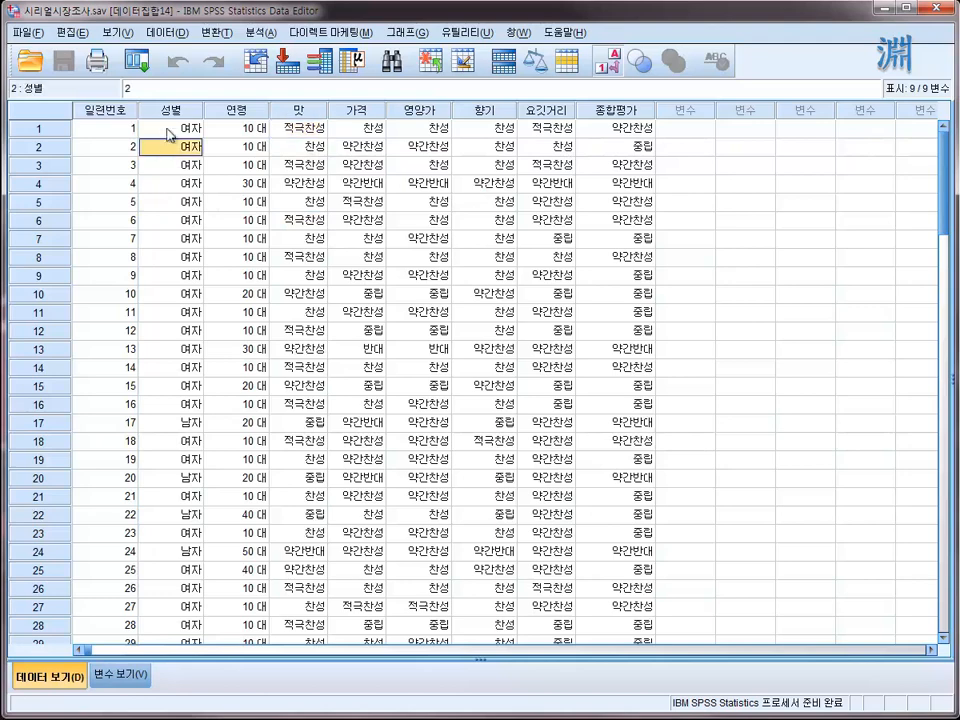
pyautogui.click(178, 162)
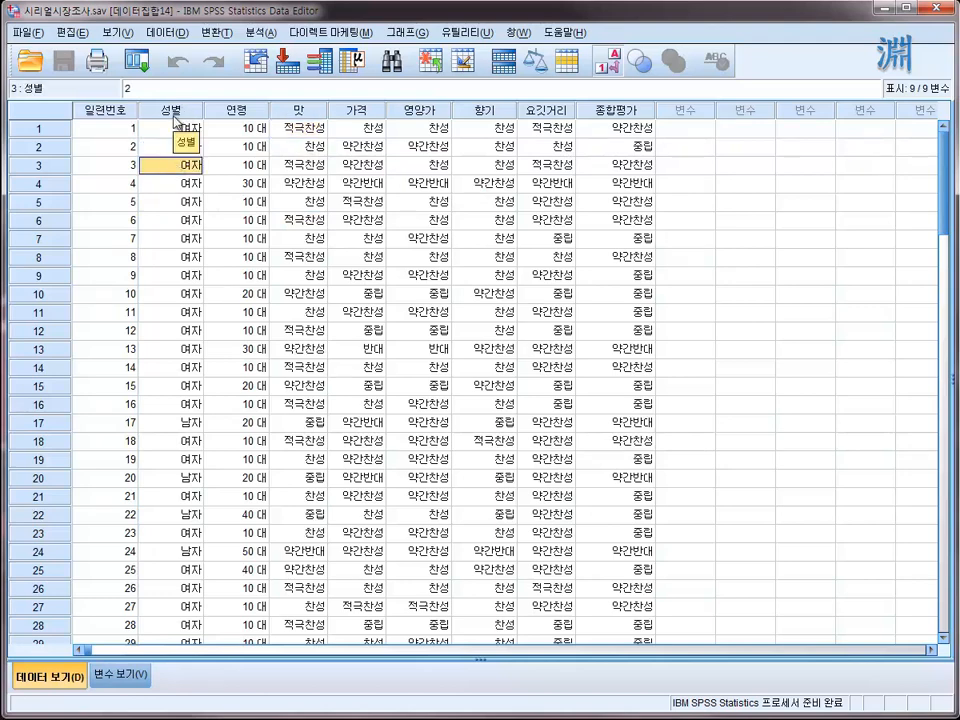
pyautogui.click(178, 117)
pyautogui.doubleClick(178, 150)
pyautogui.click(186, 205)
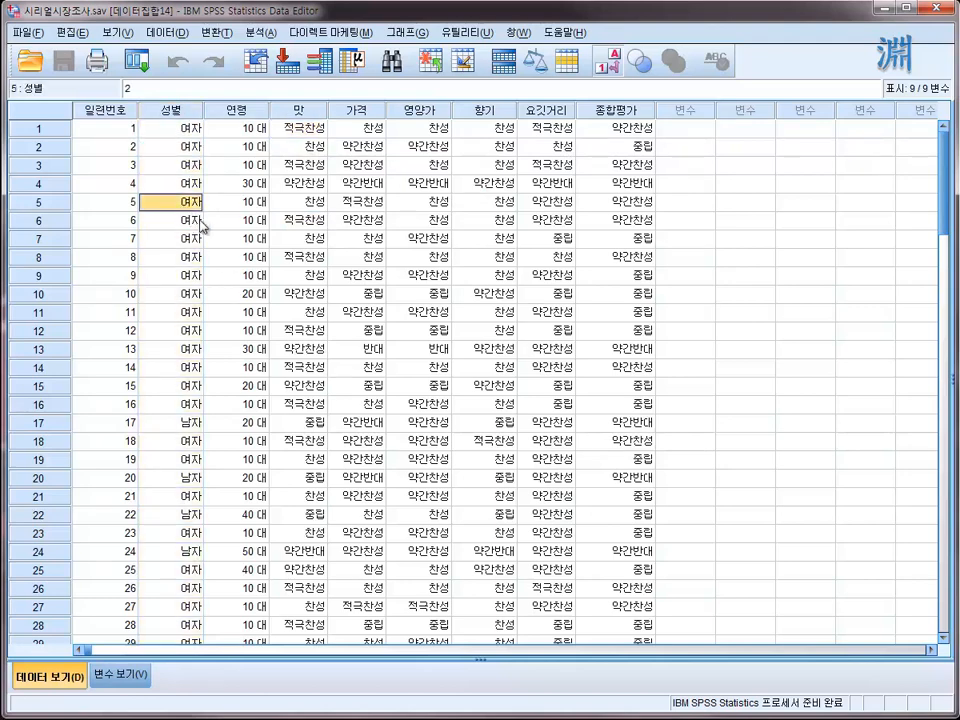
pyautogui.click(185, 127)
pyautogui.click(181, 170)
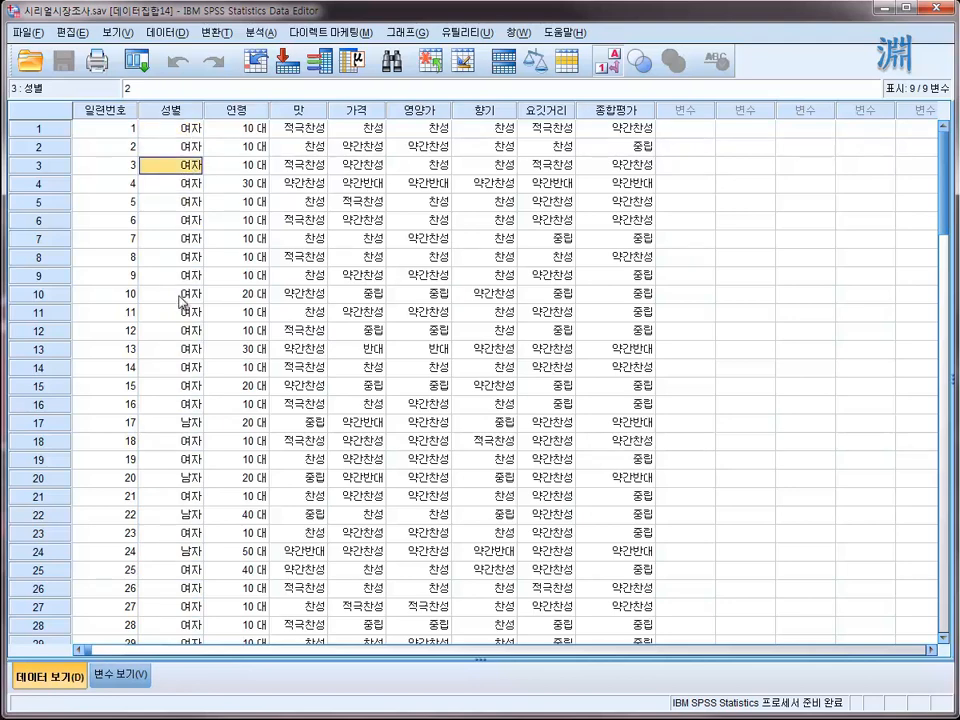
pyautogui.click(184, 479)
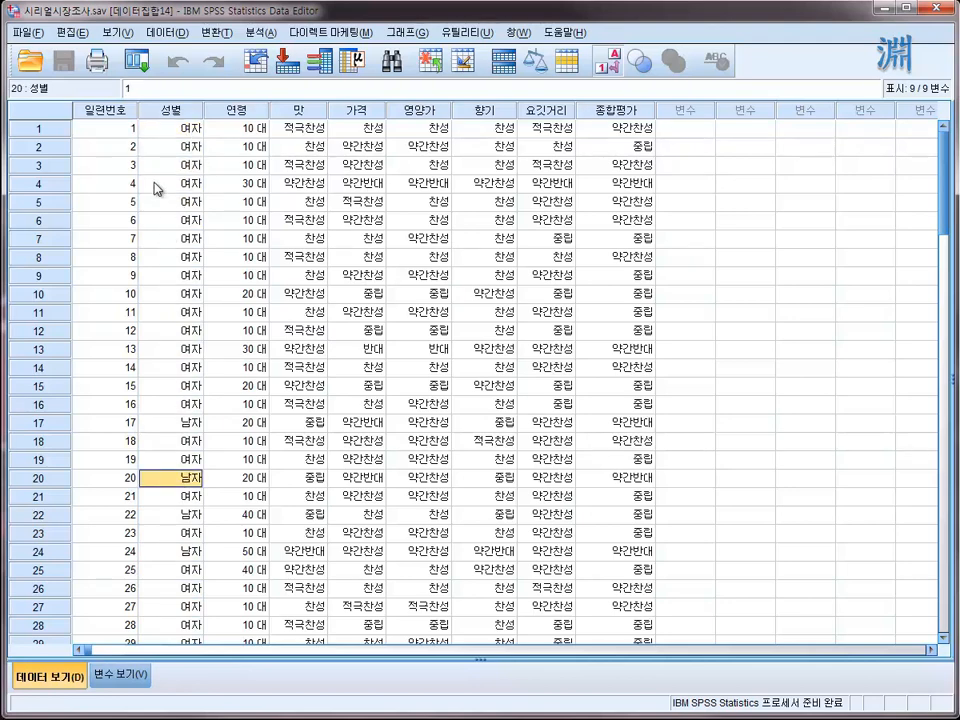
pyautogui.click(221, 130)
pyautogui.click(225, 274)
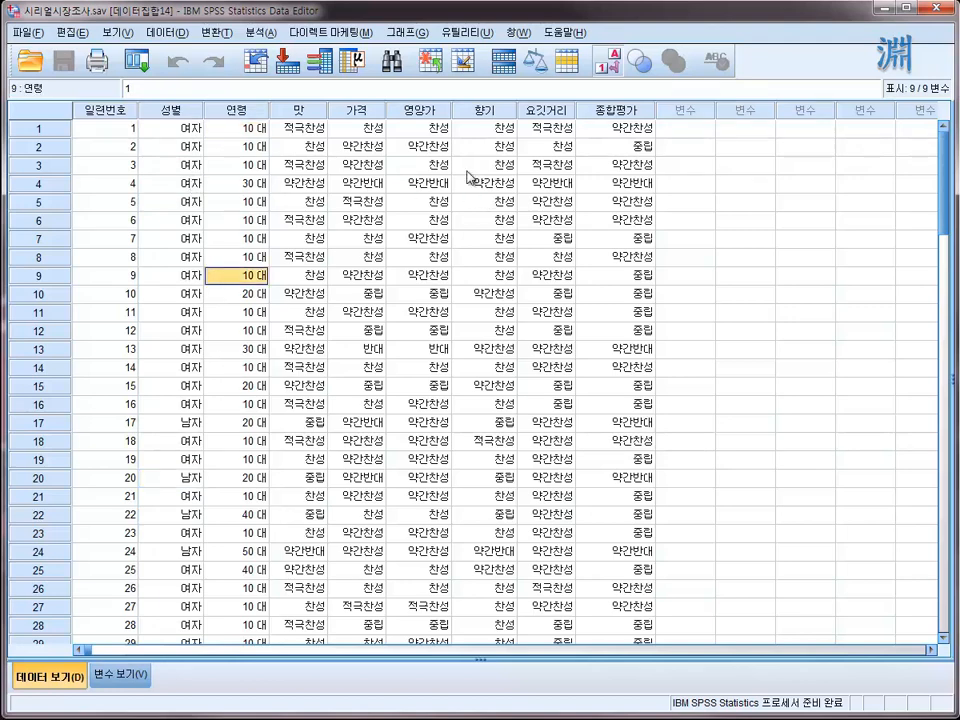
# - Open the Frequencies analysis (빈도분석) and add 성별 as the variable to analyze
pyautogui.click(257, 33)
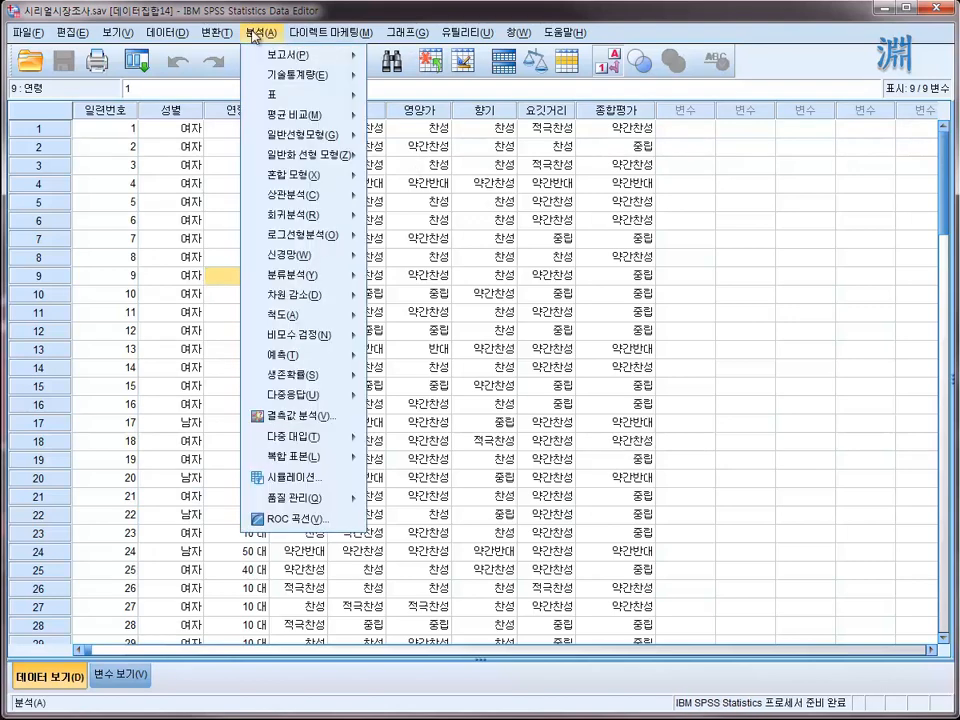
pyautogui.moveTo(301, 58)
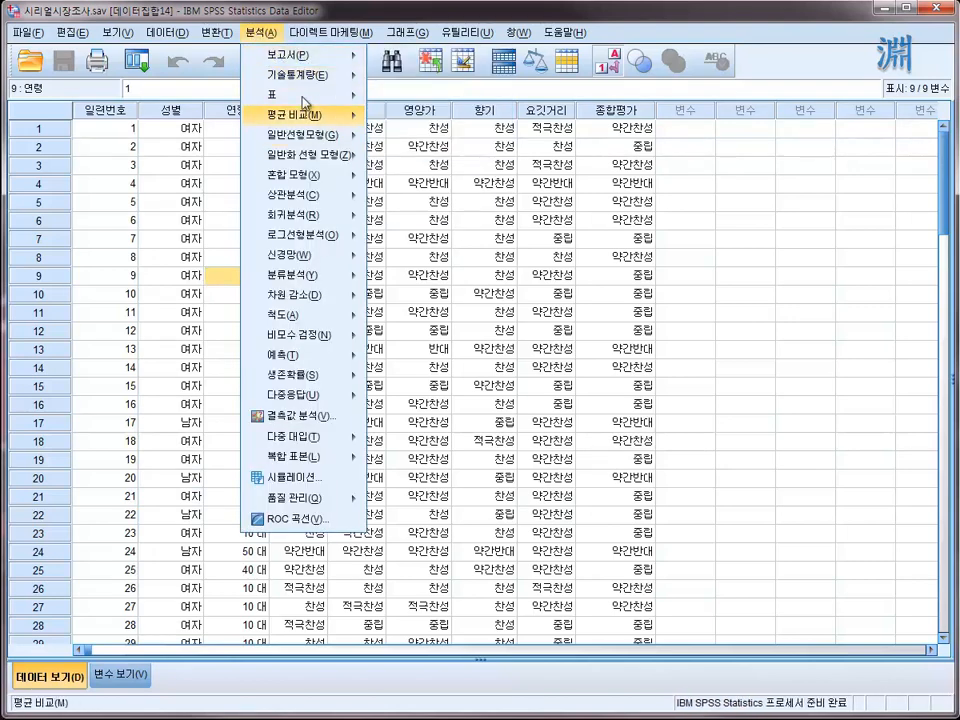
pyautogui.moveTo(307, 83)
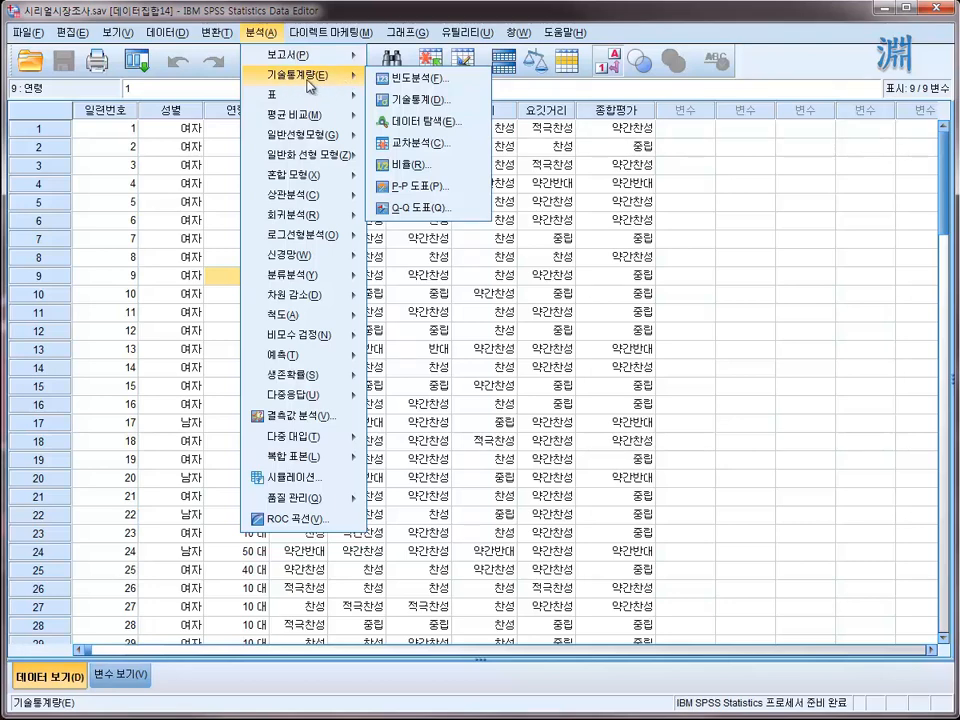
pyautogui.click(415, 80)
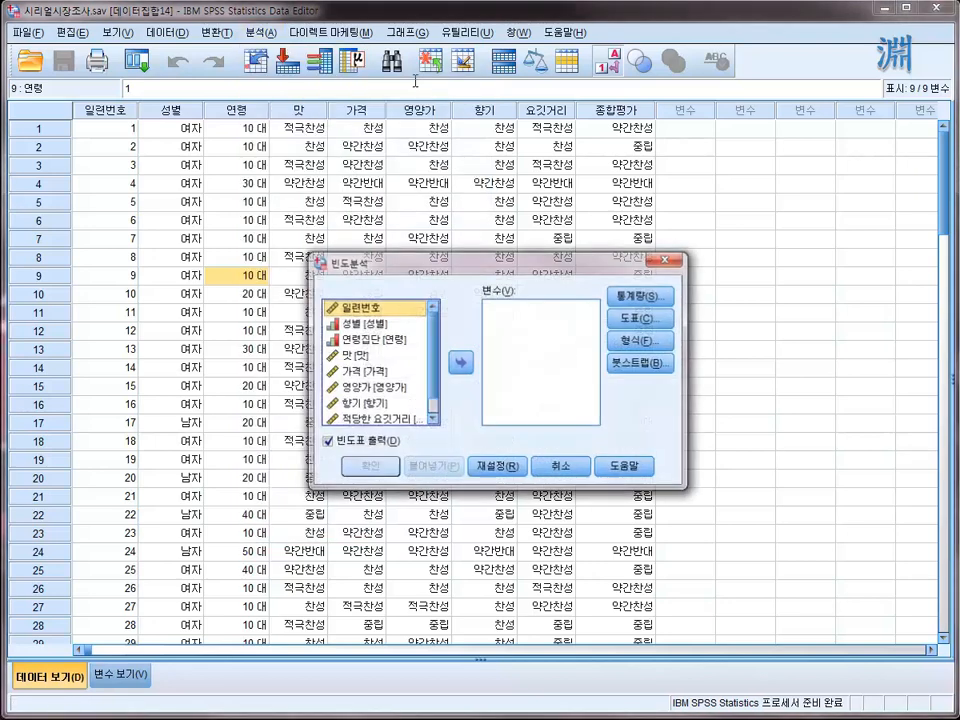
pyautogui.moveTo(428, 329)
pyautogui.mouseDown()
pyautogui.moveTo(430, 398)
pyautogui.moveTo(430, 306)
pyautogui.mouseUp()
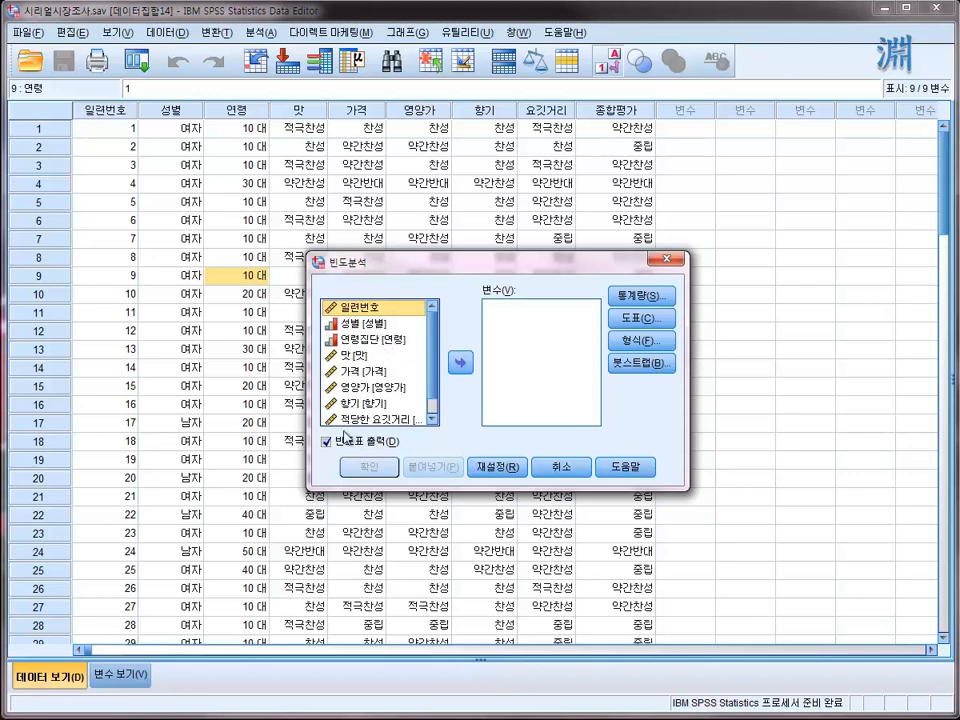
pyautogui.click(362, 326)
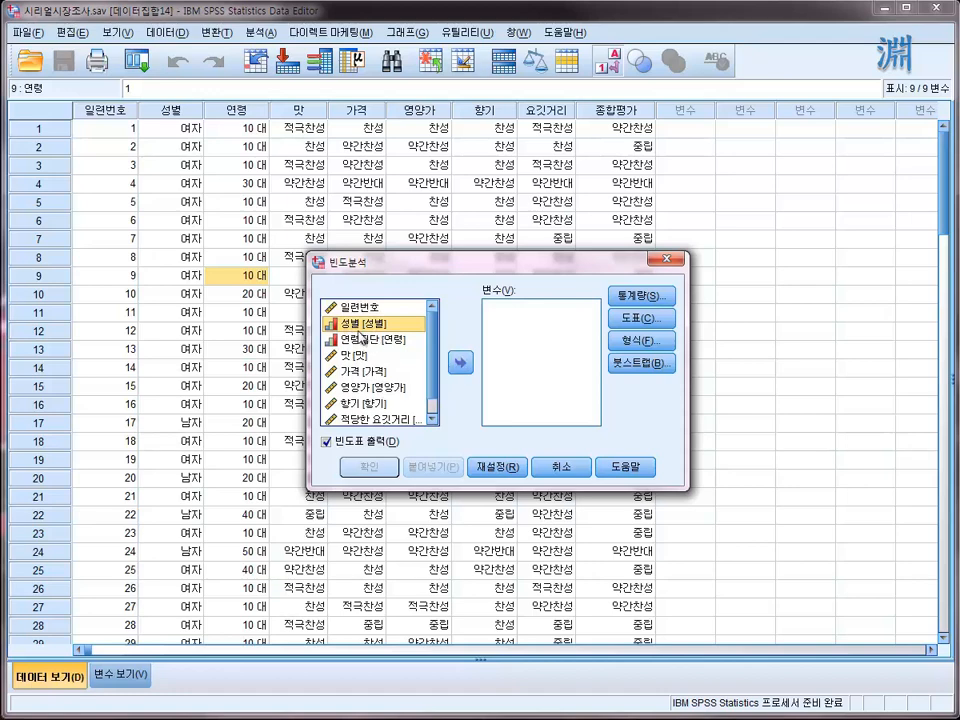
pyautogui.click(459, 365)
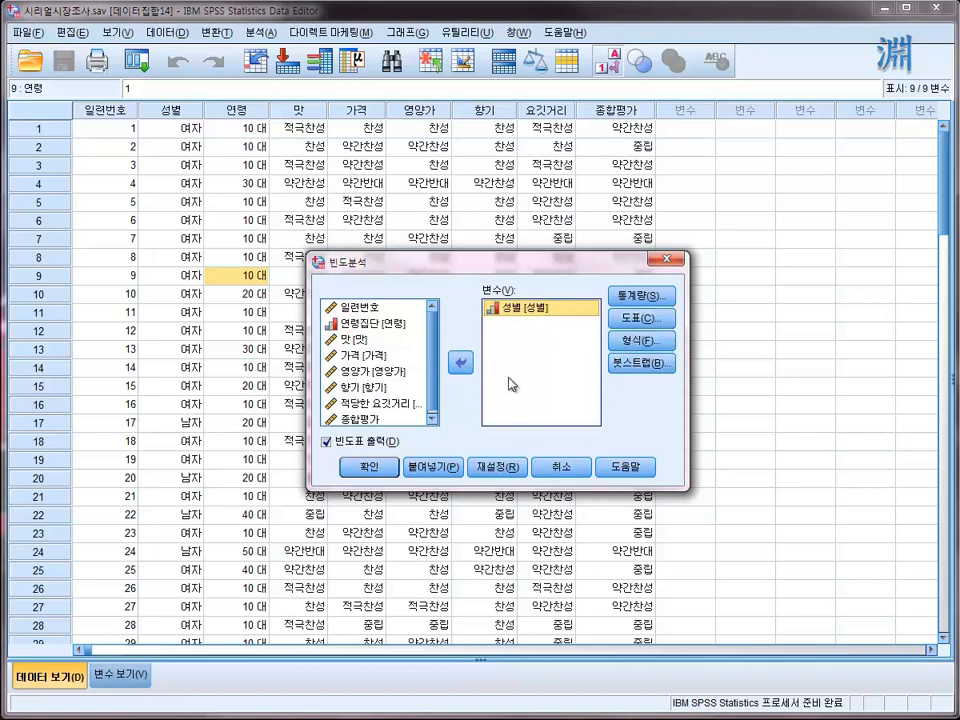
# - Request a pie chart (원도표) with percentages (퍼센트) as chart values, and run the frequency analysis
pyautogui.click(659, 321)
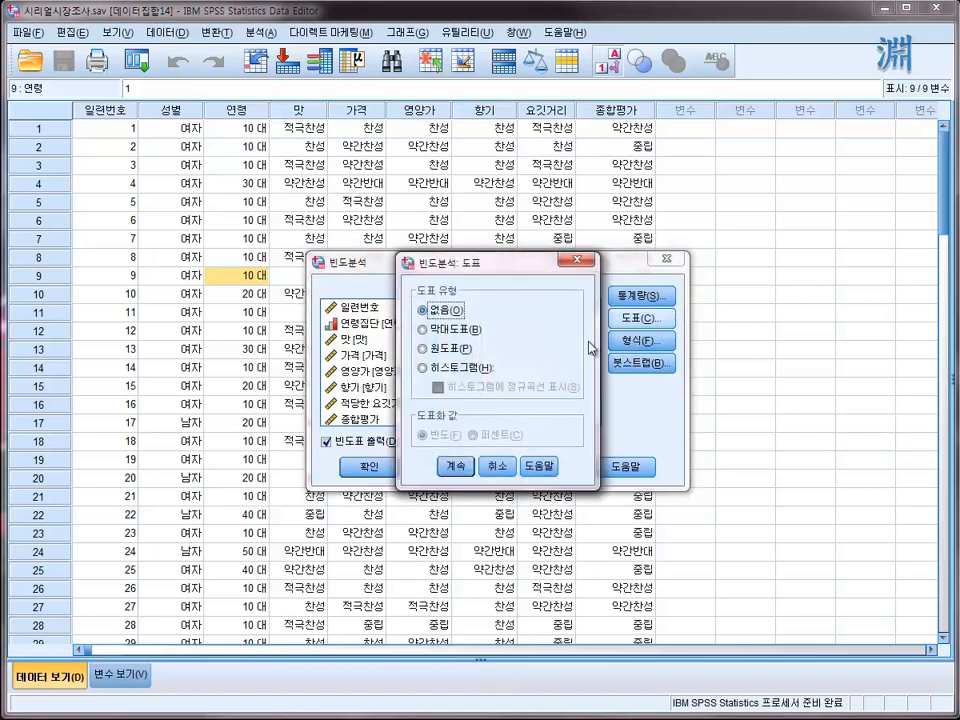
pyautogui.click(453, 348)
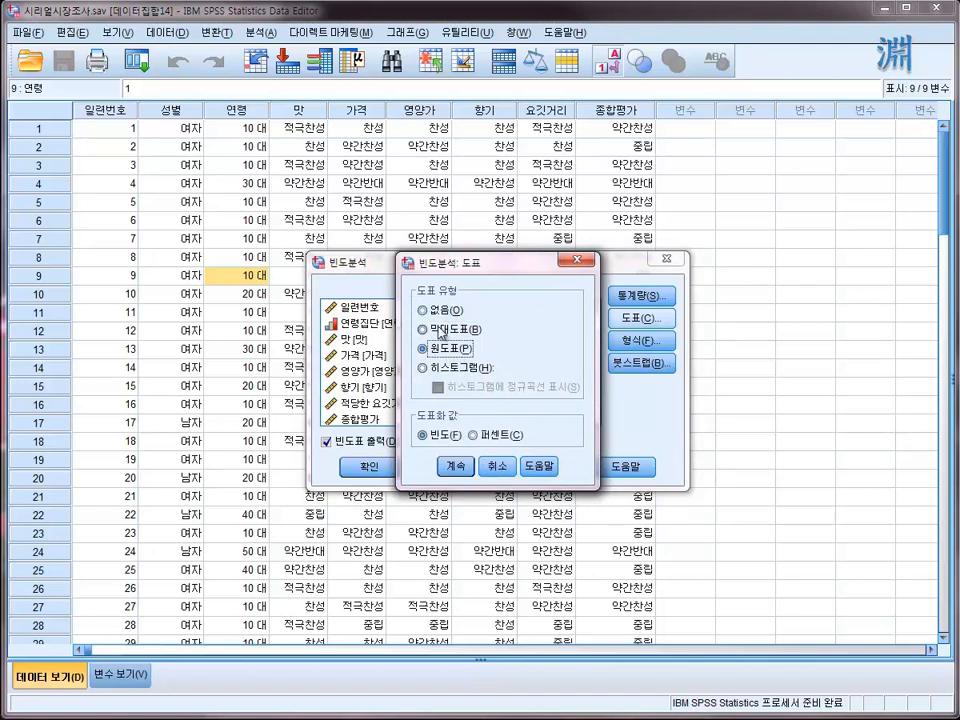
pyautogui.click(442, 369)
pyautogui.click(443, 348)
pyautogui.click(445, 331)
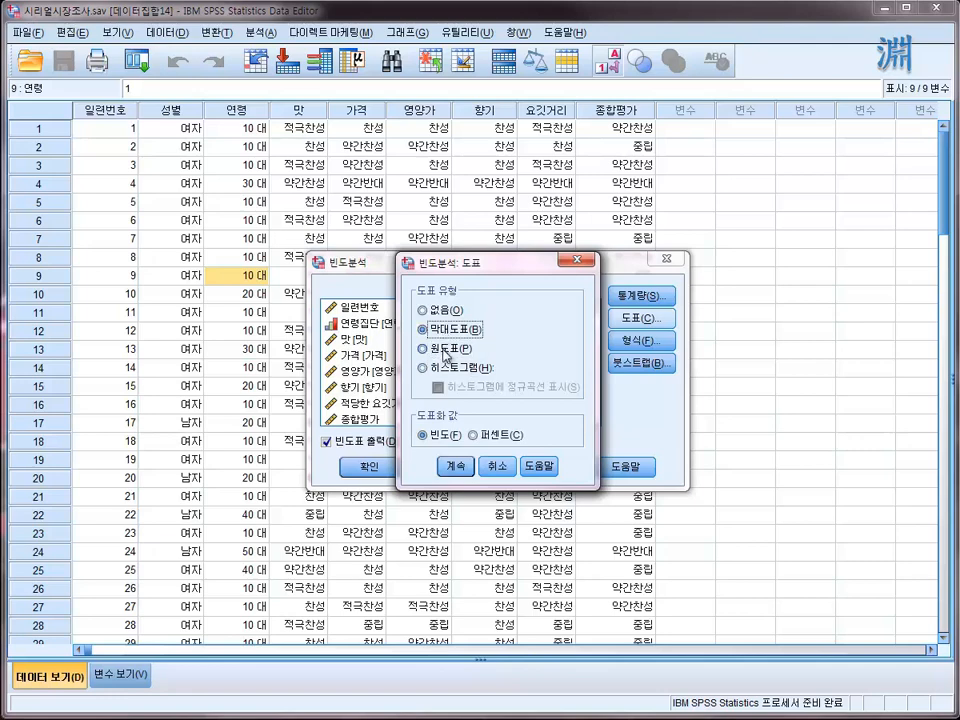
pyautogui.click(446, 351)
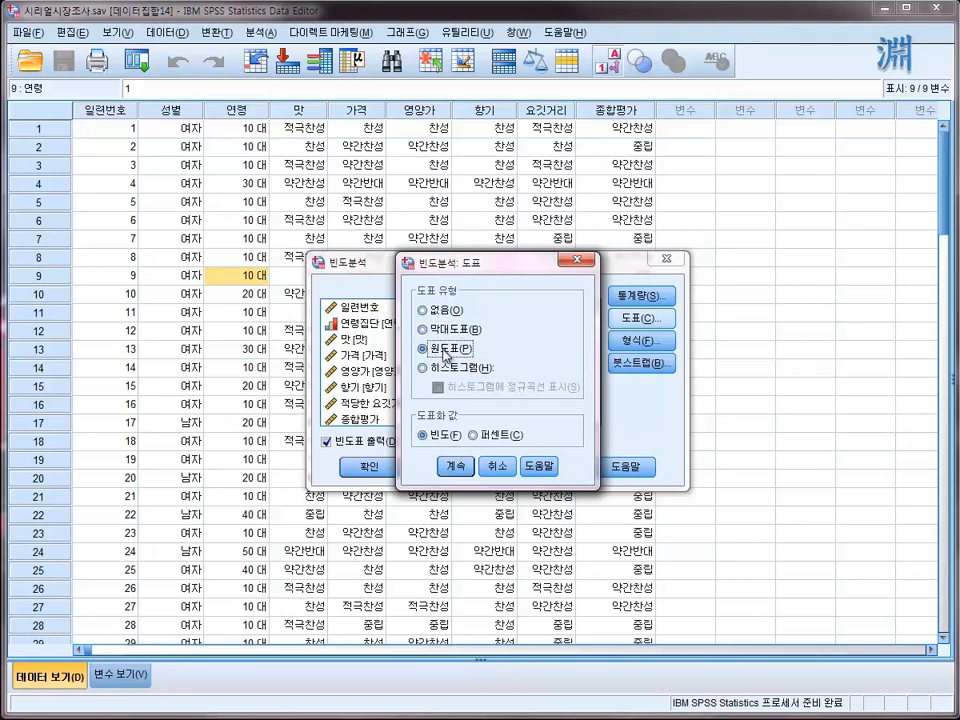
pyautogui.click(492, 437)
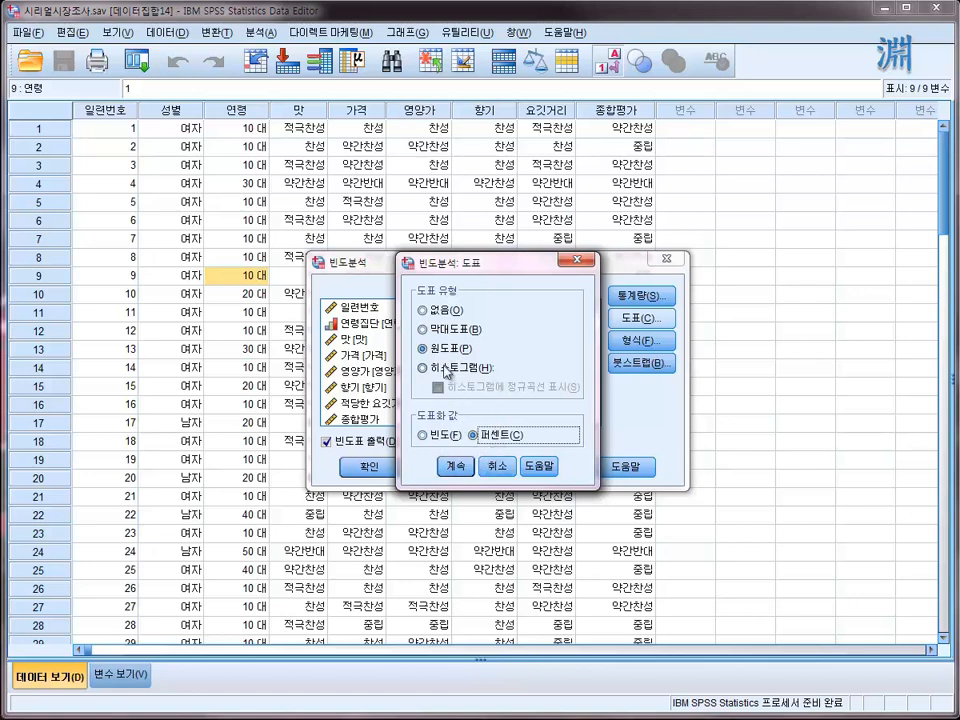
pyautogui.click(448, 468)
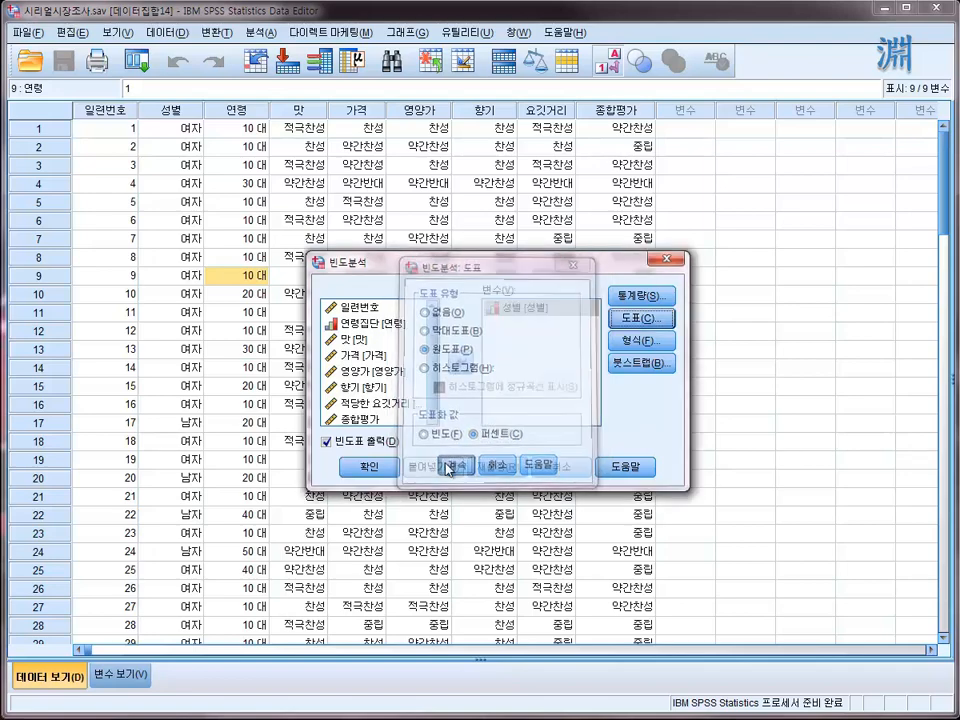
pyautogui.click(357, 468)
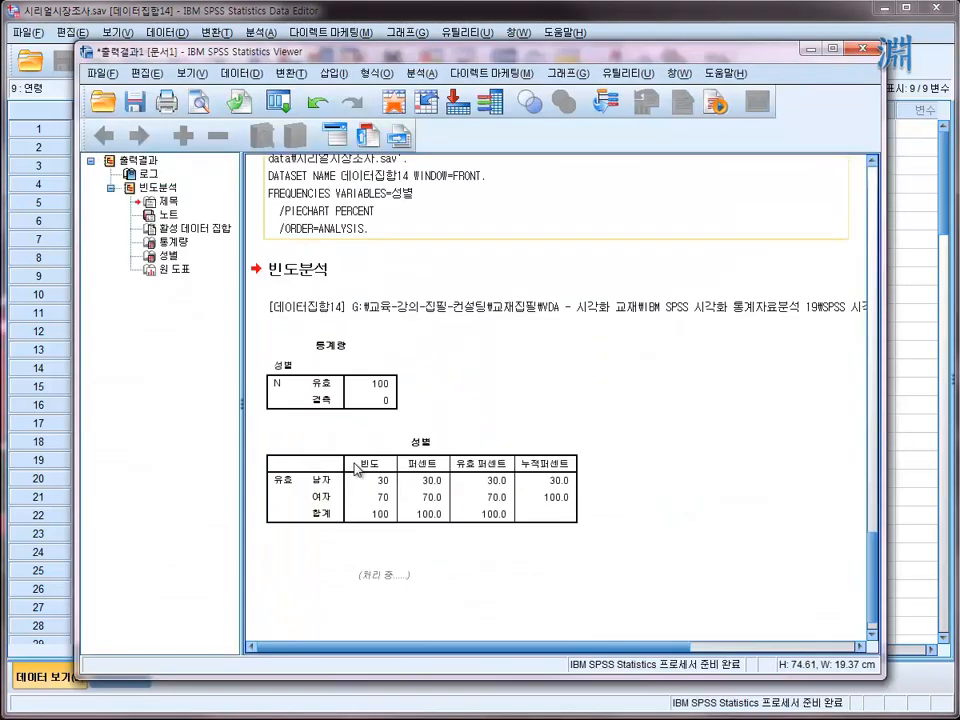
# - Examine the 통계량 table and the 성별 frequency table in the output
pyautogui.scroll(-6, 487, 385)
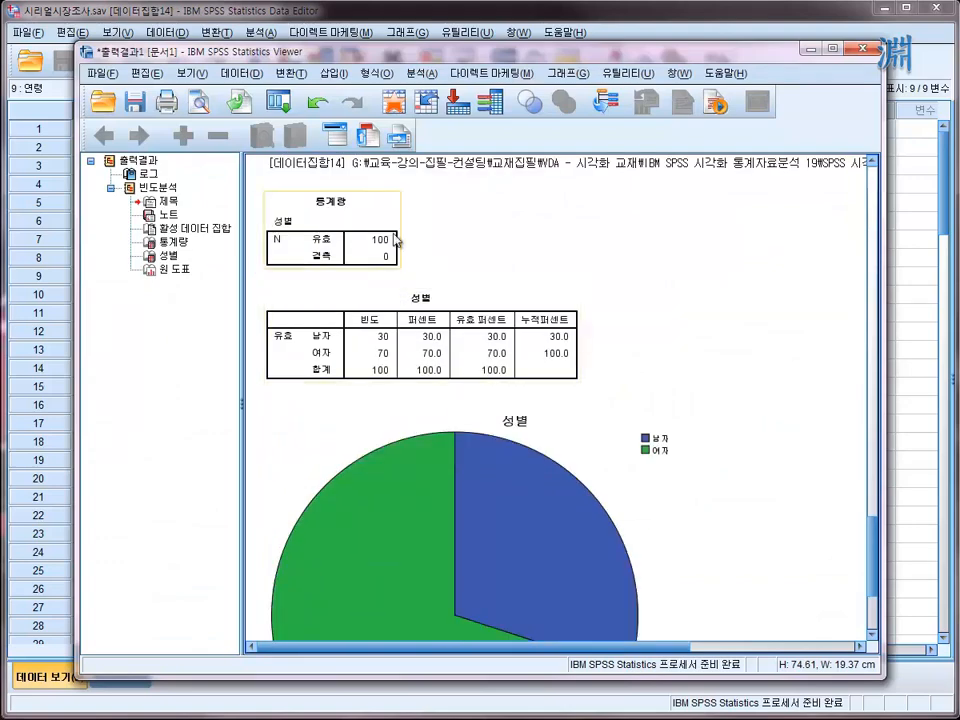
pyautogui.scroll(5, 464, 287)
pyautogui.scroll(-2, 466, 286)
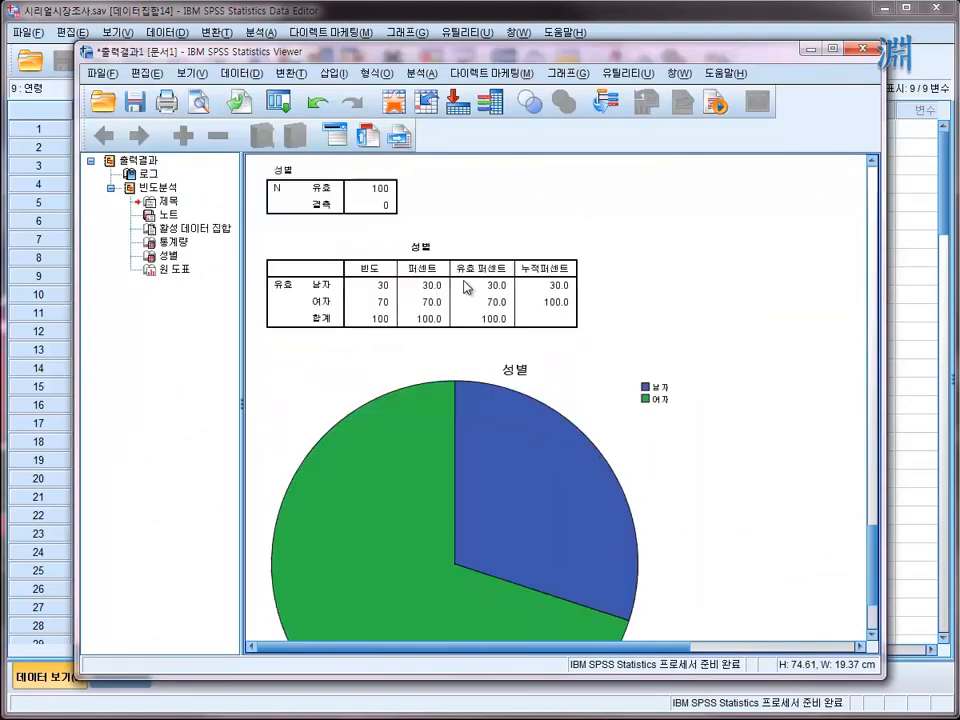
pyautogui.scroll(4, 464, 287)
pyautogui.click(350, 406)
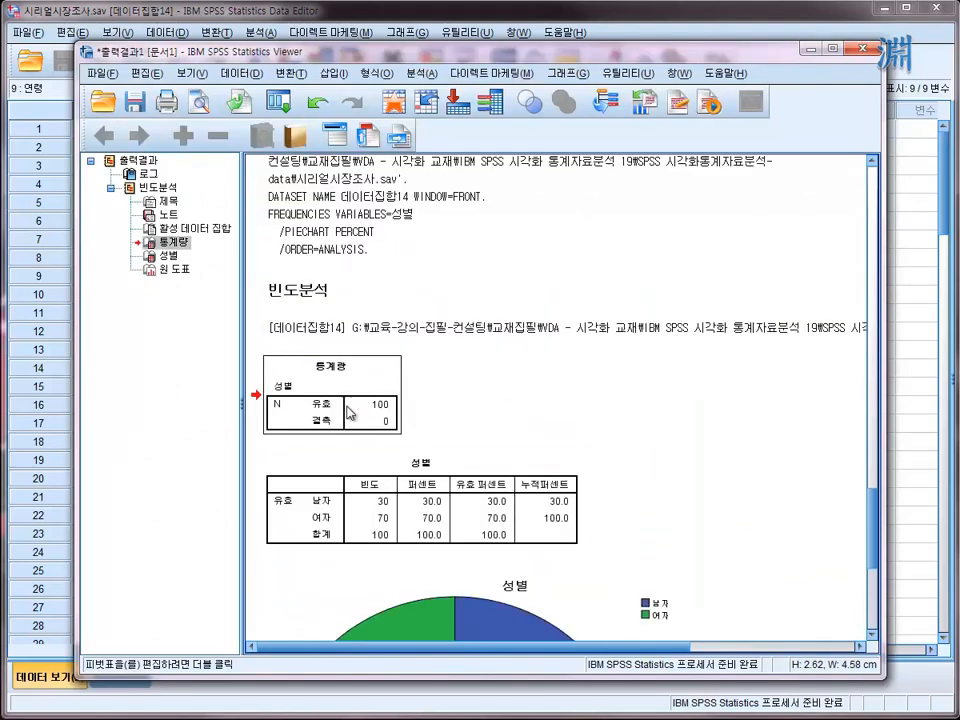
pyautogui.click(387, 522)
pyautogui.click(370, 418)
pyautogui.click(366, 524)
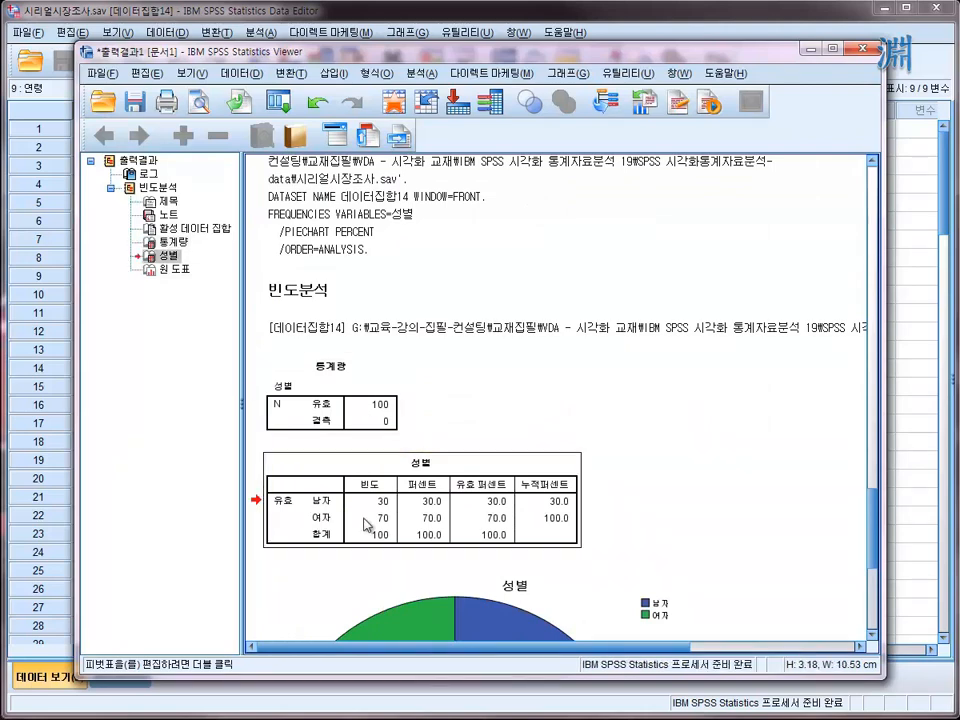
# - Compare the 성별 frequency table with its pie chart and select the chart
pyautogui.scroll(-5, 366, 521)
pyautogui.scroll(3, 366, 518)
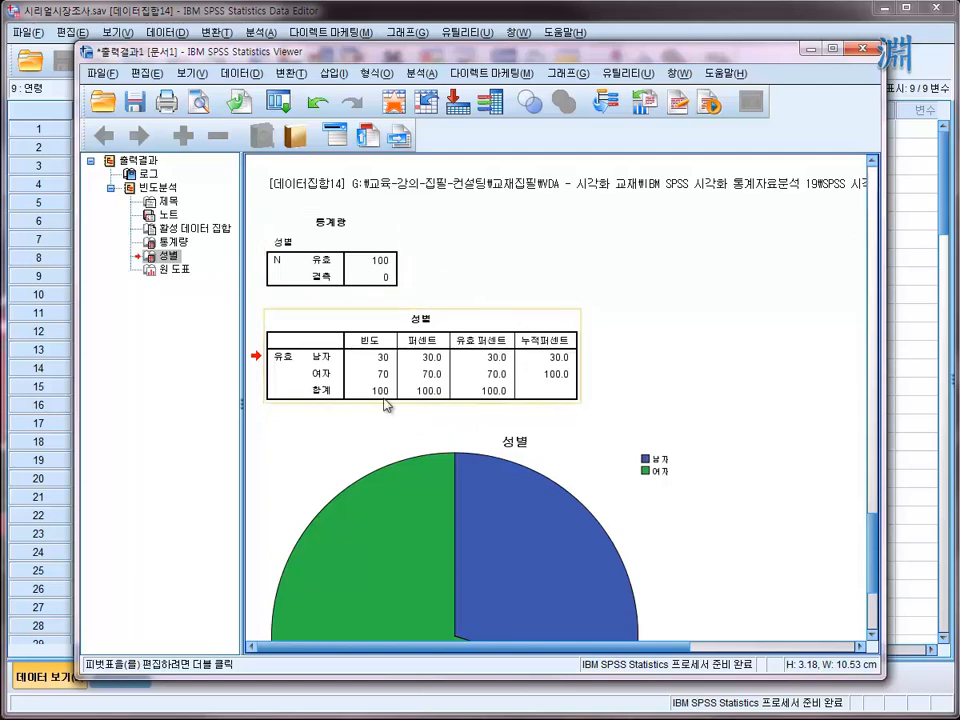
pyautogui.scroll(-4, 456, 433)
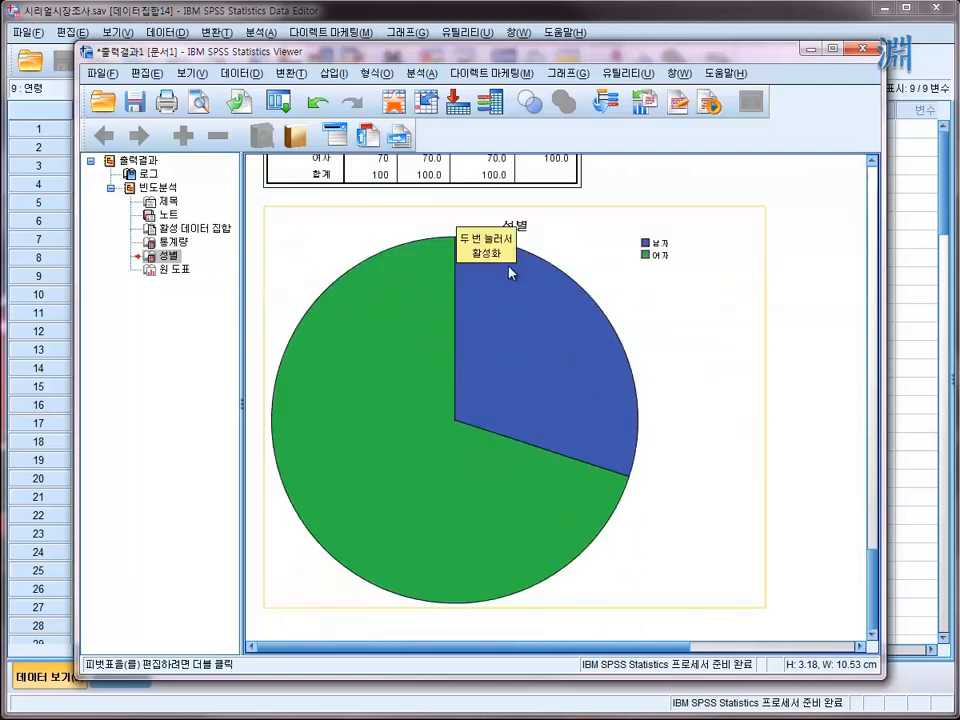
pyautogui.click(519, 336)
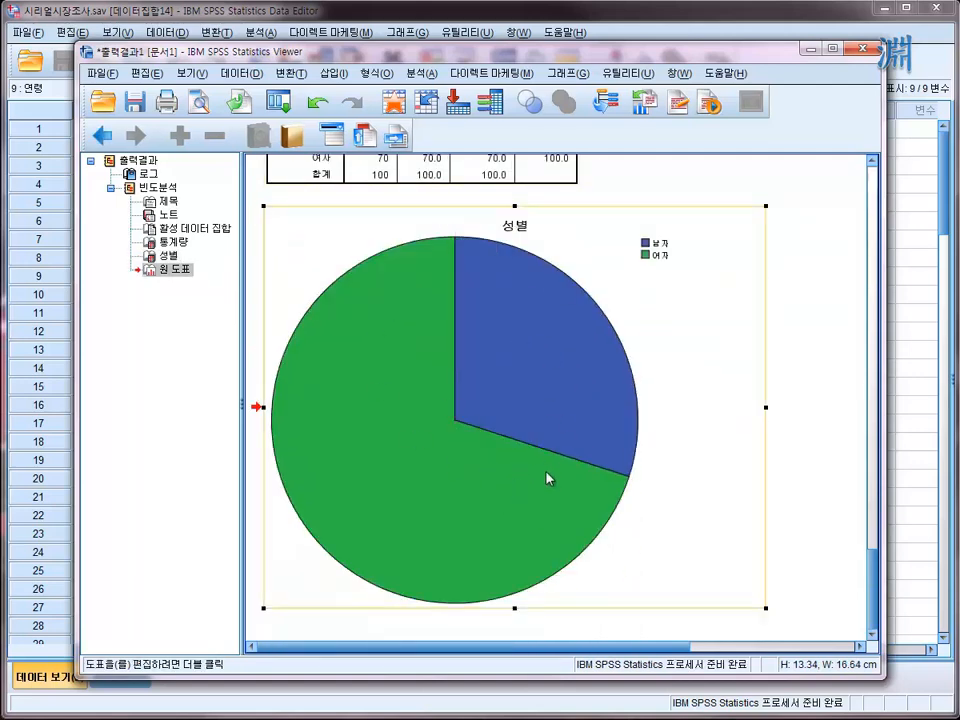
pyautogui.scroll(8, 490, 378)
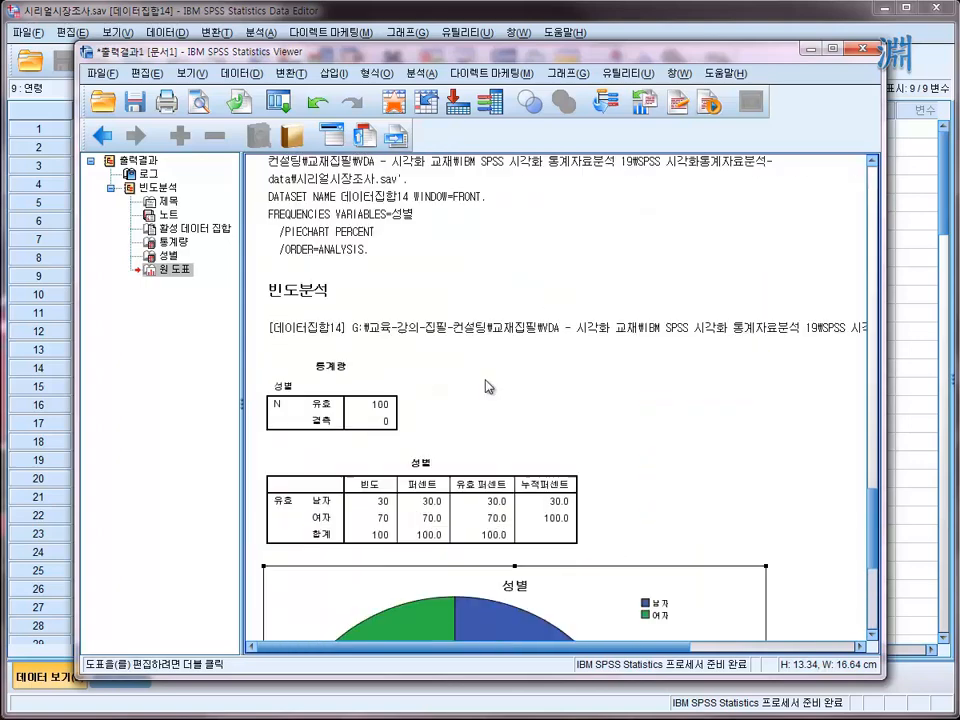
# - Inspect the 노트 and 제목 items in the output outline, and view the title's available commands without applying any
pyautogui.click(358, 403)
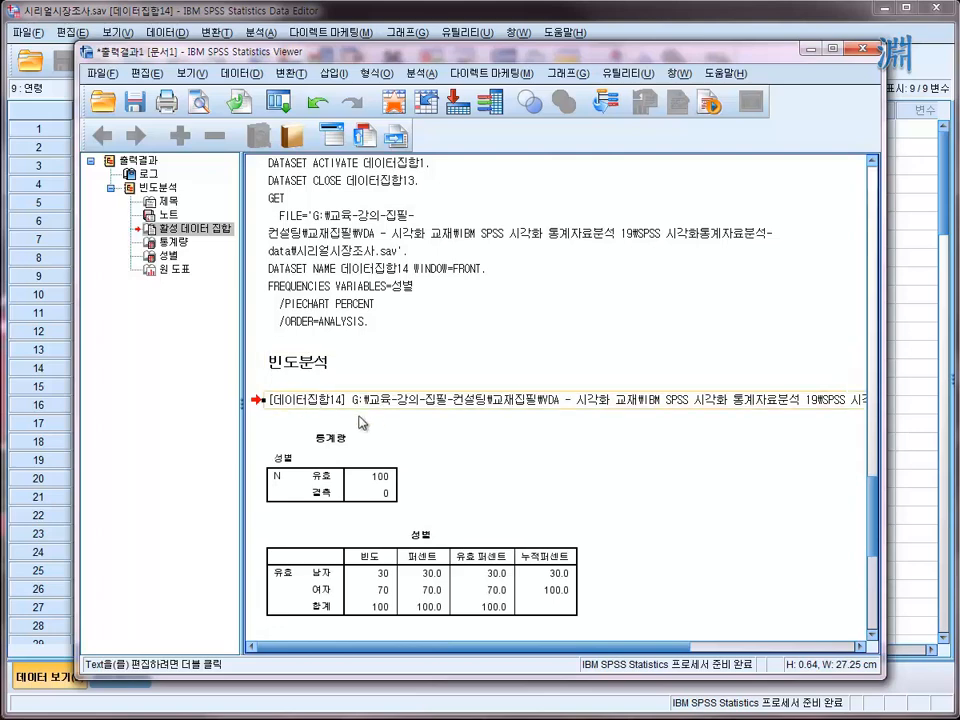
pyautogui.click(170, 215)
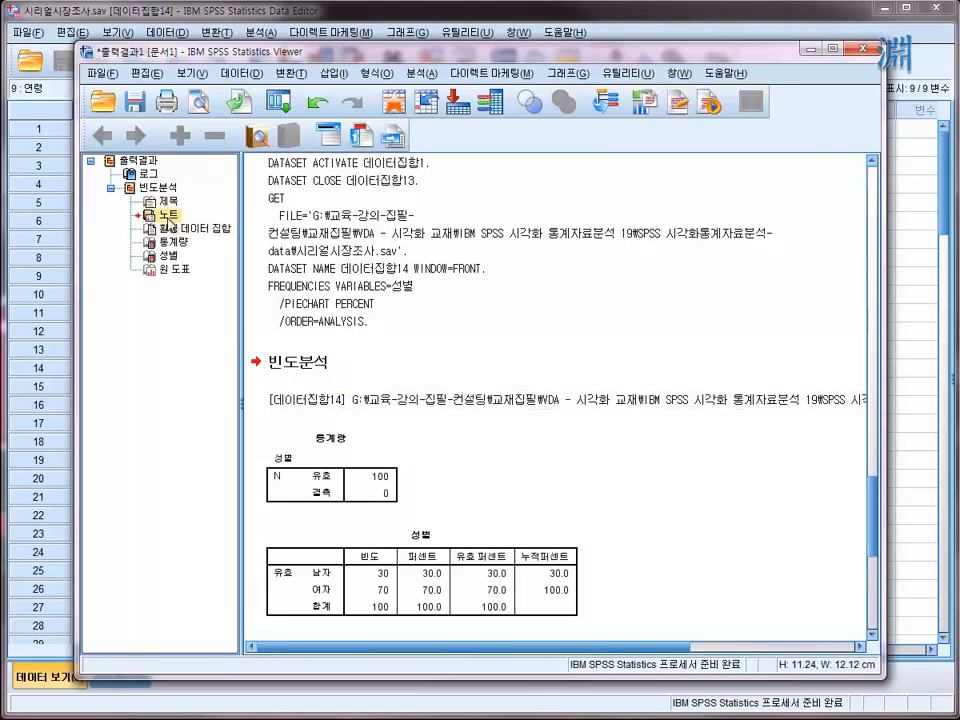
pyautogui.click(168, 203)
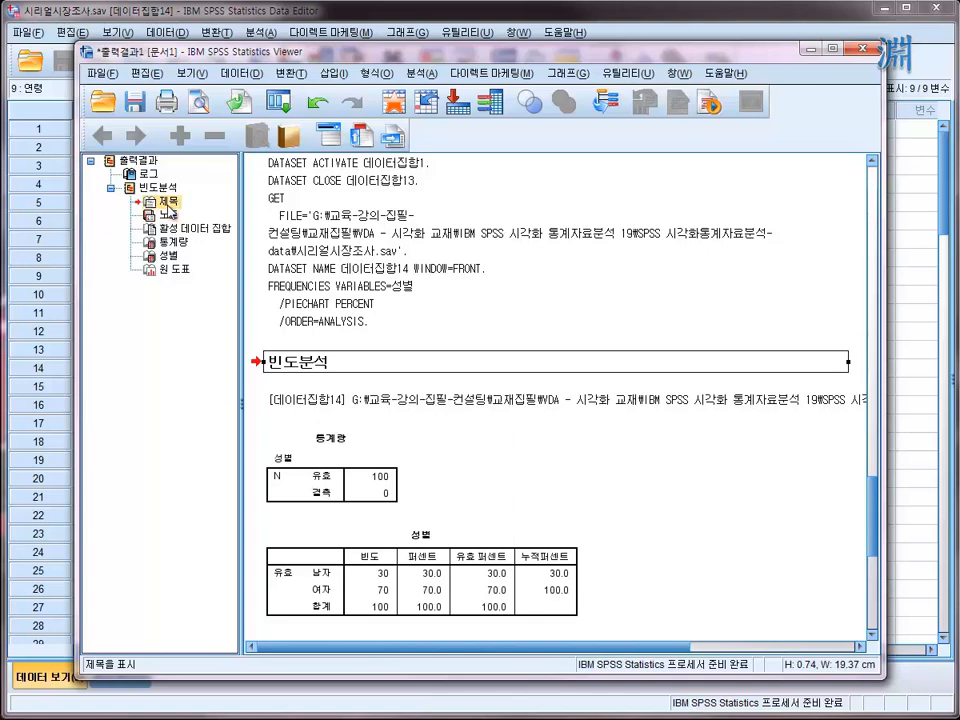
pyautogui.rightClick(168, 203)
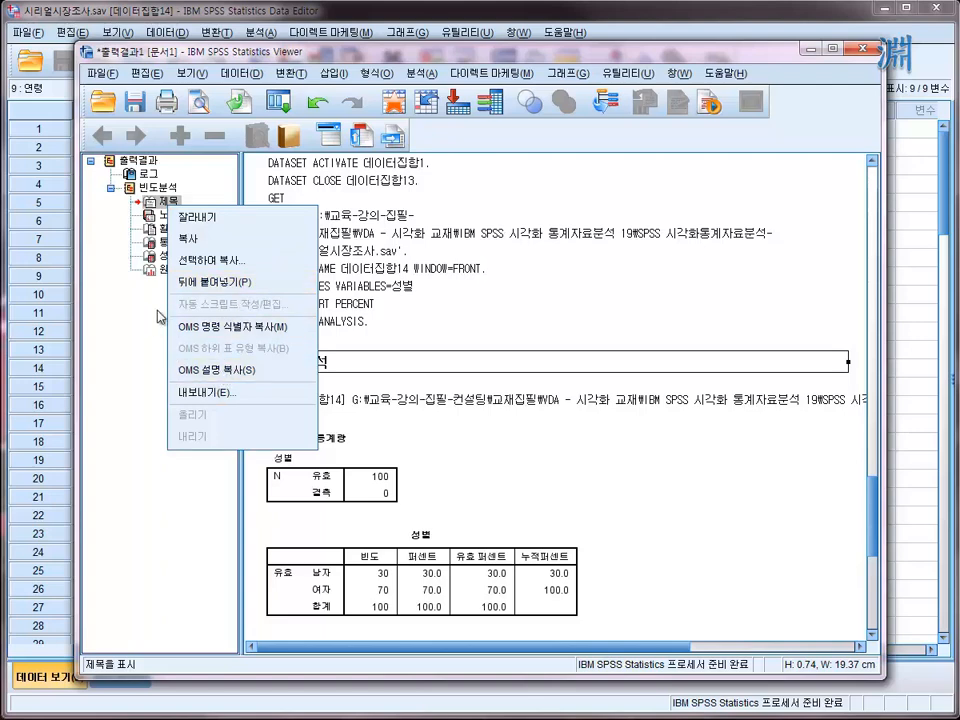
pyautogui.click(127, 349)
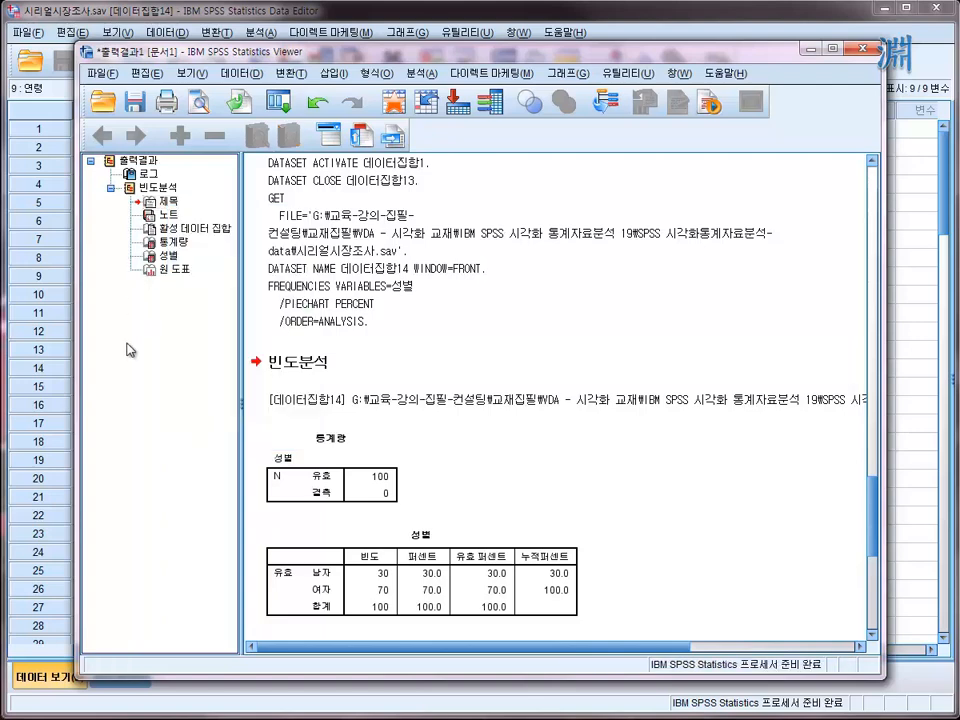
# - Delete the 제목 item under 빈도분석 from the output, and select the 통계량 table
pyautogui.click(152, 187)
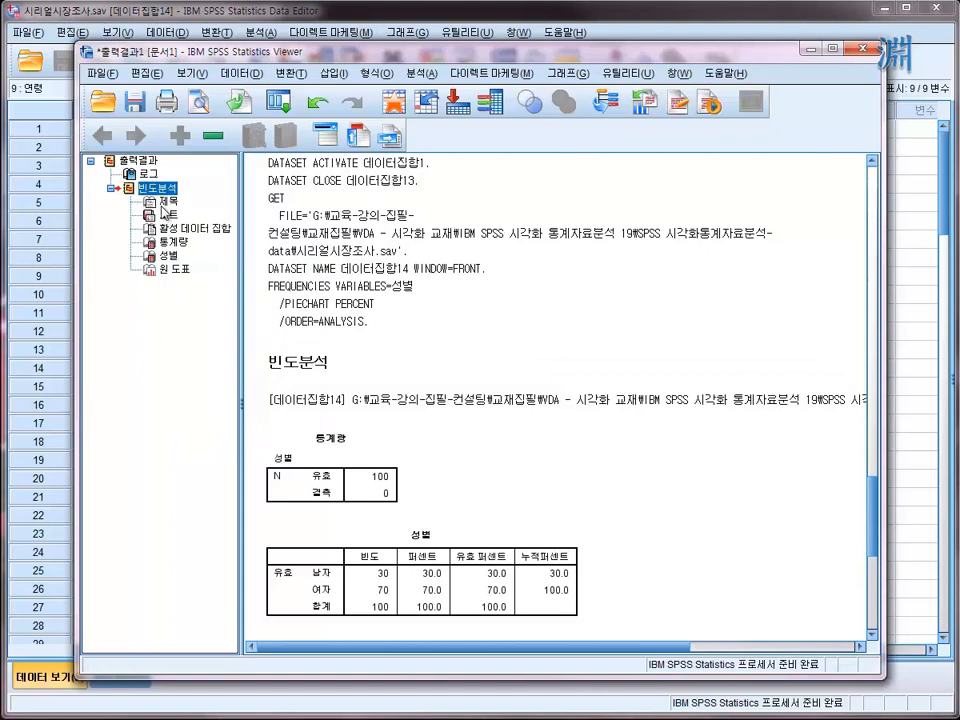
pyautogui.click(162, 203)
pyautogui.press('Delete')
pyautogui.scroll(-3, 272, 259)
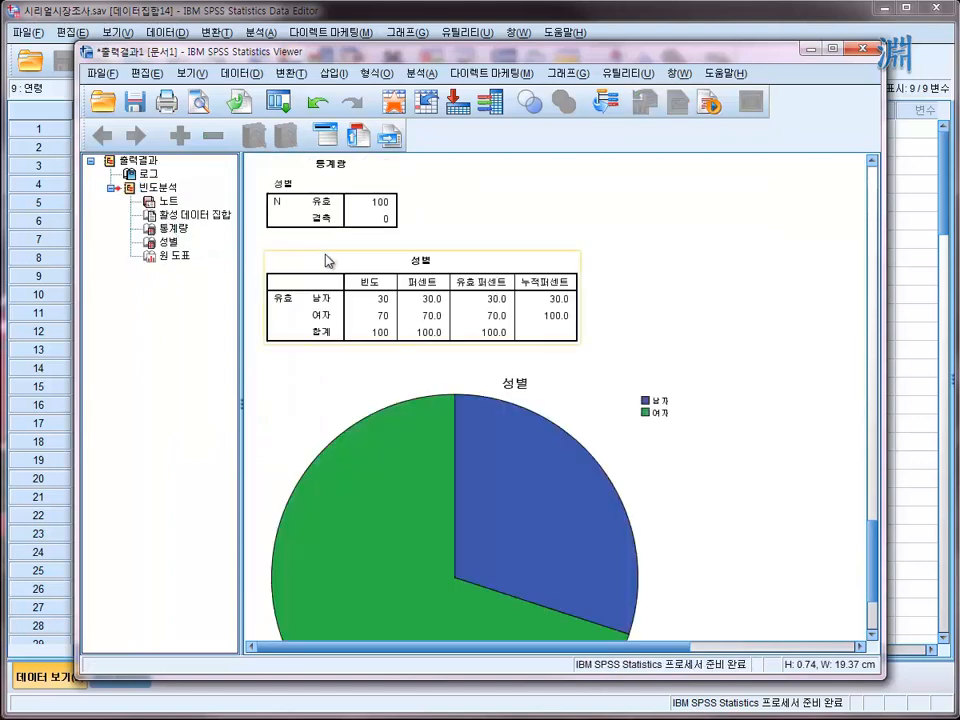
pyautogui.scroll(3, 329, 261)
pyautogui.click(331, 338)
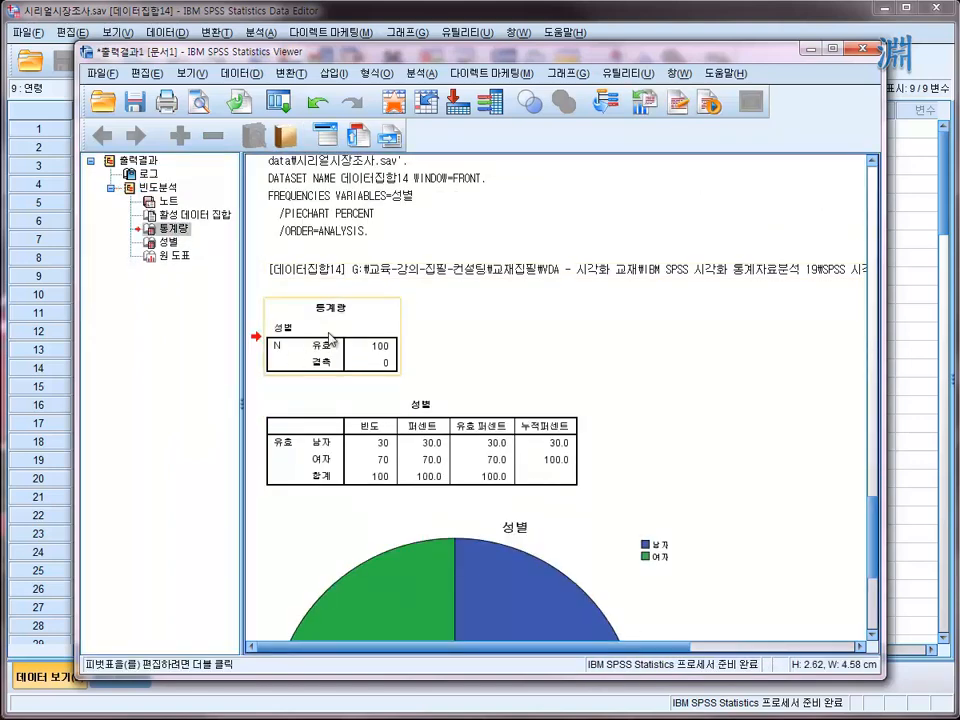
# - Delete the 통계량 table, the active dataset text and the 로그 item from the output
pyautogui.press('Delete')
pyautogui.click(289, 274)
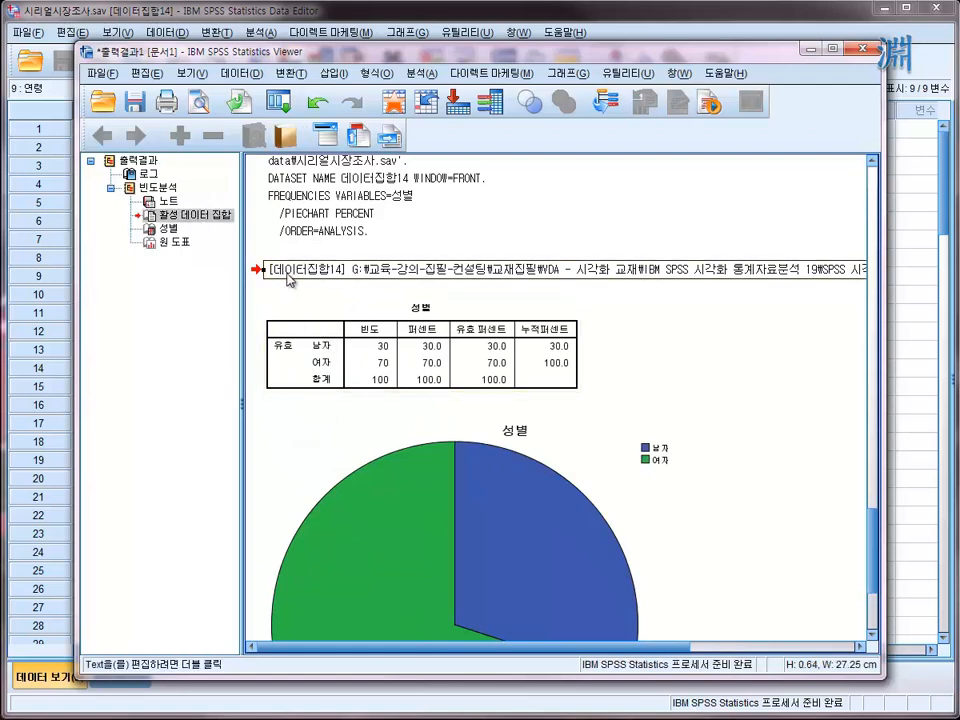
pyautogui.press('Delete')
pyautogui.click(293, 218)
pyautogui.press('Delete')
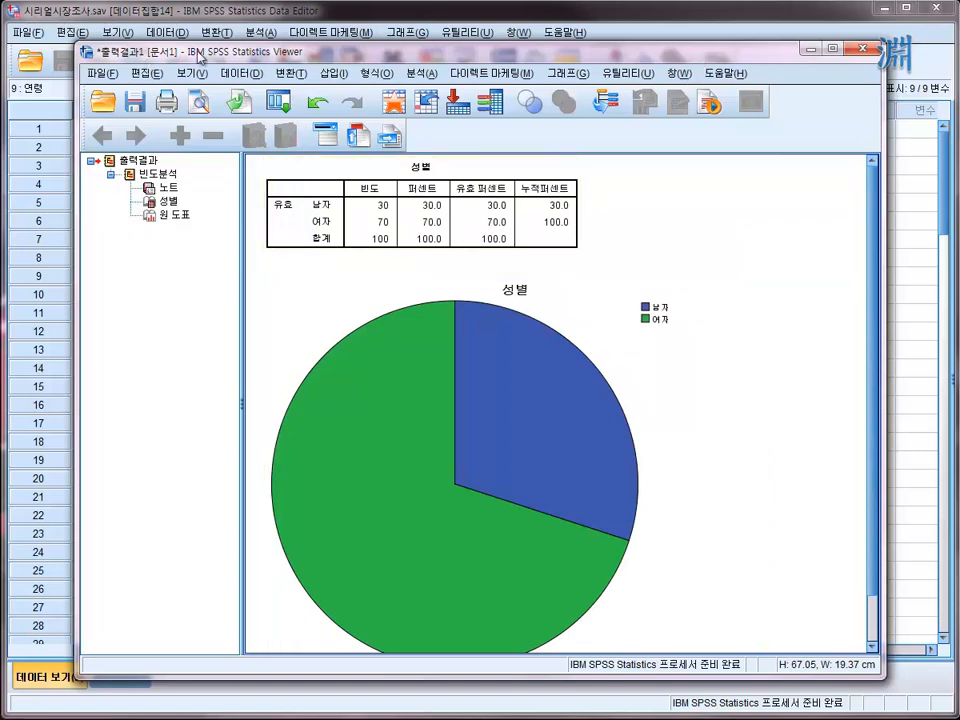
# - Reposition the output viewer window slightly and switch back to the Data Editor
pyautogui.moveTo(200, 57); pyautogui.dragTo(221, 49)
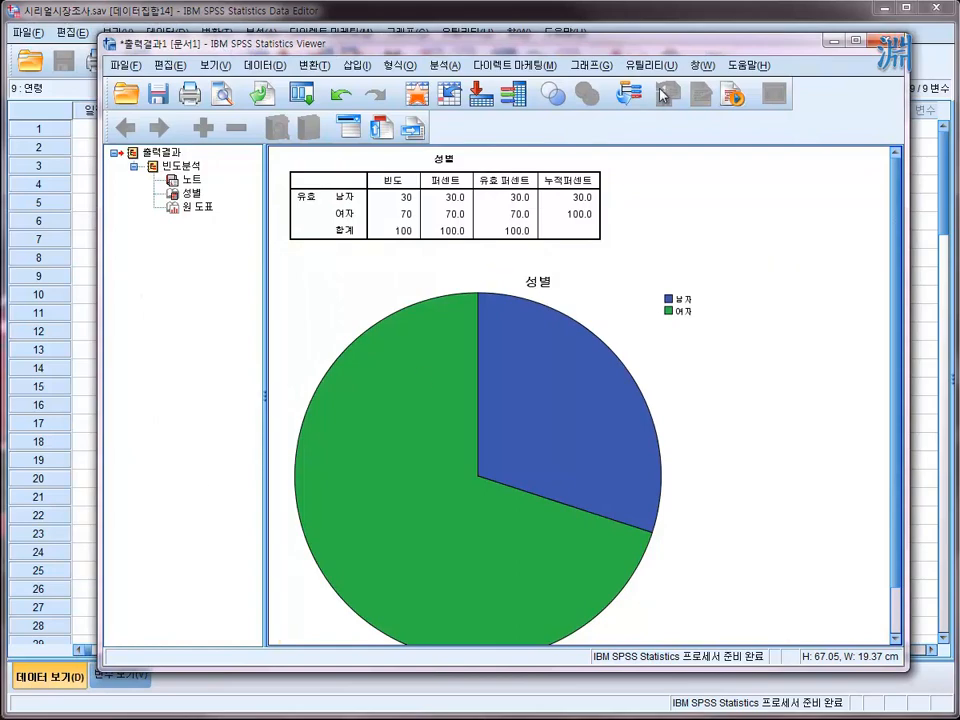
pyautogui.moveTo(712, 56); pyautogui.dragTo(692, 54)
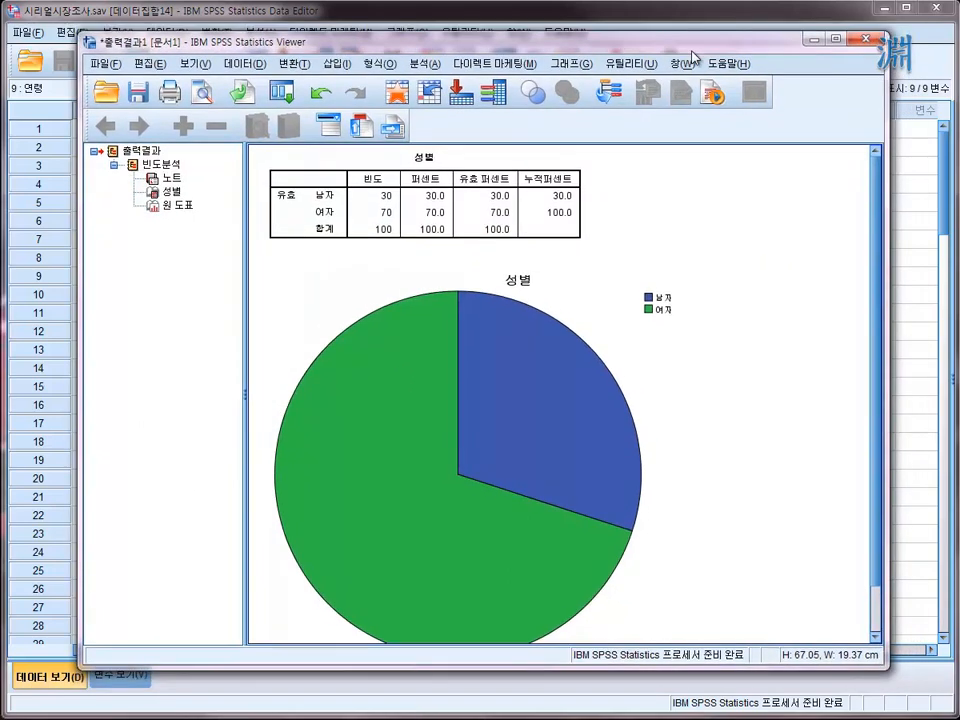
pyautogui.click(708, 290)
pyautogui.click(900, 277)
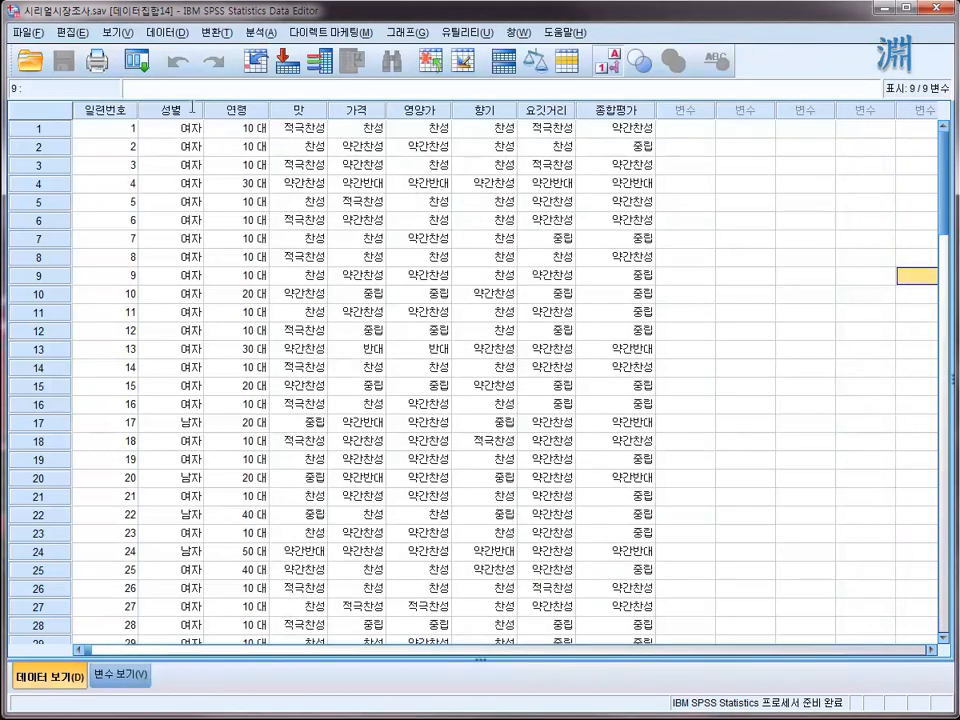
# - Recall the recently used 빈도분석 dialog, view its labelled variable list, and cancel it without running
pyautogui.click(139, 62)
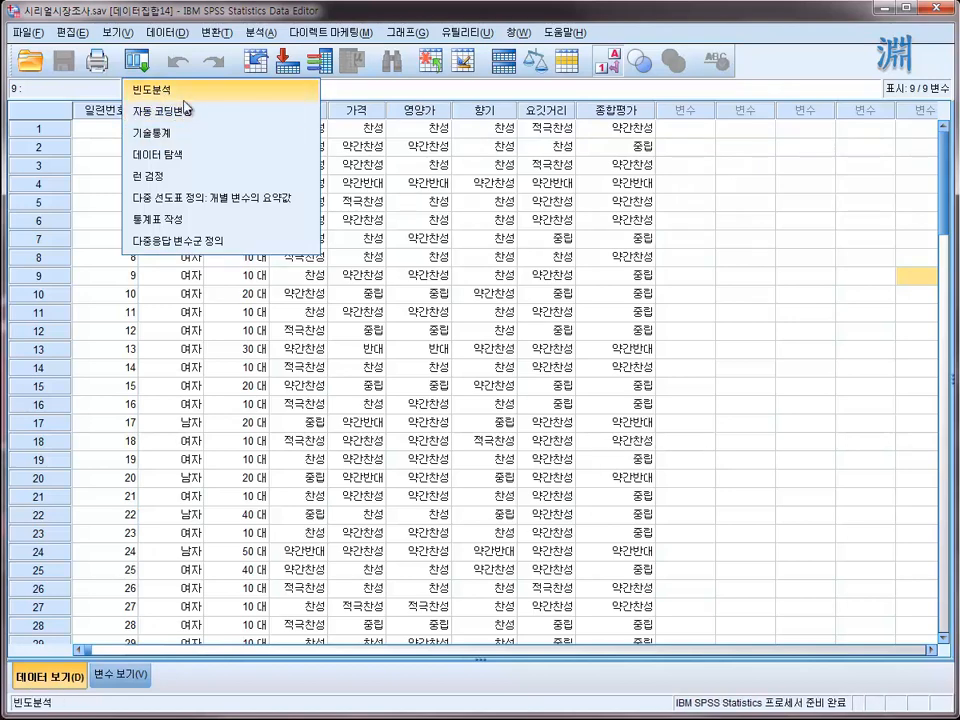
pyautogui.click(156, 92)
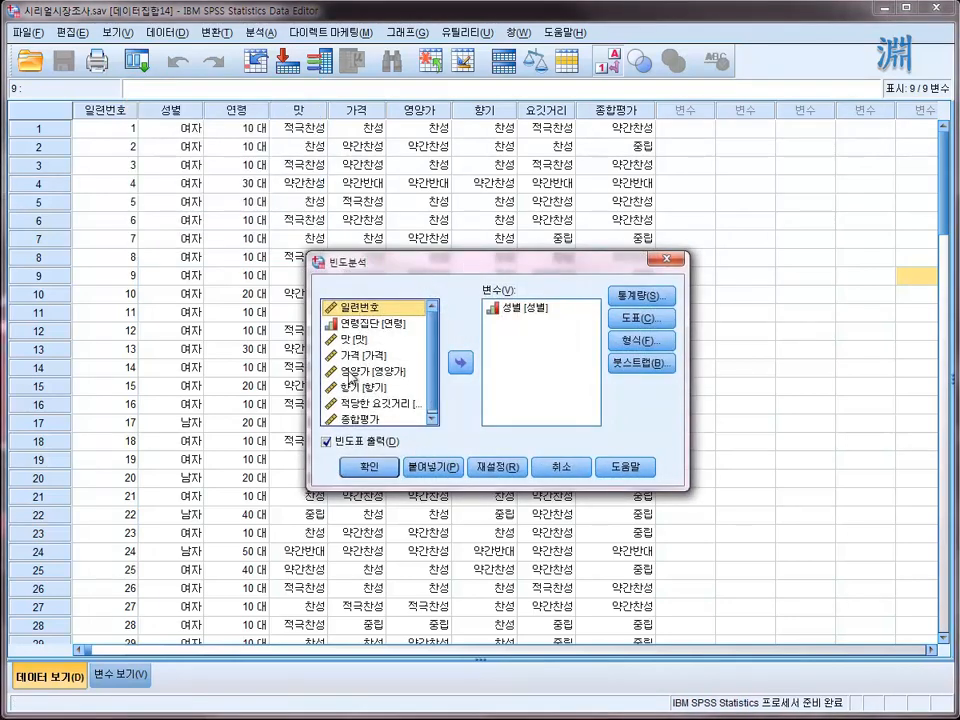
pyautogui.click(561, 470)
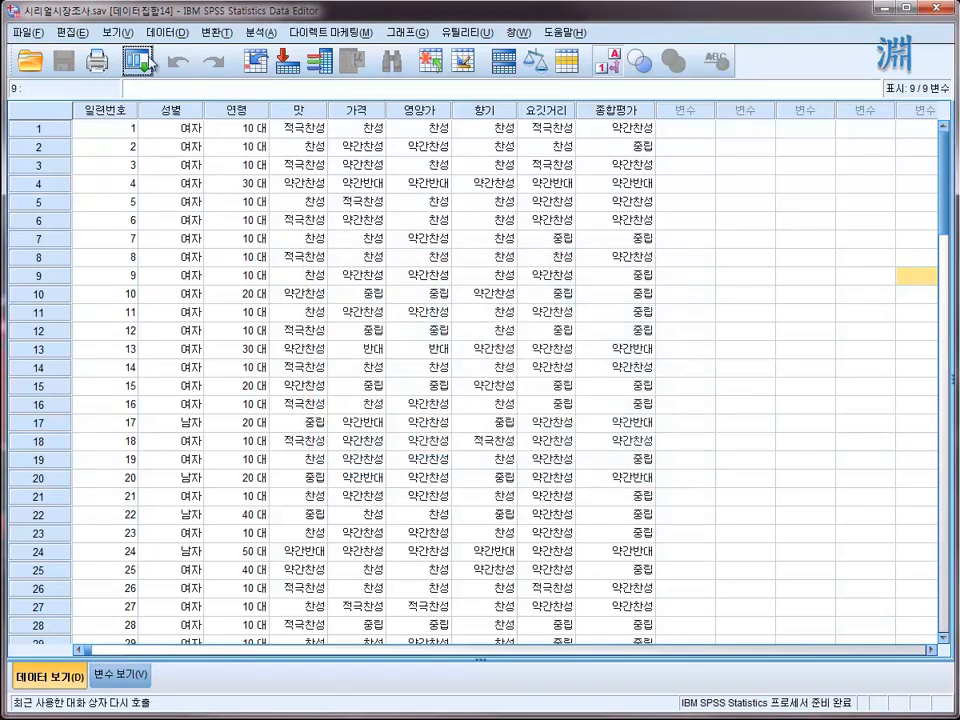
# - Set the general options to list variables by name (이름 표시) instead of by label, and accept the dialog reset
pyautogui.click(66, 32)
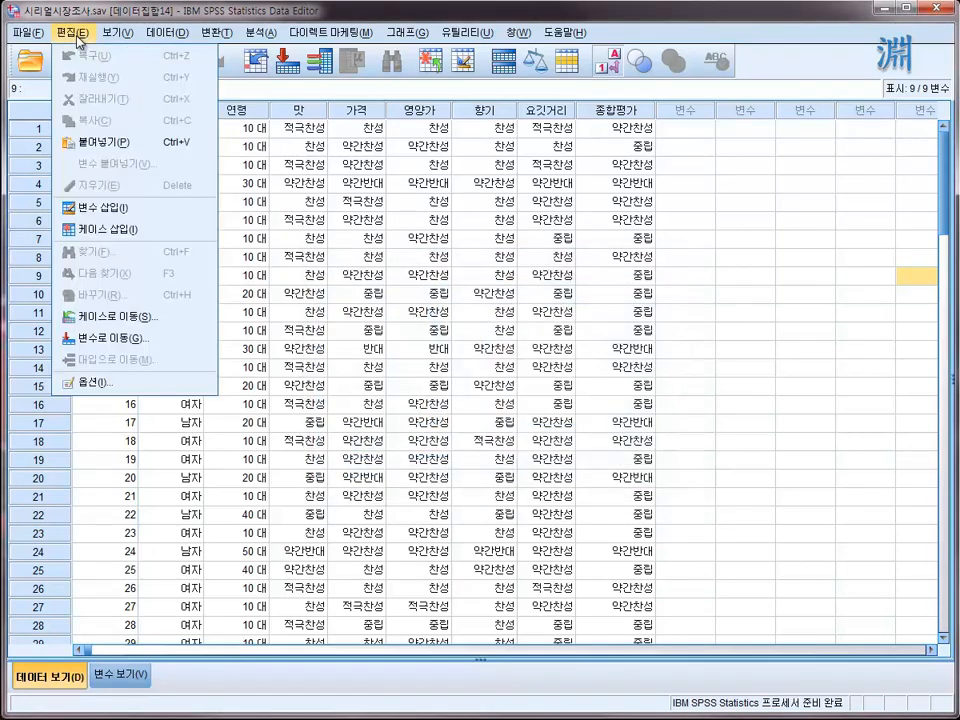
pyautogui.click(86, 389)
pyautogui.moveTo(98, 276); pyautogui.dragTo(589, 98)
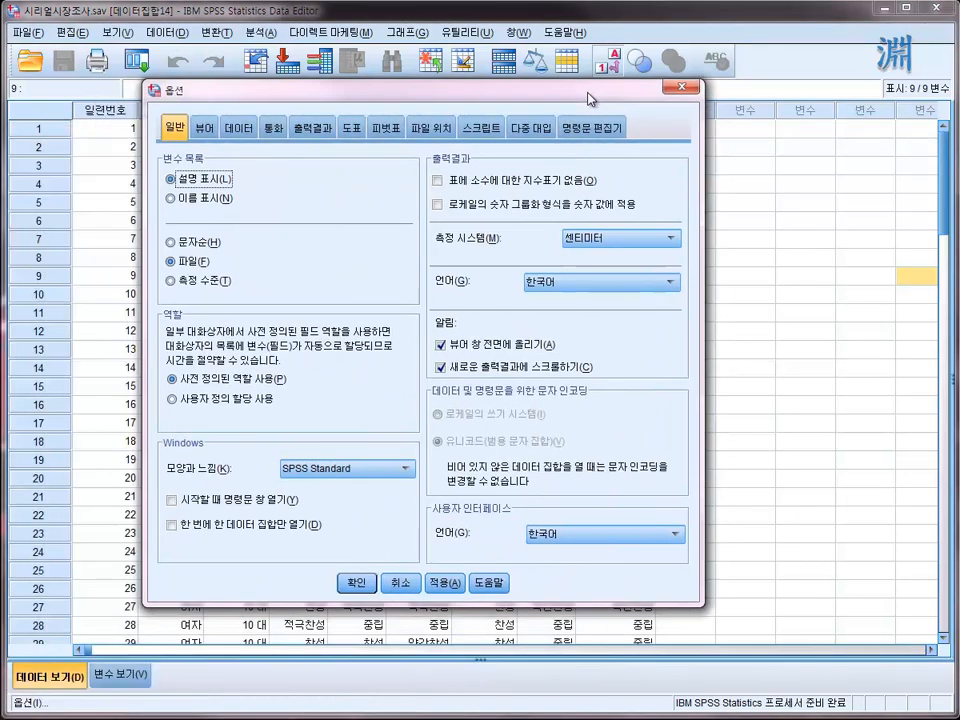
pyautogui.click(190, 200)
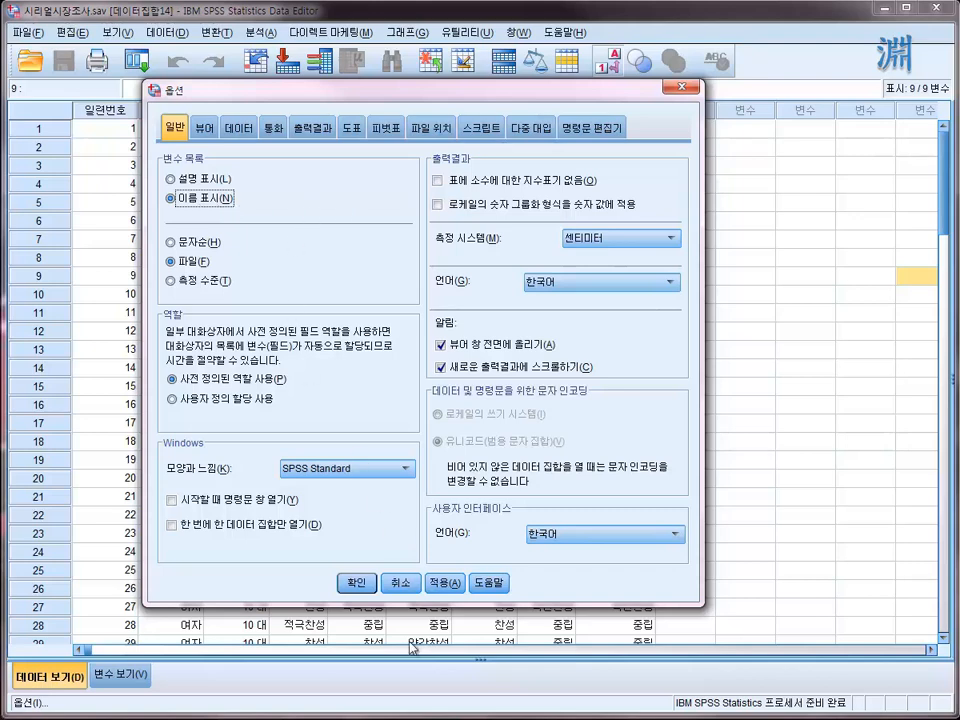
pyautogui.click(356, 582)
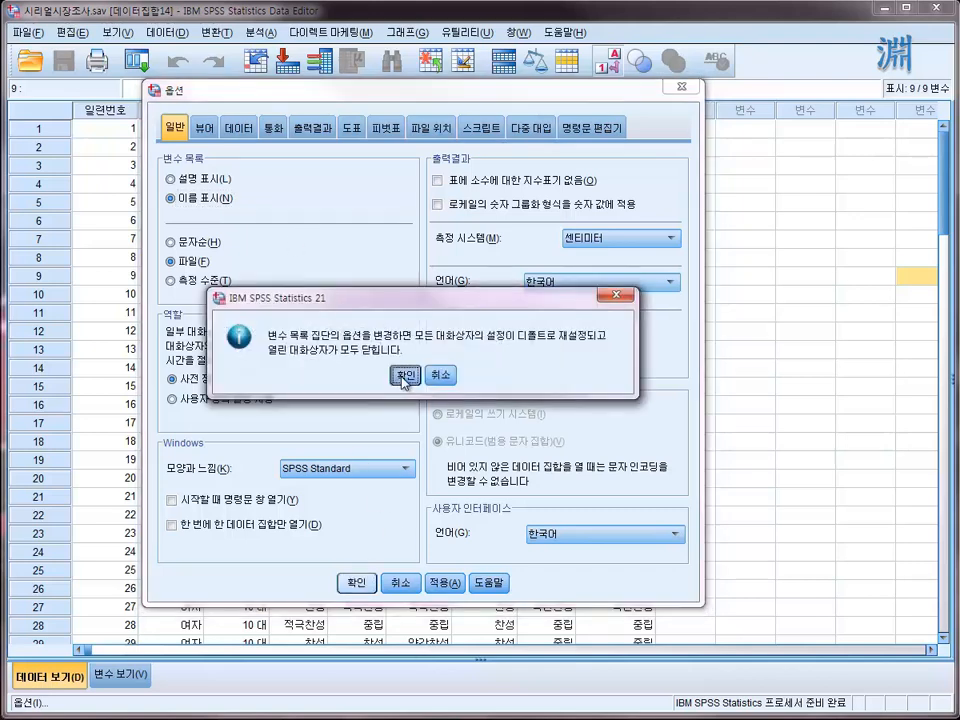
pyautogui.click(403, 378)
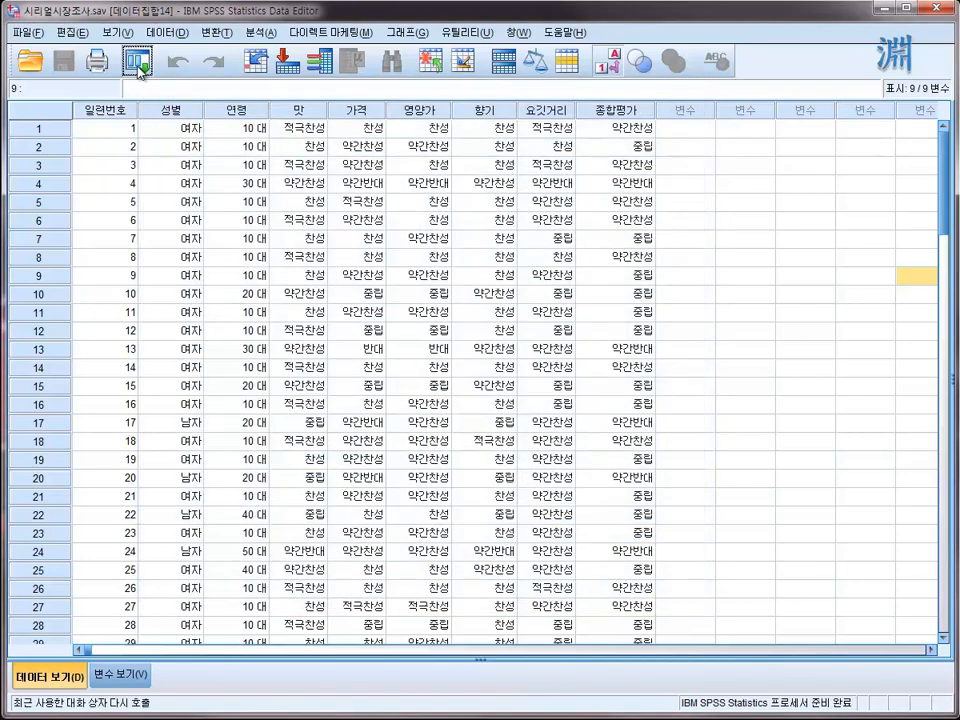
# - Reopen the recent 빈도분석 dialog and look through the variable names in its source list
pyautogui.click(137, 61)
pyautogui.click(168, 96)
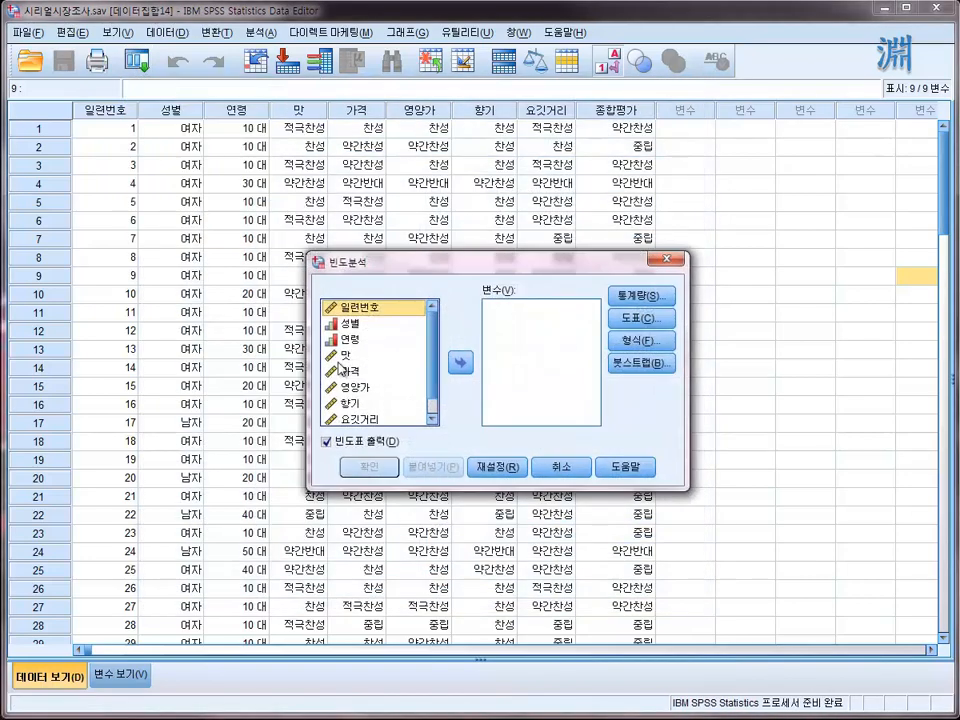
pyautogui.click(356, 325)
pyautogui.click(345, 341)
pyautogui.click(347, 357)
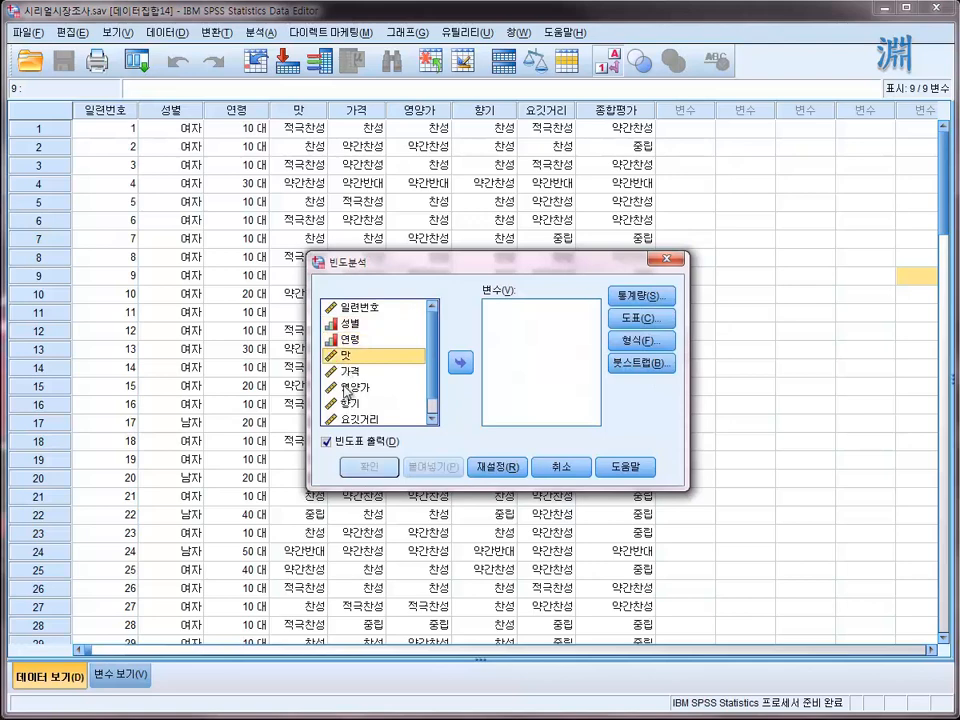
pyautogui.click(349, 388)
pyautogui.scroll(-1, 434, 400)
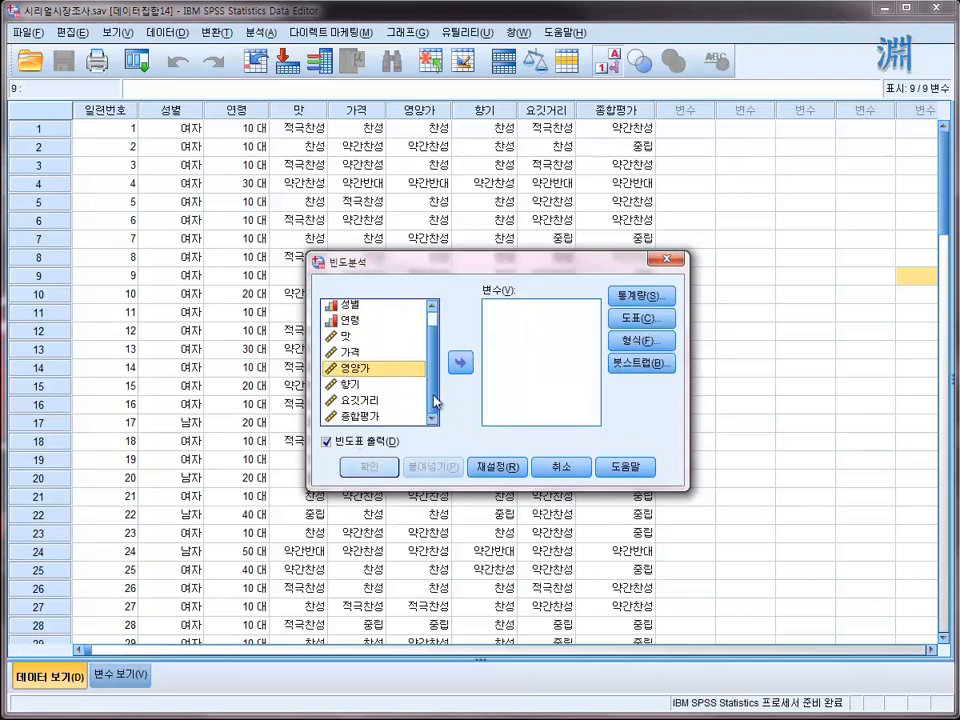
pyautogui.moveTo(434, 410); pyautogui.dragTo(434, 350)
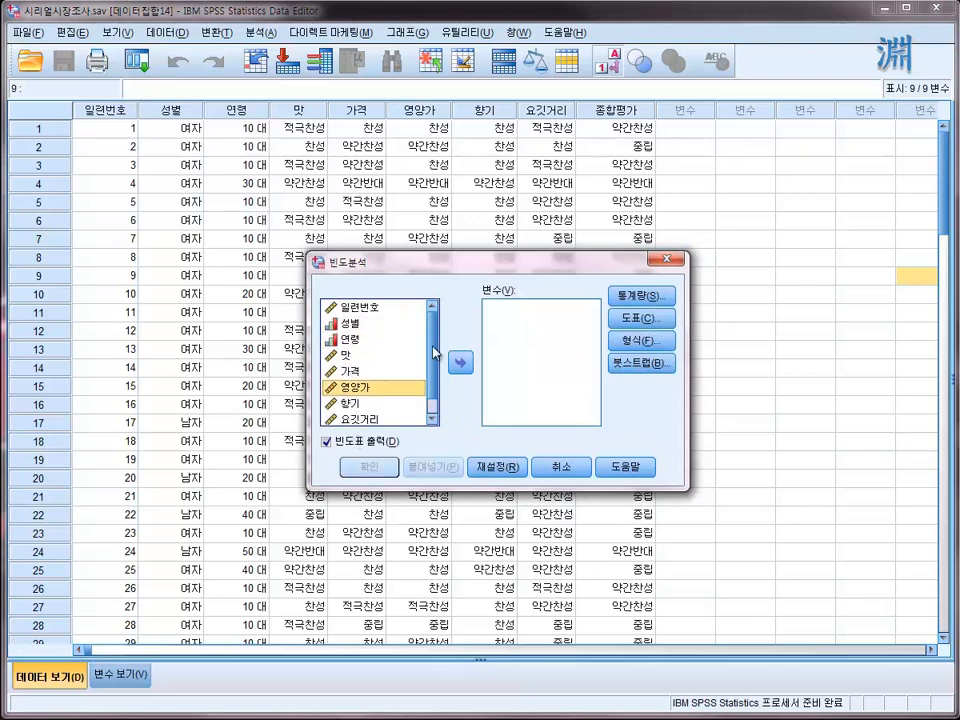
pyautogui.click(351, 419)
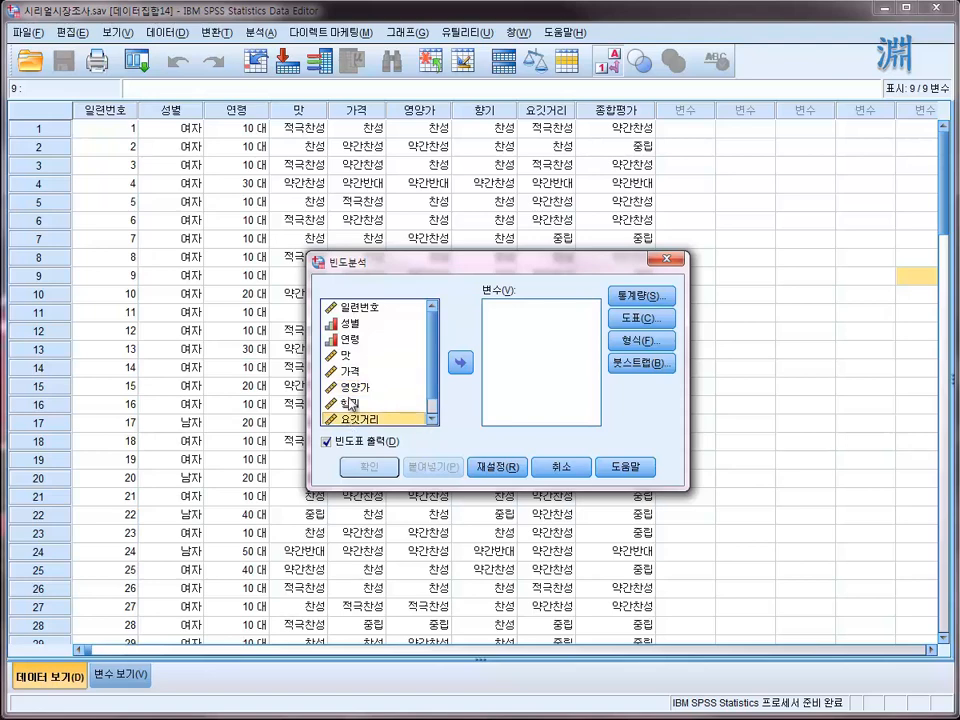
pyautogui.click(350, 403)
pyautogui.click(348, 370)
# - Add 맛 and 가격 one at a time to the frequency variables, and add 영양가 through 종합평가 as one group
pyautogui.doubleClick(347, 357)
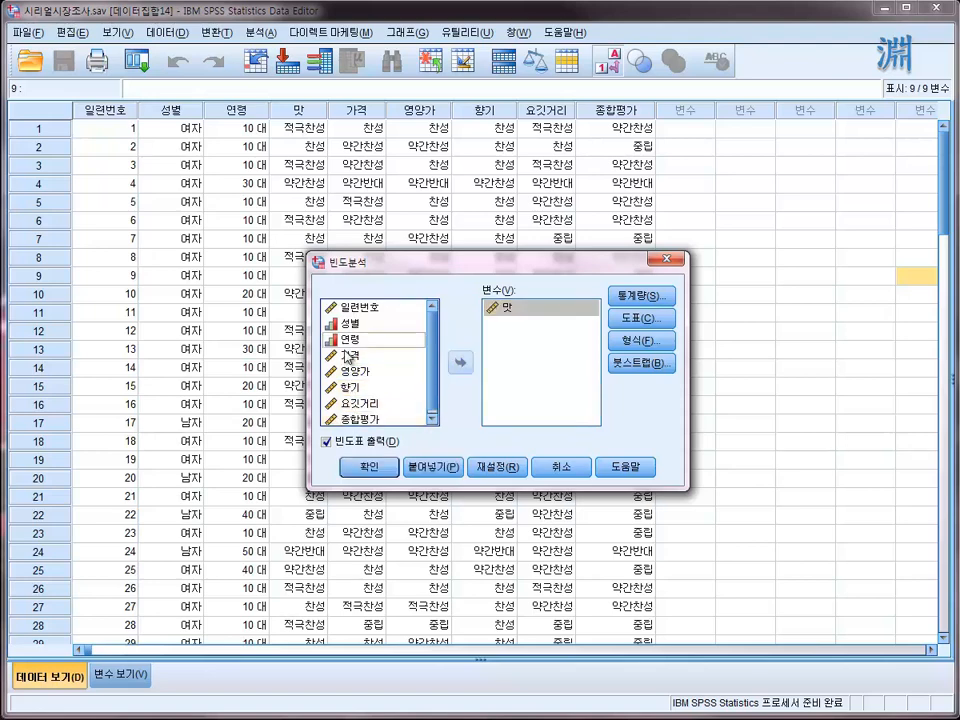
pyautogui.click(348, 356)
pyautogui.click(364, 389)
pyautogui.click(352, 359)
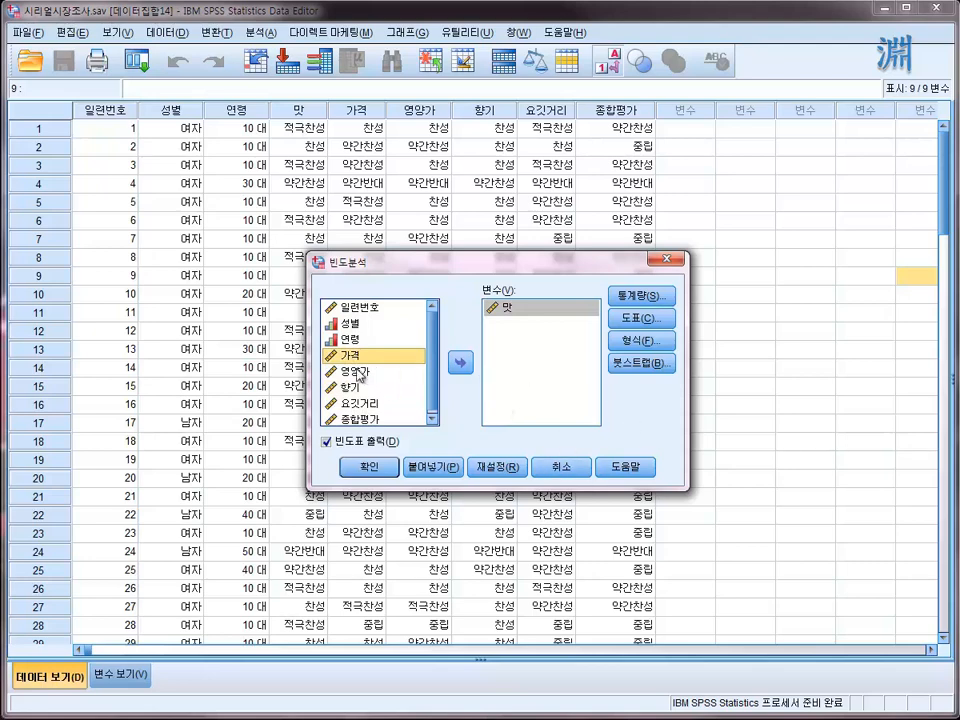
pyautogui.click(459, 363)
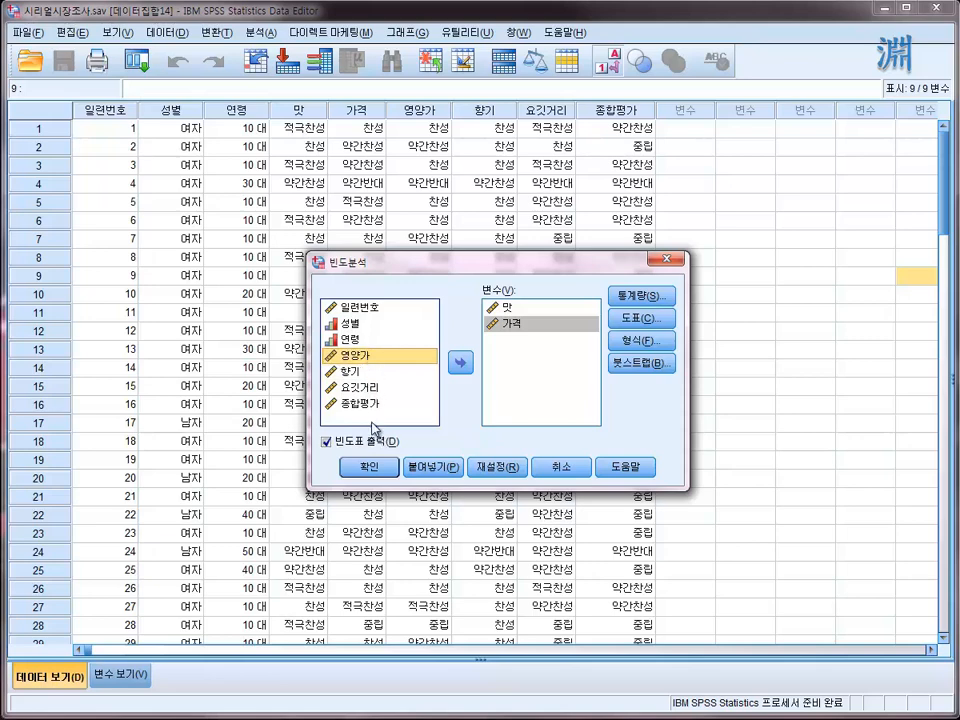
pyautogui.keyDown('shift'); pyautogui.click(358, 408); pyautogui.keyUp('shift')
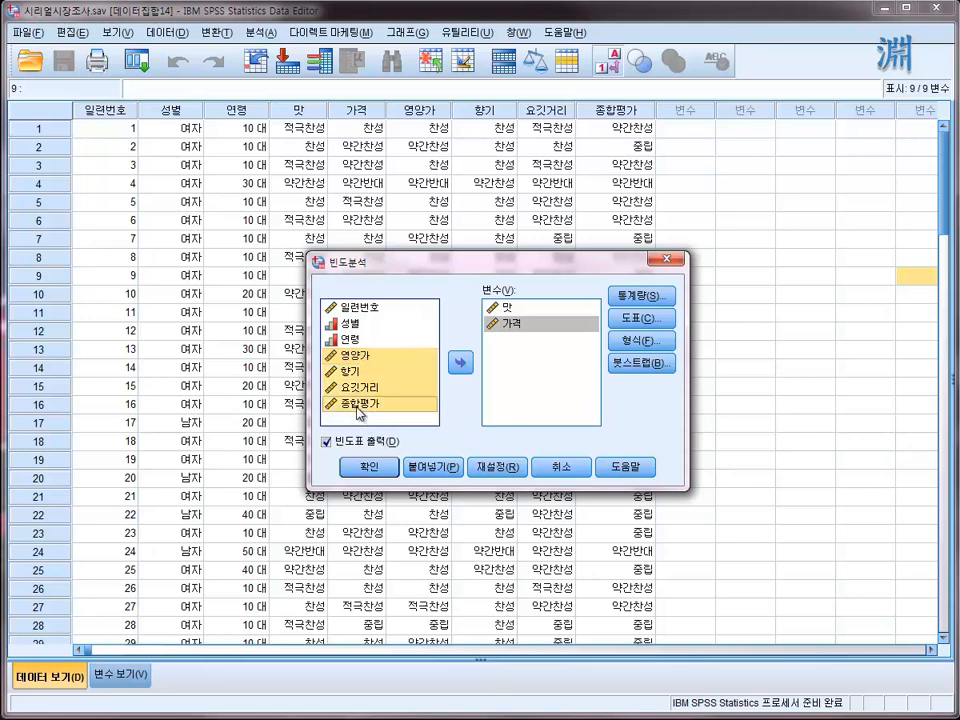
pyautogui.click(458, 368)
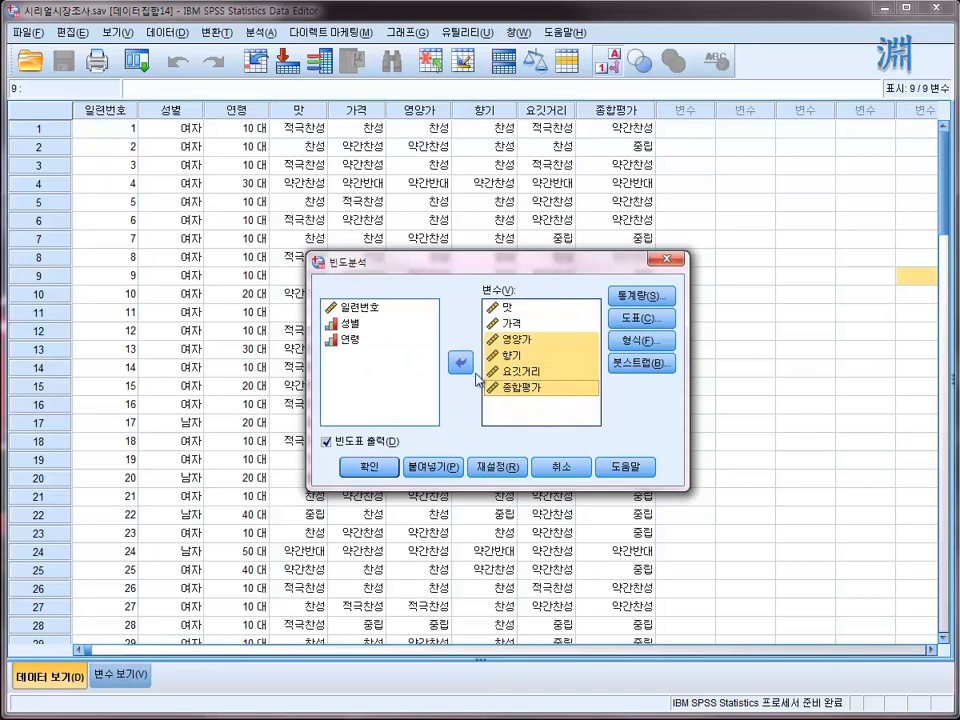
# - Move 향기 back to the source list and add it again at the end of the frequency variables
pyautogui.click(510, 339)
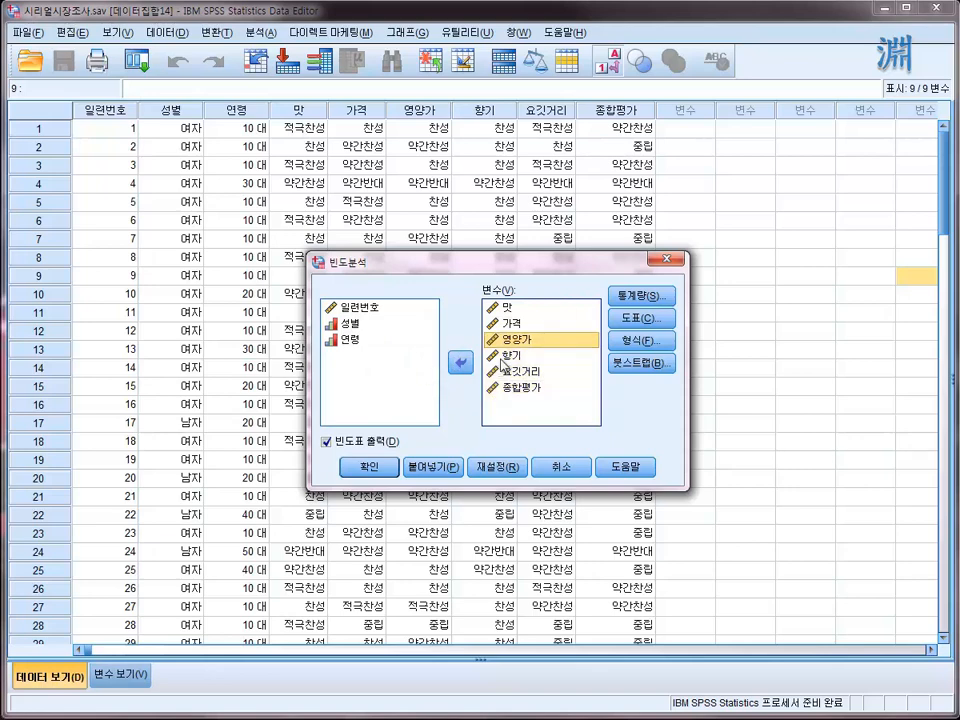
pyautogui.click(503, 356)
pyautogui.moveTo(503, 358); pyautogui.dragTo(341, 345)
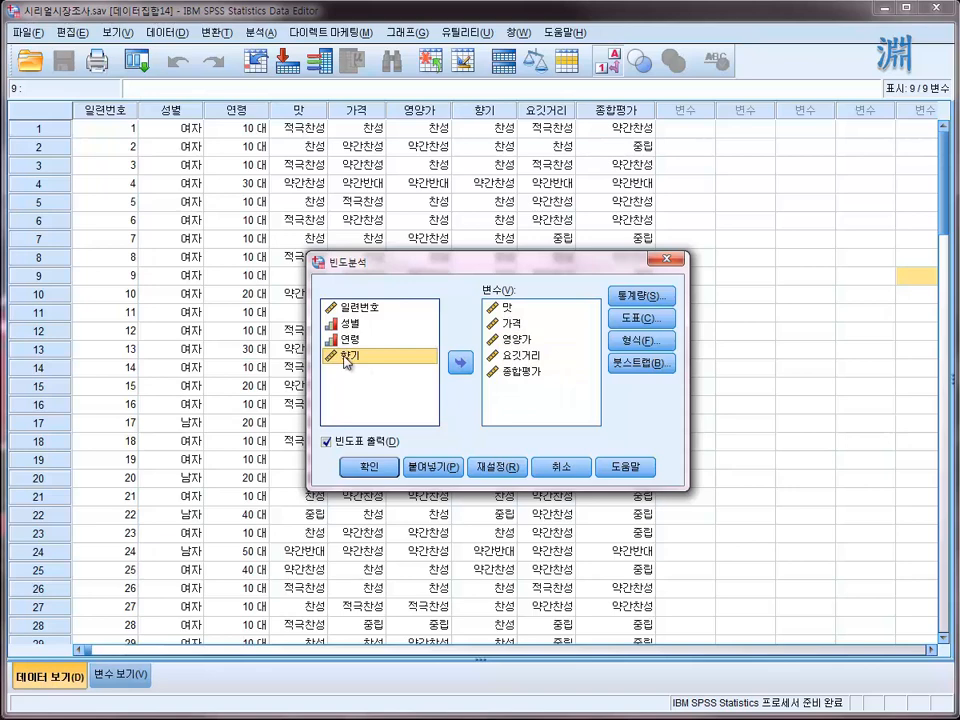
pyautogui.doubleClick(346, 358)
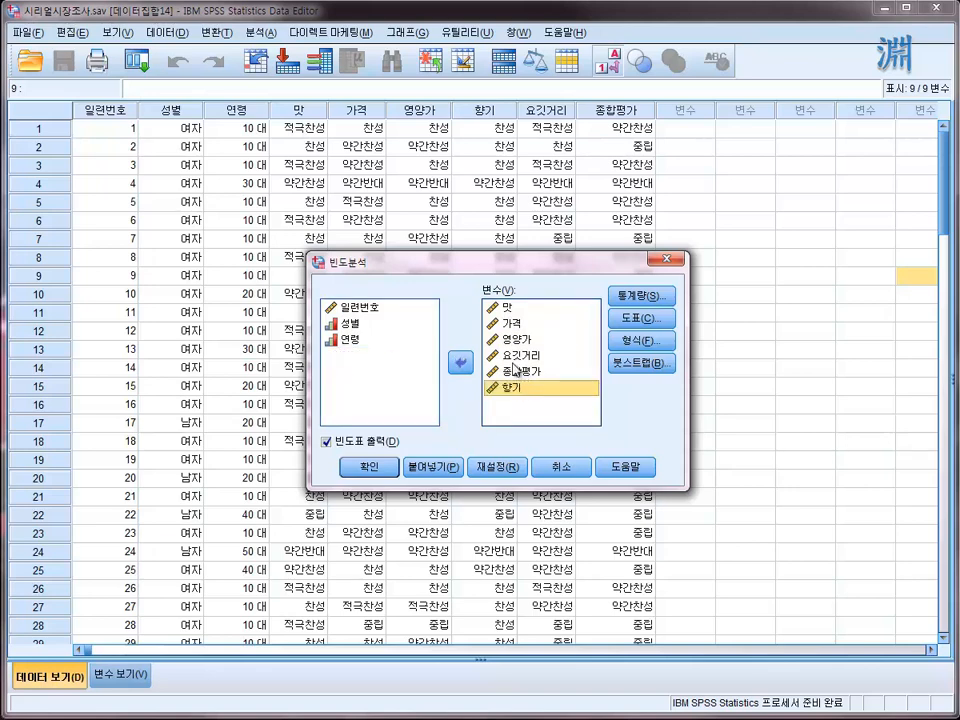
pyautogui.click(509, 309)
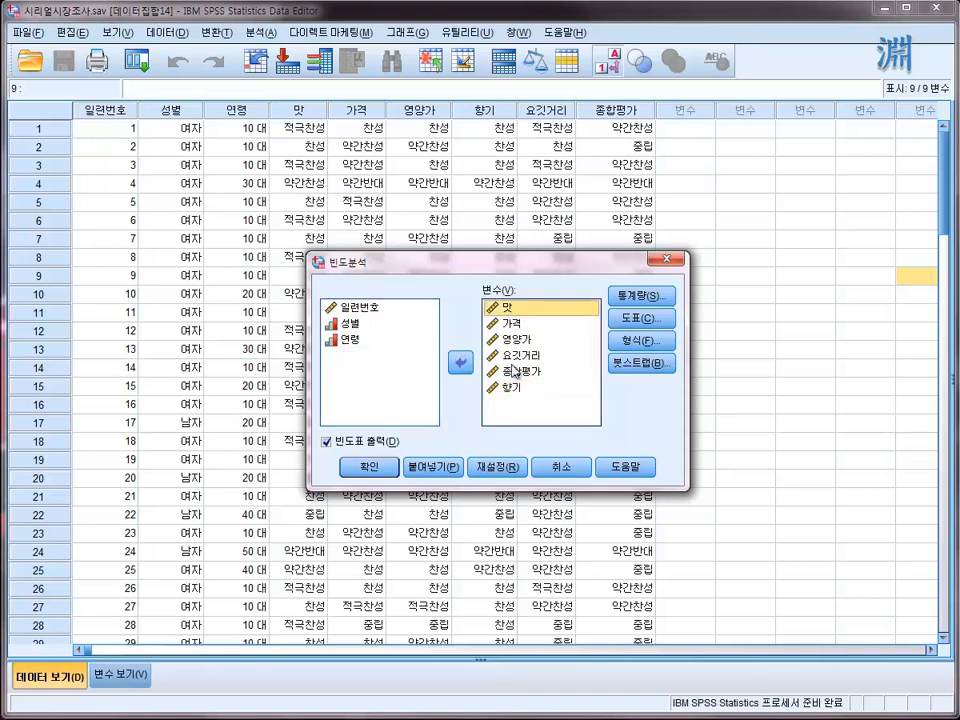
# - Reset the 빈도분석 dialog and add all six variables from 맛 to 종합평가 as one group
pyautogui.click(499, 467)
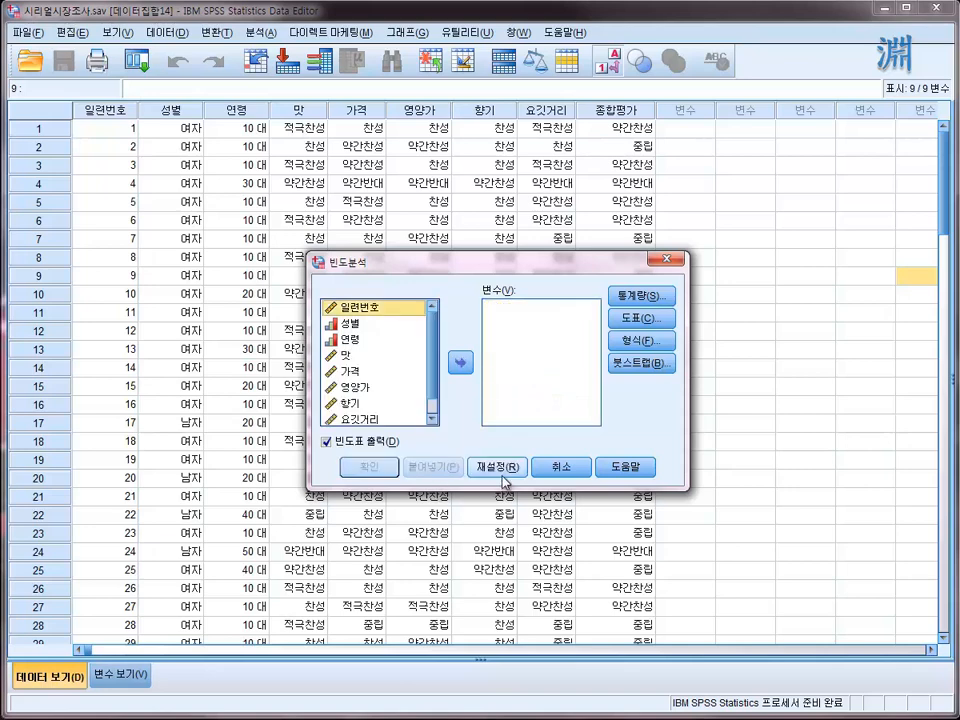
pyautogui.click(345, 358)
pyautogui.scroll(-1, 368, 418)
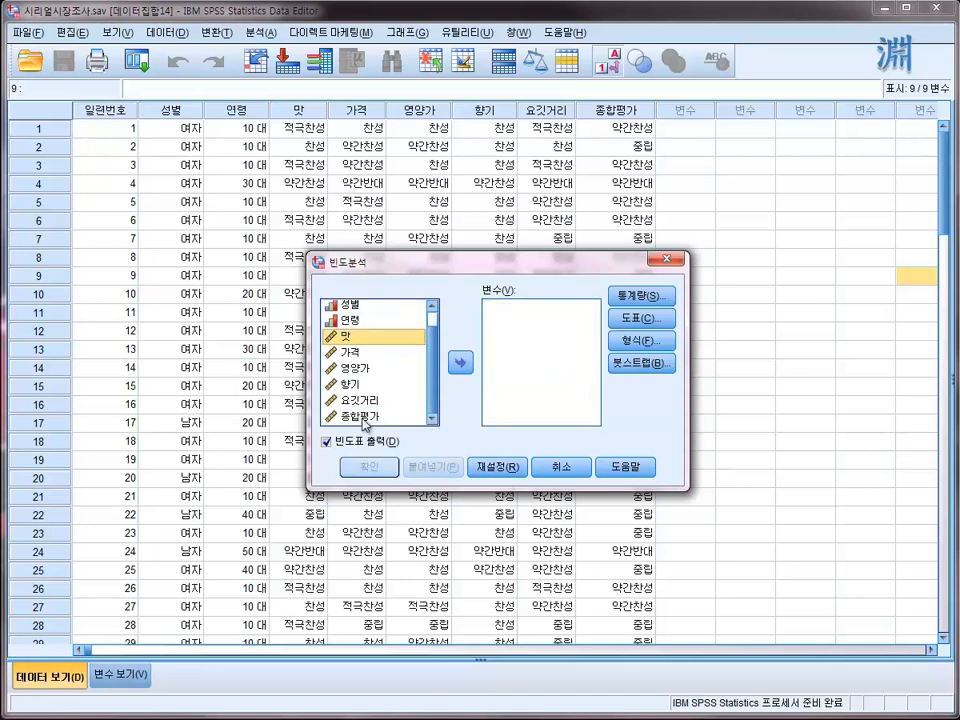
pyautogui.keyDown('shift'); pyautogui.click(364, 418); pyautogui.keyUp('shift')
pyautogui.click(459, 362)
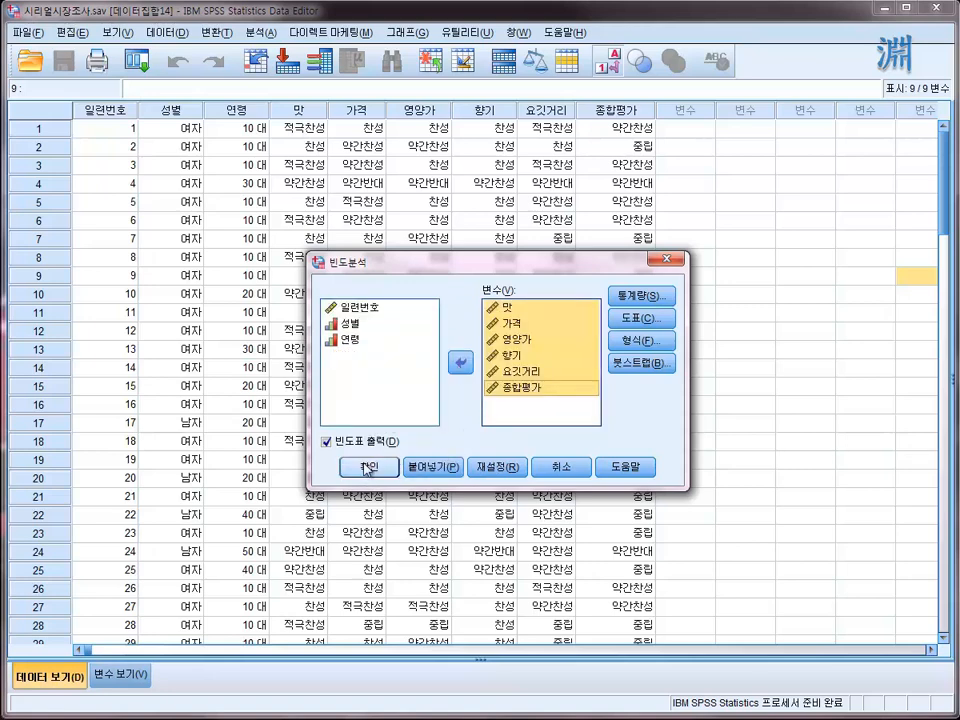
# - Choose bar charts (막대도표) with frequency (빈도) as the chart value, and run the frequency analysis
pyautogui.click(643, 319)
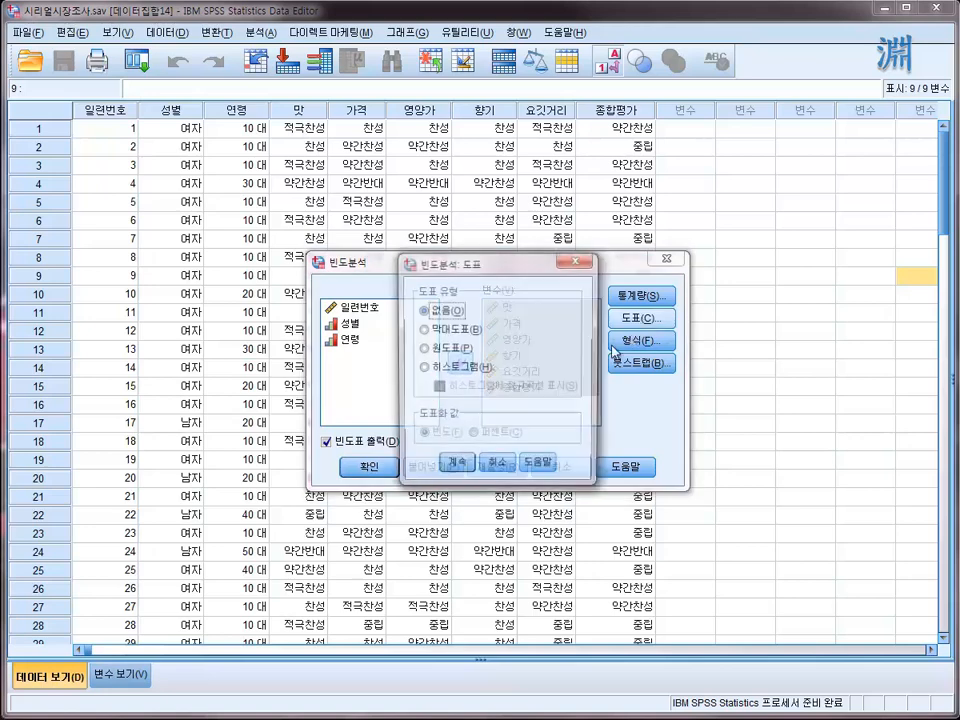
pyautogui.click(455, 330)
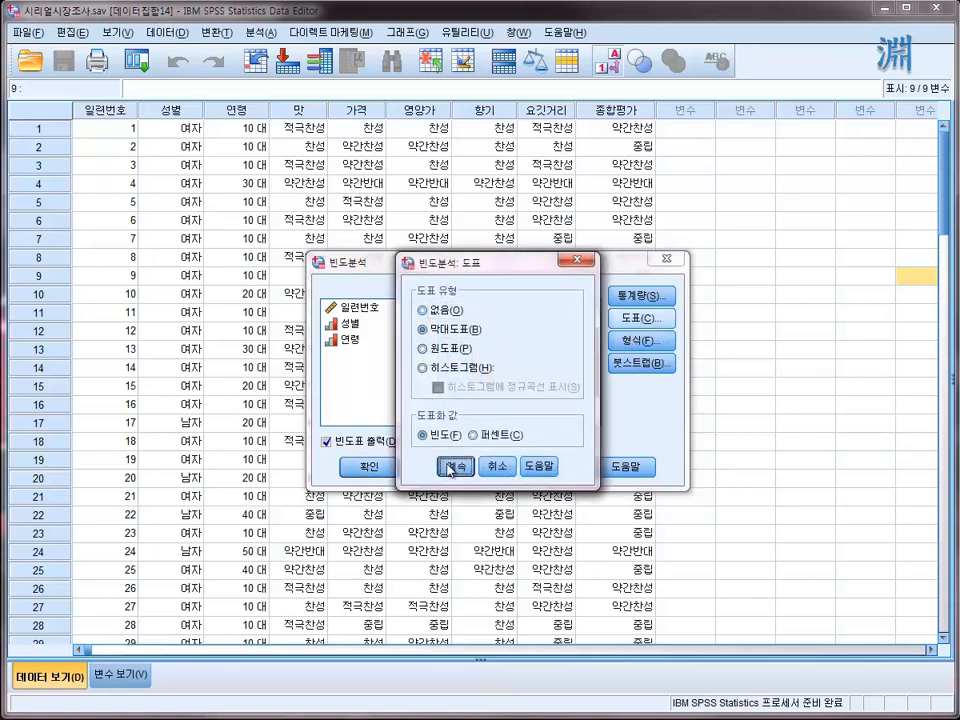
pyautogui.click(453, 466)
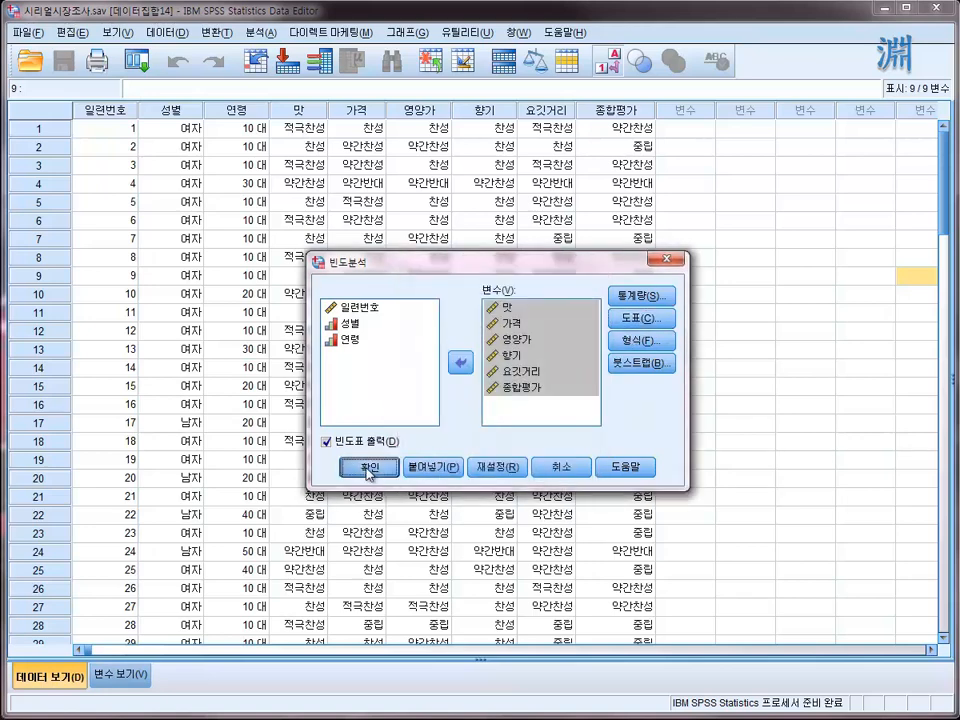
pyautogui.click(640, 319)
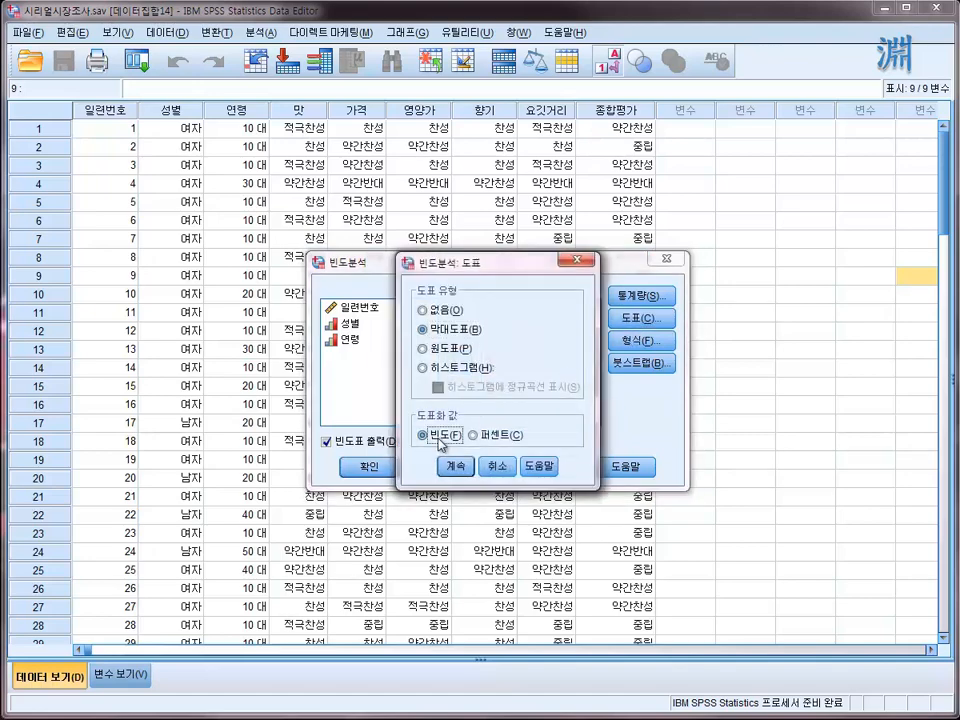
pyautogui.click(455, 466)
pyautogui.click(370, 468)
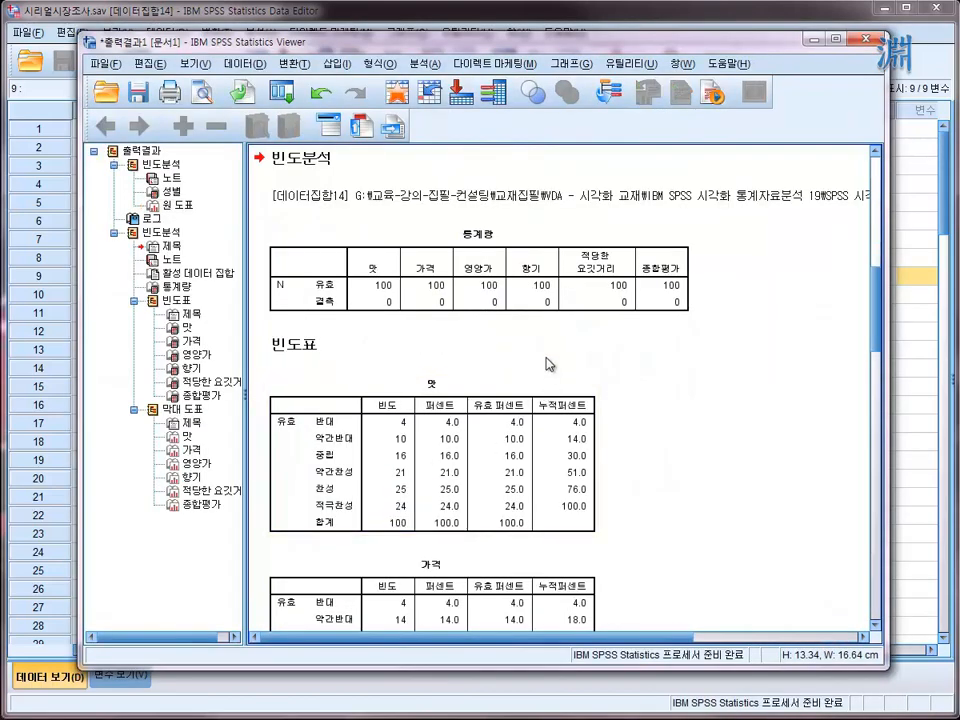
# - Review the frequency tables and the bar charts for 맛 through 종합평가 in the output
pyautogui.click(550, 381)
pyautogui.scroll(-3, 510, 318)
pyautogui.scroll(-2, 505, 312)
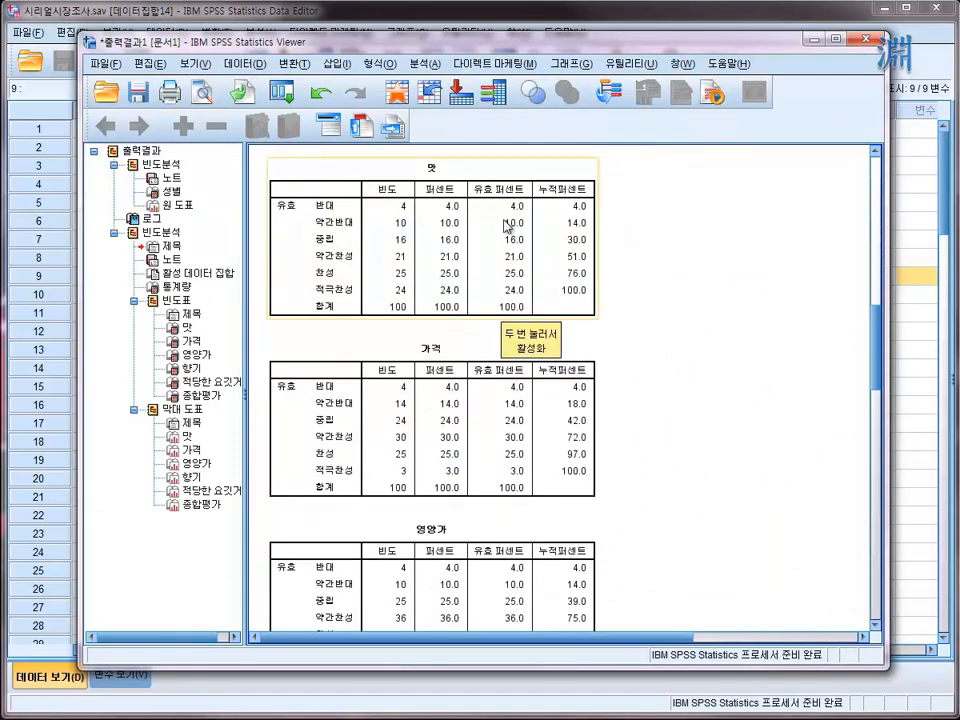
pyautogui.click(550, 348)
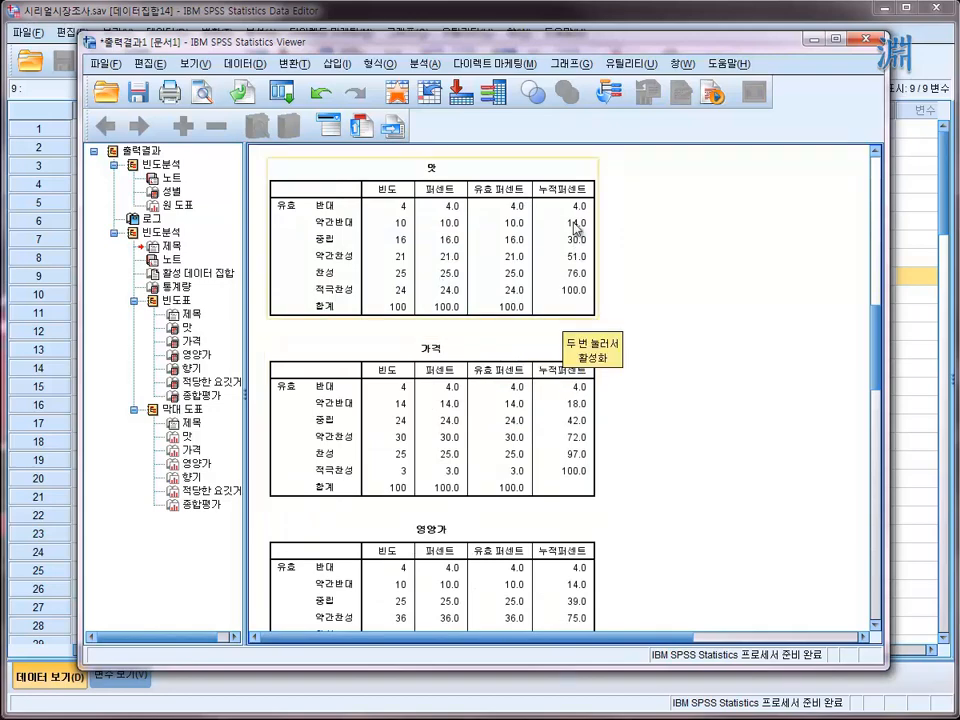
pyautogui.scroll(-6, 437, 500)
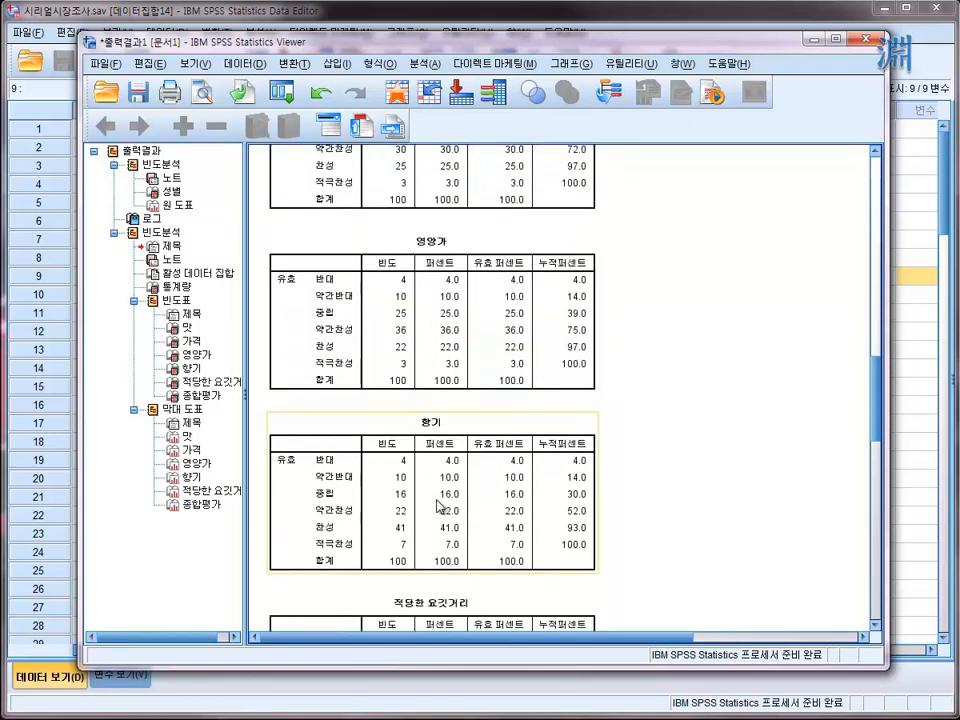
pyautogui.scroll(-4, 437, 505)
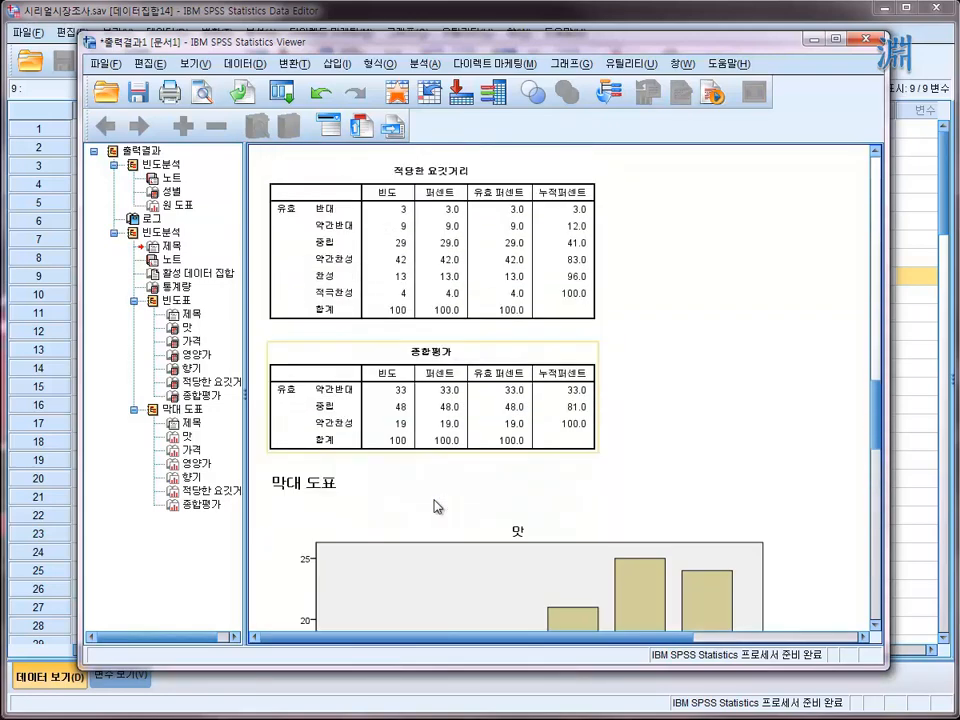
pyautogui.scroll(-2, 412, 212)
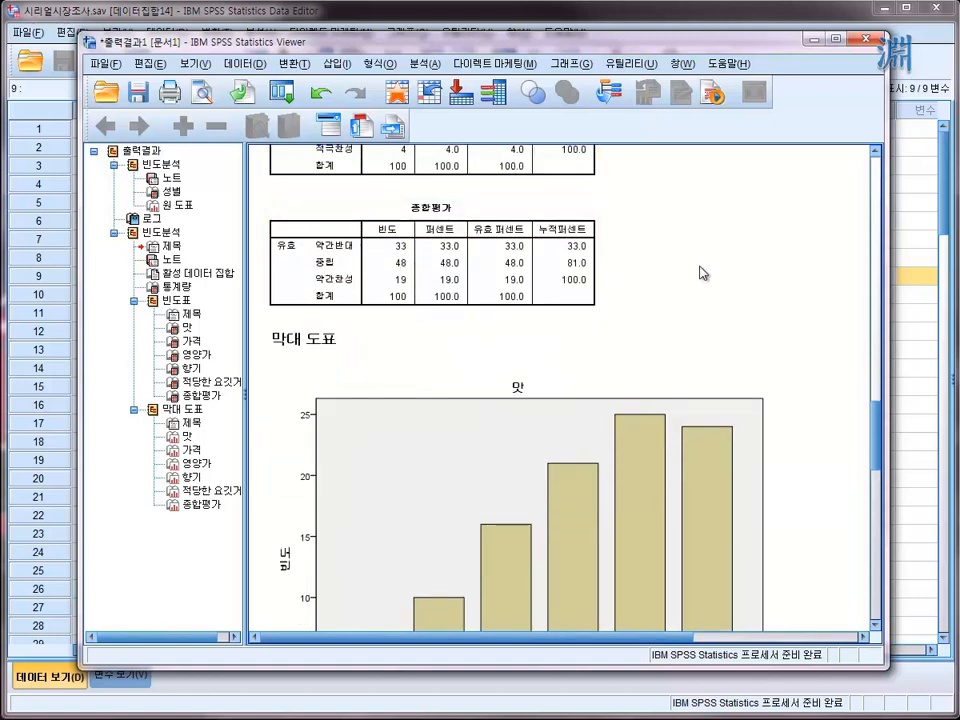
pyautogui.scroll(-3, 632, 296)
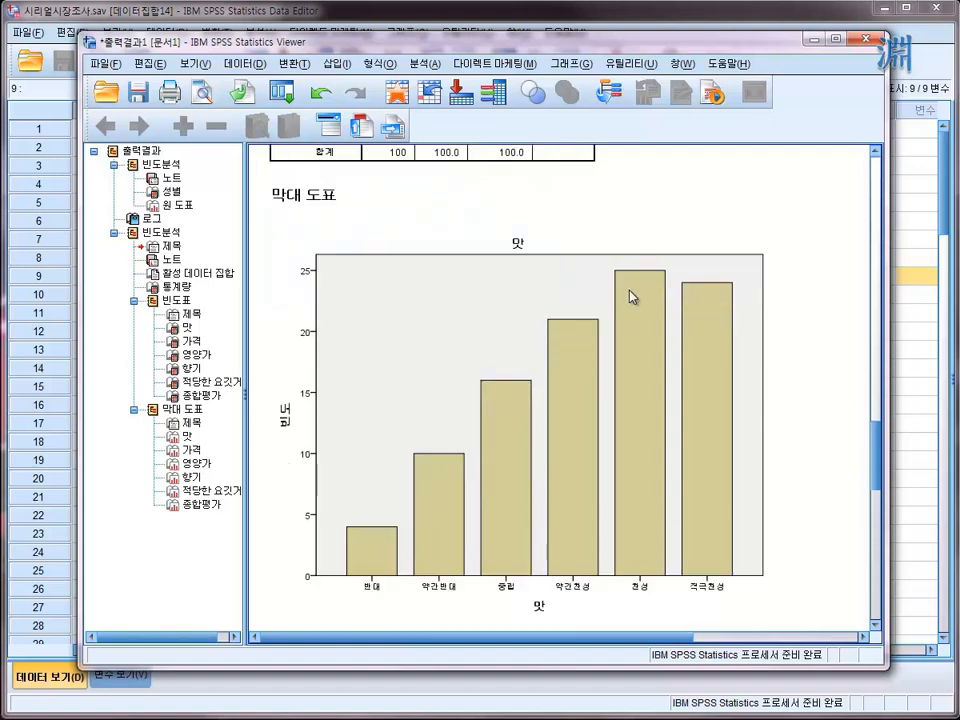
pyautogui.scroll(-6, 596, 309)
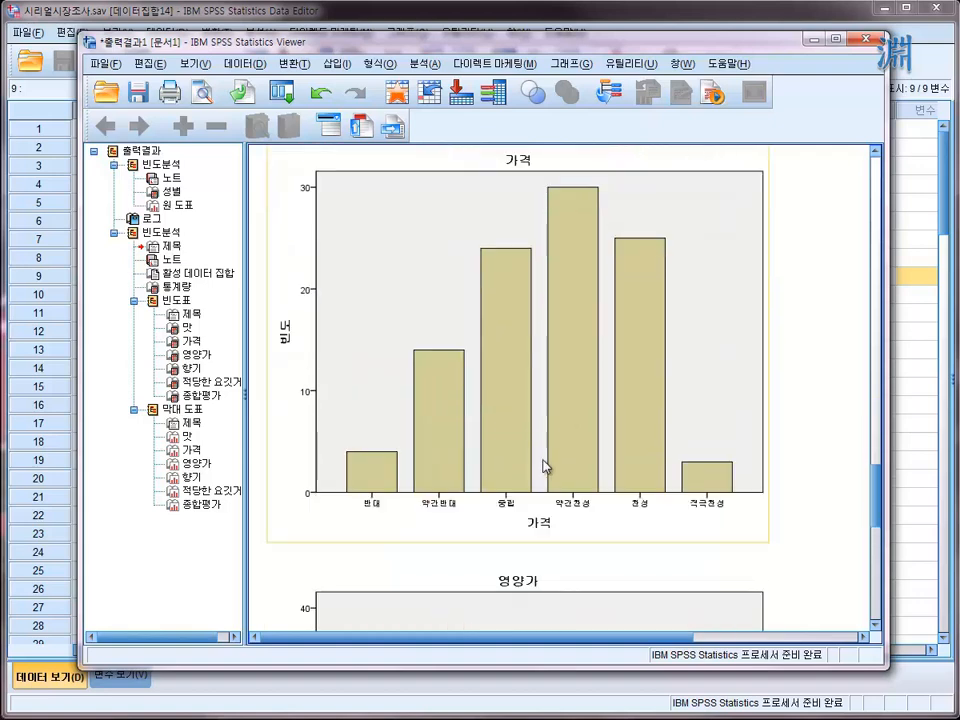
pyautogui.scroll(-5, 677, 467)
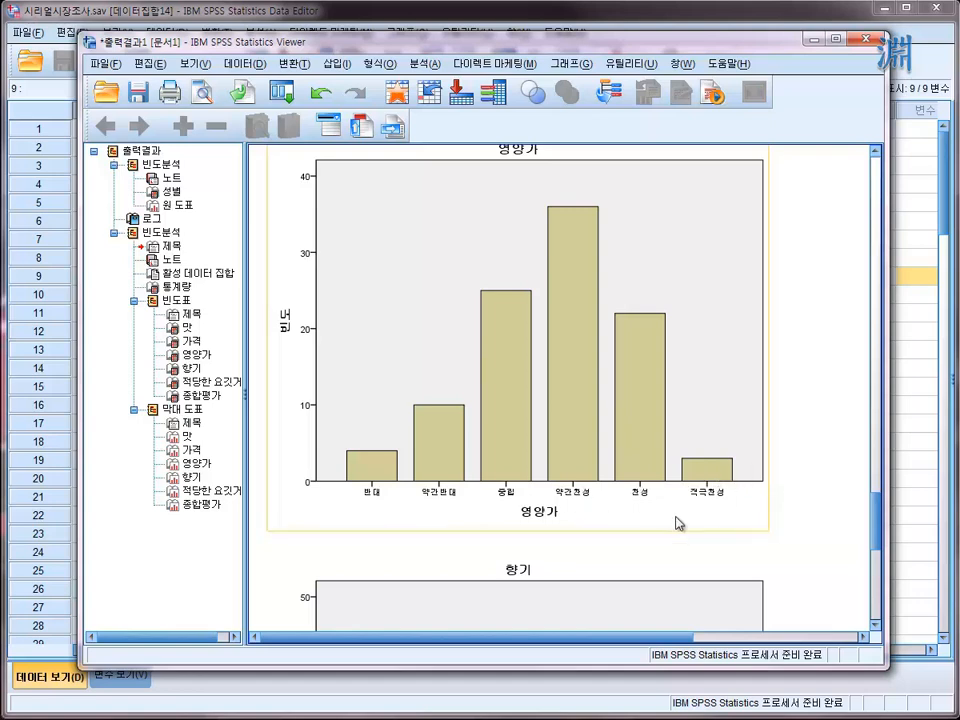
pyautogui.scroll(-5, 677, 524)
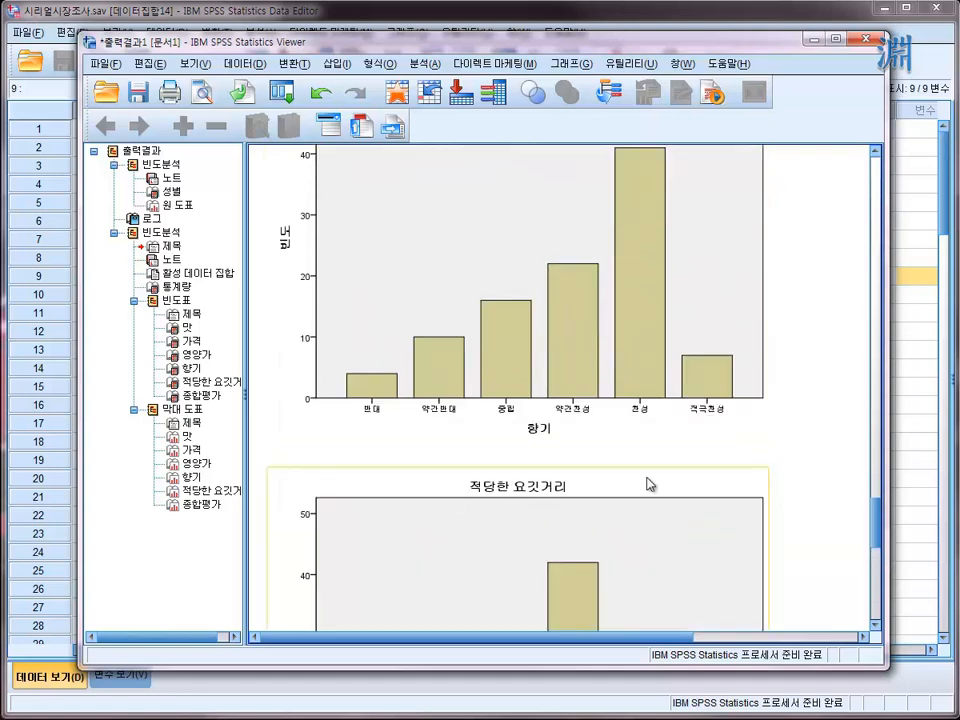
pyautogui.scroll(-10, 649, 484)
pyautogui.scroll(20, 579, 529)
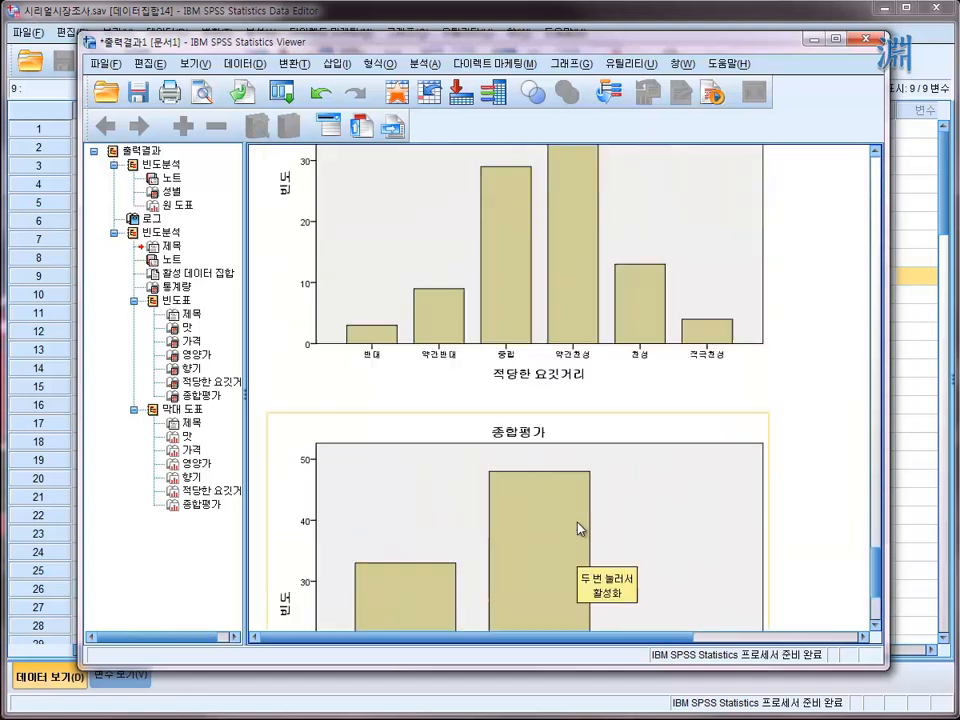
pyautogui.scroll(9, 567, 530)
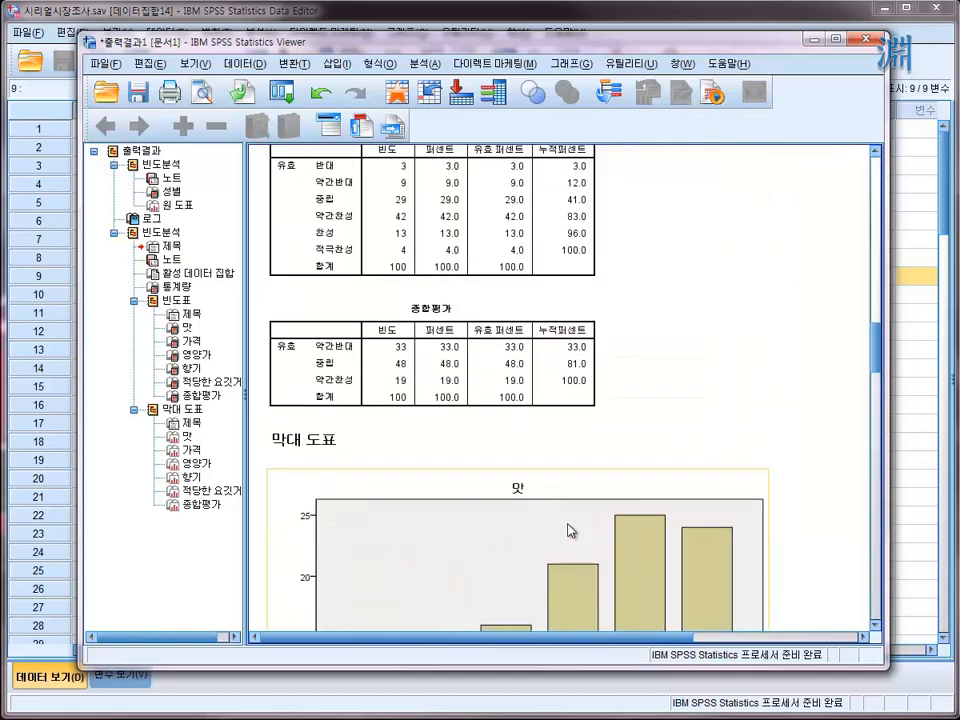
# - Open the 맛 bar chart in the chart editor (도표 편집기) and bring the editor window fully into view
pyautogui.scroll(-7, 568, 531)
pyautogui.click(501, 495)
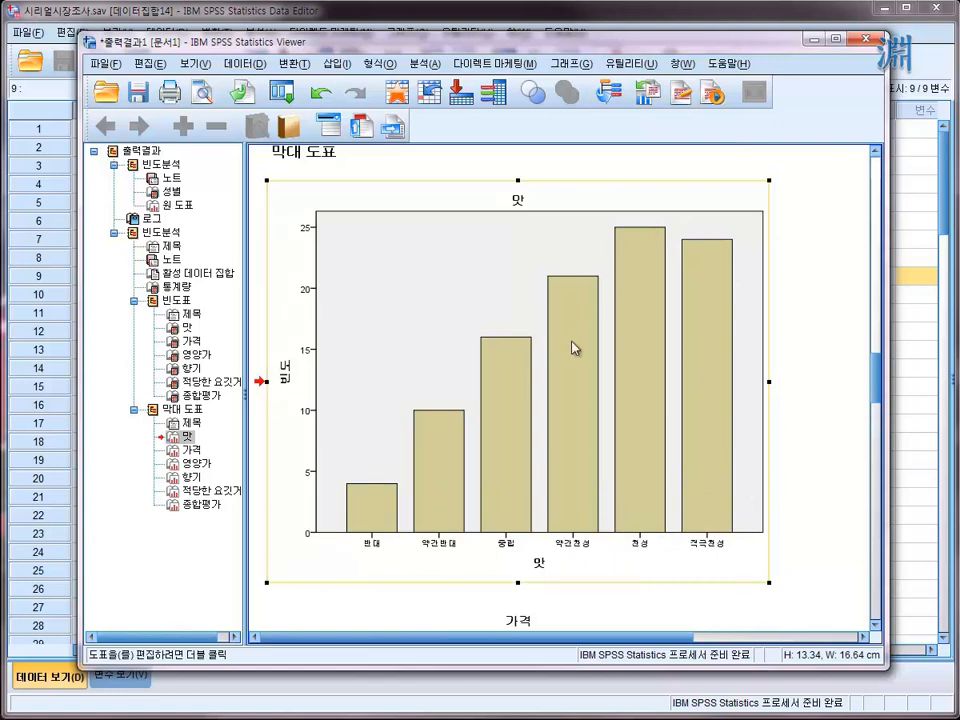
pyautogui.doubleClick(645, 314)
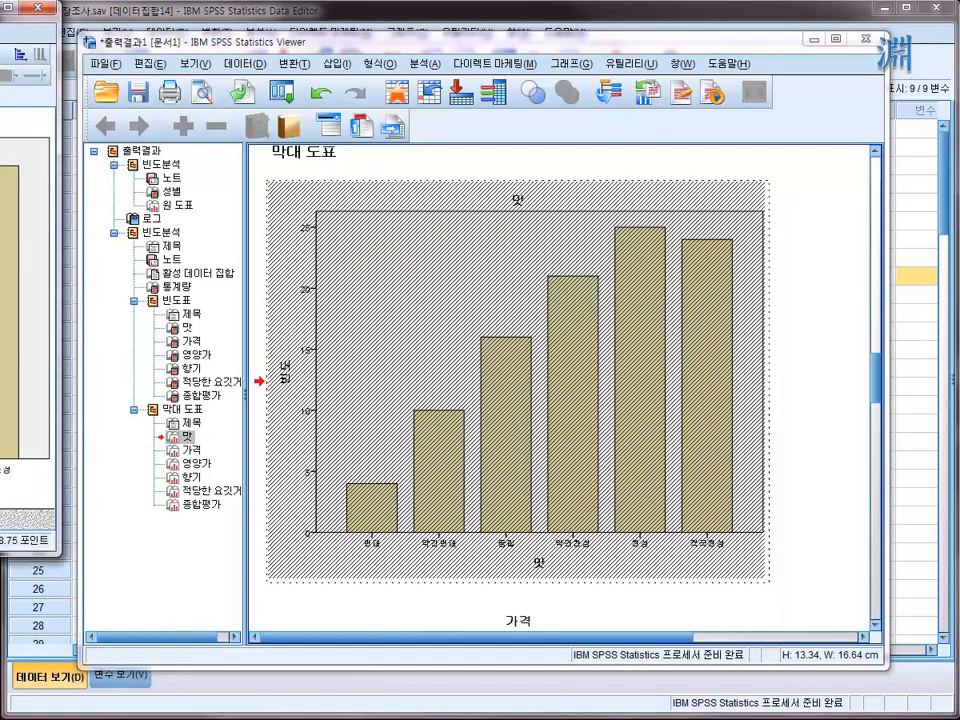
pyautogui.moveTo(0, 11); pyautogui.dragTo(506, 82)
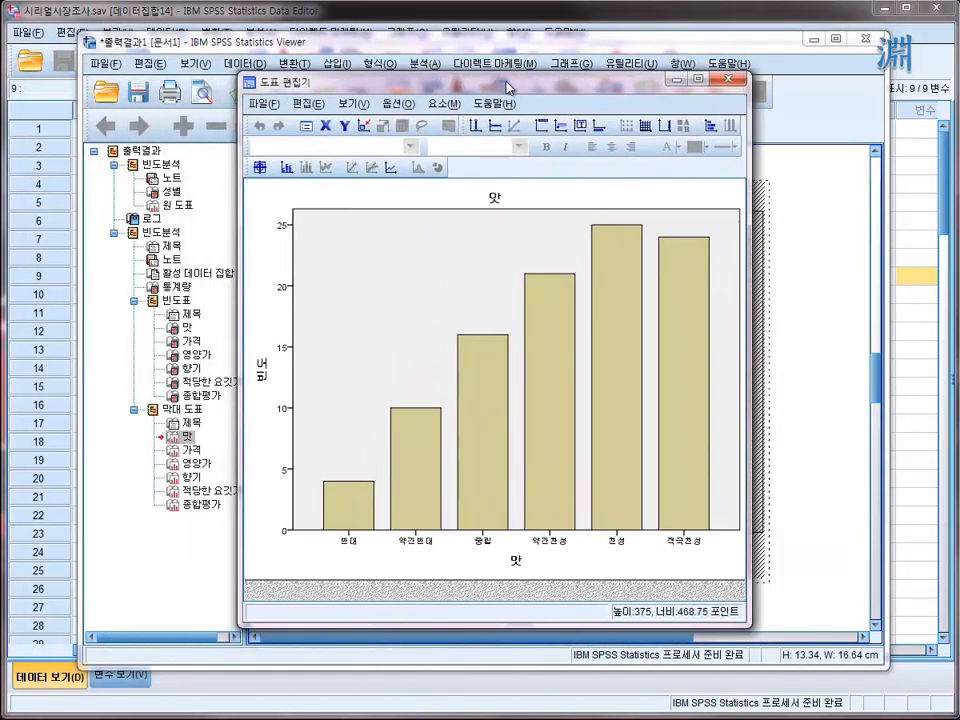
# - Select all bars of the 맛 chart and set their fill colour to pink (187, 63, 127)
pyautogui.click(617, 295)
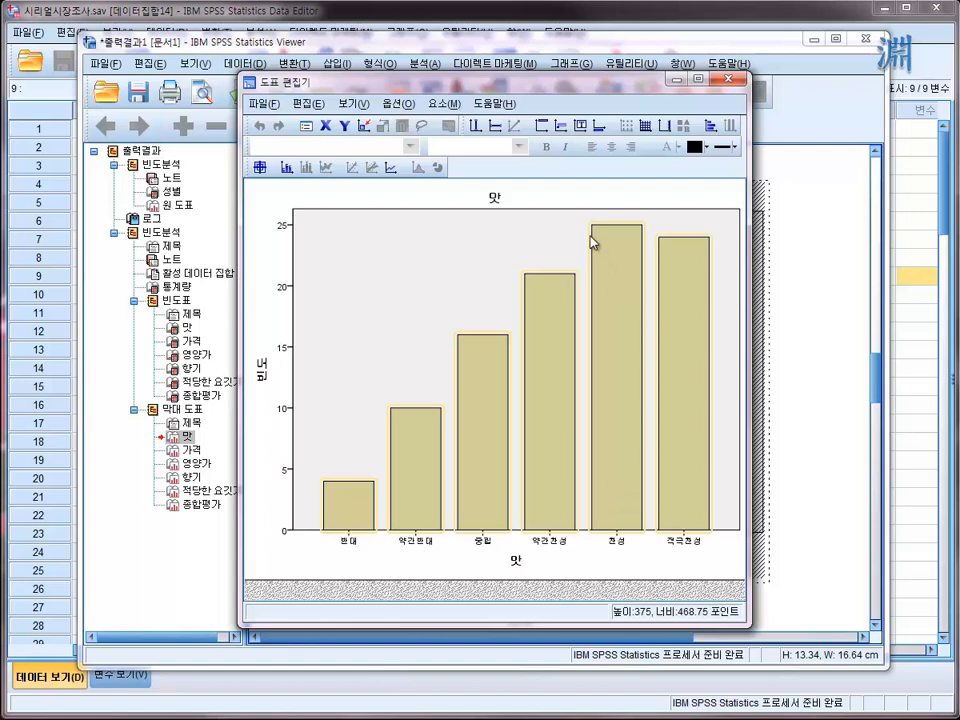
pyautogui.click(632, 574)
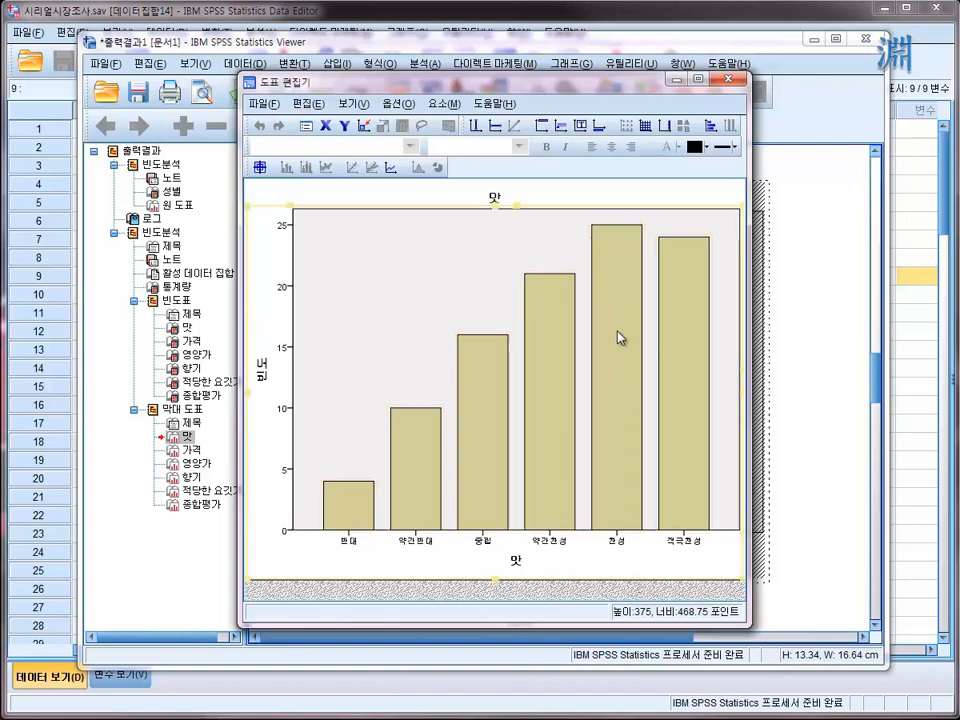
pyautogui.click(618, 283)
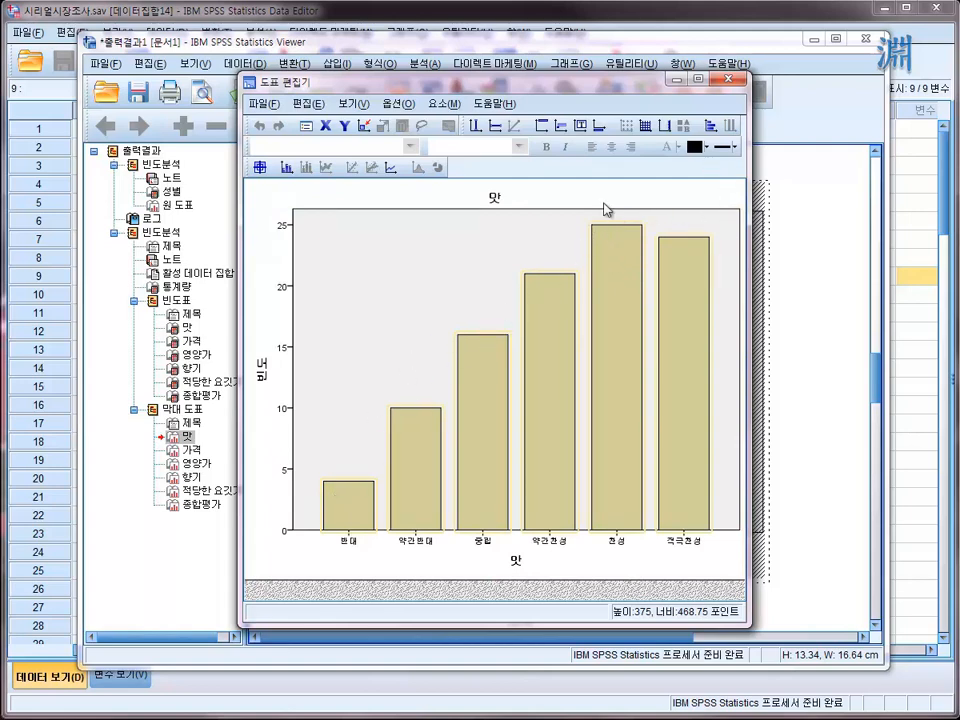
pyautogui.click(707, 147)
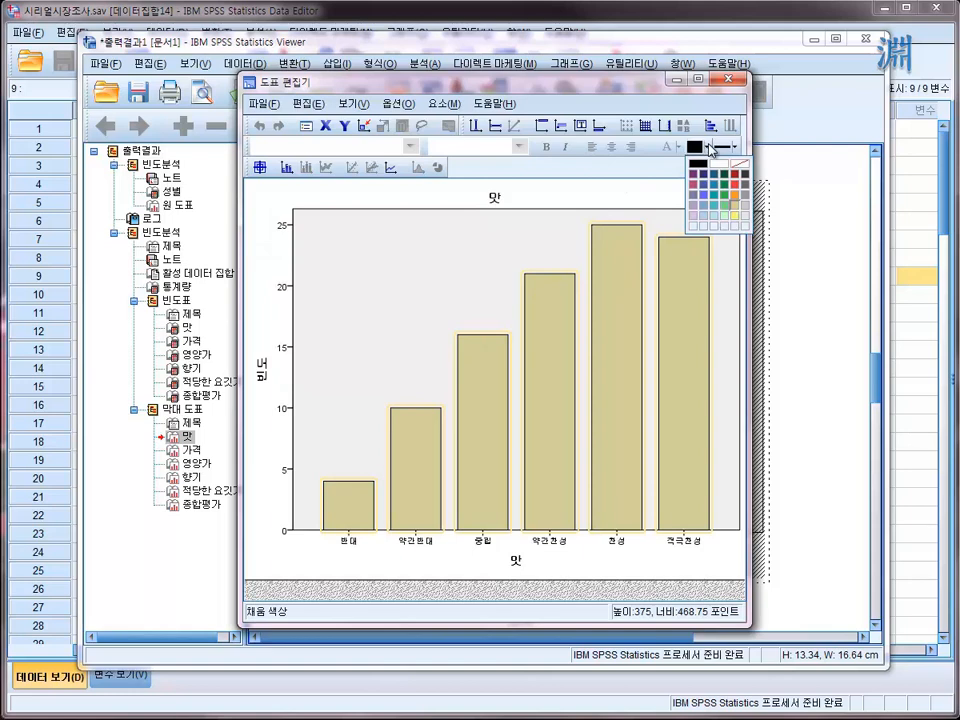
pyautogui.click(694, 185)
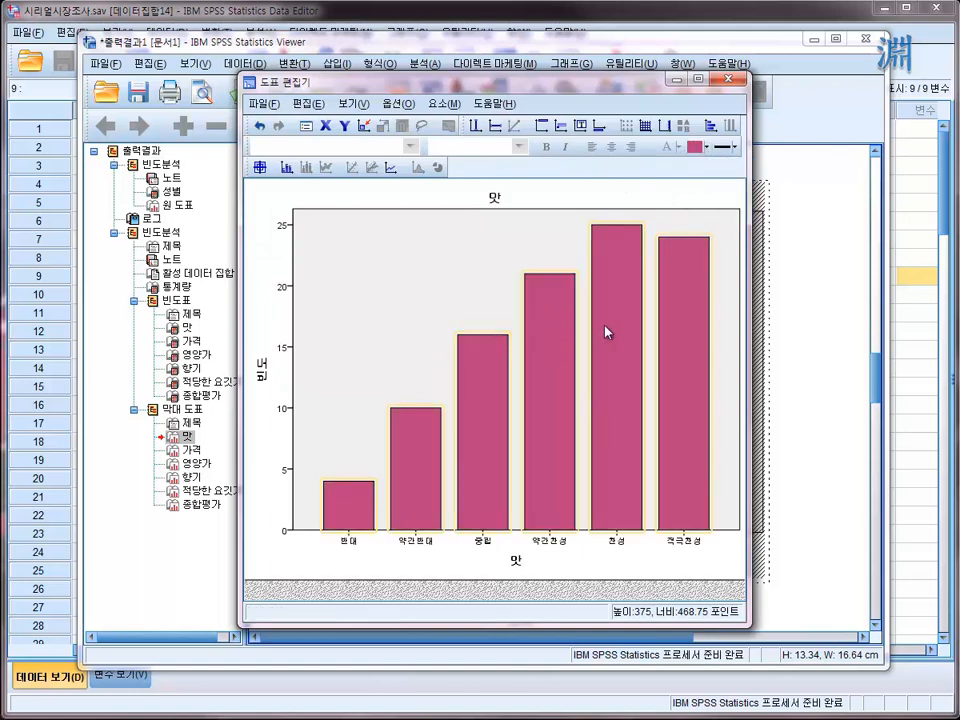
# - Select only the 찬성 bar and set its fill colour to orange
pyautogui.click(620, 268)
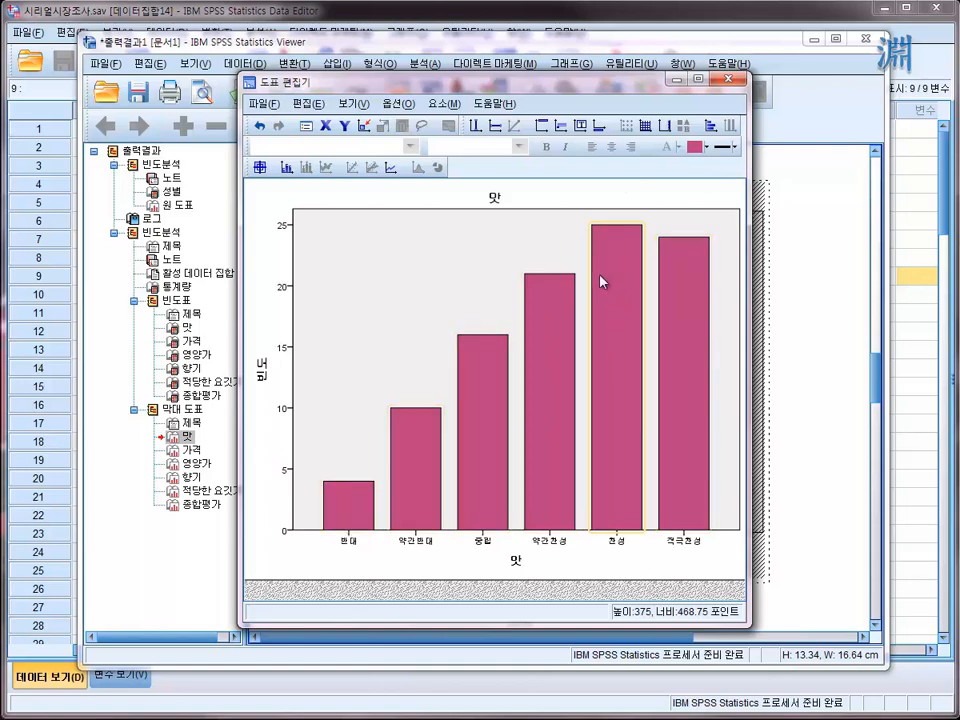
pyautogui.click(706, 146)
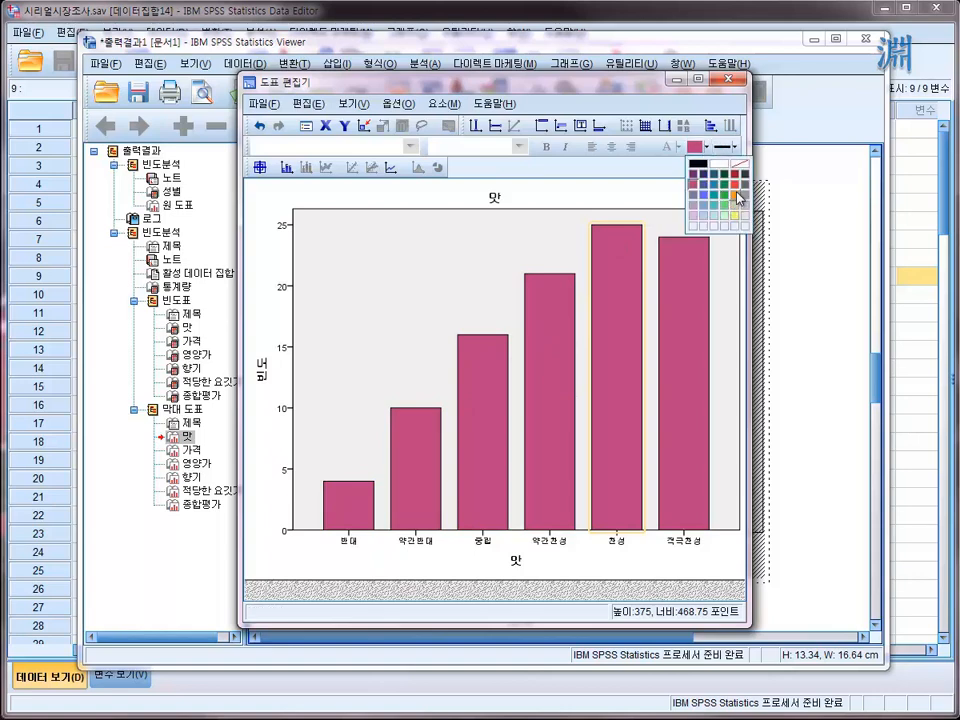
pyautogui.click(735, 184)
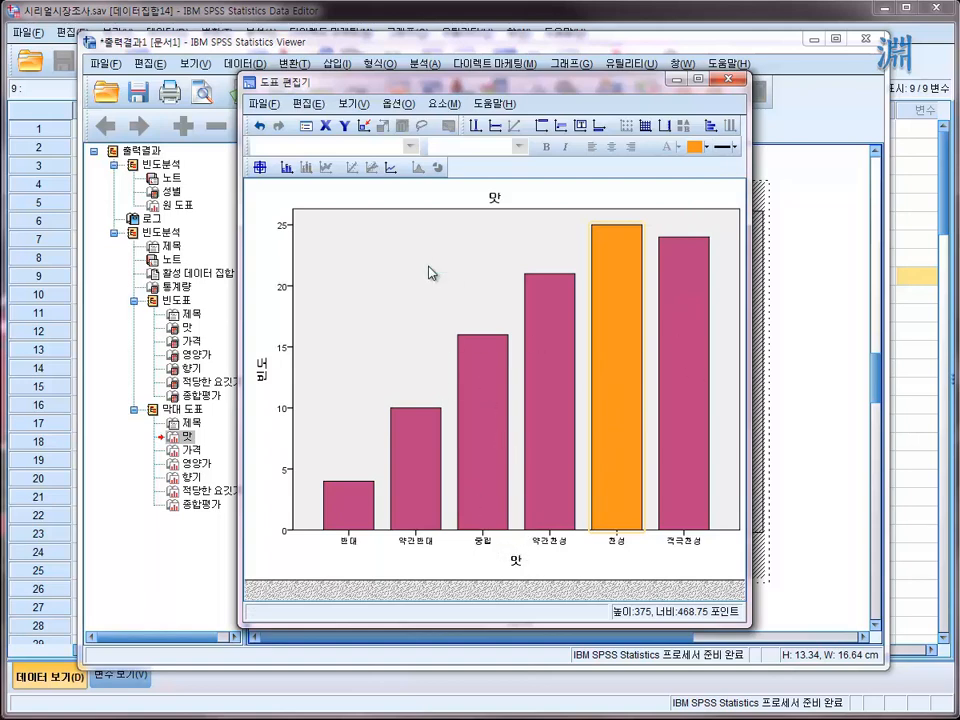
# - Open the properties (특성) of the 적극찬성 bar and apply a light blue fill (122, 170, 213), keeping the chart in view
pyautogui.doubleClick(696, 345)
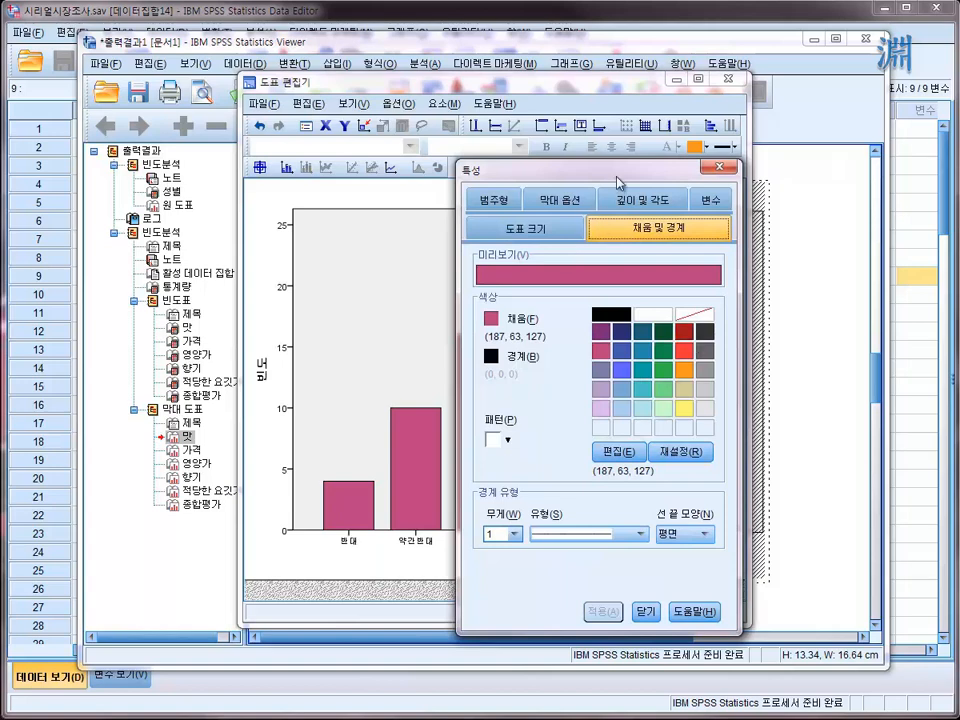
pyautogui.moveTo(575, 178); pyautogui.dragTo(545, 105)
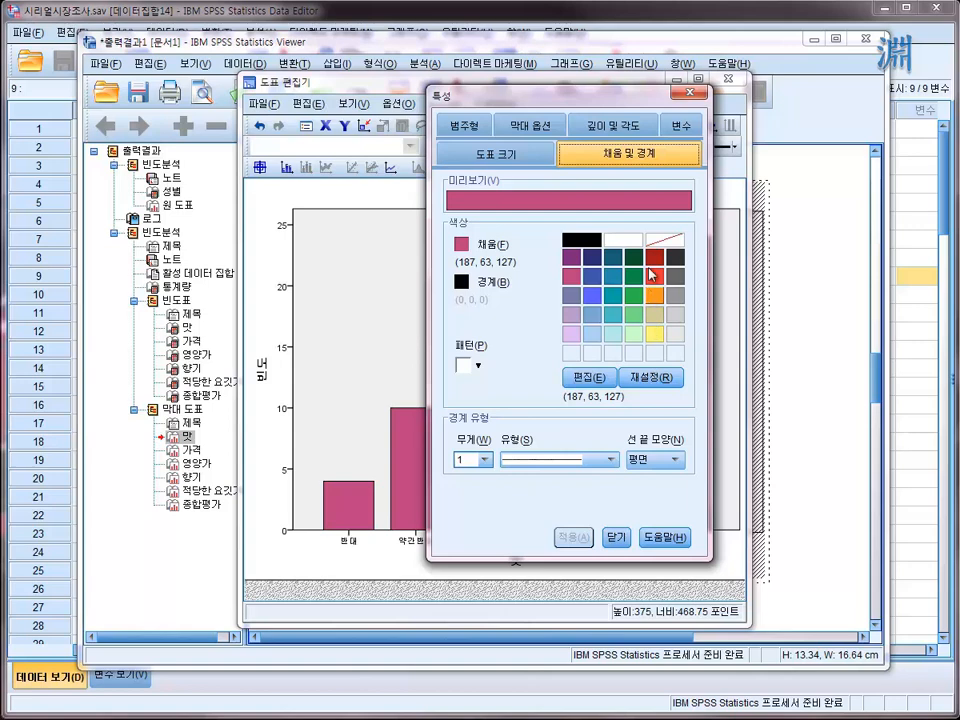
pyautogui.moveTo(620, 97); pyautogui.dragTo(358, 108)
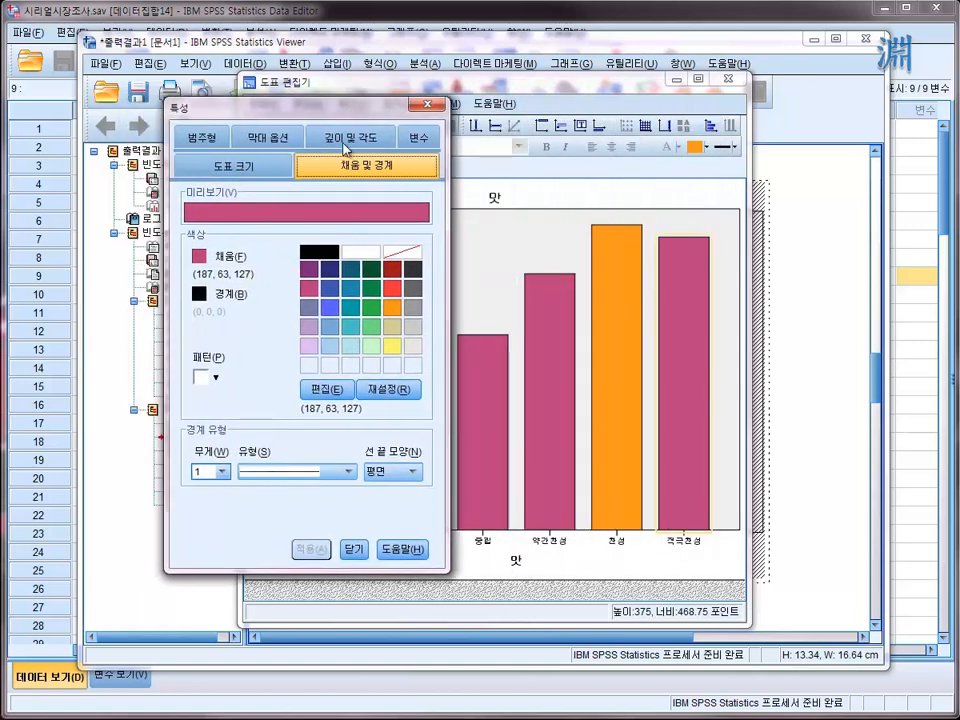
pyautogui.click(329, 327)
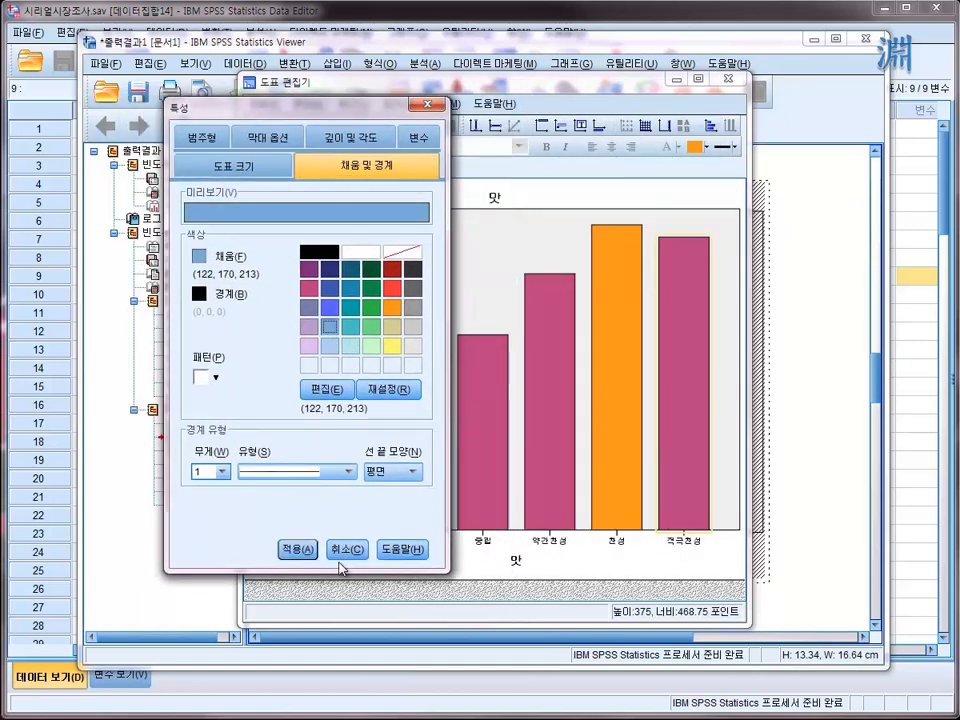
pyautogui.click(297, 549)
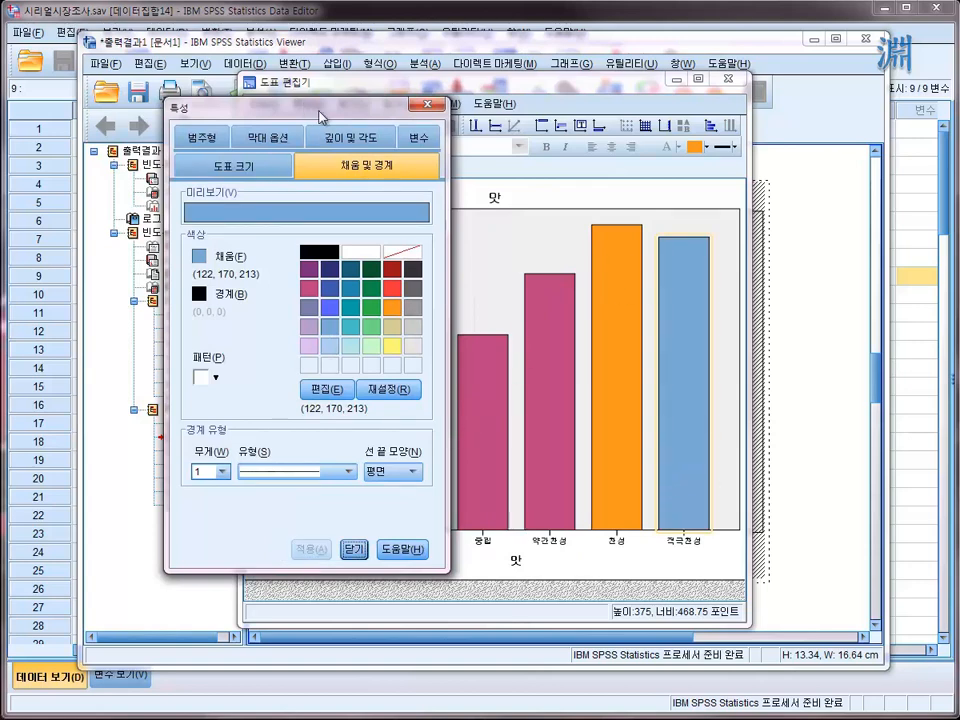
pyautogui.moveTo(320, 117); pyautogui.dragTo(248, 142)
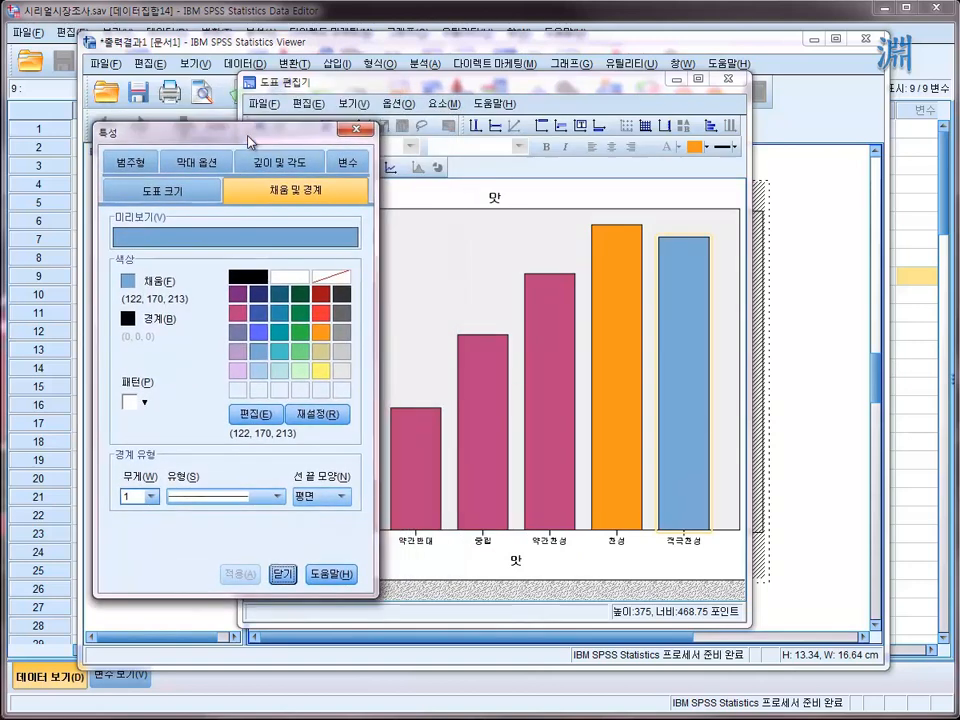
# - Compare the fill and border properties of the plot background, all the bars together, and the single 중립 bar
pyautogui.click(435, 274)
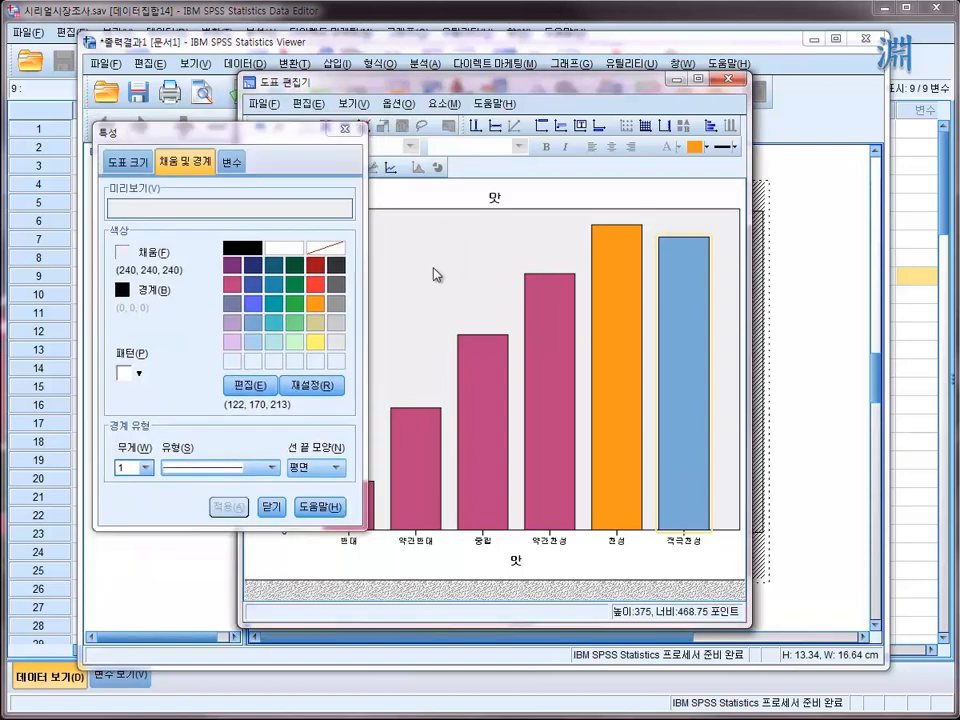
pyautogui.click(472, 467)
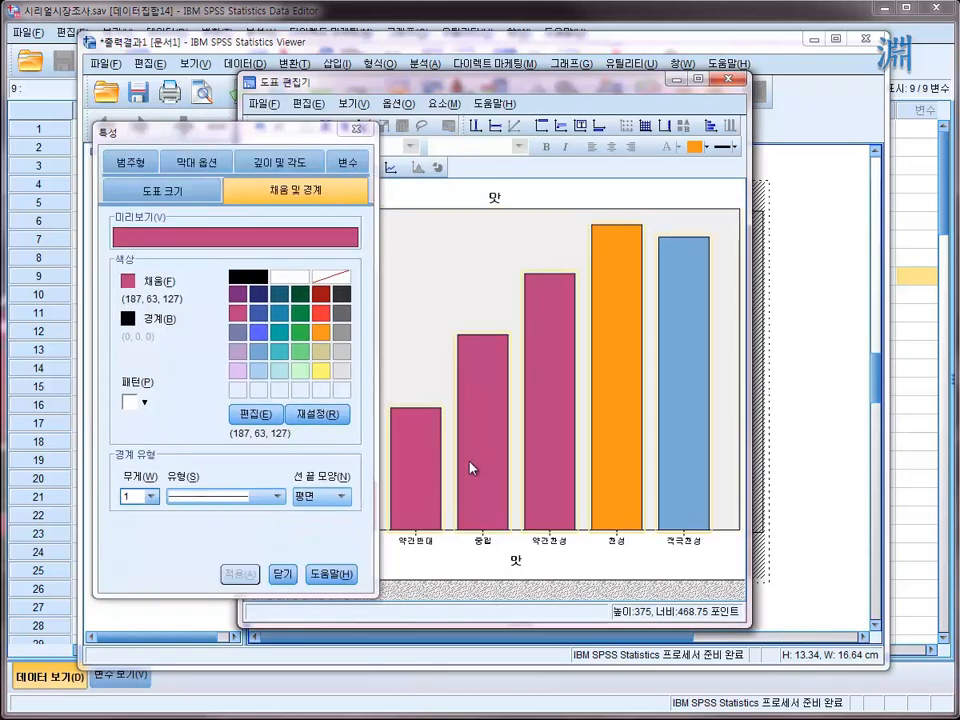
pyautogui.click(483, 393)
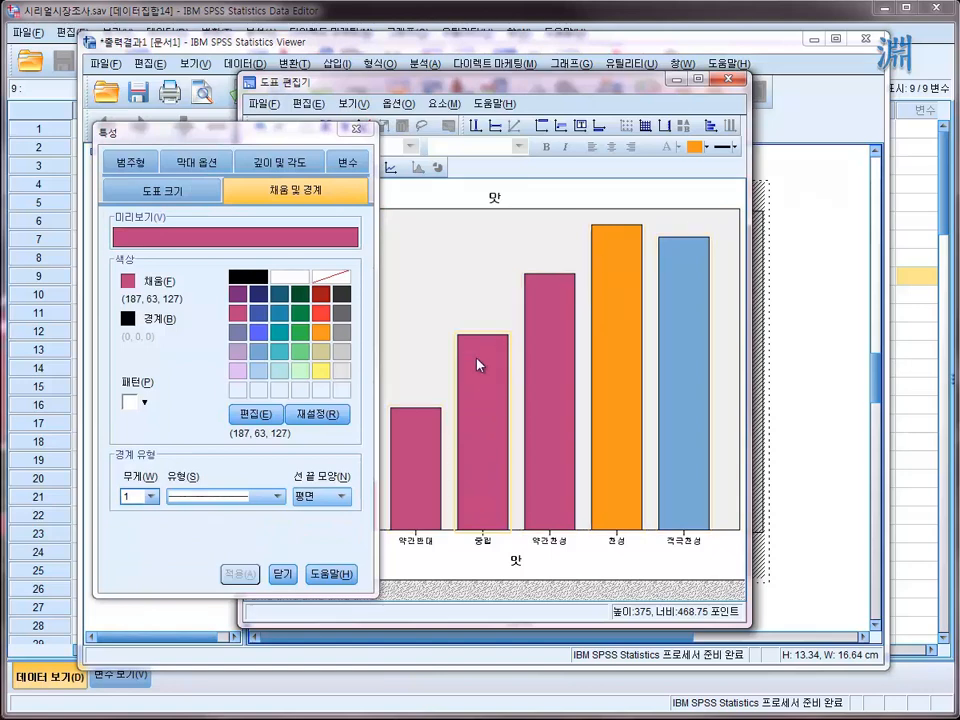
pyautogui.click(445, 254)
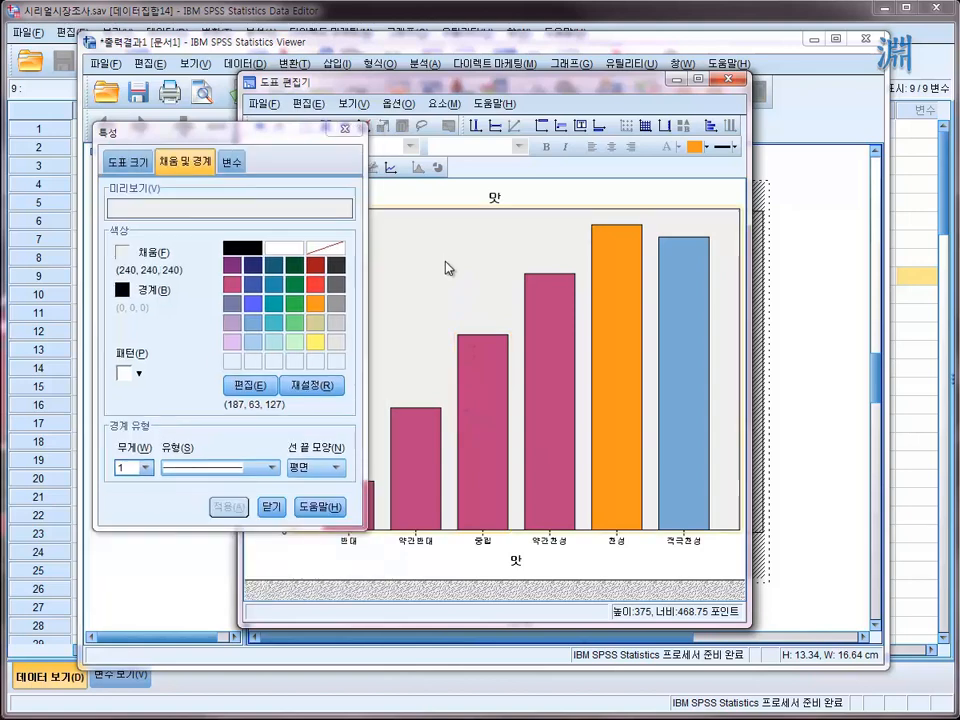
# - Select all bars of the 맛 chart and apply a green fill (112, 220, 132)
pyautogui.click(477, 413)
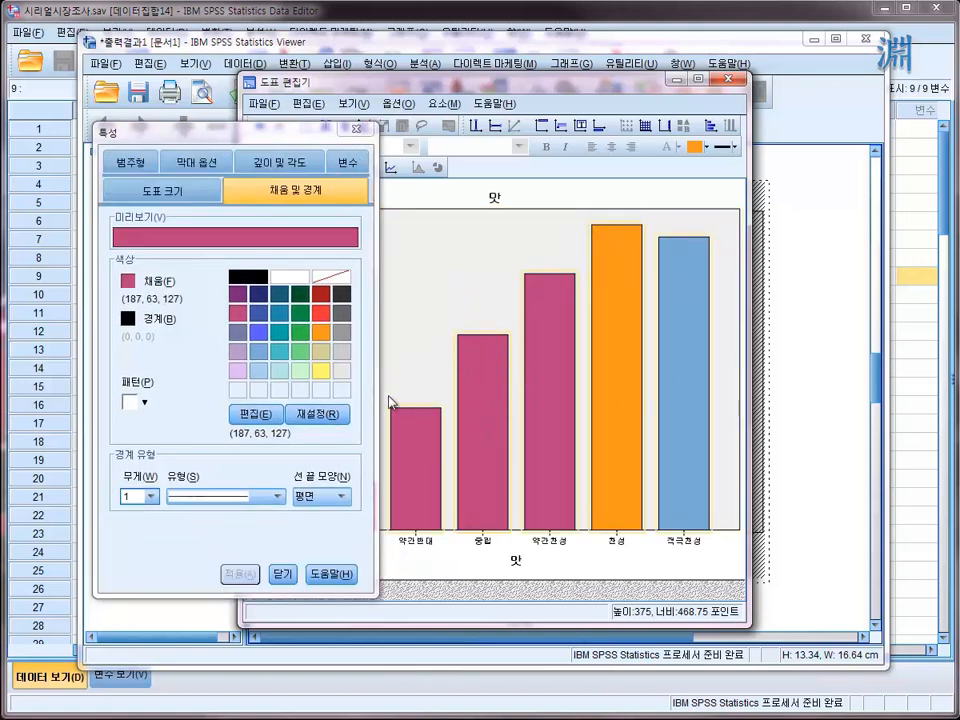
pyautogui.click(302, 345)
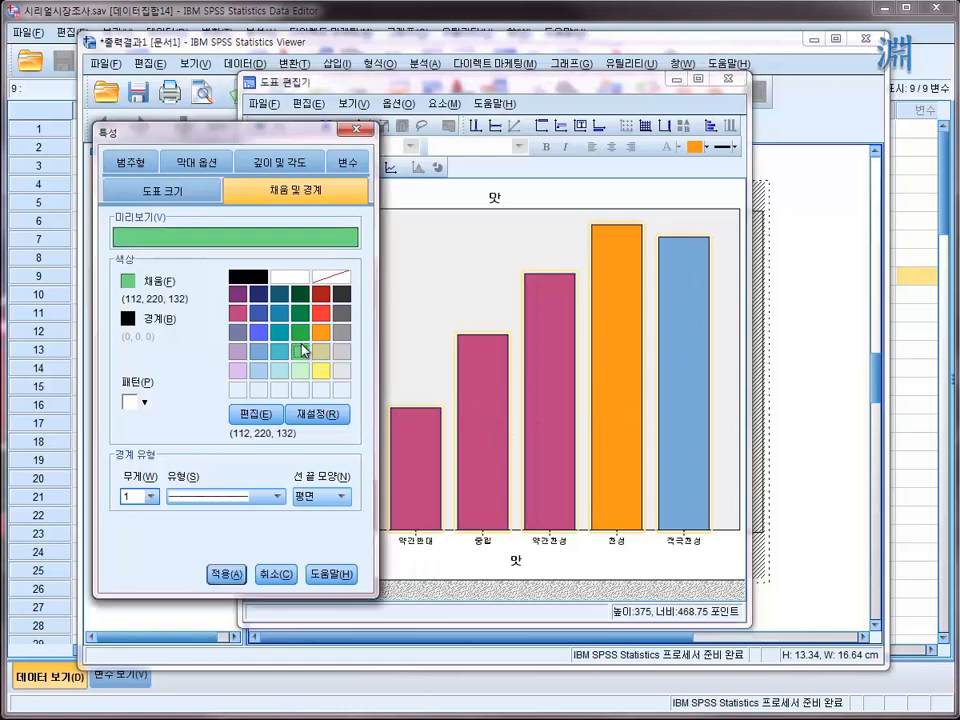
pyautogui.click(229, 575)
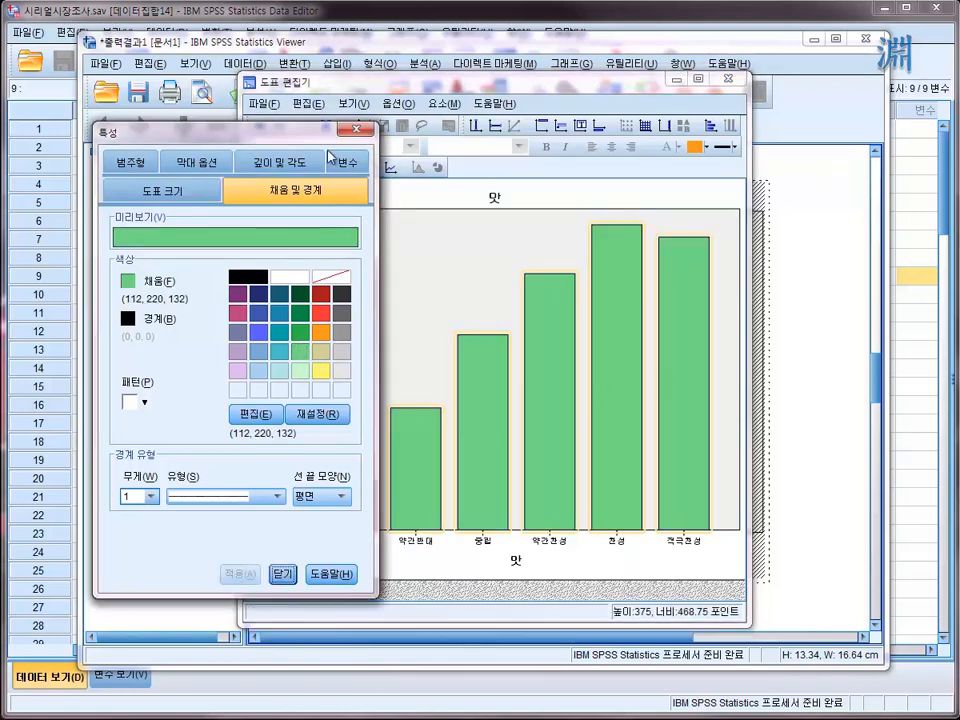
# - Review the chart size setting and apply the shadow (그림자) effect to all bars of the 맛 chart
pyautogui.moveTo(285, 145); pyautogui.dragTo(220, 152)
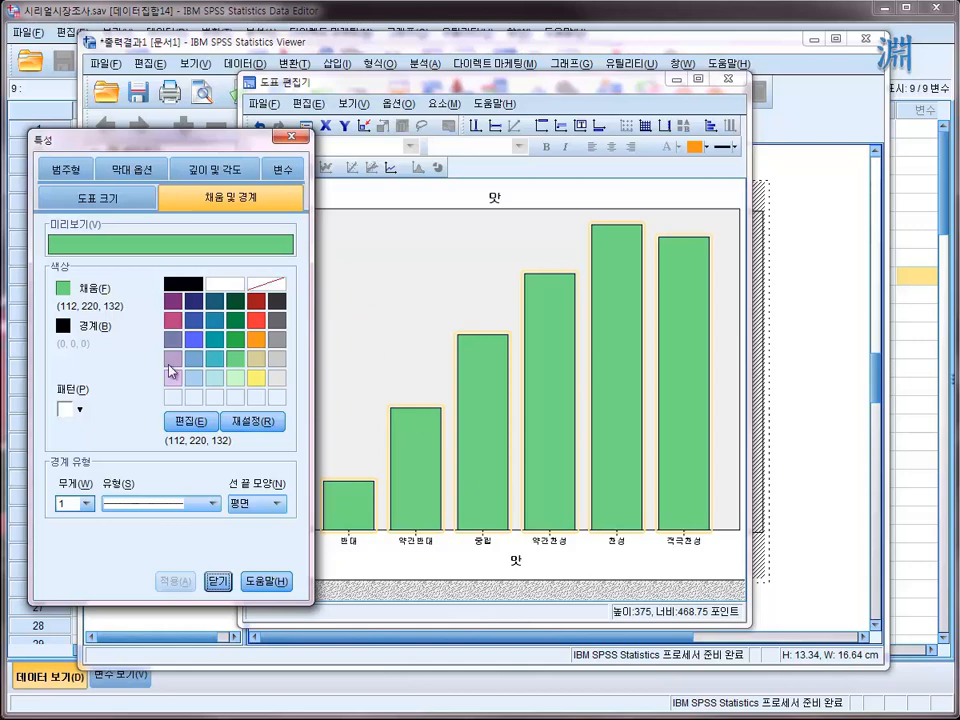
pyautogui.click(112, 198)
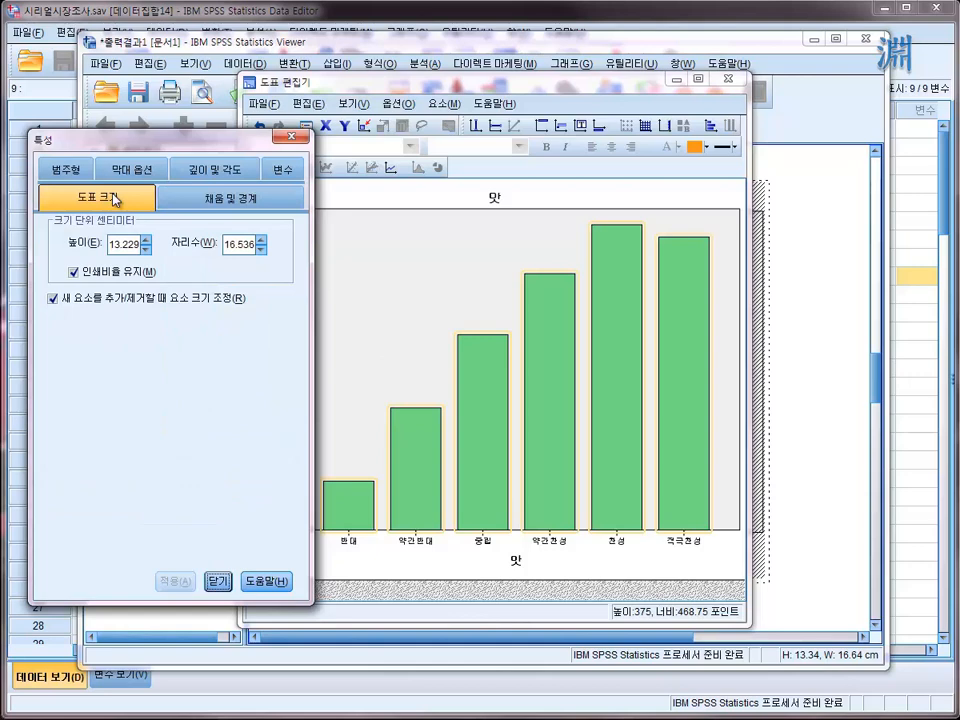
pyautogui.click(200, 198)
pyautogui.click(107, 204)
pyautogui.click(205, 174)
pyautogui.click(205, 174)
pyautogui.click(205, 175)
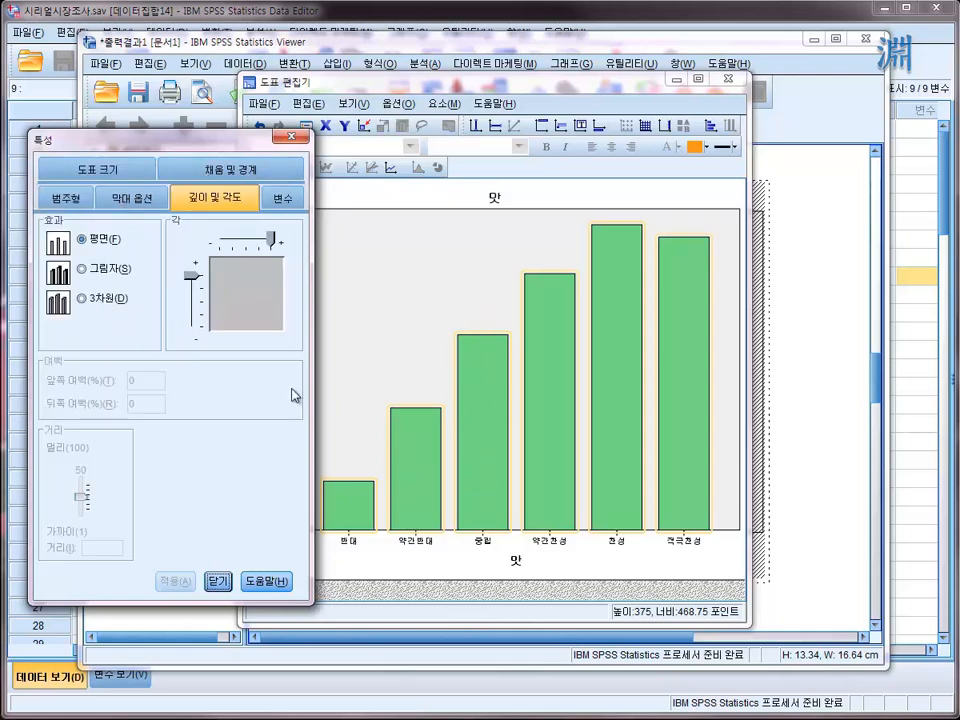
pyautogui.click(84, 269)
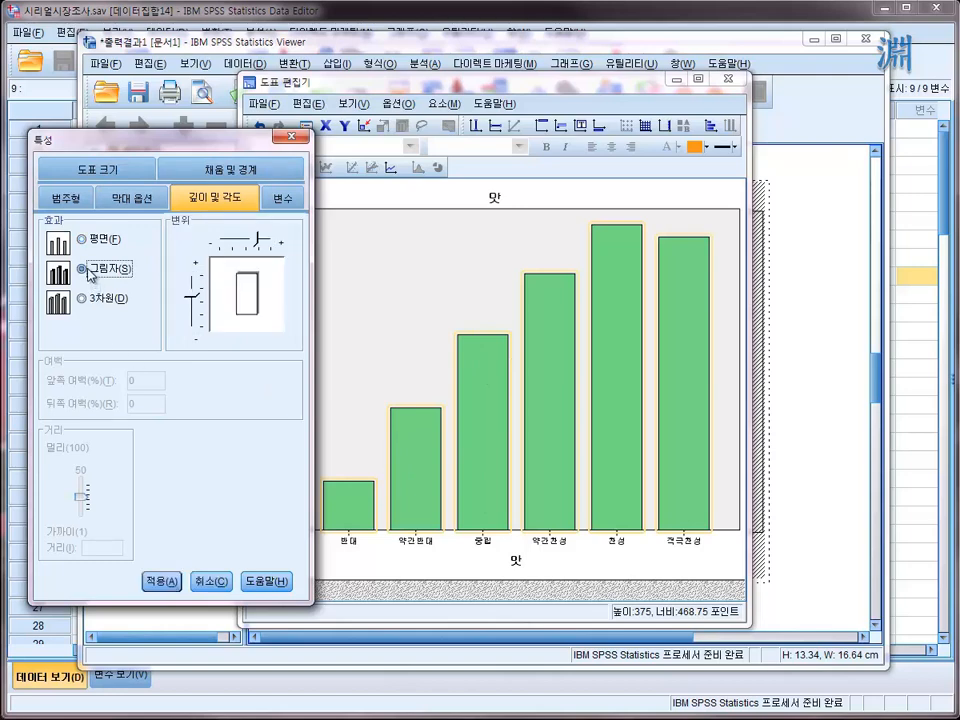
pyautogui.click(161, 581)
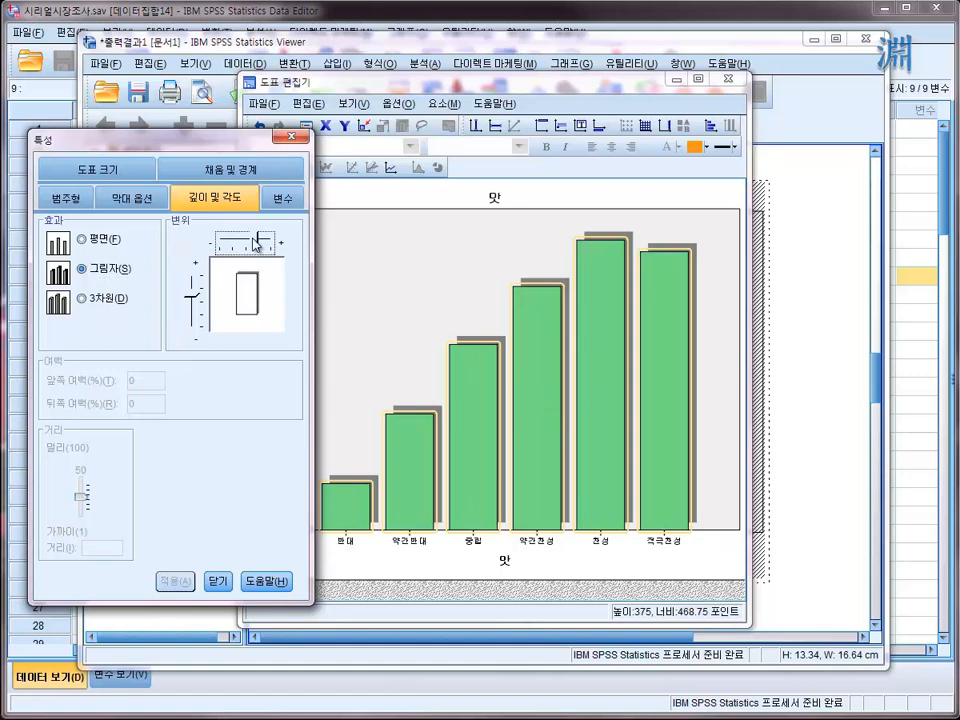
# - Adjust the shadow's horizontal and vertical offset so it falls below and to the right of the bars, and apply it
pyautogui.moveTo(258, 239); pyautogui.dragTo(248, 245)
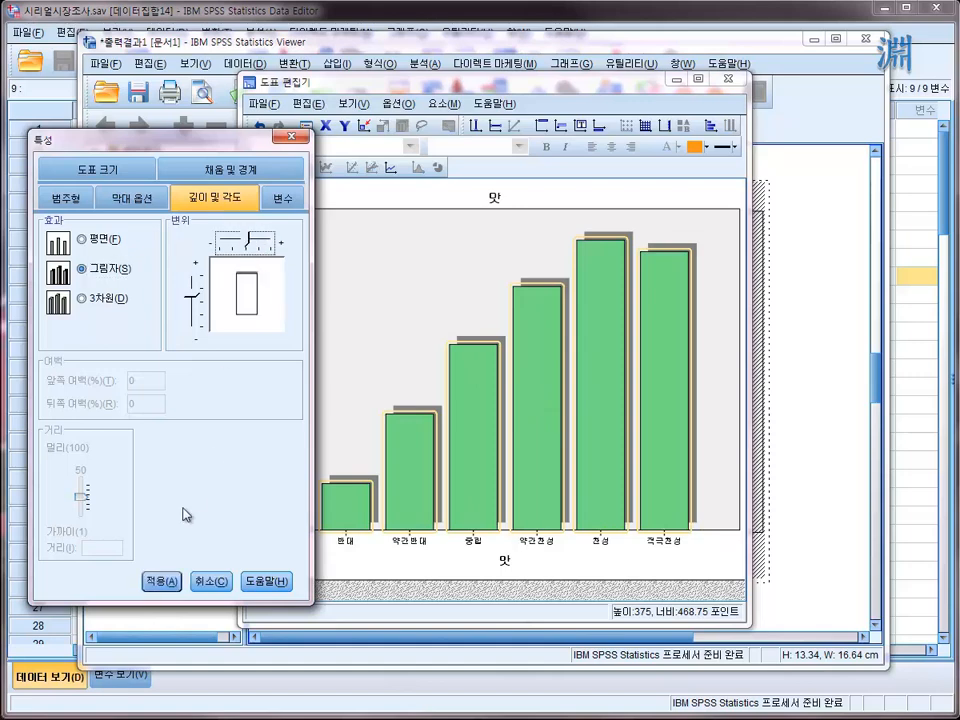
pyautogui.click(159, 581)
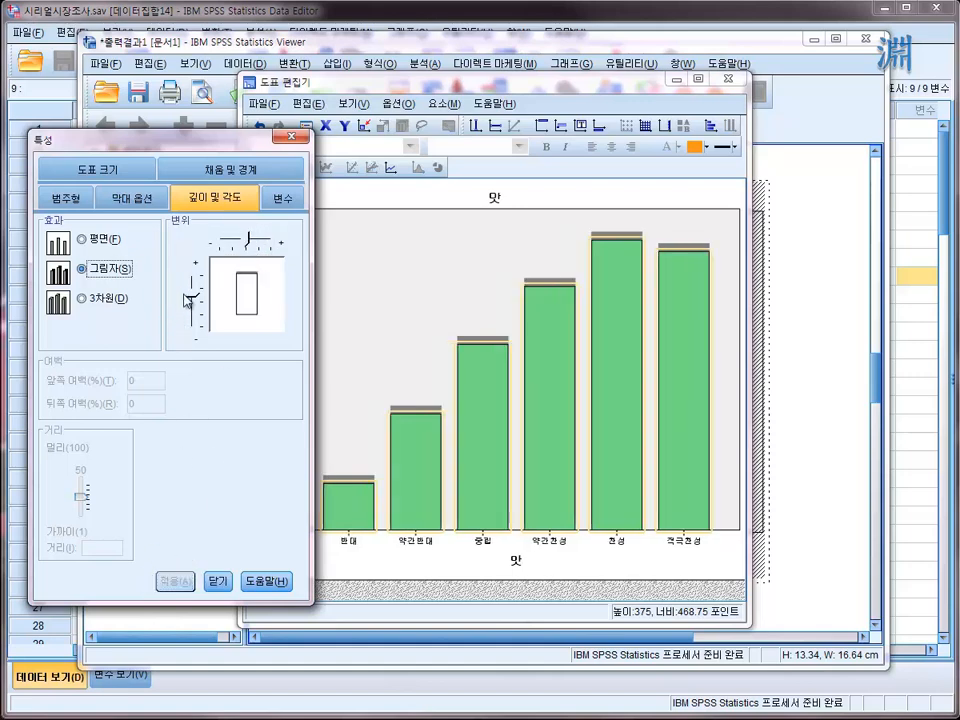
pyautogui.moveTo(193, 298); pyautogui.dragTo(193, 322)
pyautogui.moveTo(248, 239); pyautogui.dragTo(271, 243)
pyautogui.click(161, 581)
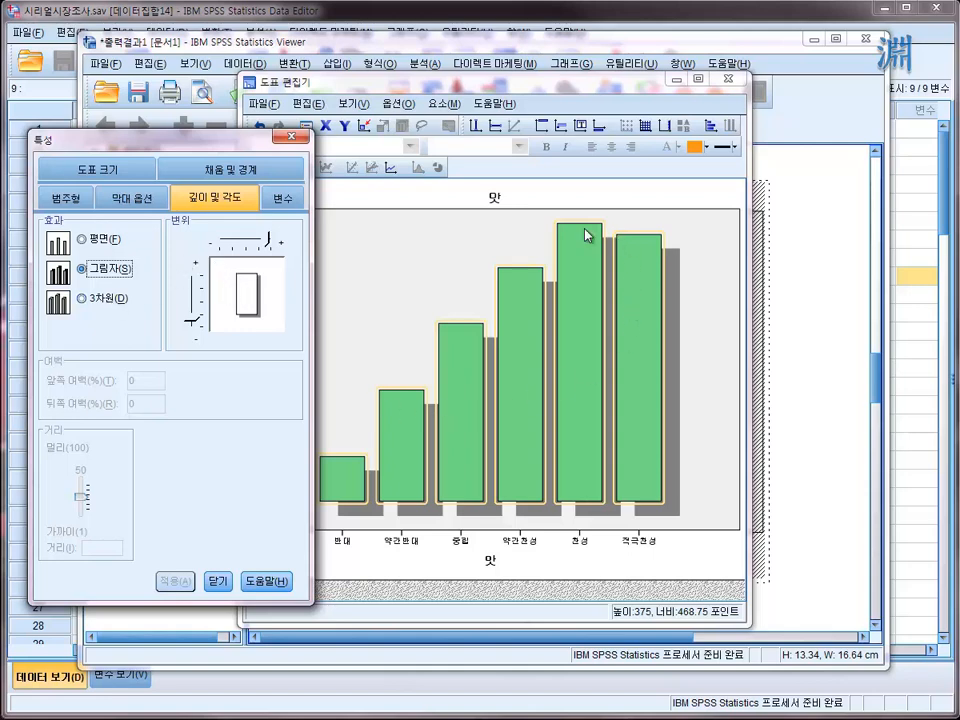
# - Check the bar width options and show frequency data labels on all bars, with the whole 맛 chart in view
pyautogui.click(150, 200)
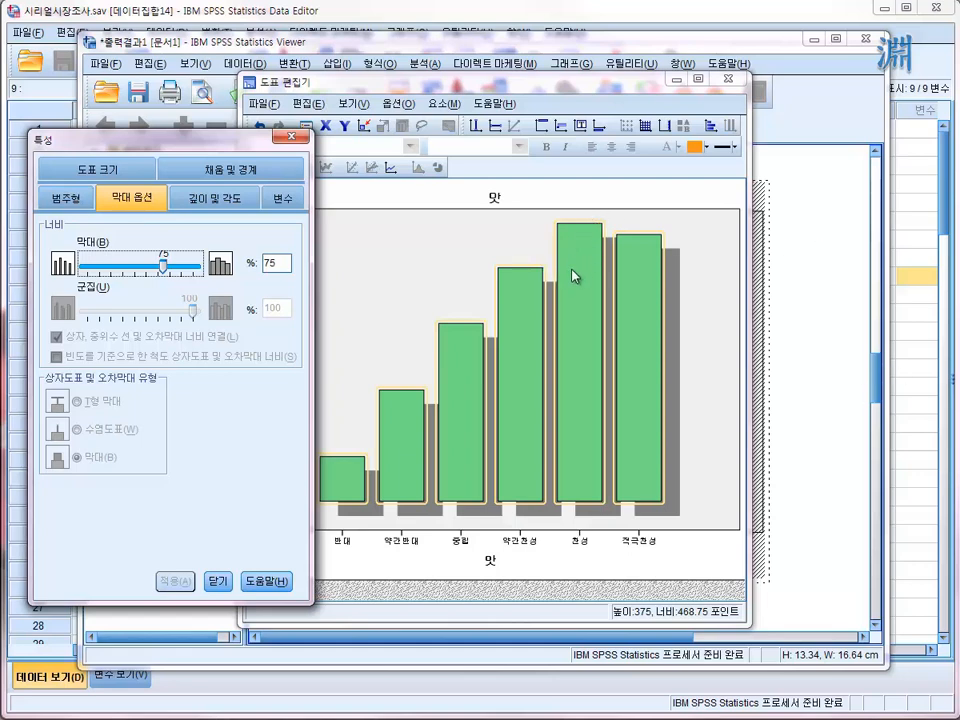
pyautogui.click(493, 88)
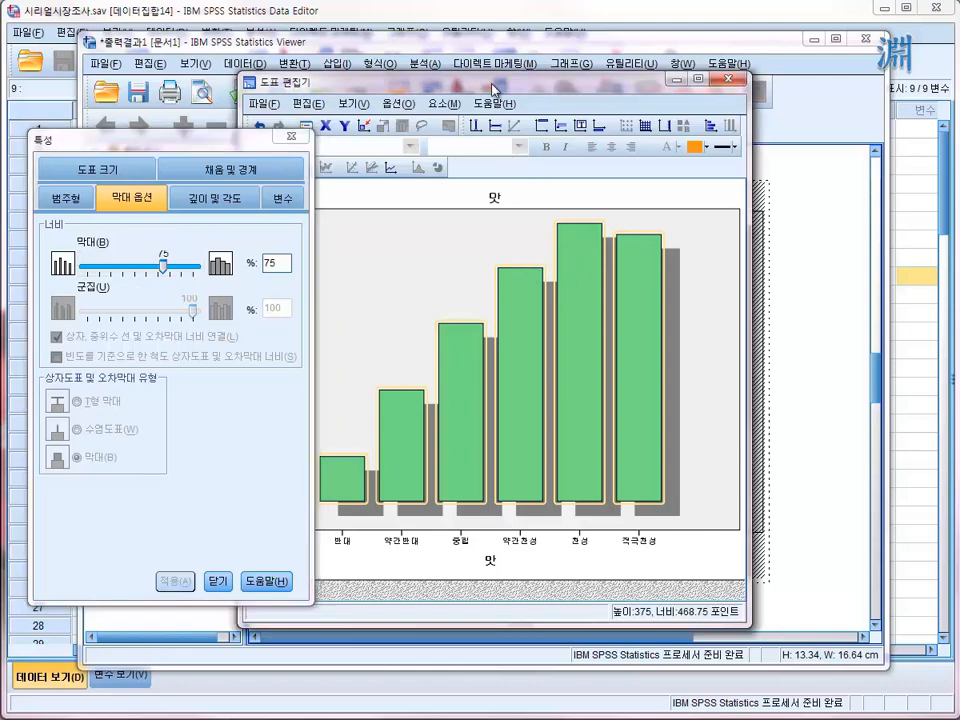
pyautogui.moveTo(493, 86); pyautogui.dragTo(597, 111)
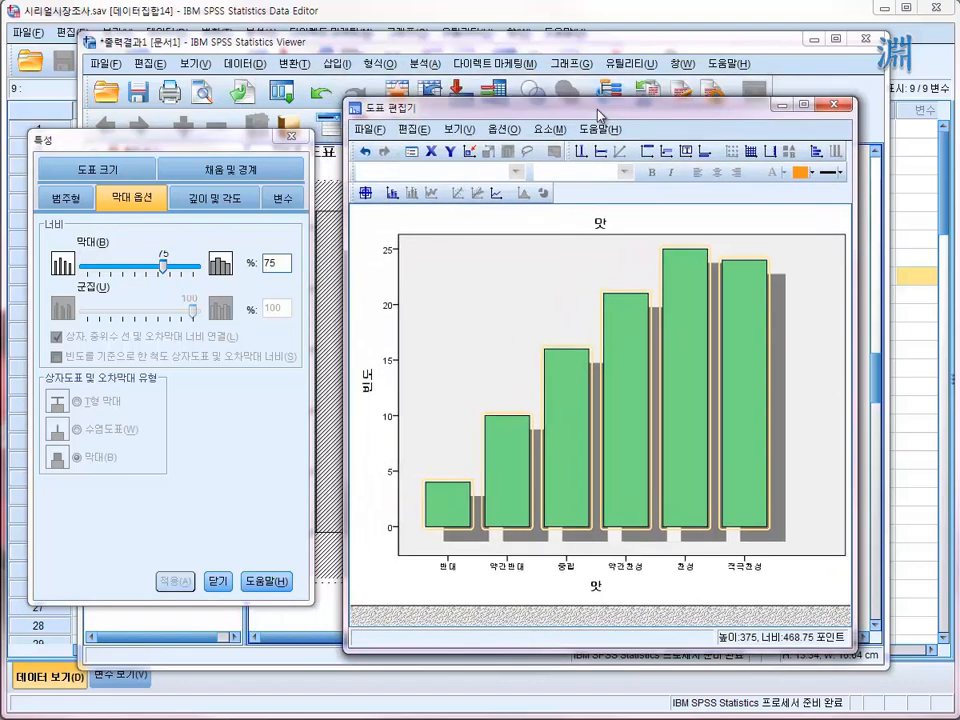
pyautogui.click(394, 195)
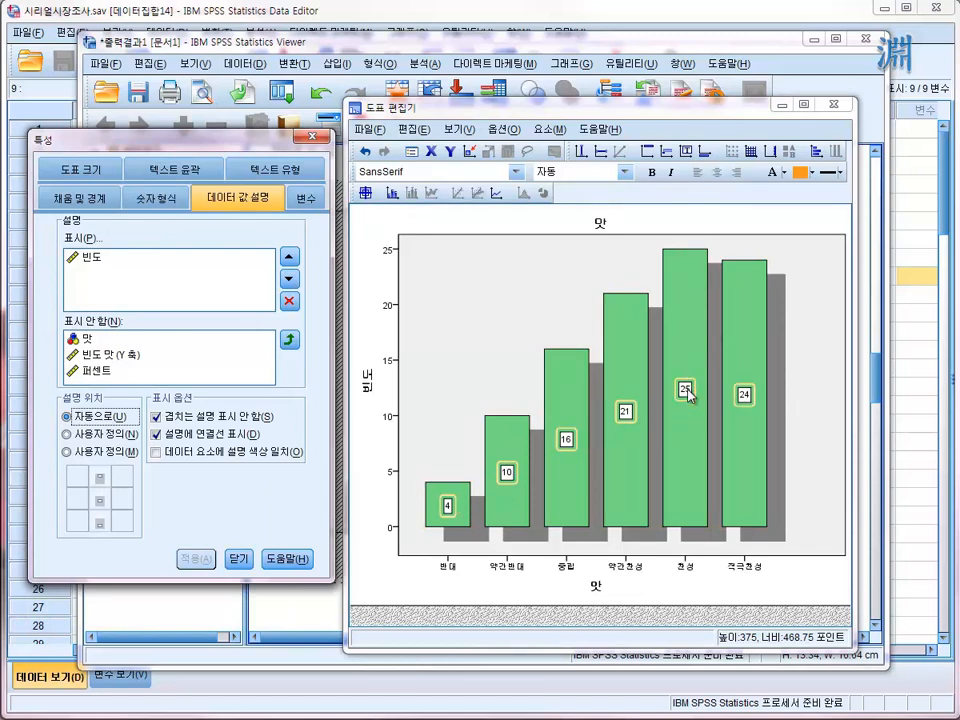
# - Reselect the data labels and examine their fill, number format, data value label, variable, text layout and text style properties
pyautogui.click(467, 325)
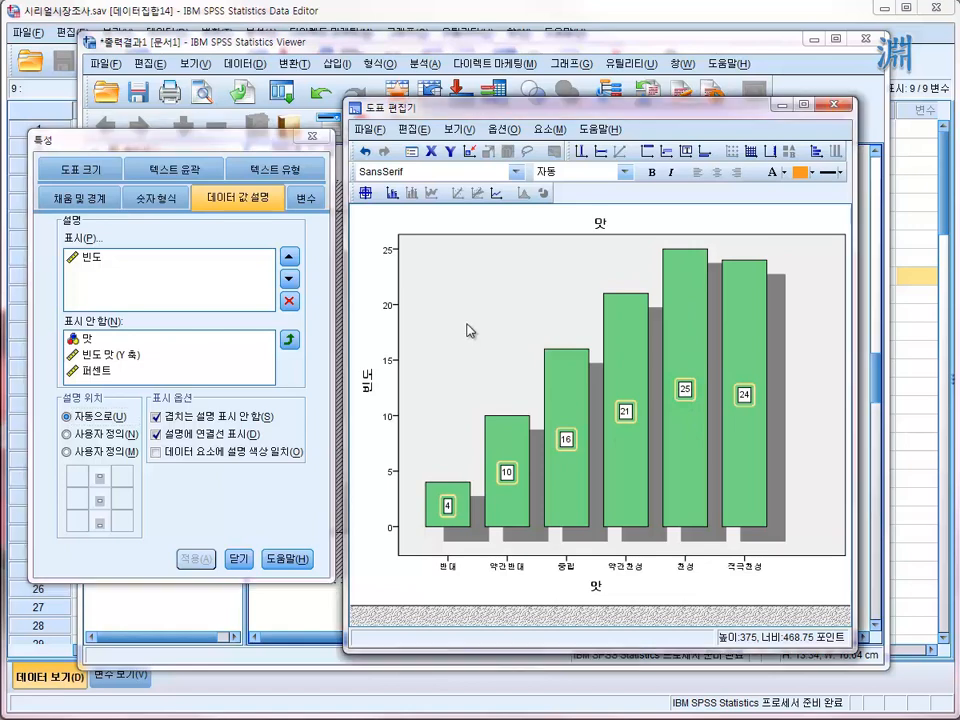
pyautogui.click(467, 325)
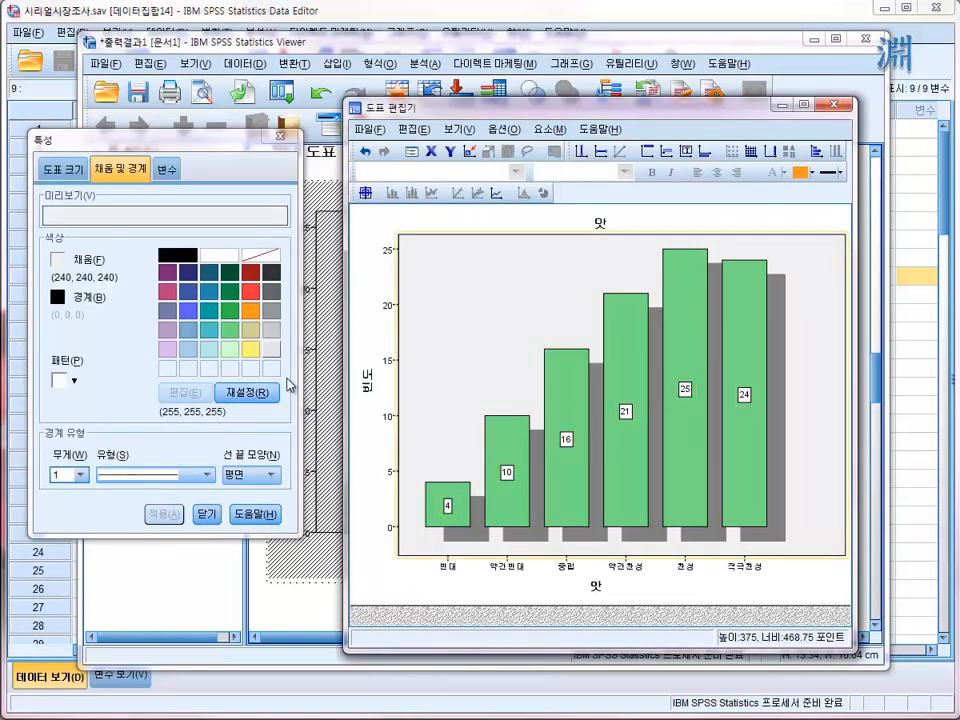
pyautogui.click(571, 450)
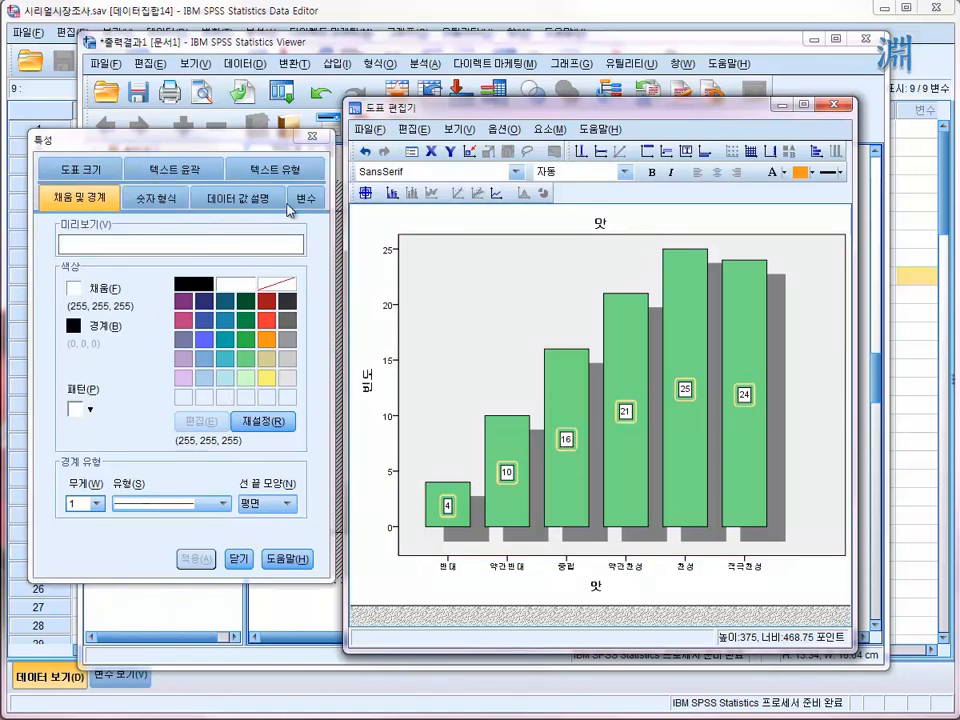
pyautogui.click(152, 197)
pyautogui.click(279, 200)
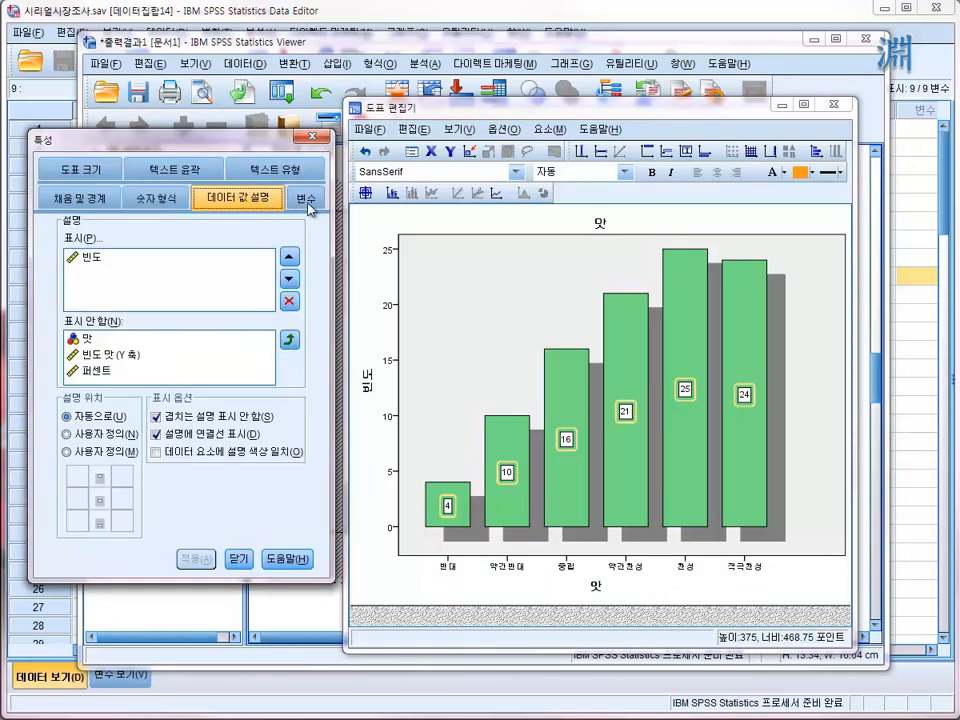
pyautogui.click(310, 206)
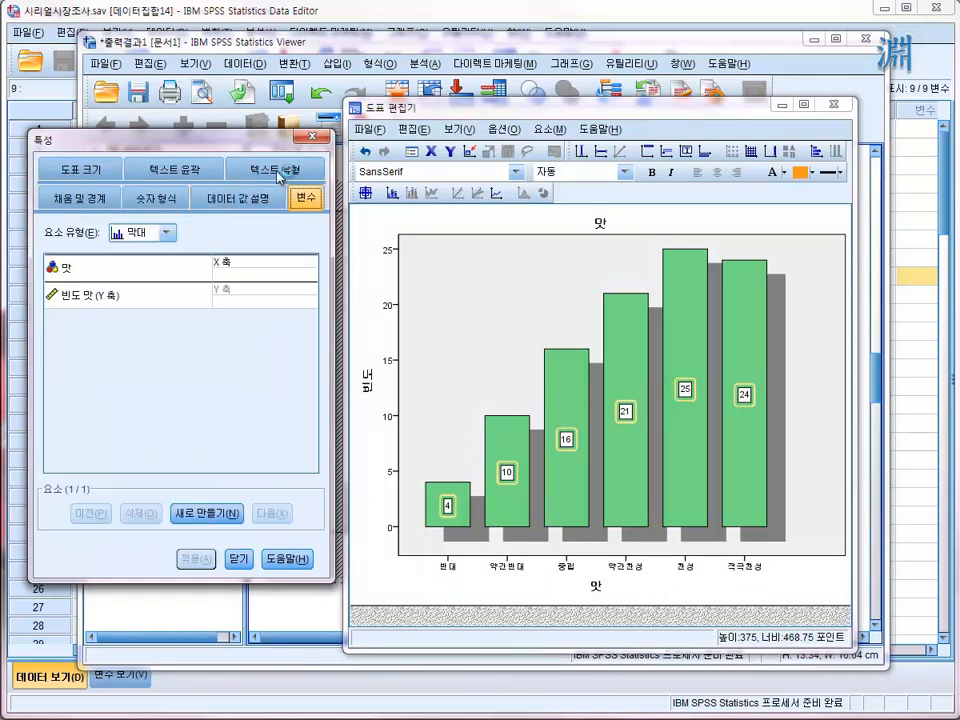
pyautogui.click(285, 172)
pyautogui.click(160, 172)
pyautogui.click(85, 197)
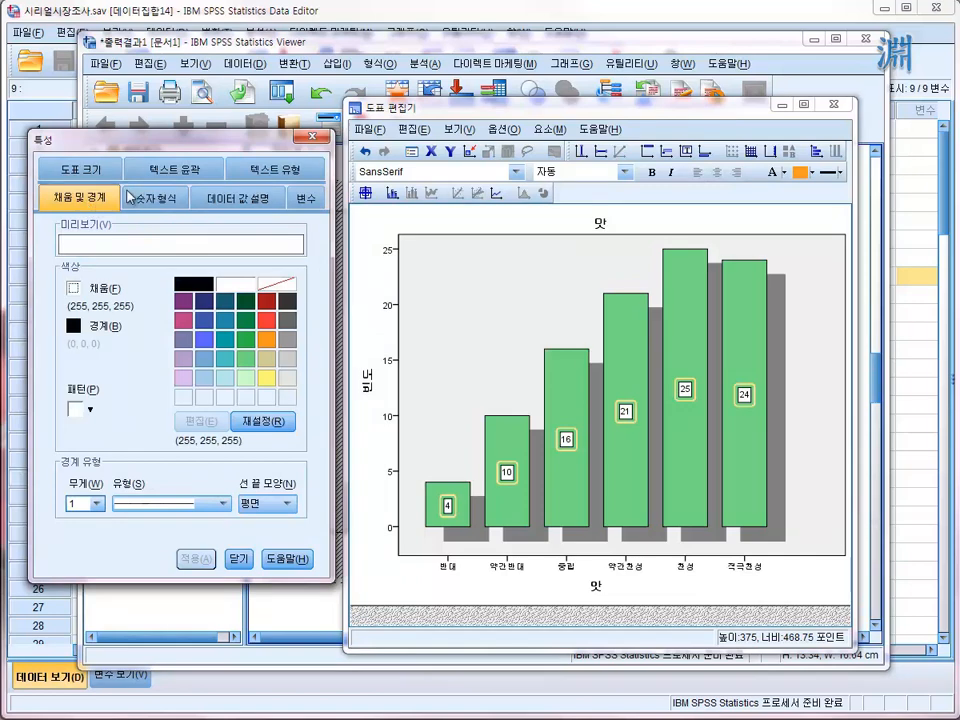
pyautogui.click(178, 170)
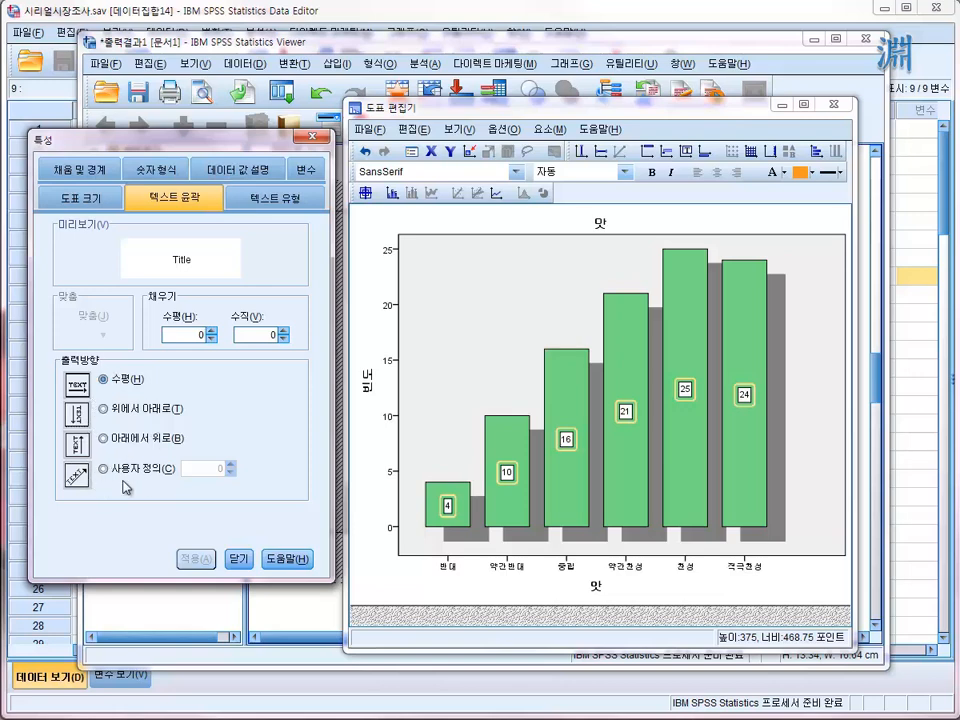
pyautogui.click(262, 199)
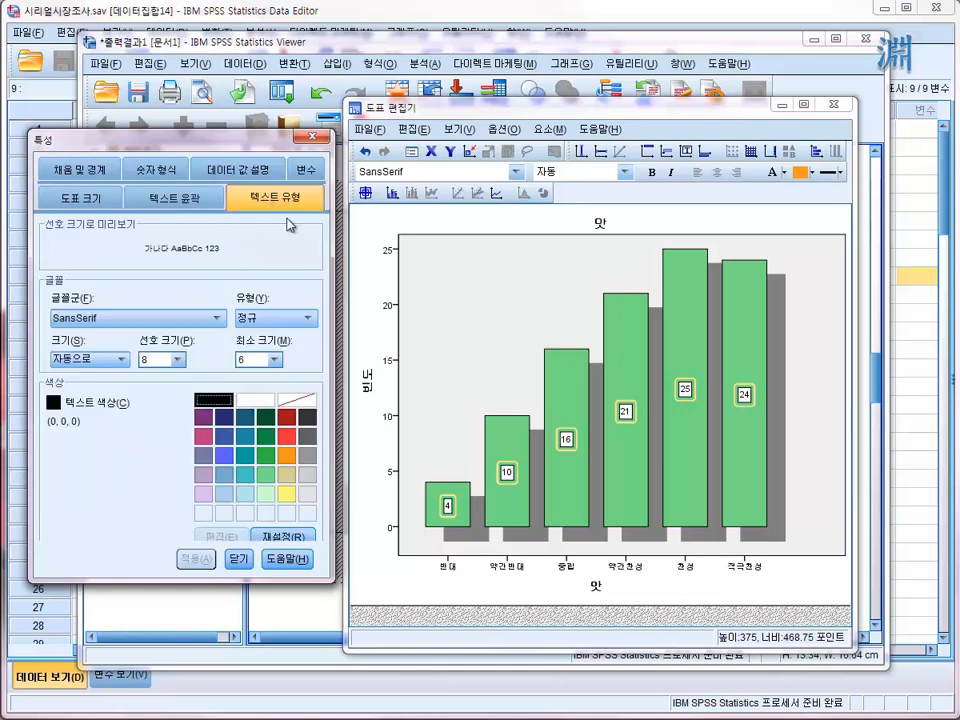
pyautogui.click(310, 178)
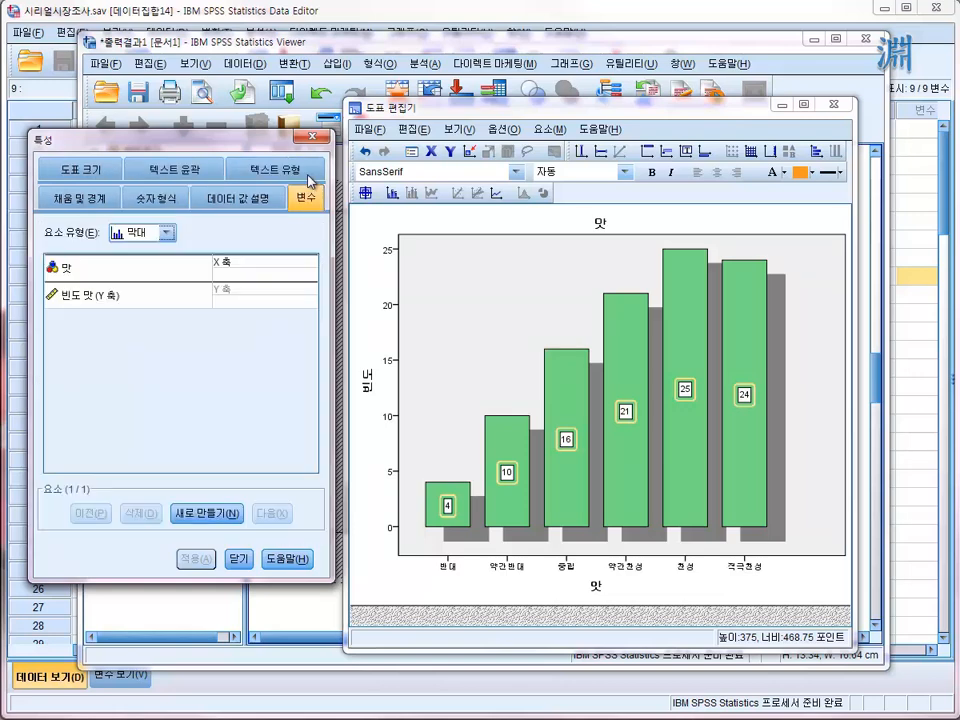
# - Try the top-to-bottom (위에서 아래로) text direction on the data labels and restore the horizontal (수평) direction
pyautogui.click(170, 169)
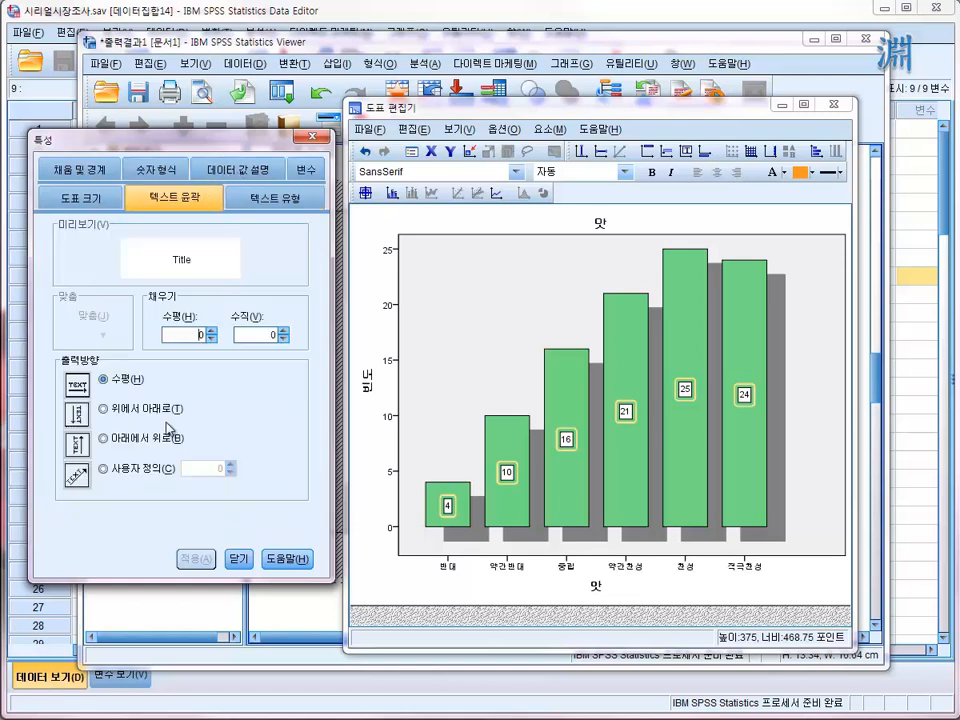
pyautogui.click(137, 420)
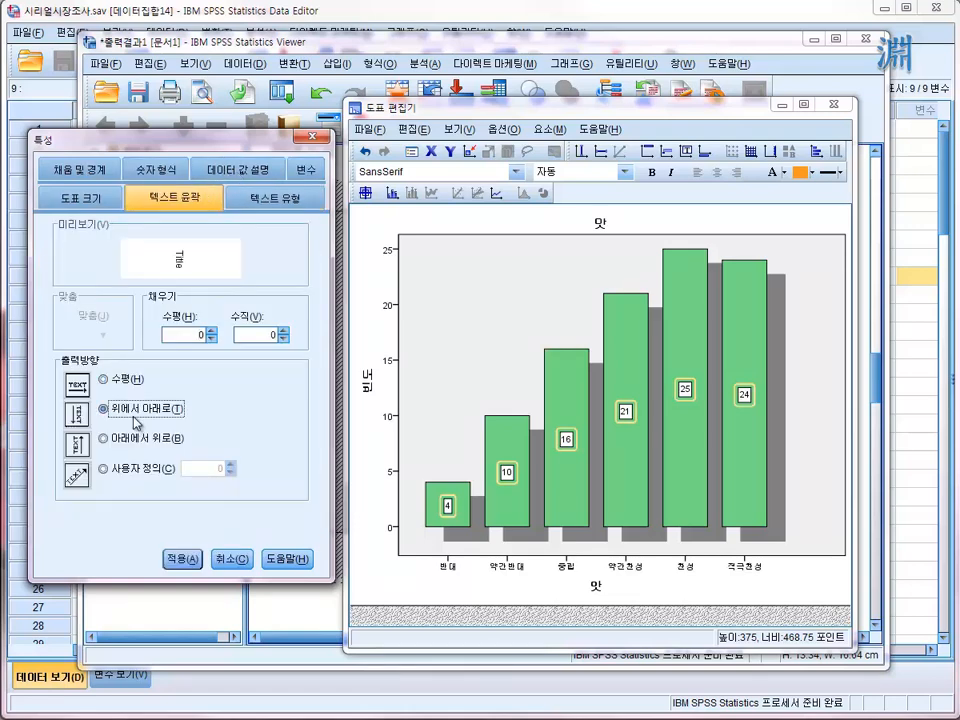
pyautogui.click(180, 562)
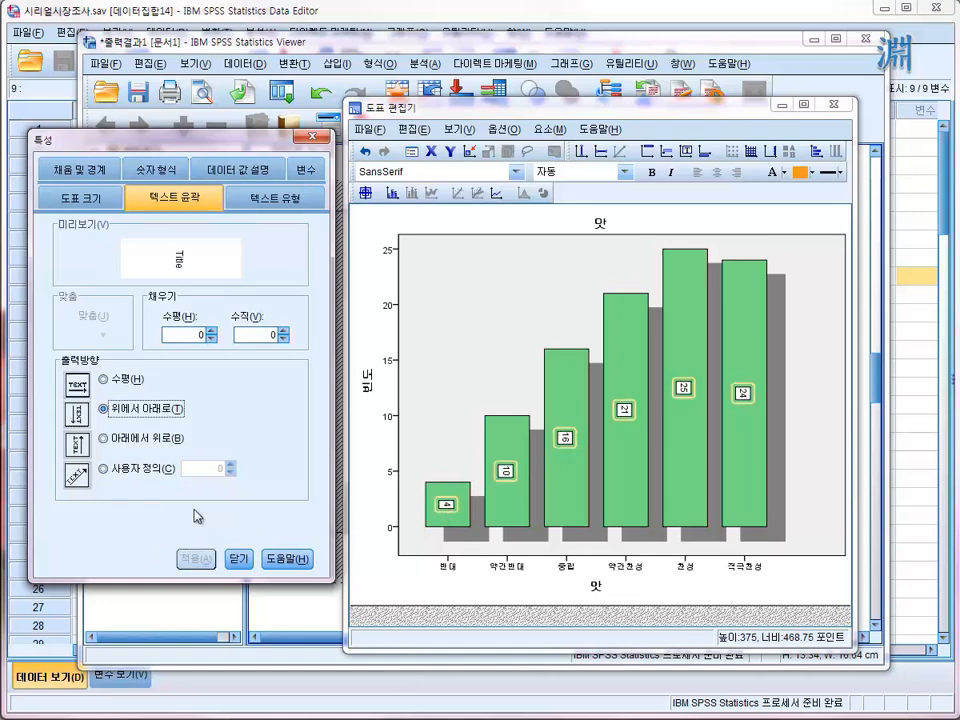
pyautogui.click(149, 470)
pyautogui.click(187, 558)
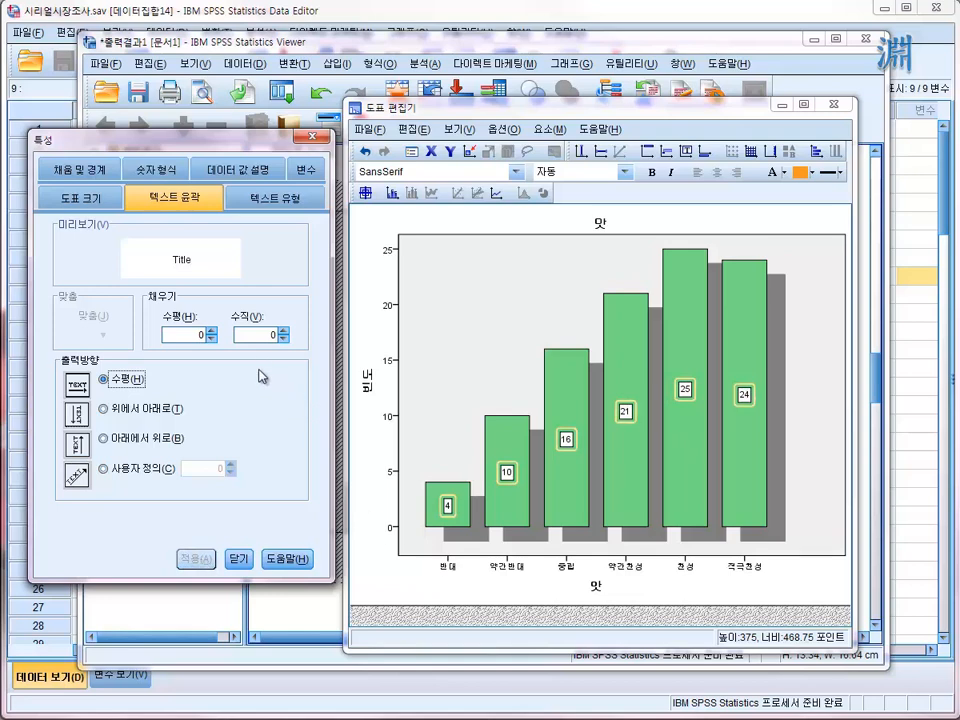
# - Choose bold (굵게) as the font style of the data labels, with the chart size and text layout settings reviewed
pyautogui.click(68, 196)
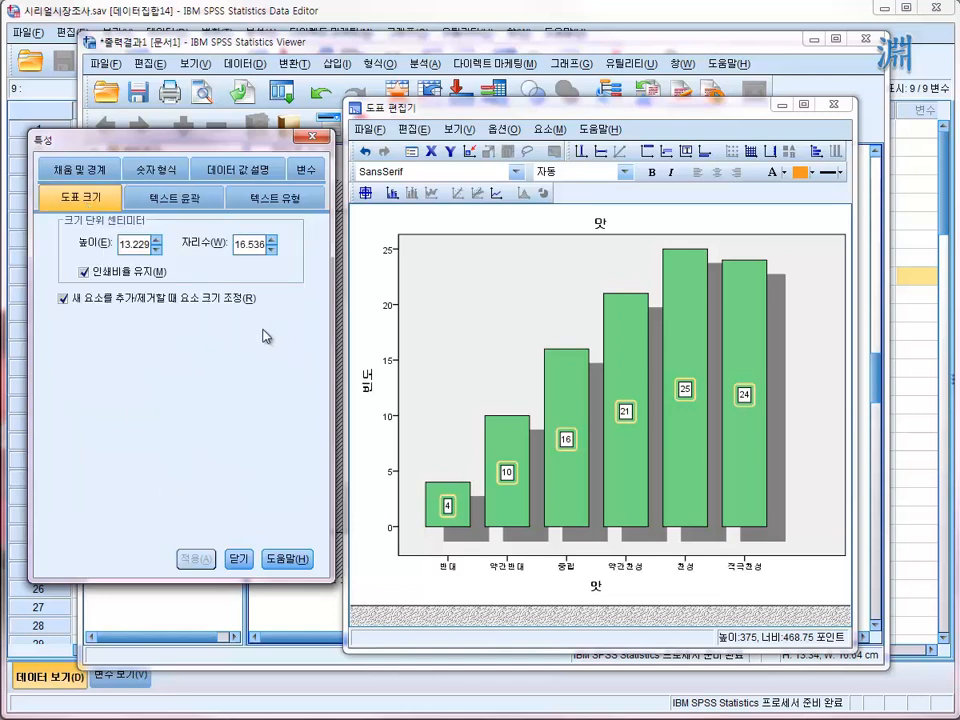
pyautogui.click(210, 204)
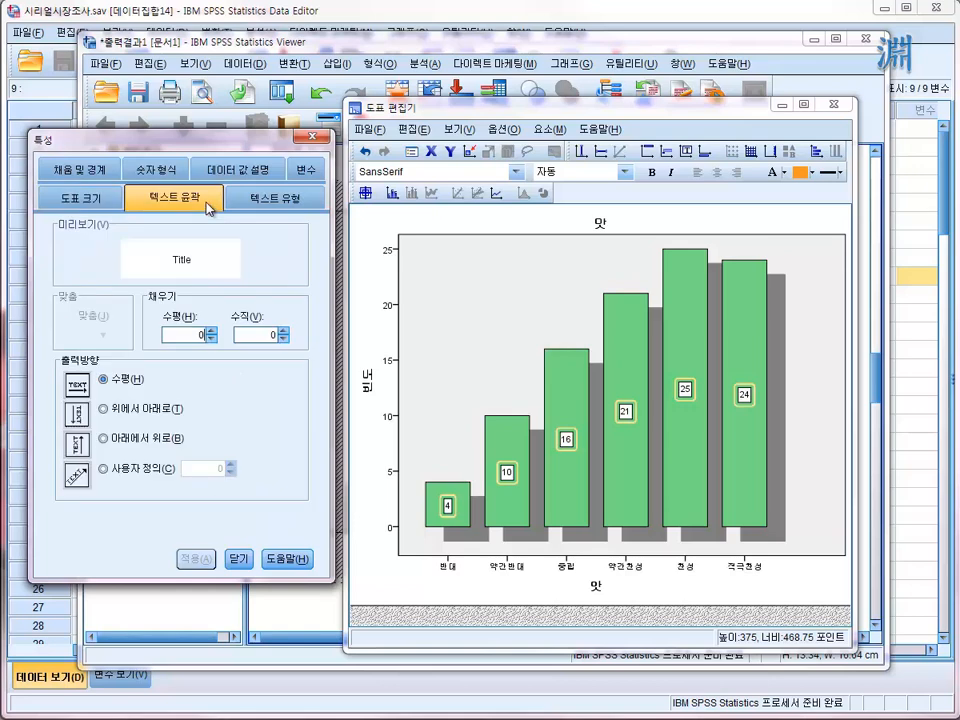
pyautogui.click(272, 203)
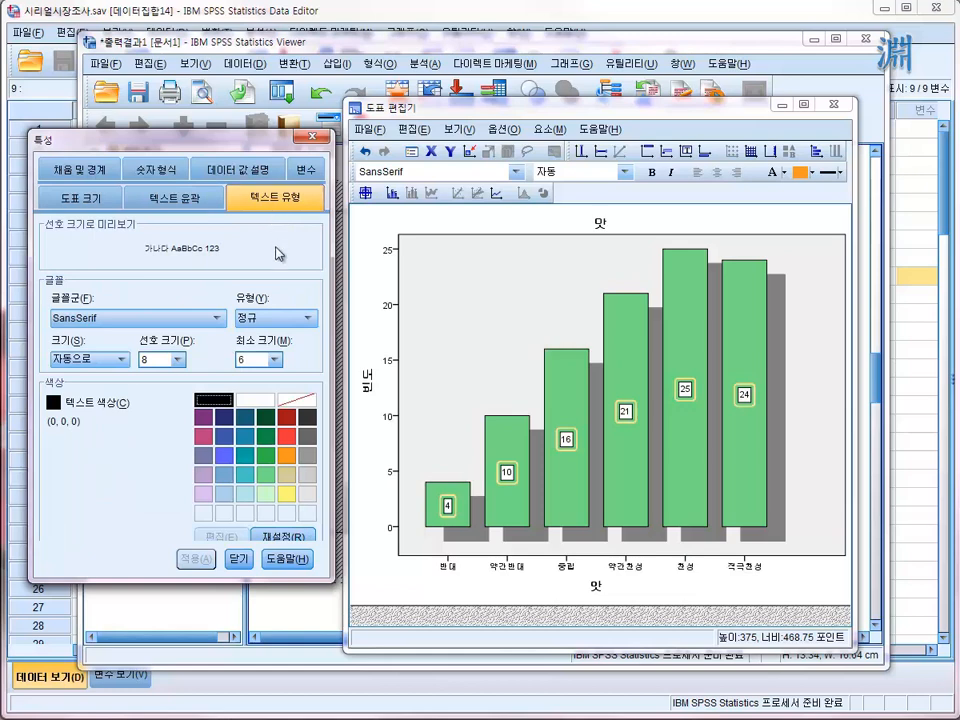
pyautogui.click(308, 320)
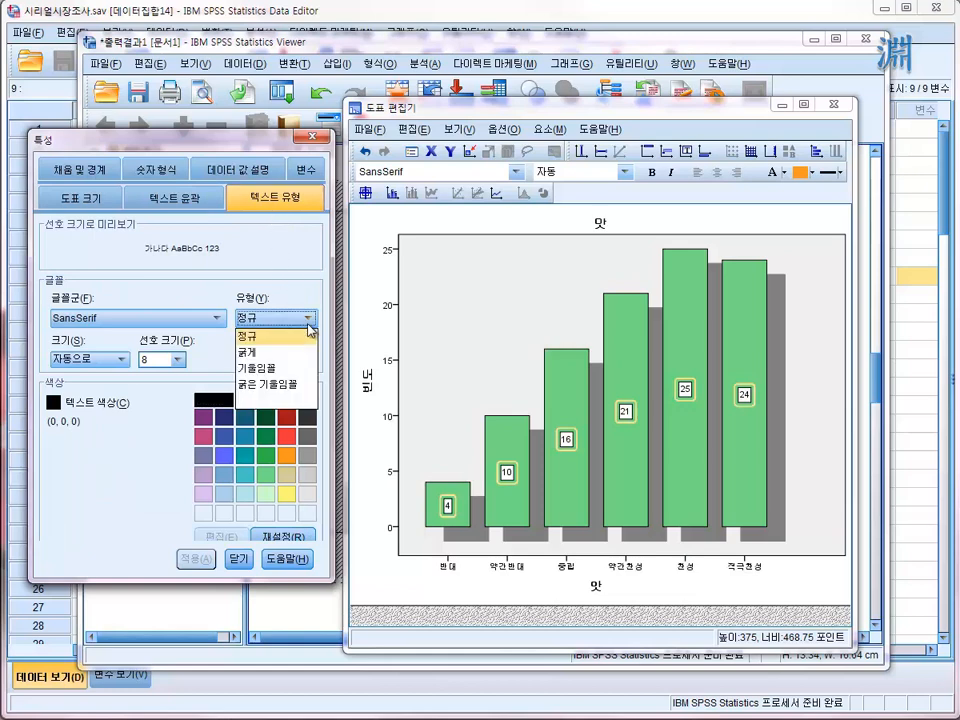
pyautogui.click(250, 352)
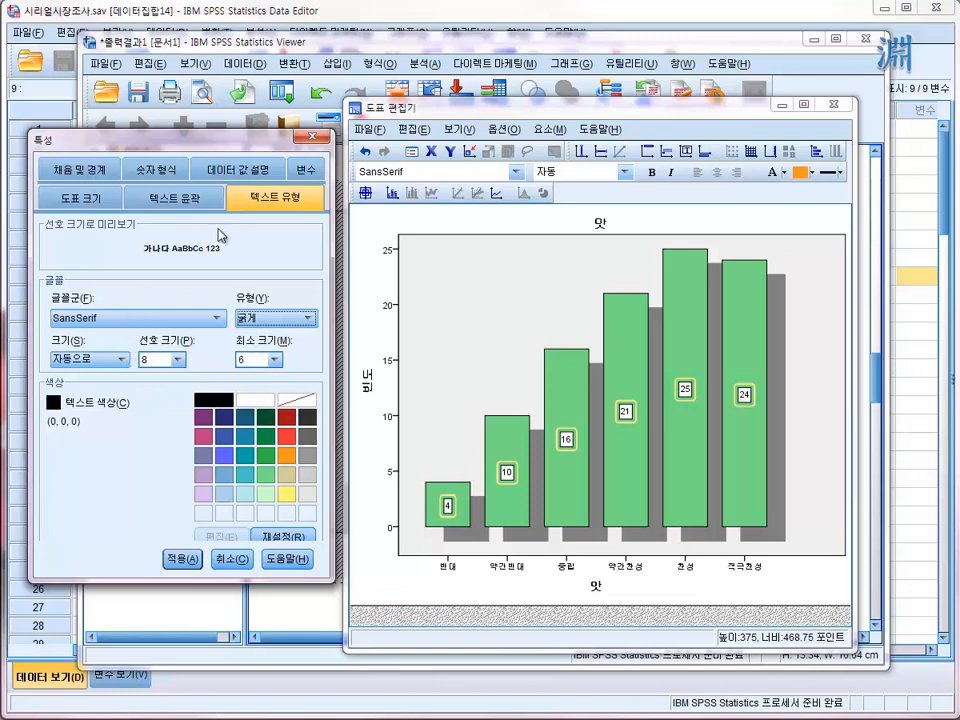
# - Examine the data labels' variable, text style, text layout, chart size and number format properties, keeping the horizontal (수평) text direction
pyautogui.click(314, 171)
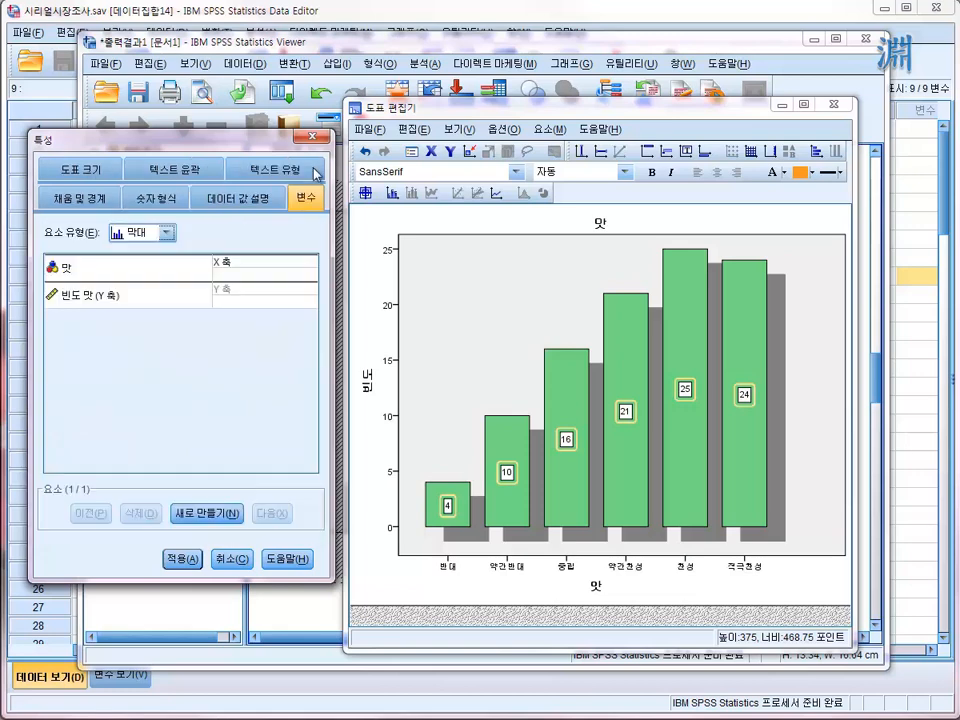
pyautogui.click(259, 177)
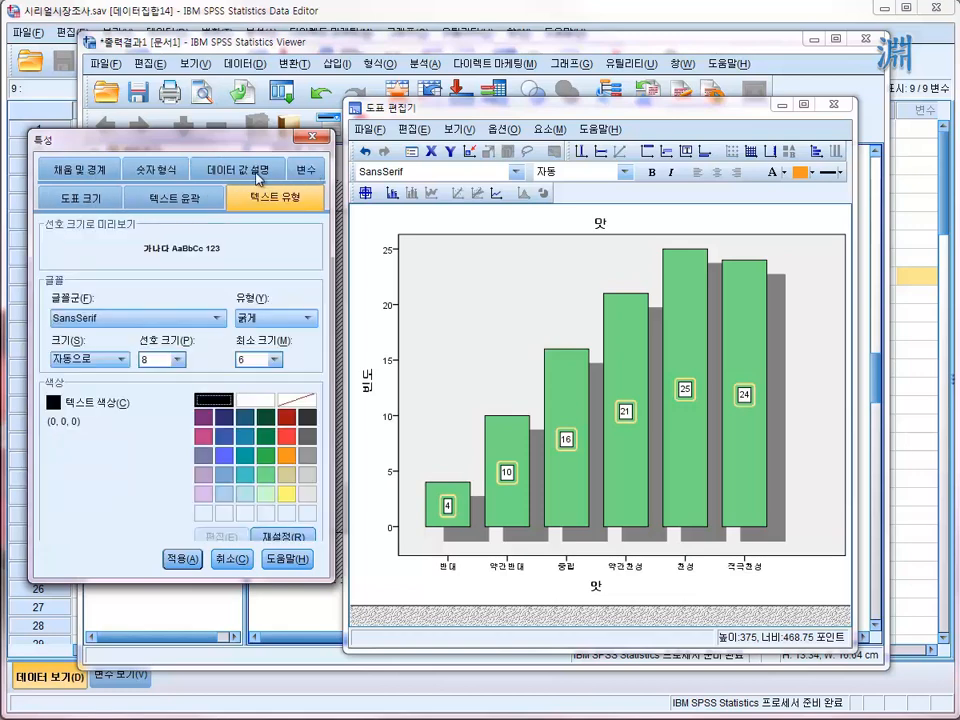
pyautogui.click(190, 205)
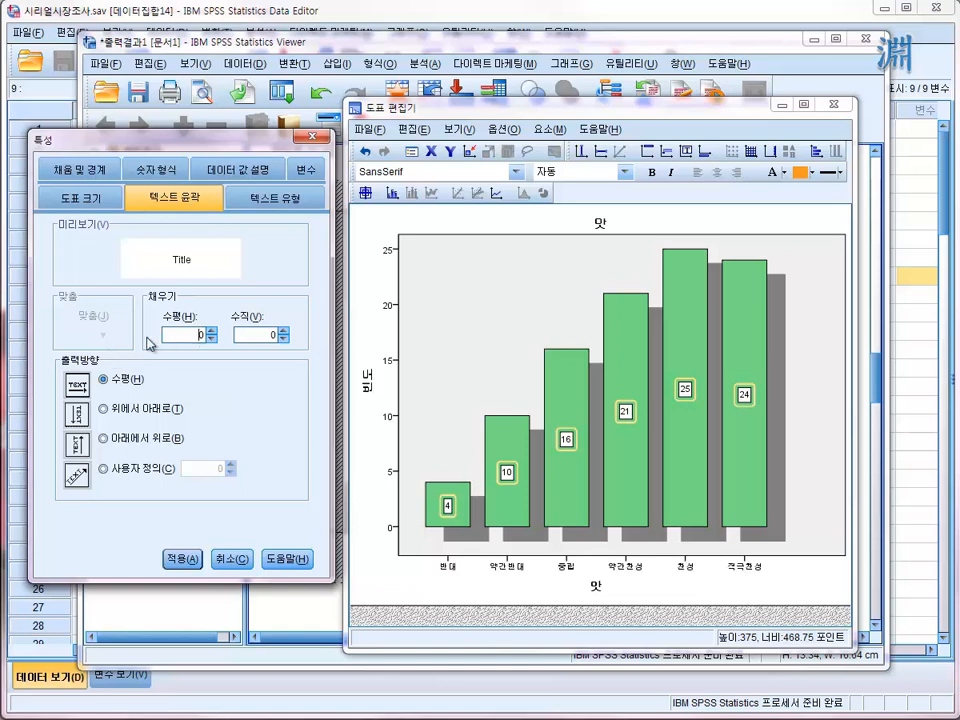
pyautogui.click(120, 384)
pyautogui.click(92, 199)
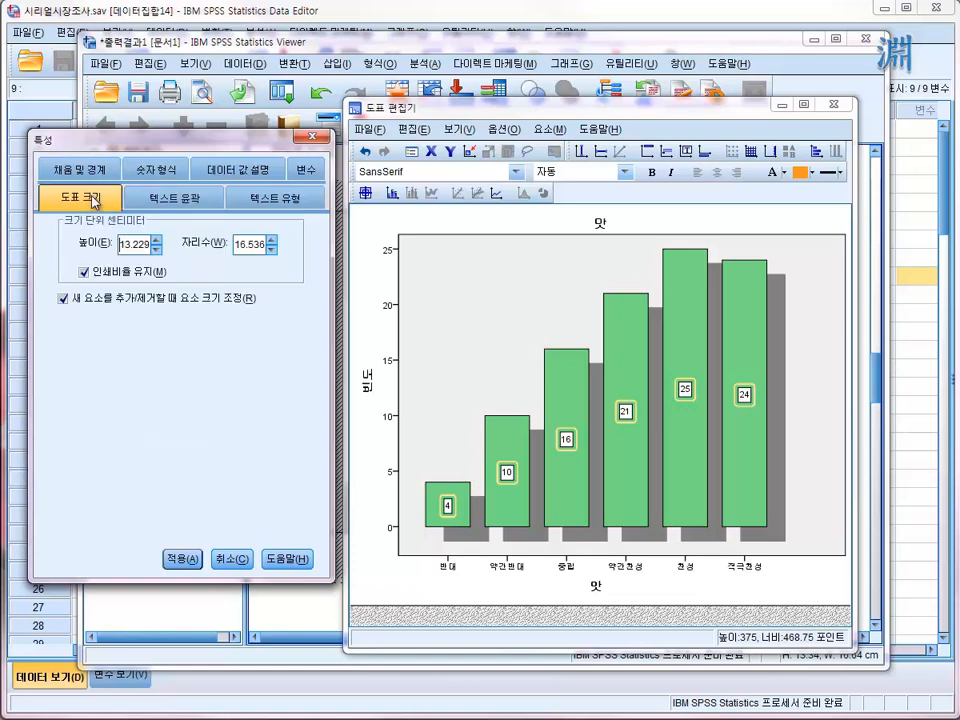
pyautogui.click(152, 170)
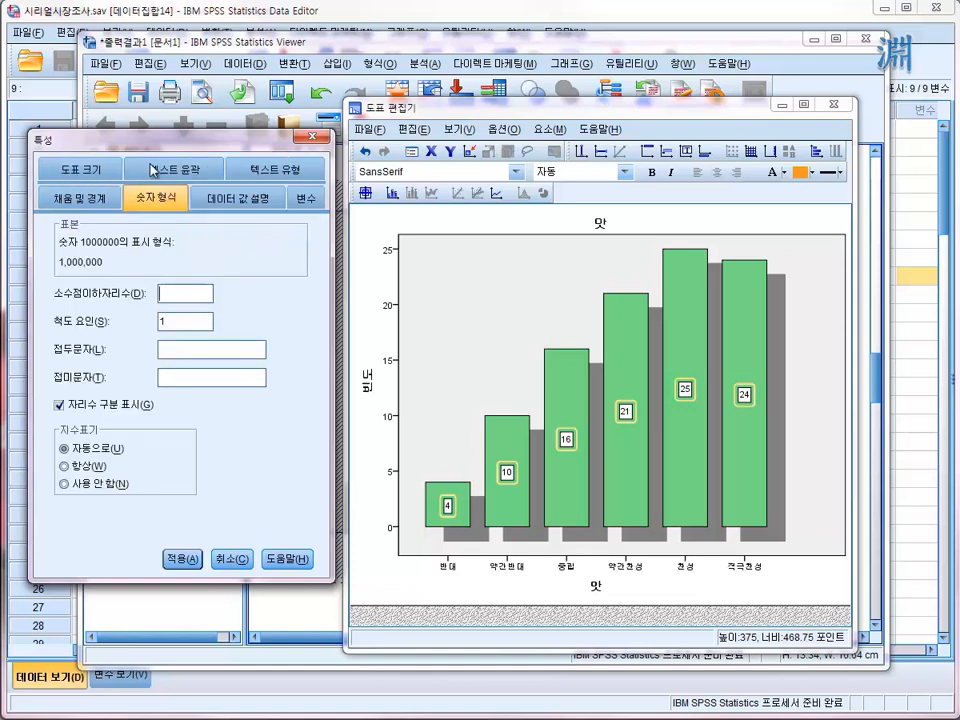
pyautogui.click(88, 169)
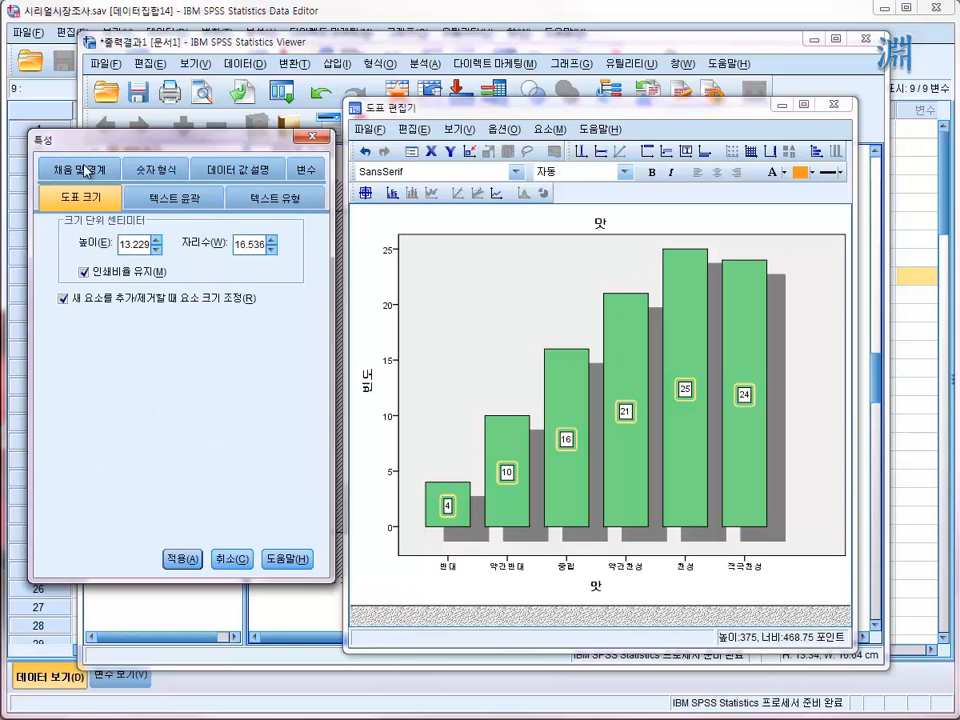
# - Add percent (퍼센트) to the values displayed in the data labels of the 맛 chart and apply it
pyautogui.click(204, 170)
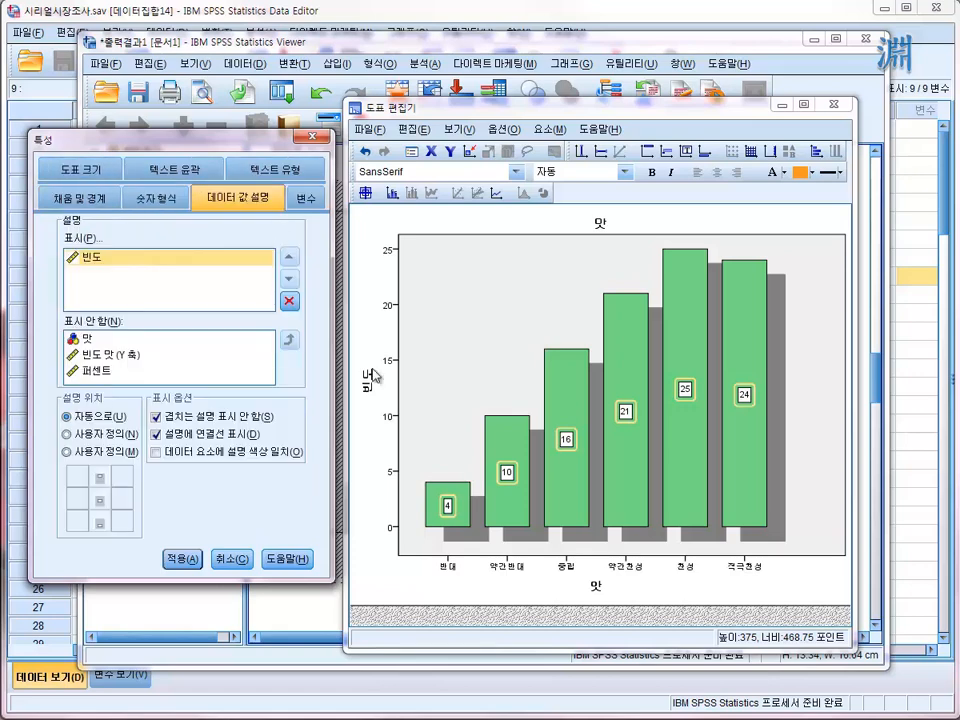
pyautogui.click(566, 440)
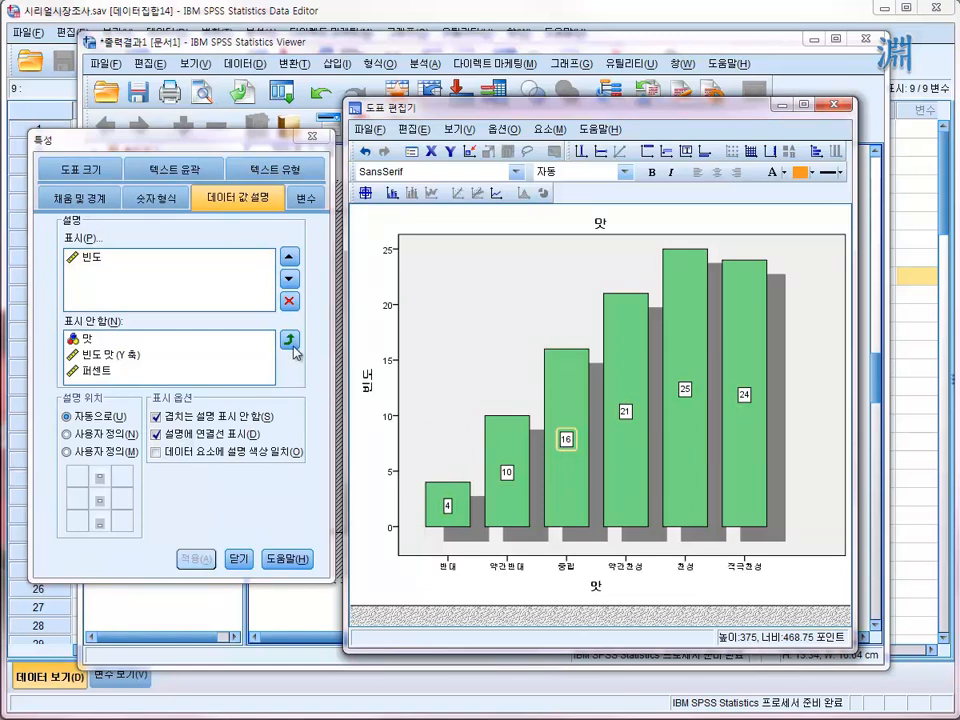
pyautogui.click(94, 369)
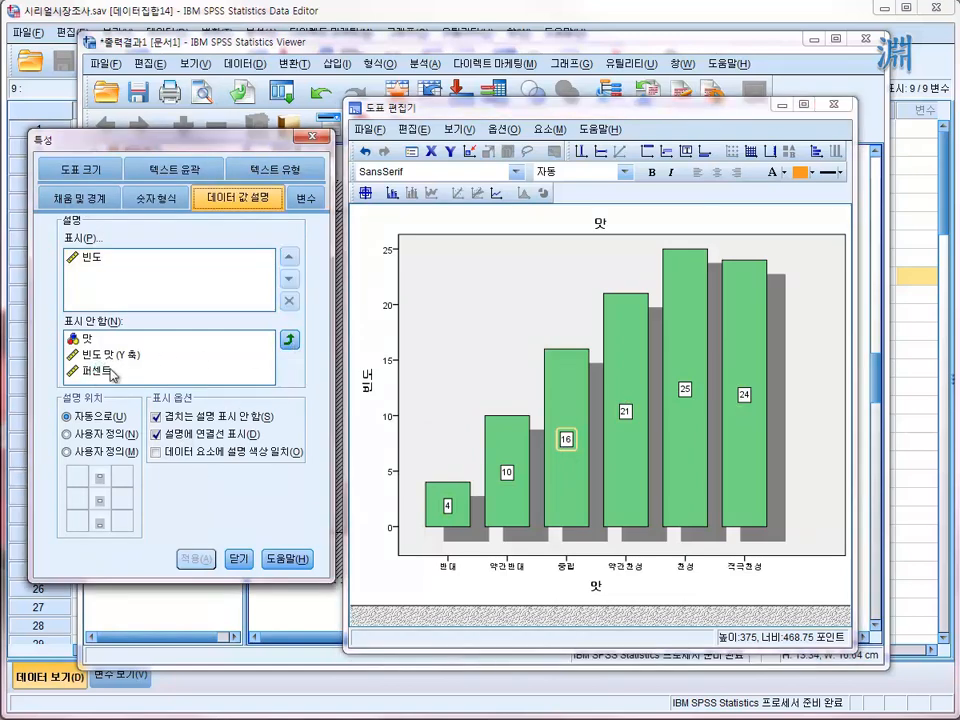
pyautogui.click(289, 342)
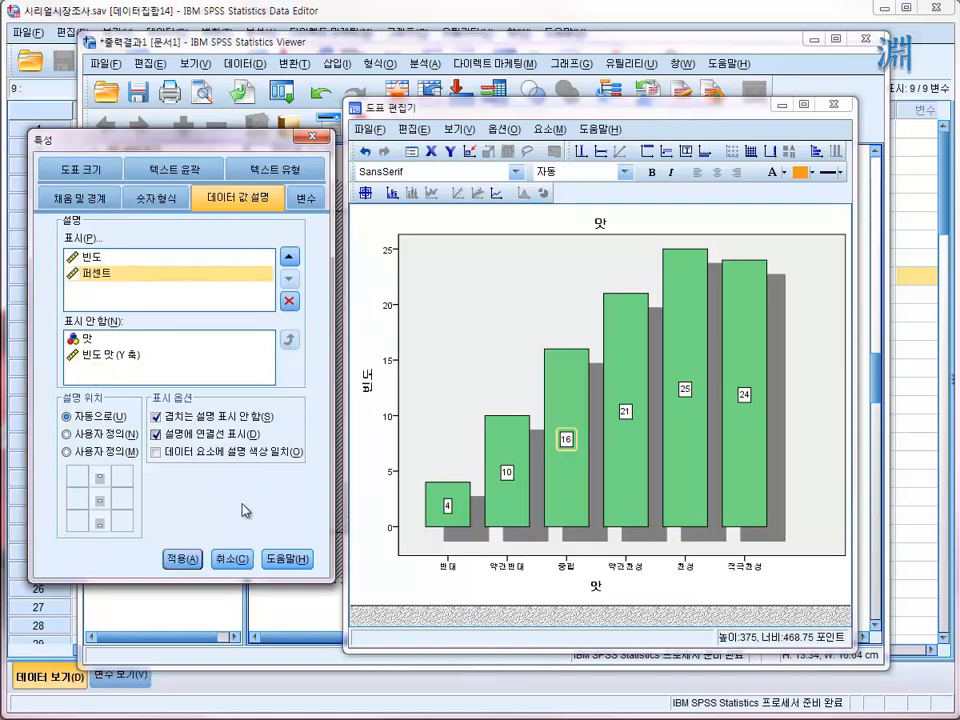
pyautogui.click(188, 561)
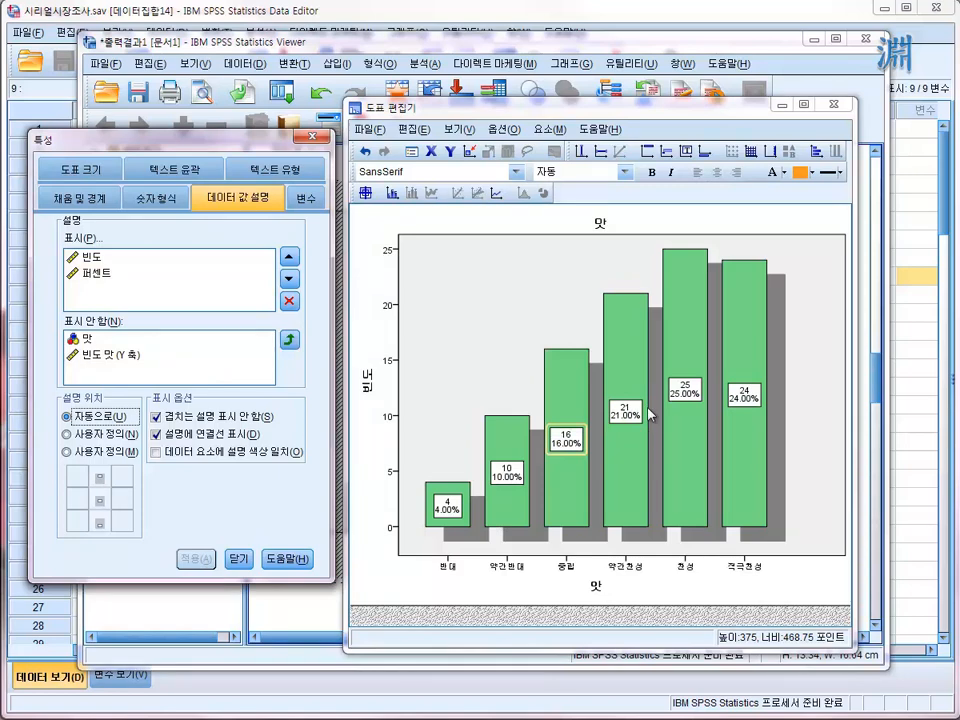
# - Remove frequency (빈도) from the displayed label values and apply a custom label position at the inside top of the bars
pyautogui.click(215, 256)
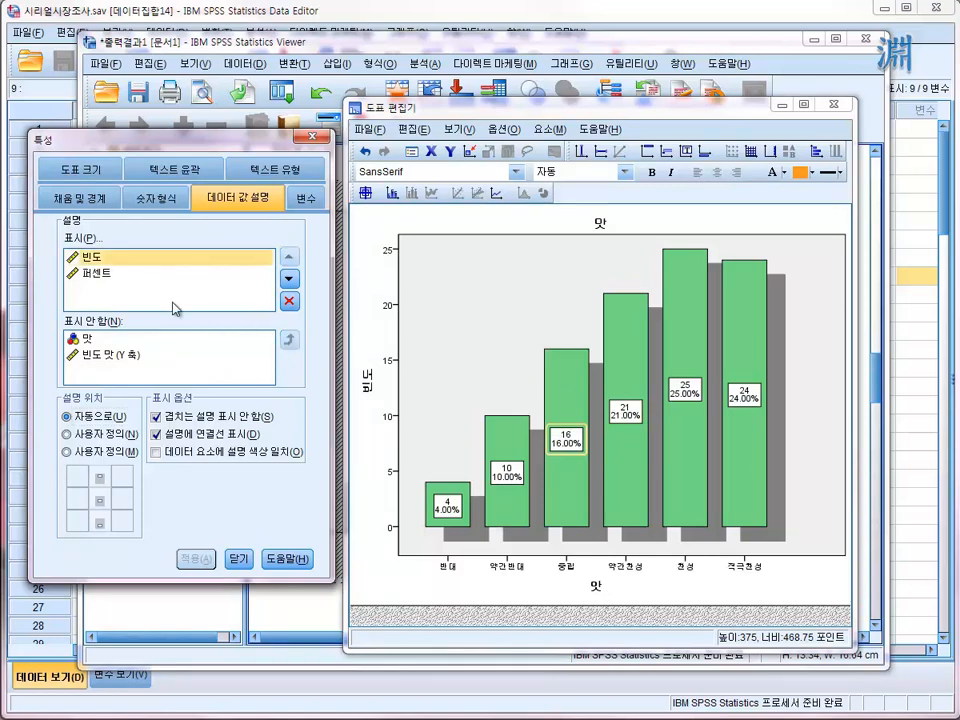
pyautogui.click(289, 300)
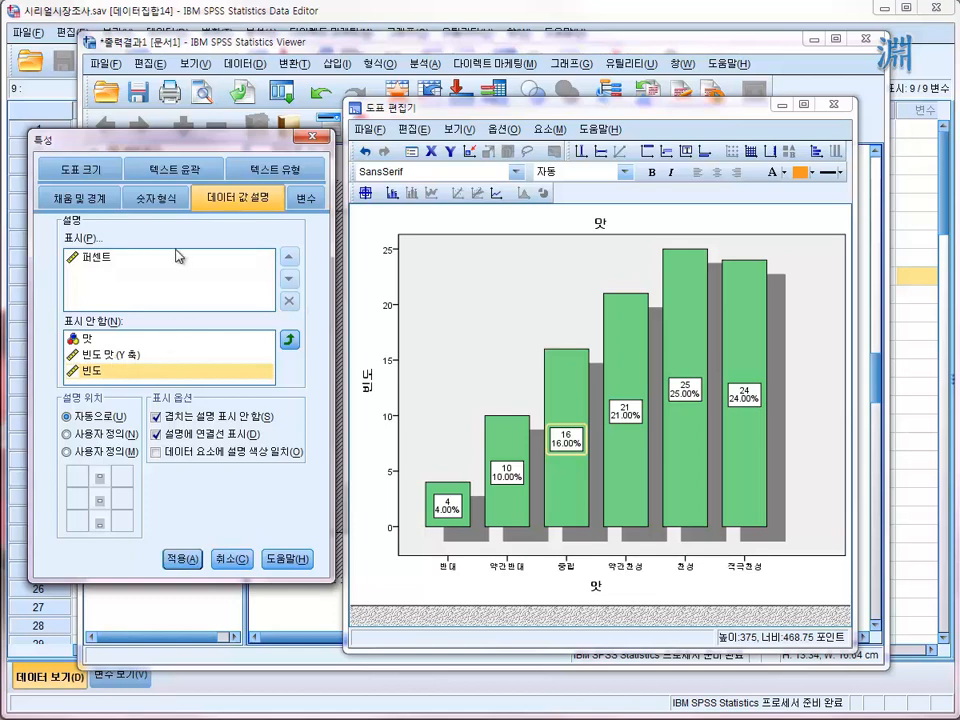
pyautogui.click(106, 453)
pyautogui.click(100, 478)
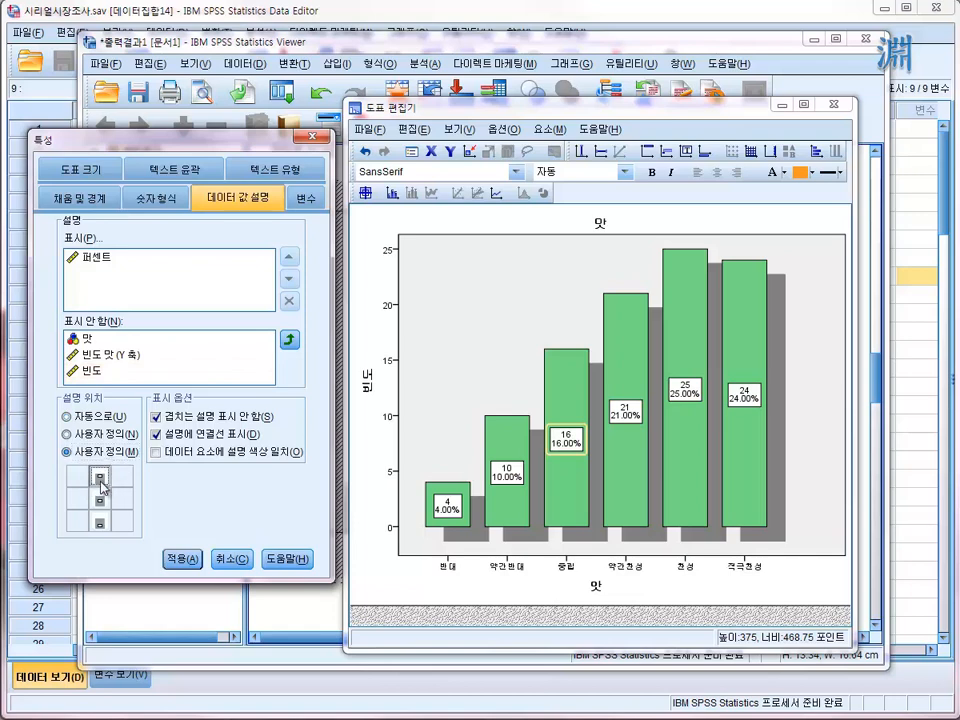
pyautogui.click(180, 562)
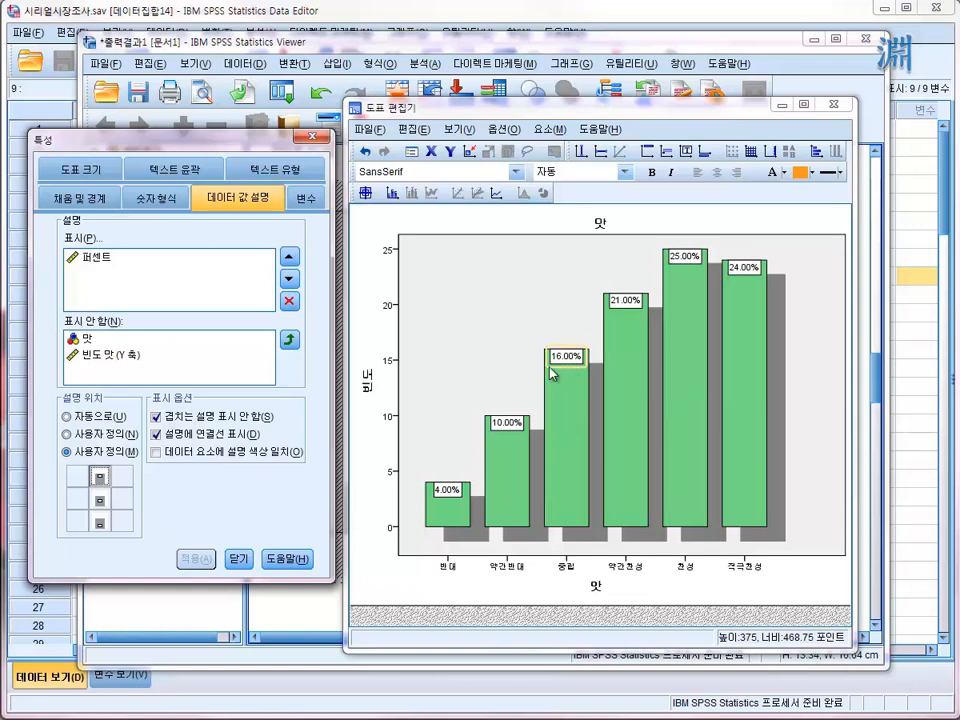
# - Make the fill and the border of the percent data labels transparent
pyautogui.click(811, 172)
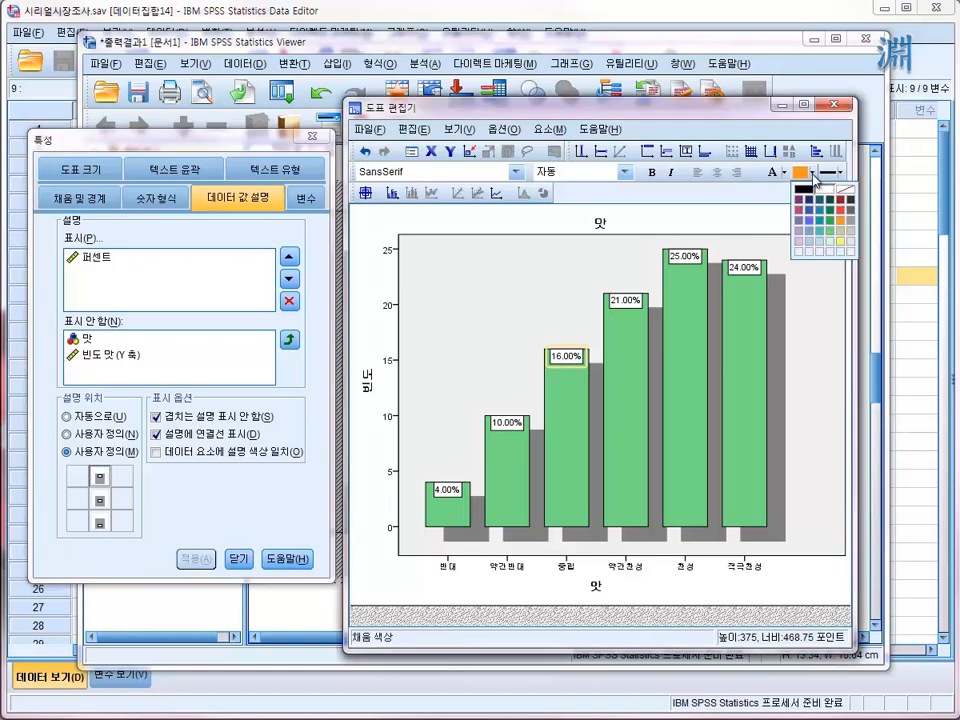
pyautogui.click(845, 189)
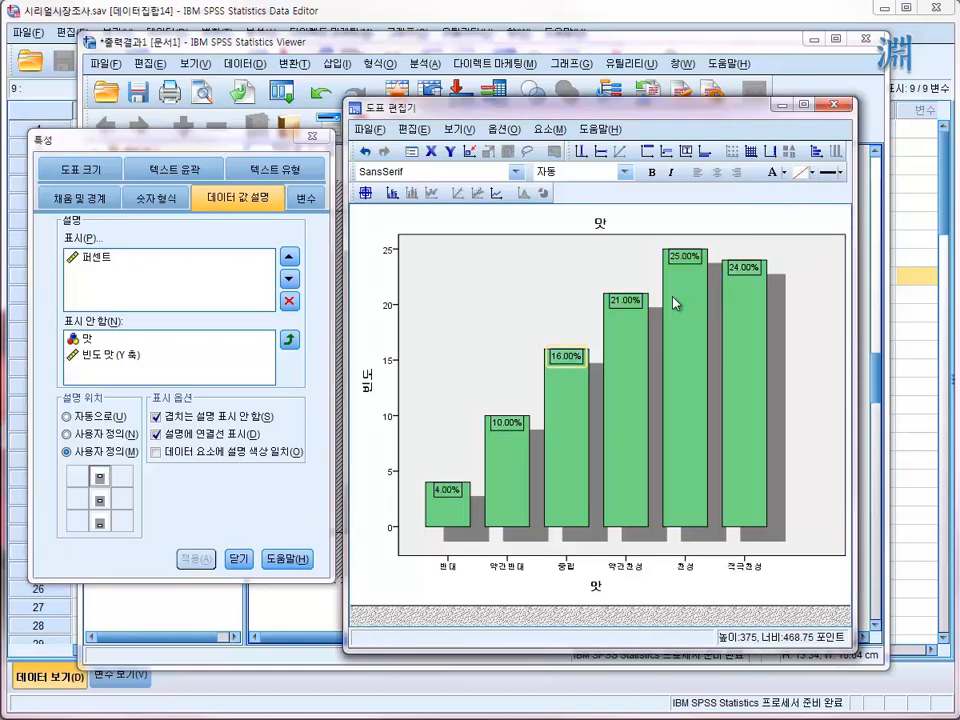
pyautogui.click(811, 172)
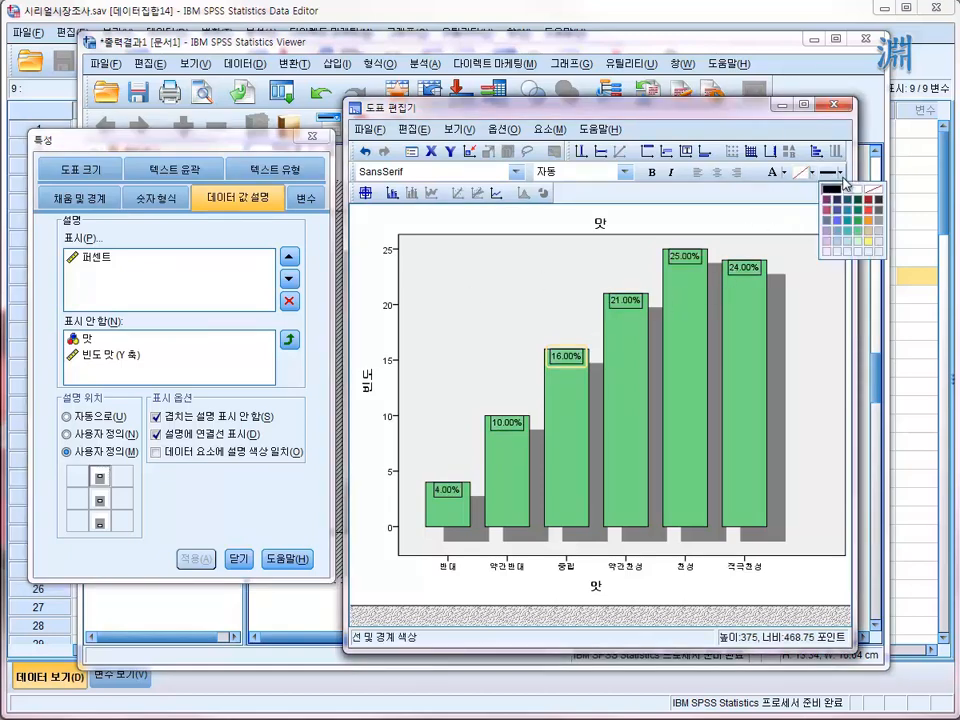
pyautogui.click(881, 189)
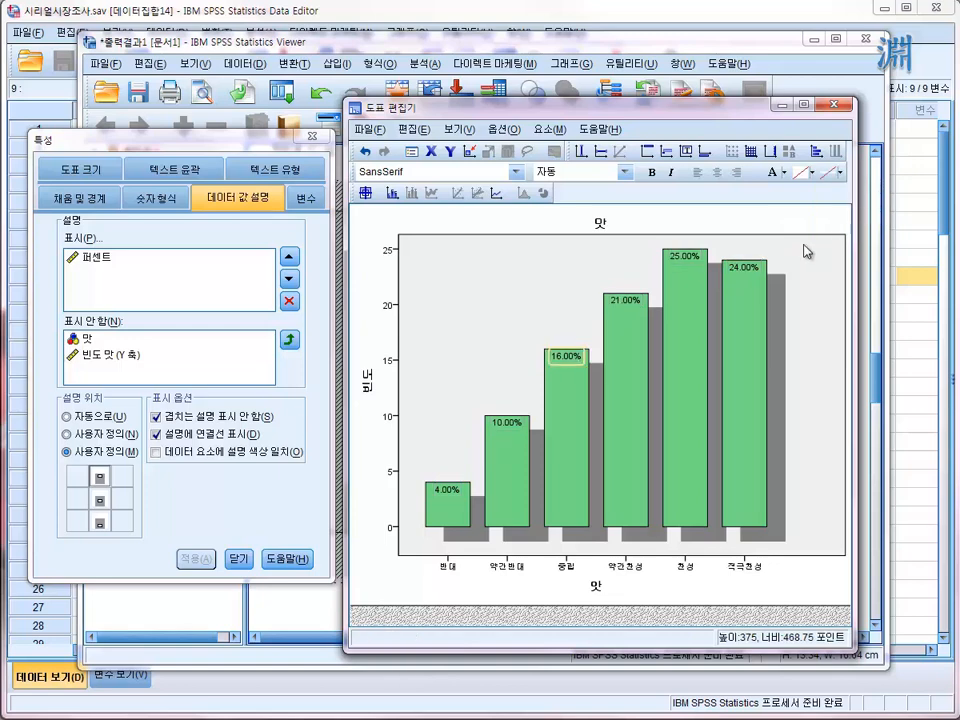
# - Reselect all percent labels, place them at the inside bottom of the bars, and close the properties and the chart editor
pyautogui.click(506, 351)
pyautogui.click(509, 428)
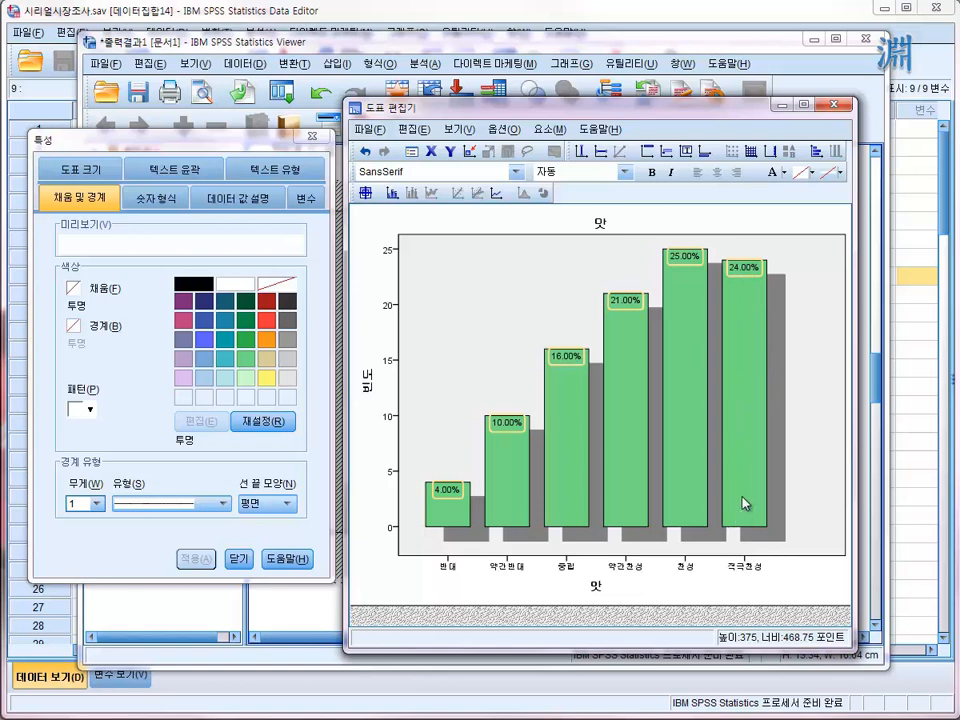
pyautogui.click(243, 203)
pyautogui.click(156, 198)
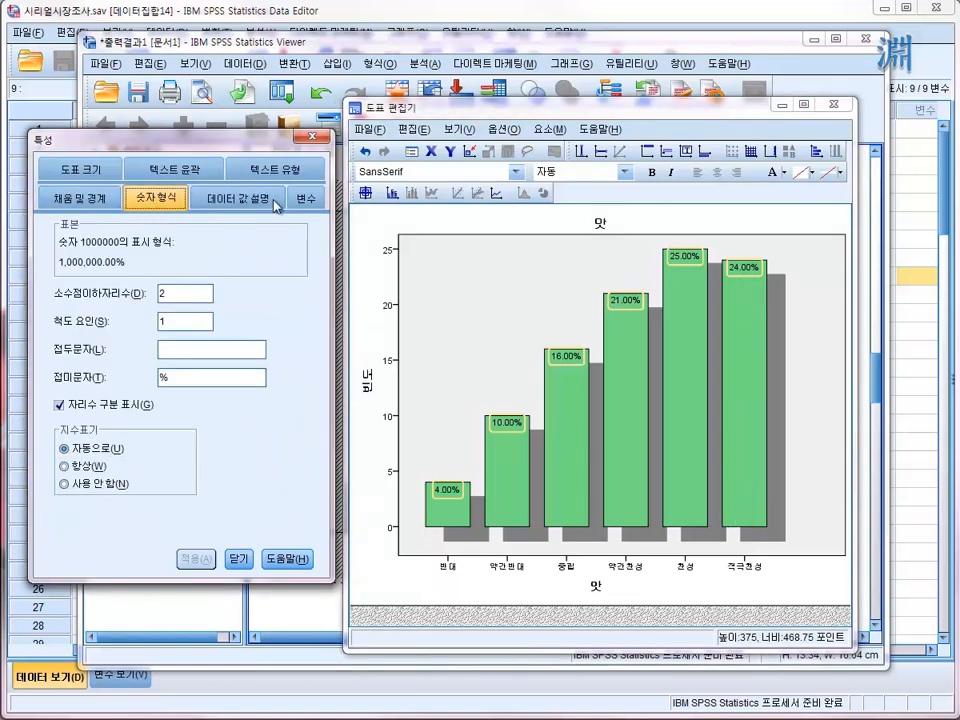
pyautogui.click(233, 203)
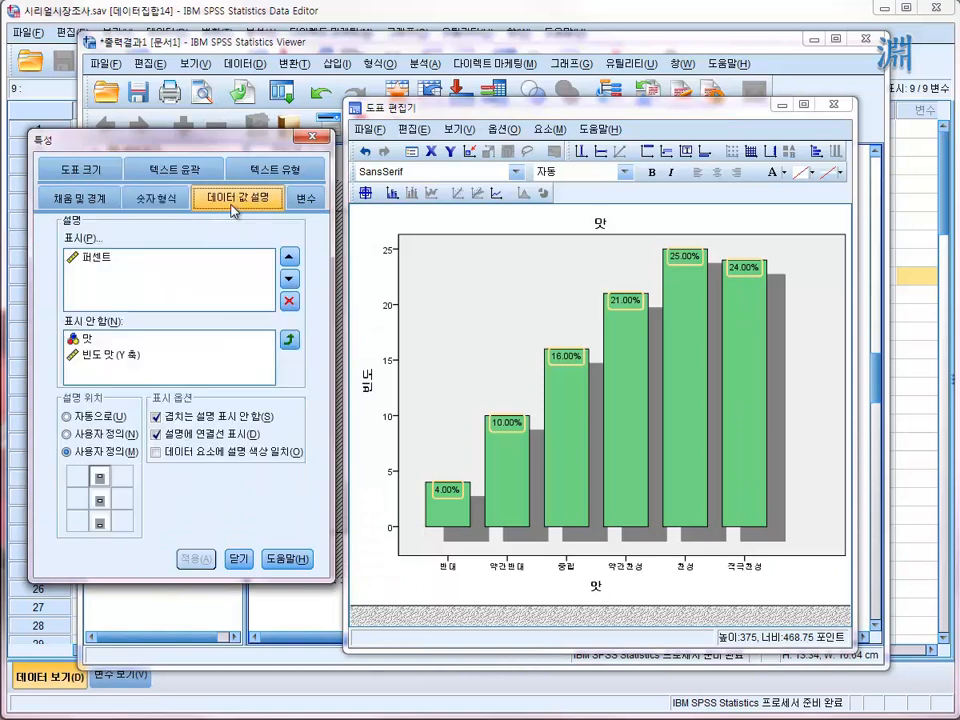
pyautogui.click(99, 521)
pyautogui.click(183, 559)
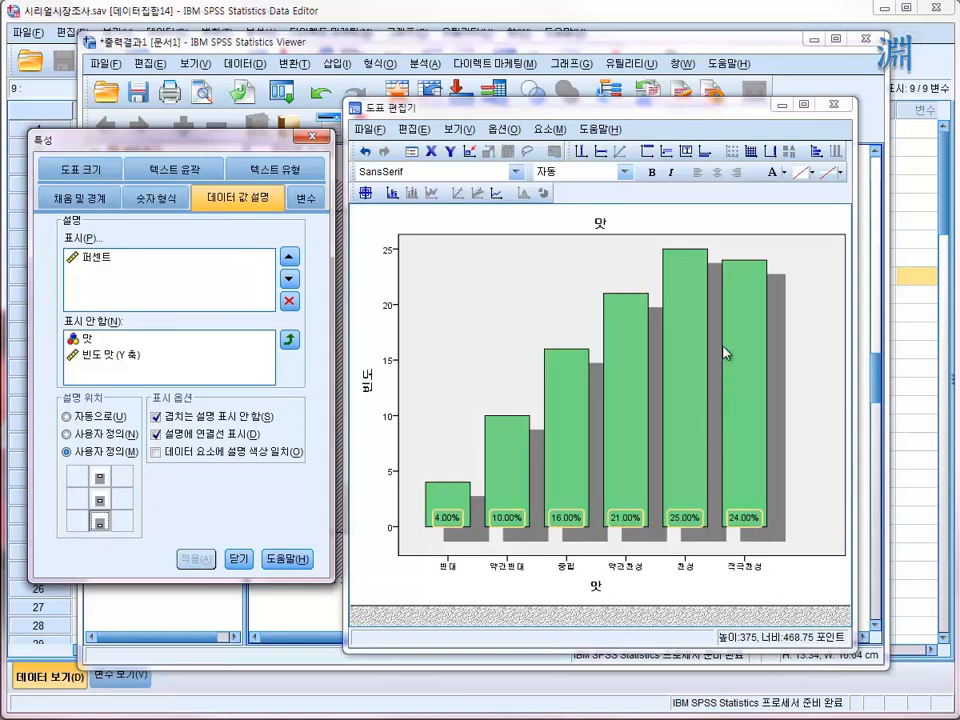
pyautogui.click(238, 559)
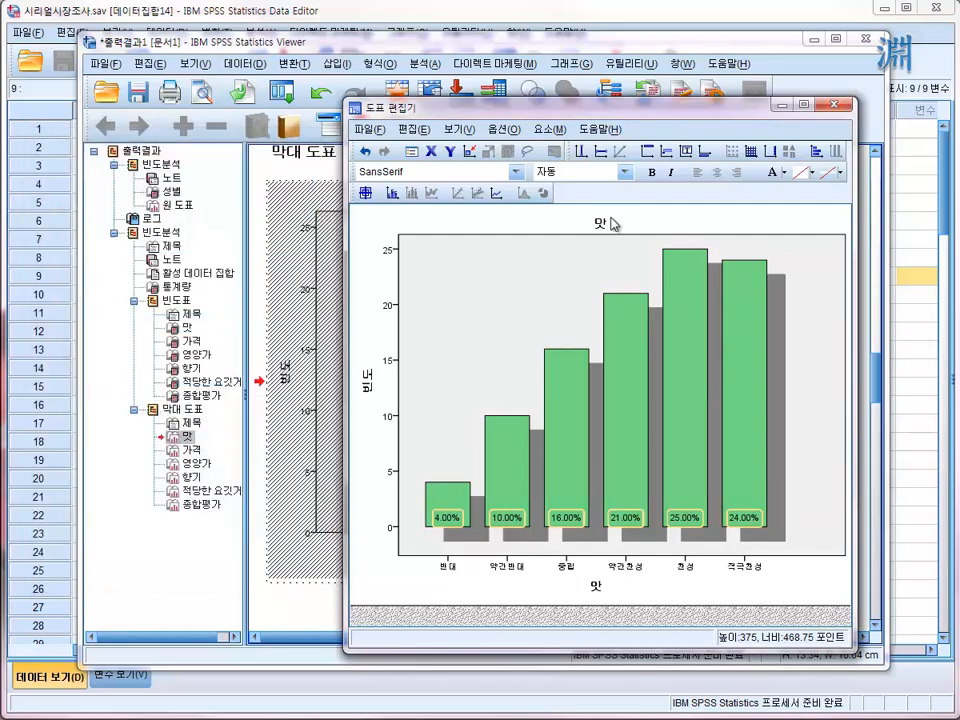
pyautogui.click(827, 104)
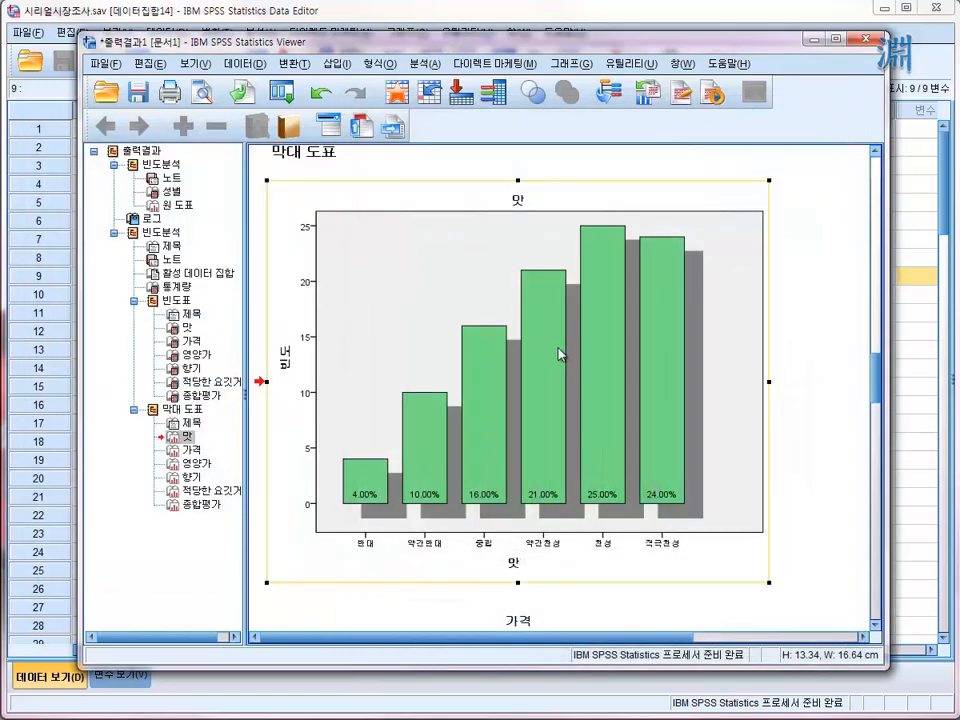
# - Look through the bar charts in the output from 맛 to 종합평가 and return to the 가격 chart
pyautogui.scroll(-5, 558, 354)
pyautogui.scroll(3, 558, 365)
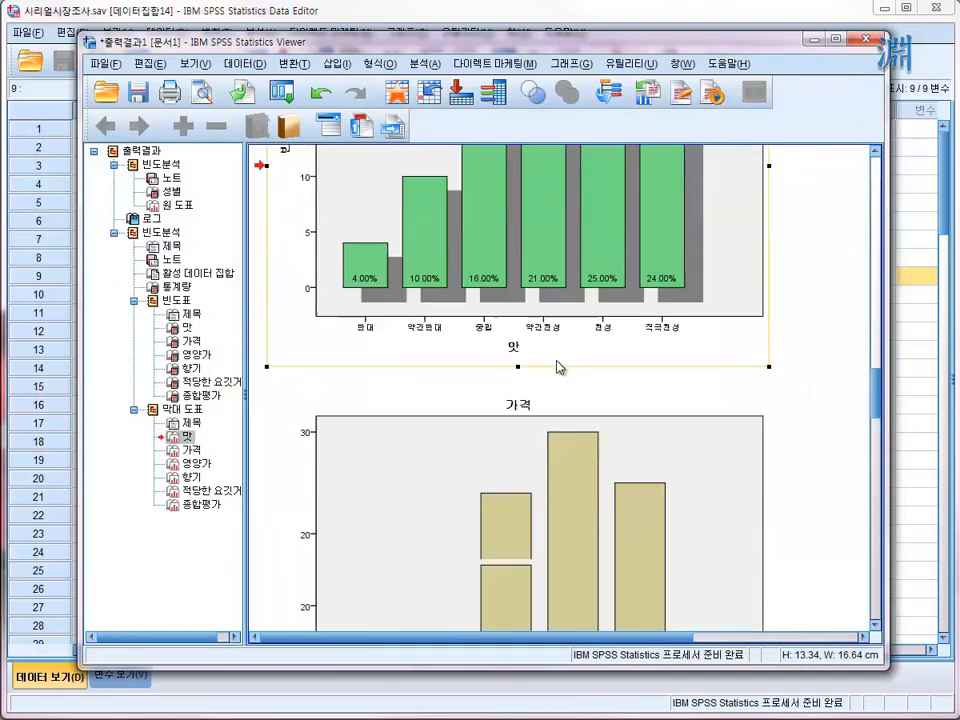
pyautogui.scroll(-5, 556, 368)
pyautogui.scroll(4, 550, 369)
pyautogui.scroll(-2, 550, 437)
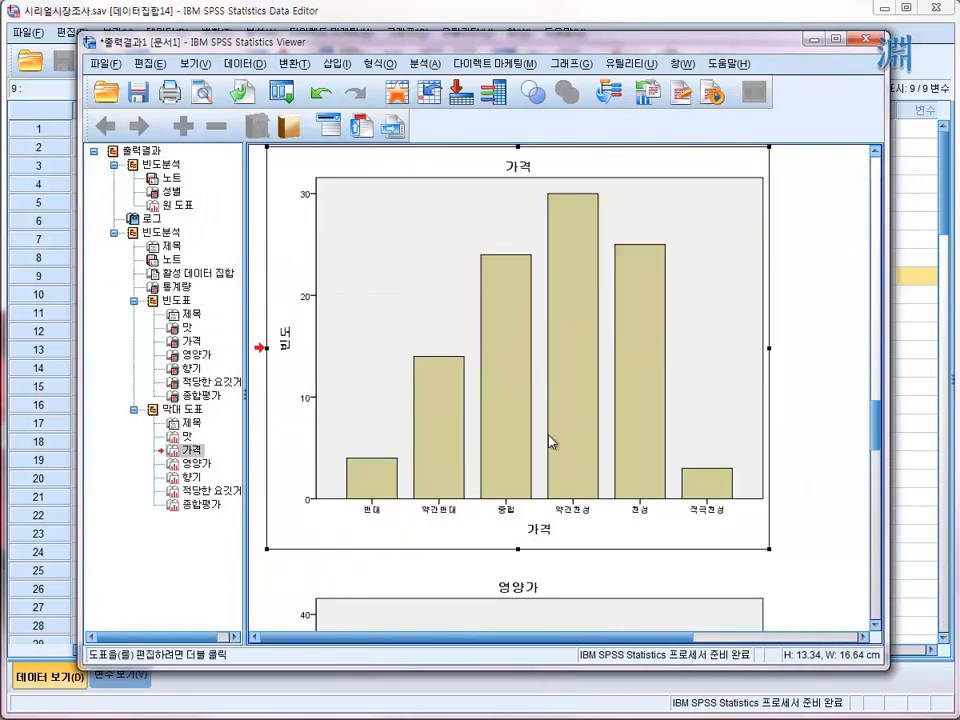
pyautogui.scroll(-4, 551, 441)
pyautogui.scroll(-5, 551, 441)
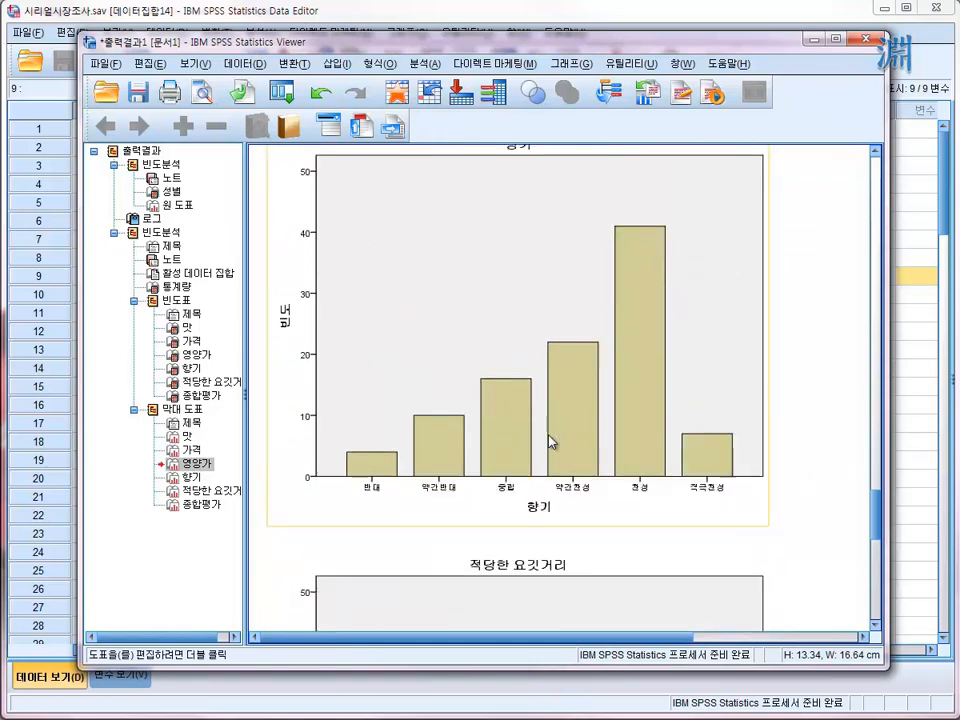
pyautogui.scroll(-5, 550, 467)
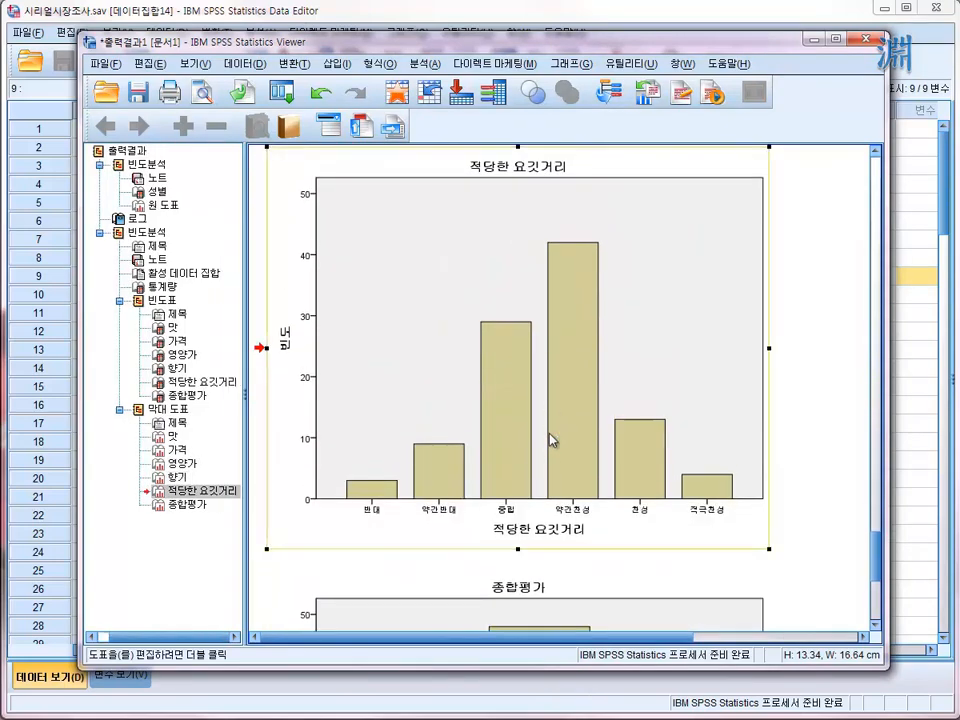
pyautogui.scroll(-4, 551, 406)
pyautogui.scroll(8, 551, 406)
pyautogui.scroll(14, 551, 403)
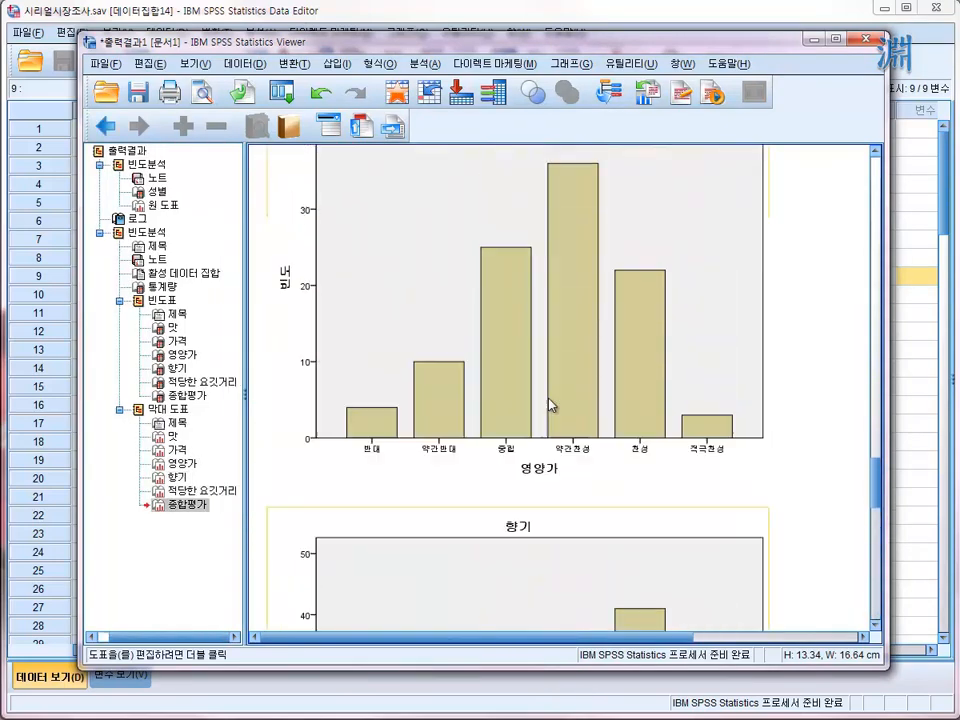
pyautogui.scroll(-1, 517, 460)
pyautogui.scroll(-6, 500, 455)
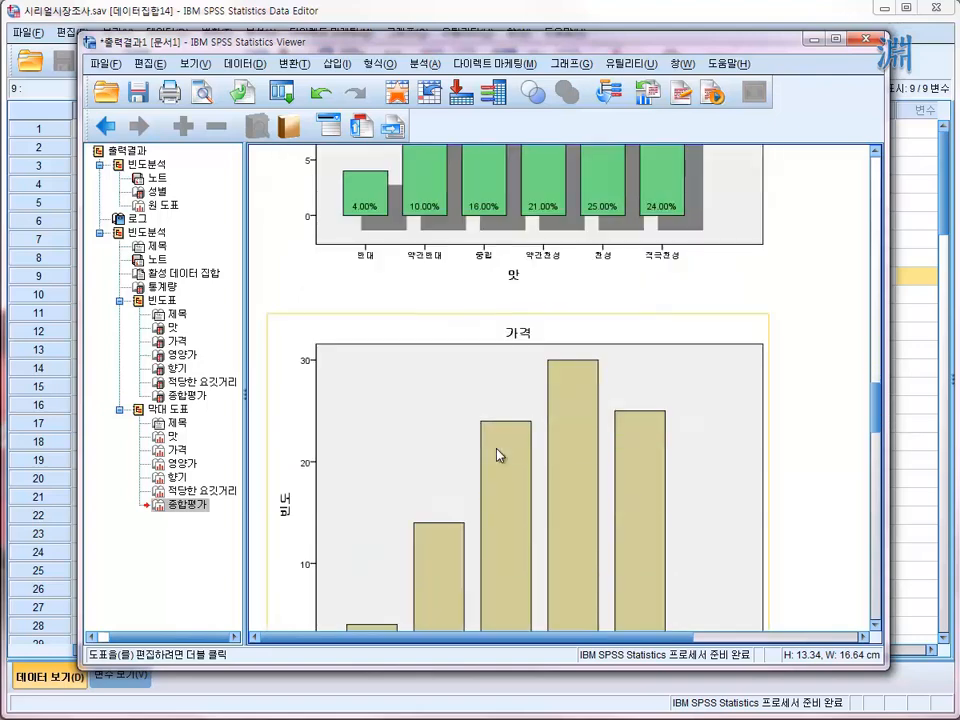
pyautogui.scroll(2, 521, 423)
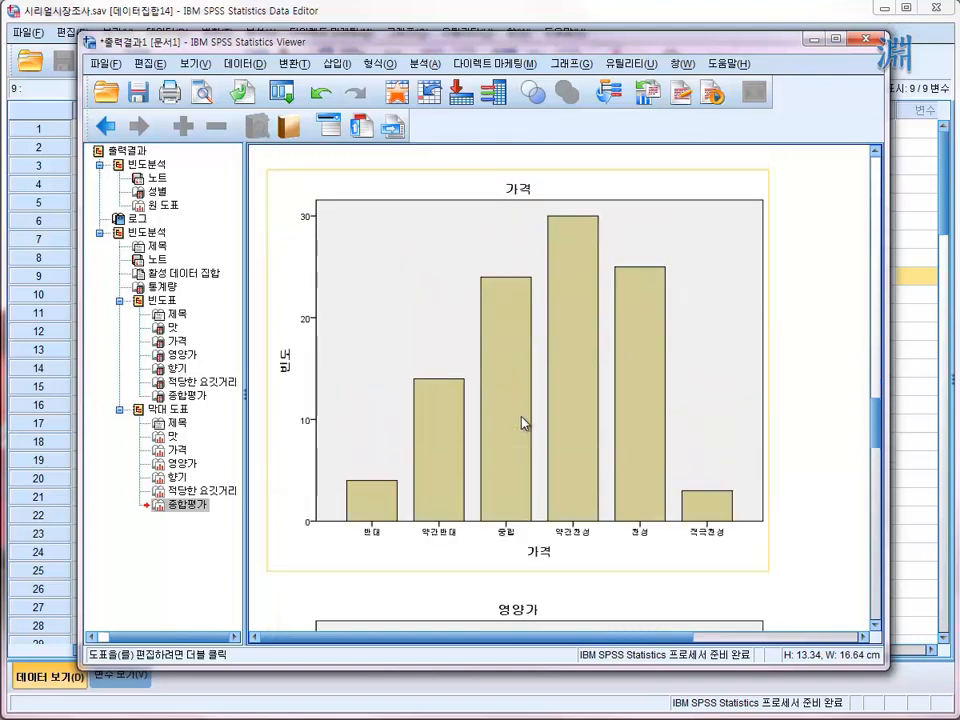
# - Open the 가격 bar chart in the chart editor, close it without edits, and return to the 맛 chart in the output
pyautogui.doubleClick(594, 319)
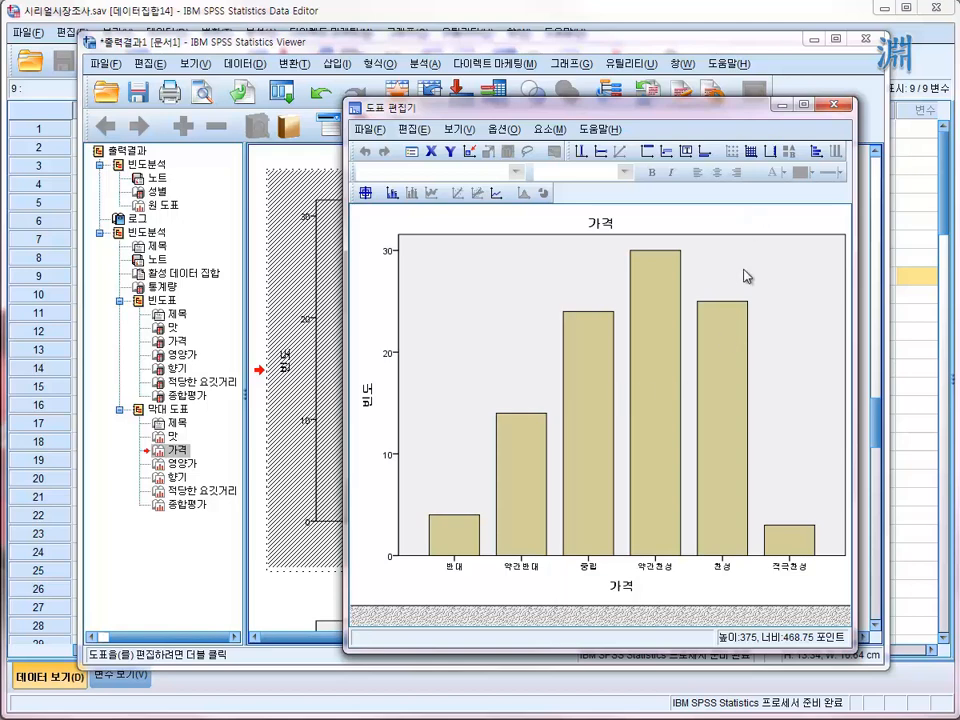
pyautogui.click(838, 110)
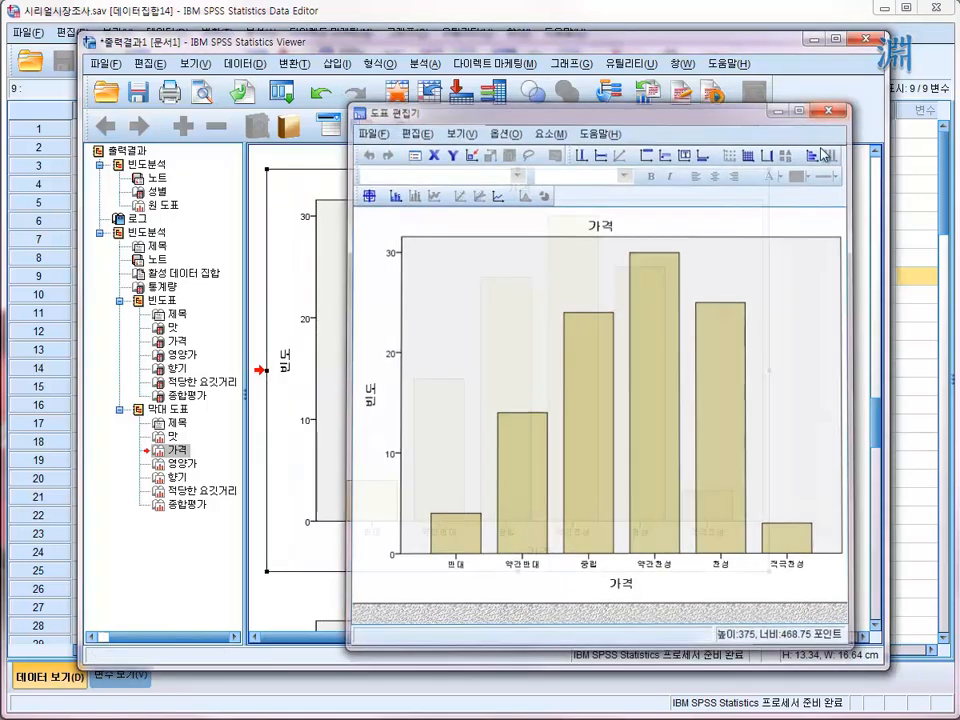
pyautogui.scroll(7, 747, 337)
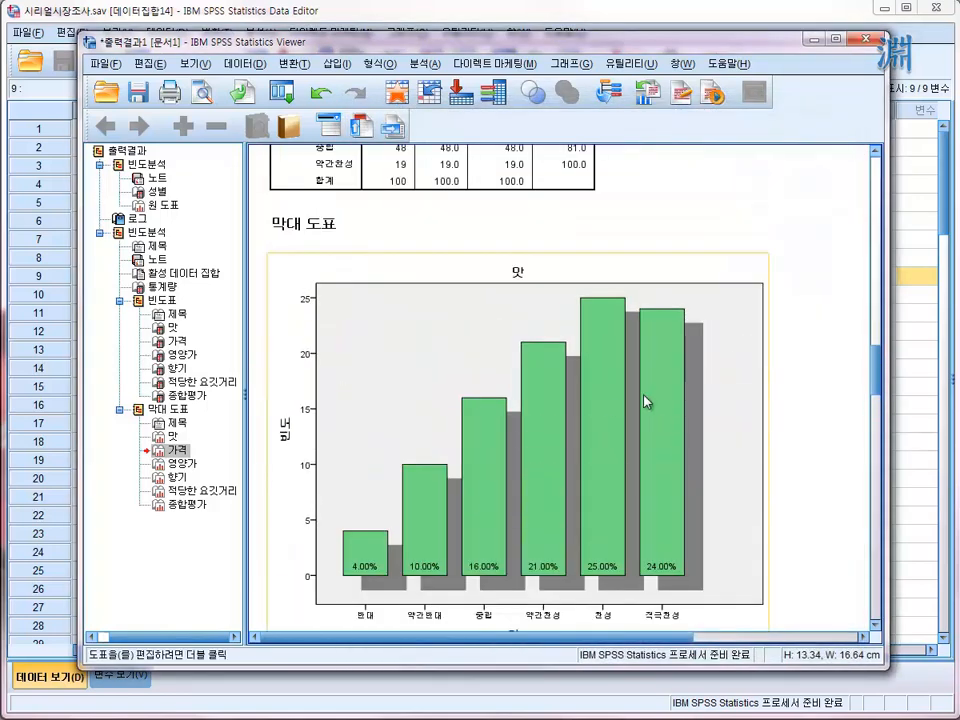
# - Open the 맛 bar chart in the chart editor and start saving a chart template that includes all settings
pyautogui.click(528, 413)
pyautogui.doubleClick(527, 352)
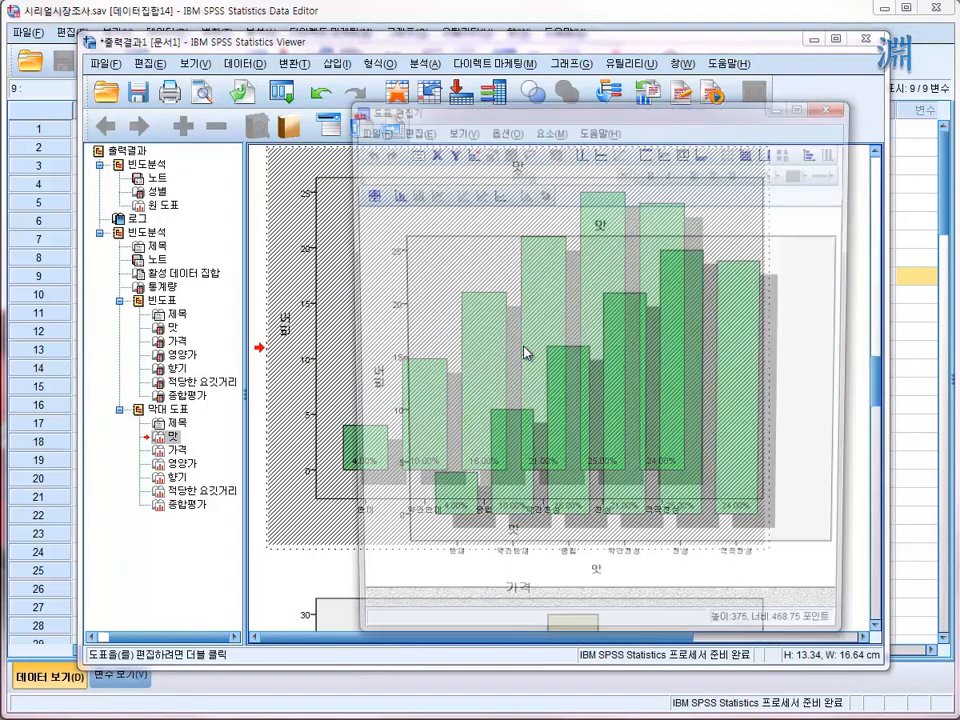
pyautogui.click(367, 130)
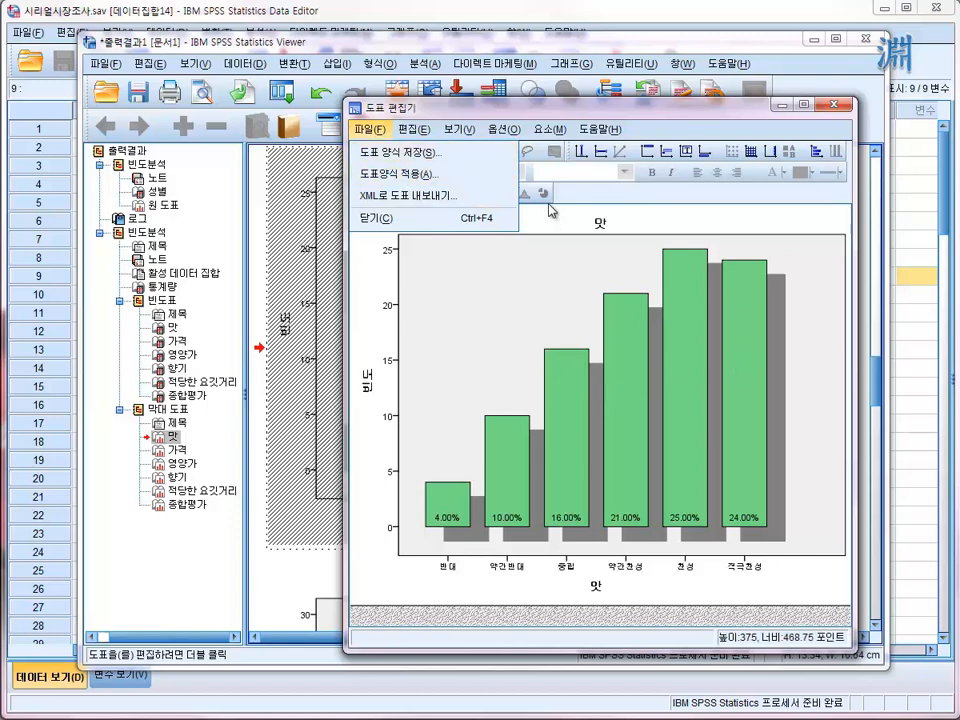
pyautogui.click(425, 153)
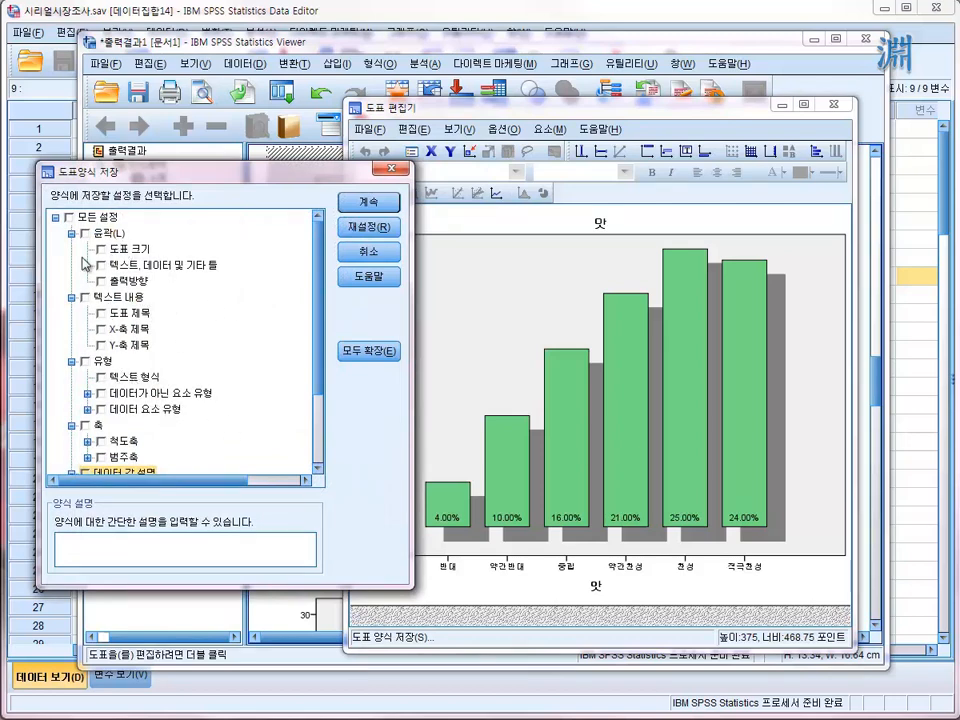
pyautogui.click(69, 217)
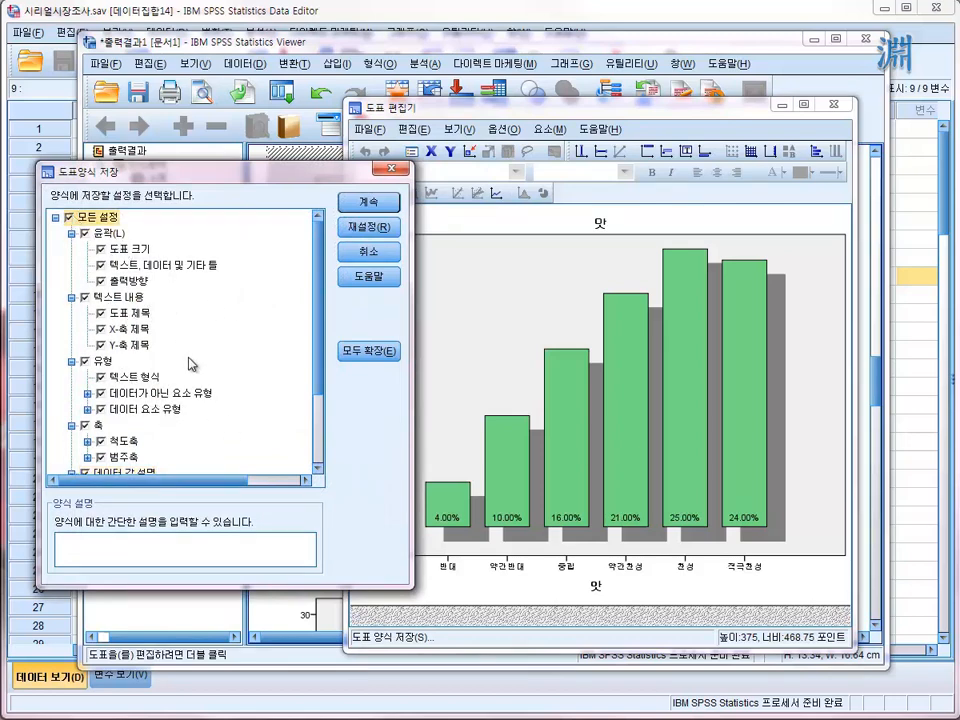
# - Save the chart template as 막대도표01 in the Looks folder and close the chart editor
pyautogui.click(370, 205)
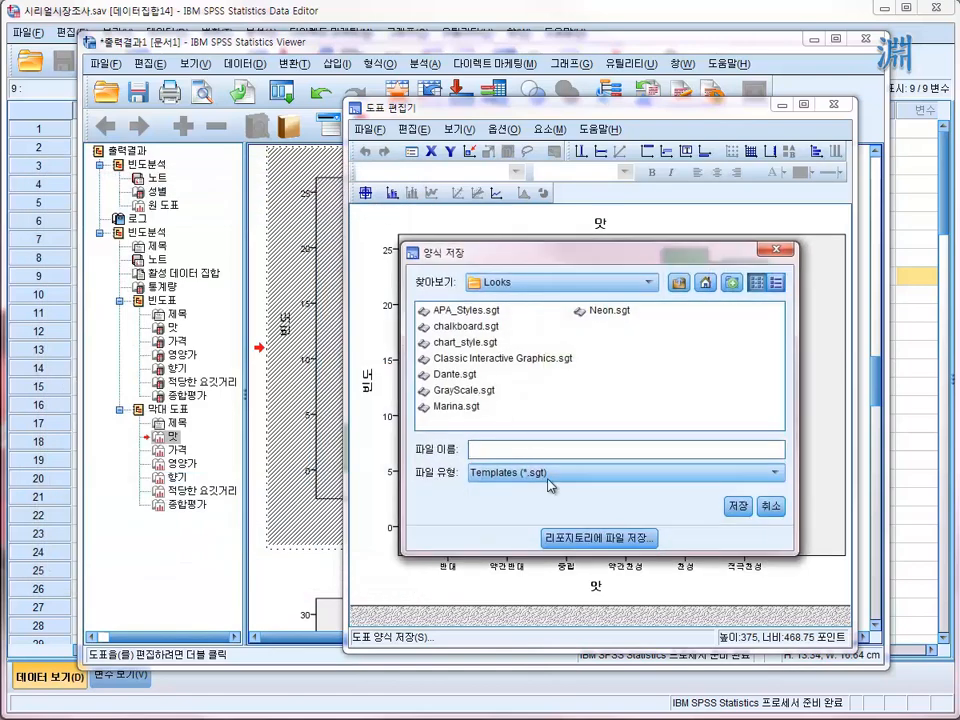
pyautogui.write('a')
pyautogui.write('도표')
pyautogui.write('01')
pyautogui.press('Return')
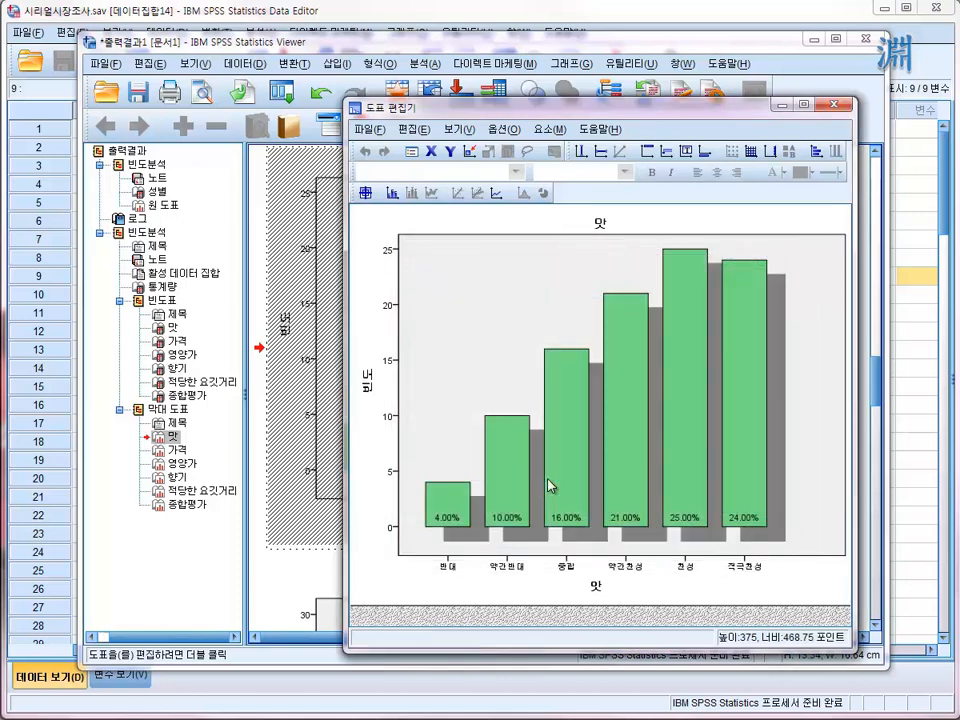
pyautogui.click(833, 104)
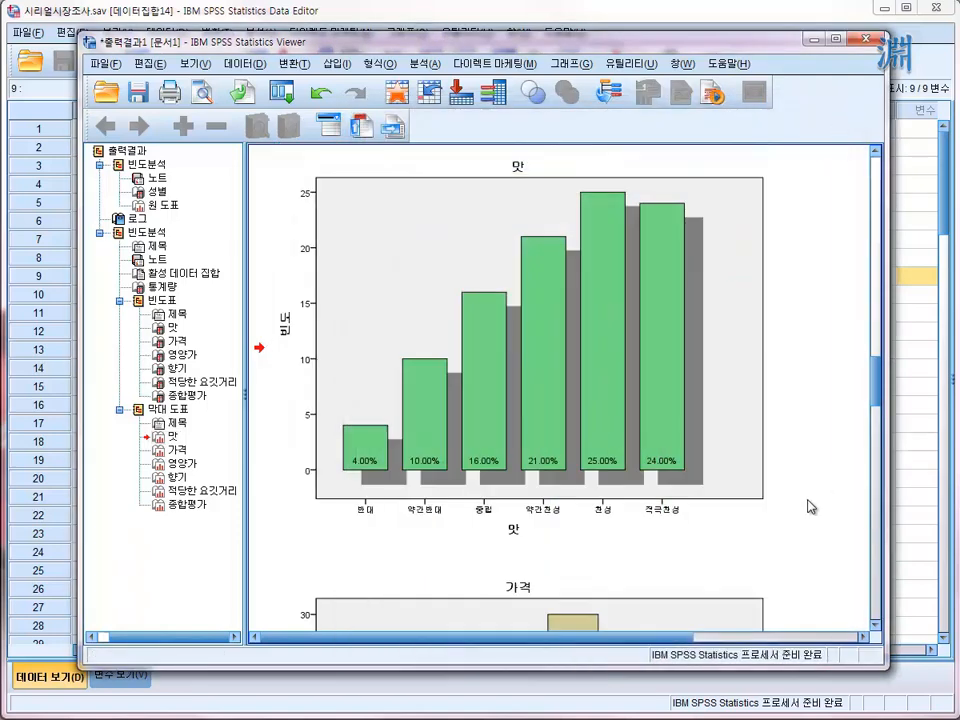
# - Open the 가격 bar chart, apply the chart template 막대도표01.sgt to it, and close the chart editor
pyautogui.scroll(-5, 810, 506)
pyautogui.click(553, 321)
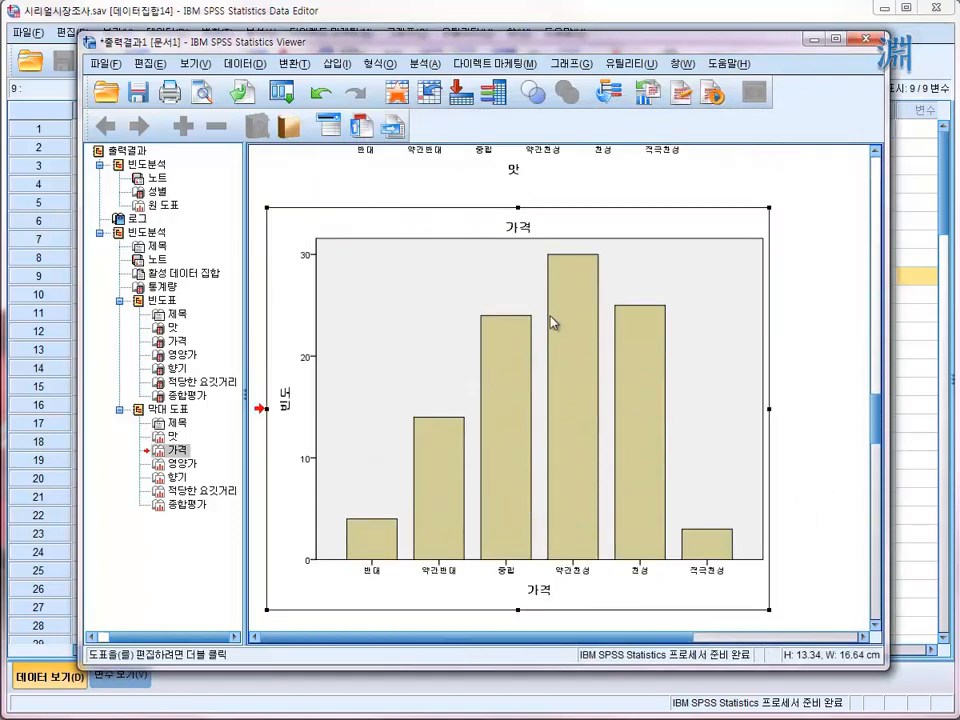
pyautogui.doubleClick(553, 321)
pyautogui.click(369, 129)
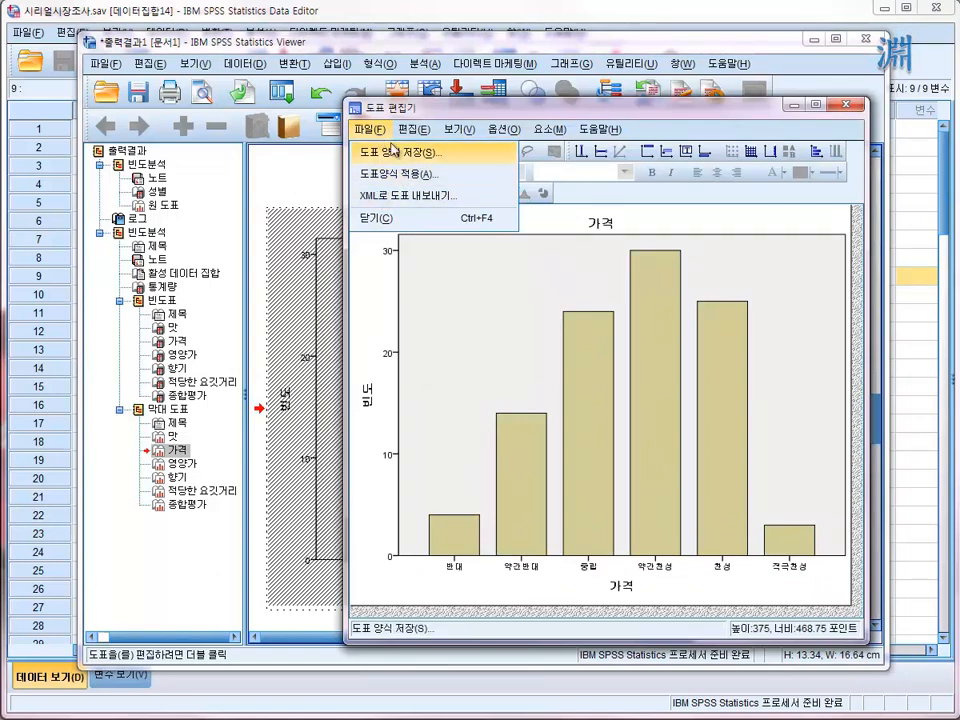
pyautogui.click(393, 176)
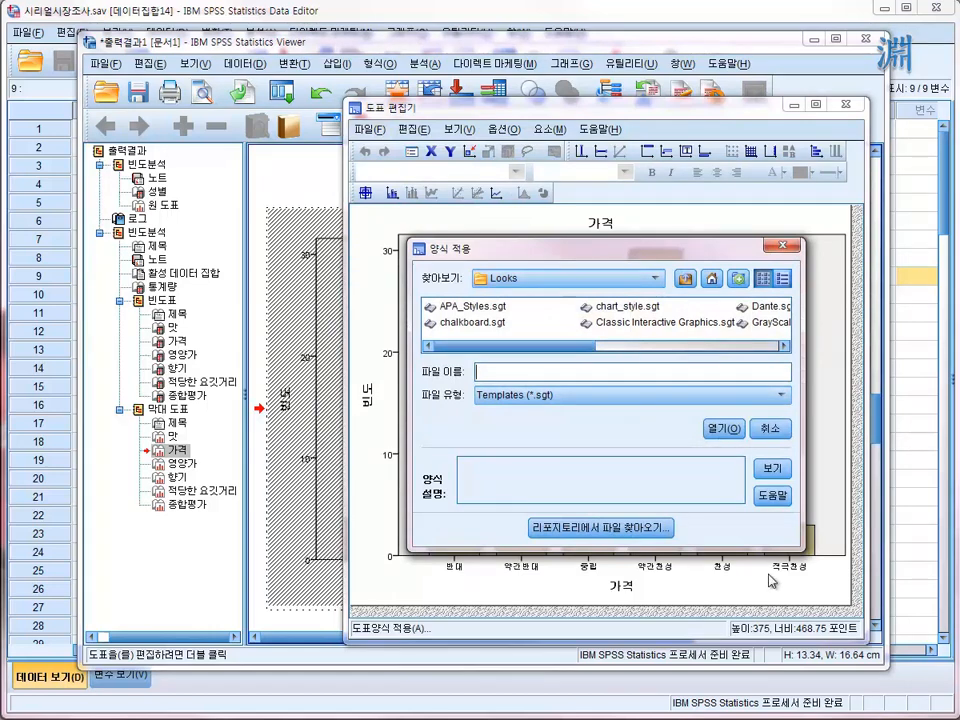
pyautogui.moveTo(800, 544); pyautogui.dragTo(838, 550)
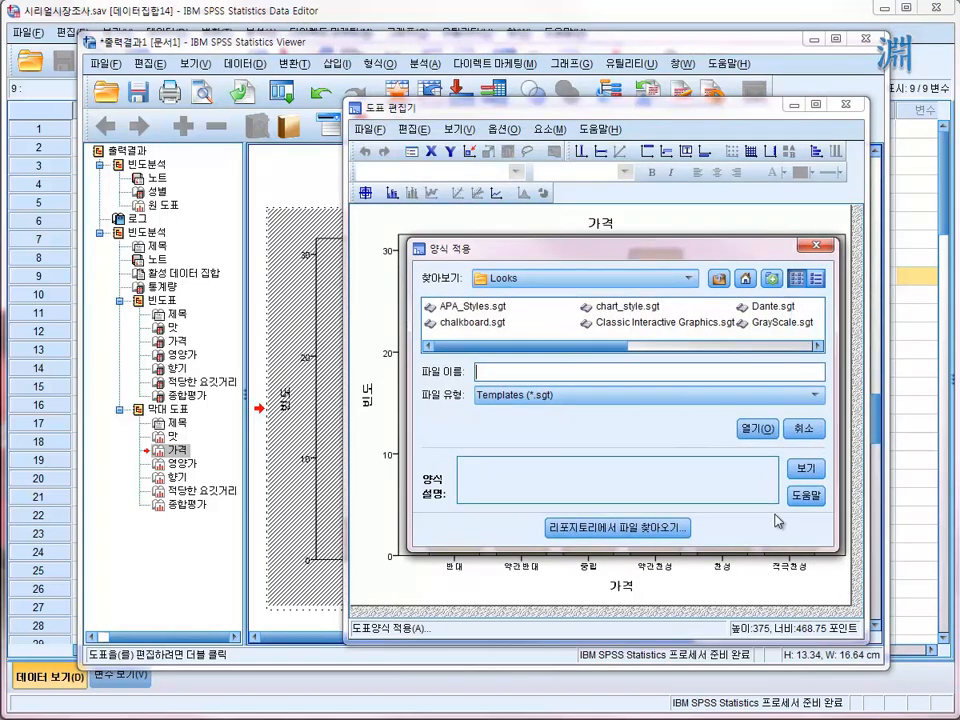
pyautogui.moveTo(629, 347); pyautogui.dragTo(767, 357)
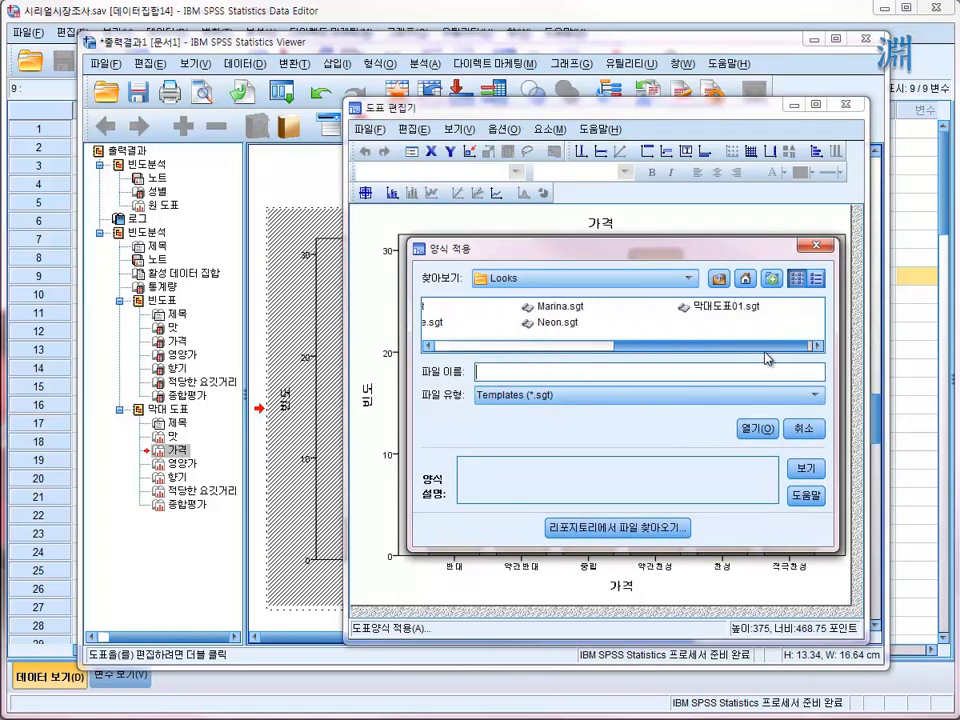
pyautogui.click(741, 313)
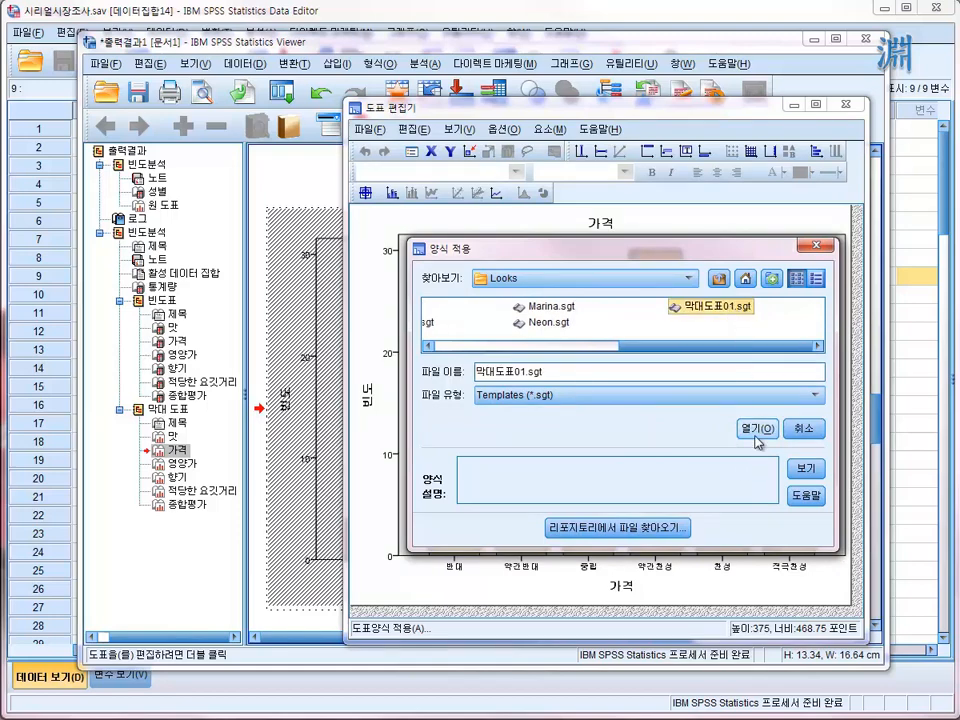
pyautogui.click(757, 430)
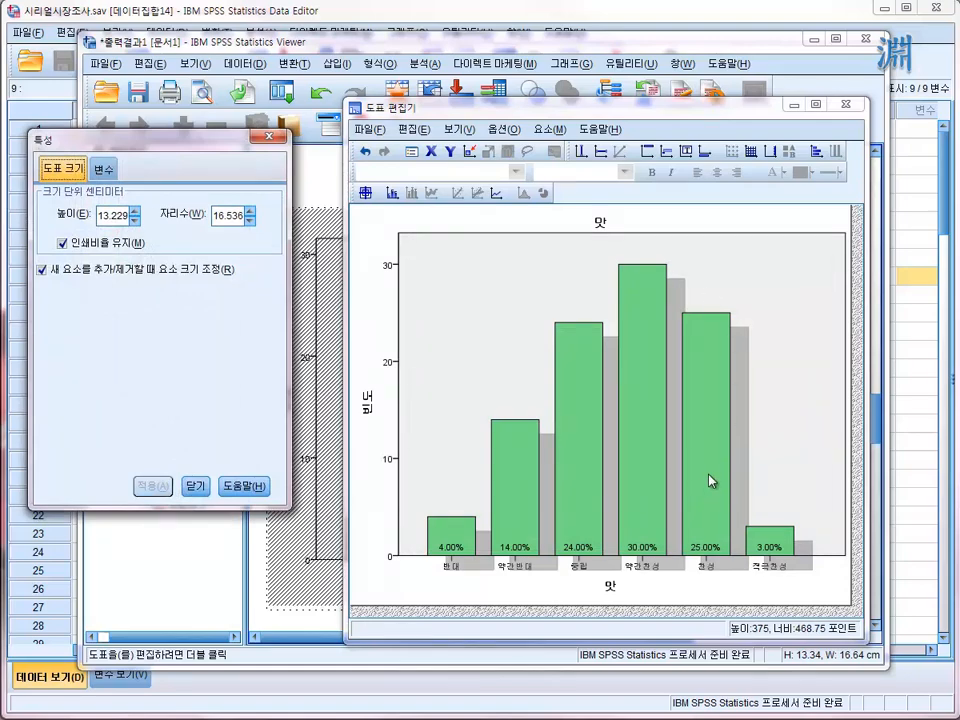
pyautogui.click(845, 103)
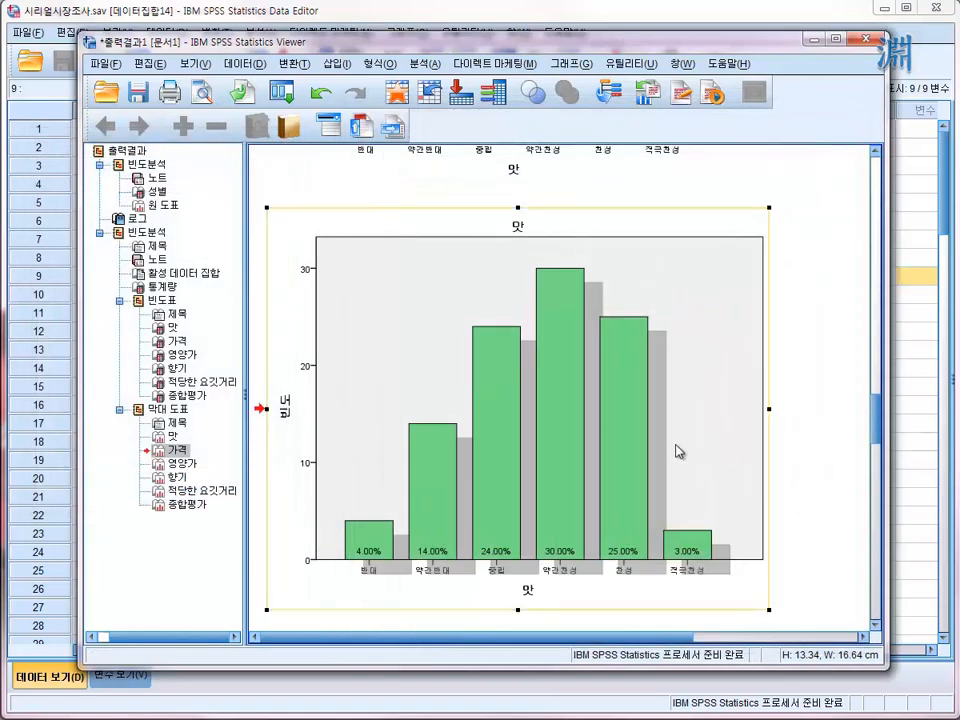
# - Apply the chart template 막대도표01.sgt to the 영양가 bar chart and close the chart editor
pyautogui.scroll(3, 705, 393)
pyautogui.scroll(-5, 657, 487)
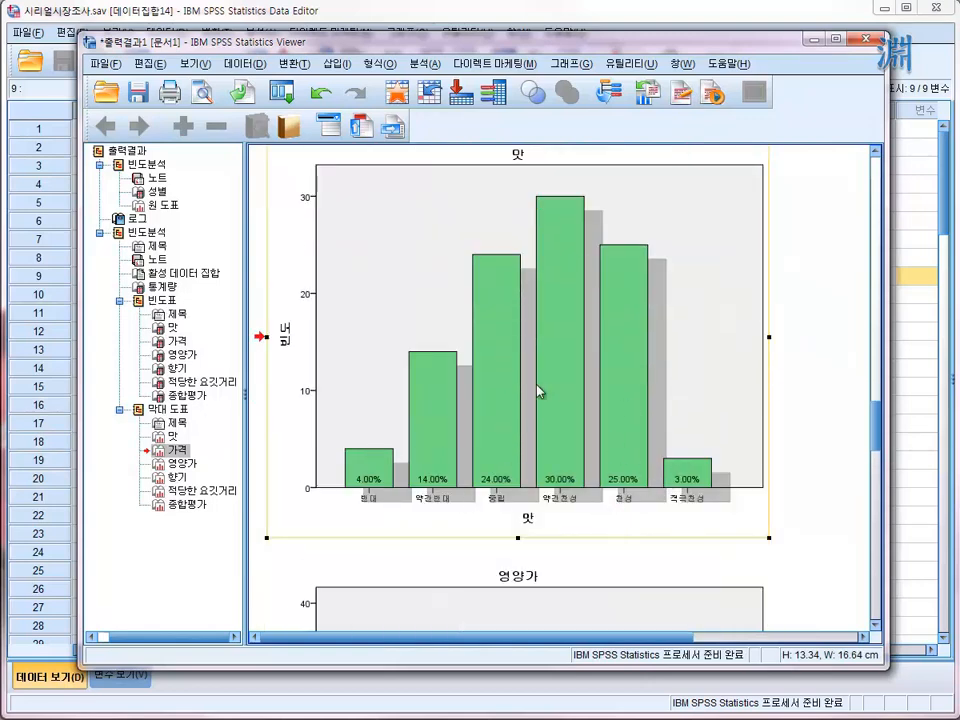
pyautogui.scroll(-4, 612, 508)
pyautogui.scroll(2, 605, 490)
pyautogui.scroll(-2, 607, 430)
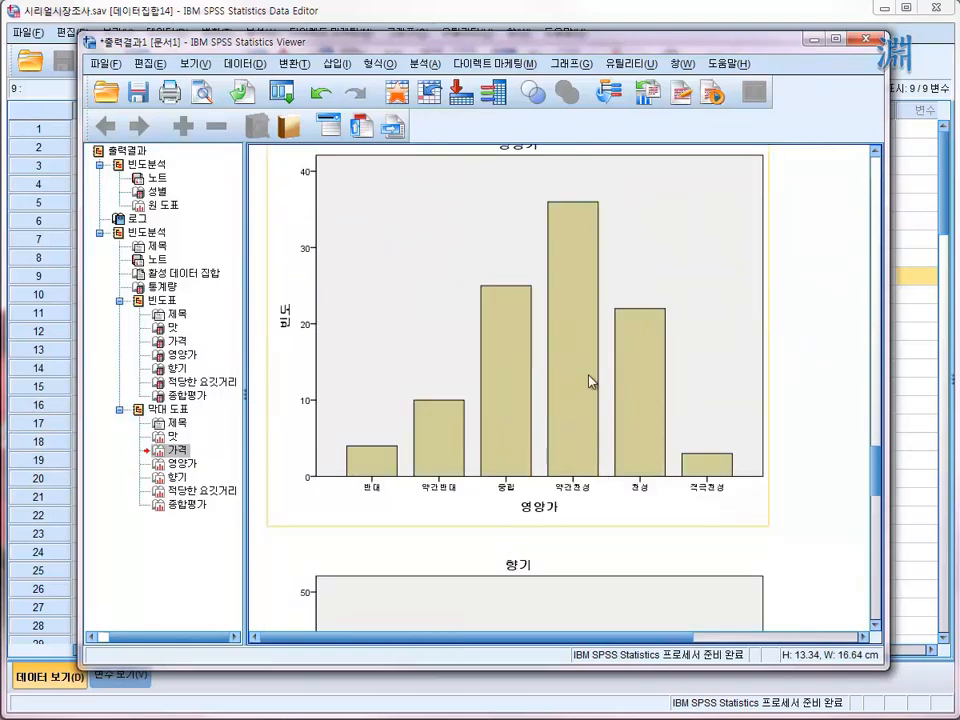
pyautogui.click(560, 328)
pyautogui.doubleClick(560, 328)
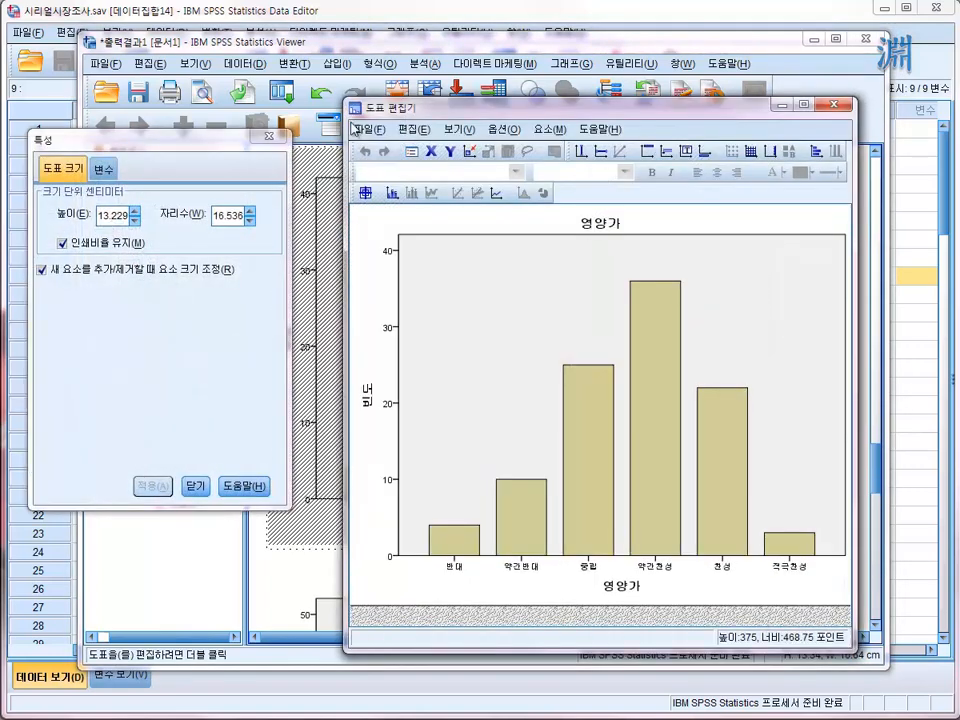
pyautogui.click(364, 129)
pyautogui.click(420, 174)
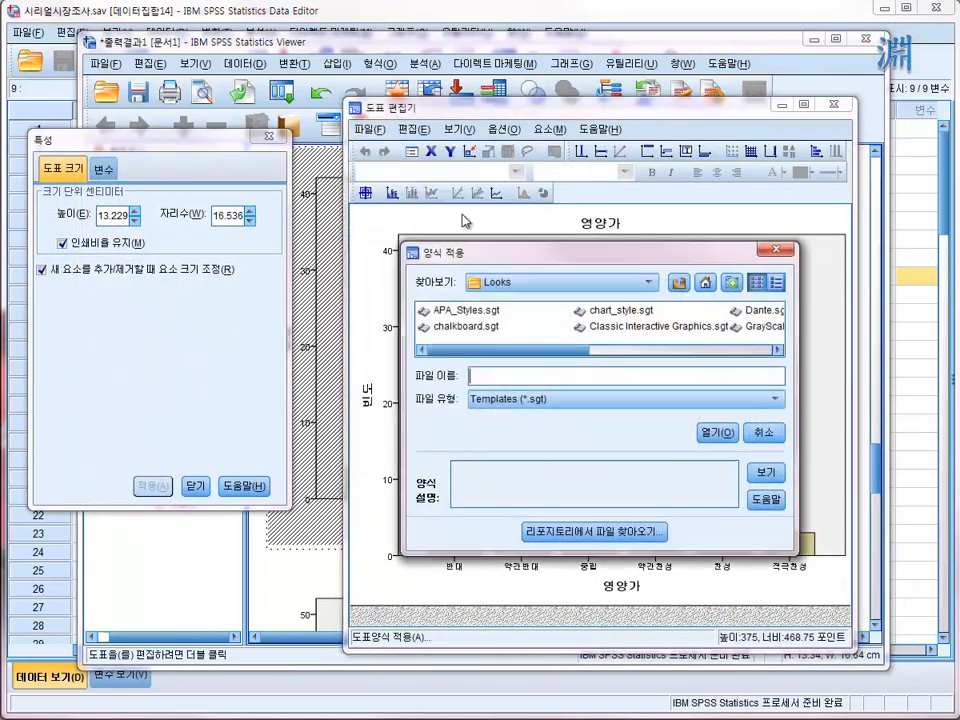
pyautogui.click(765, 350)
pyautogui.click(766, 322)
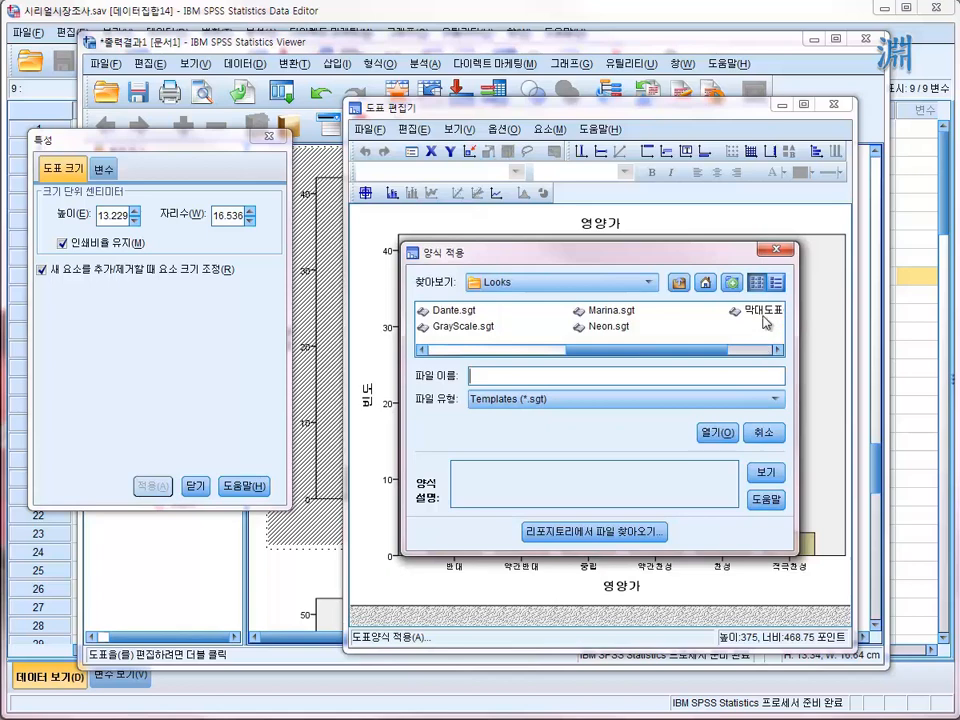
pyautogui.doubleClick(672, 311)
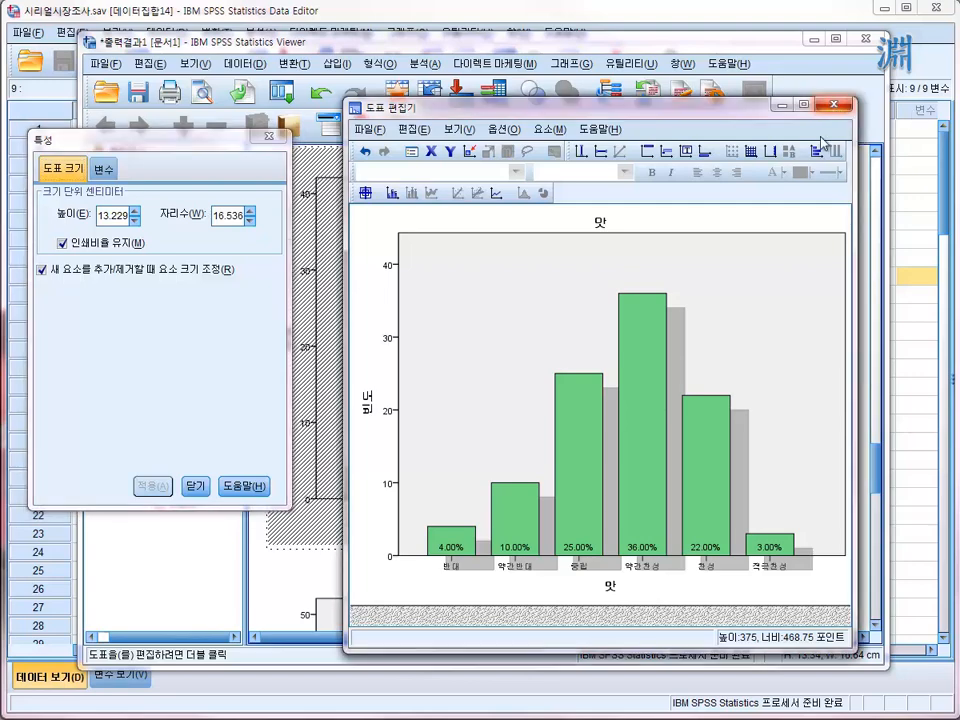
pyautogui.click(833, 104)
# - Look through the bar charts in the output from 영양가 to 종합평가 and return to the 향기 chart
pyautogui.scroll(-5, 690, 568)
pyautogui.scroll(-3, 684, 565)
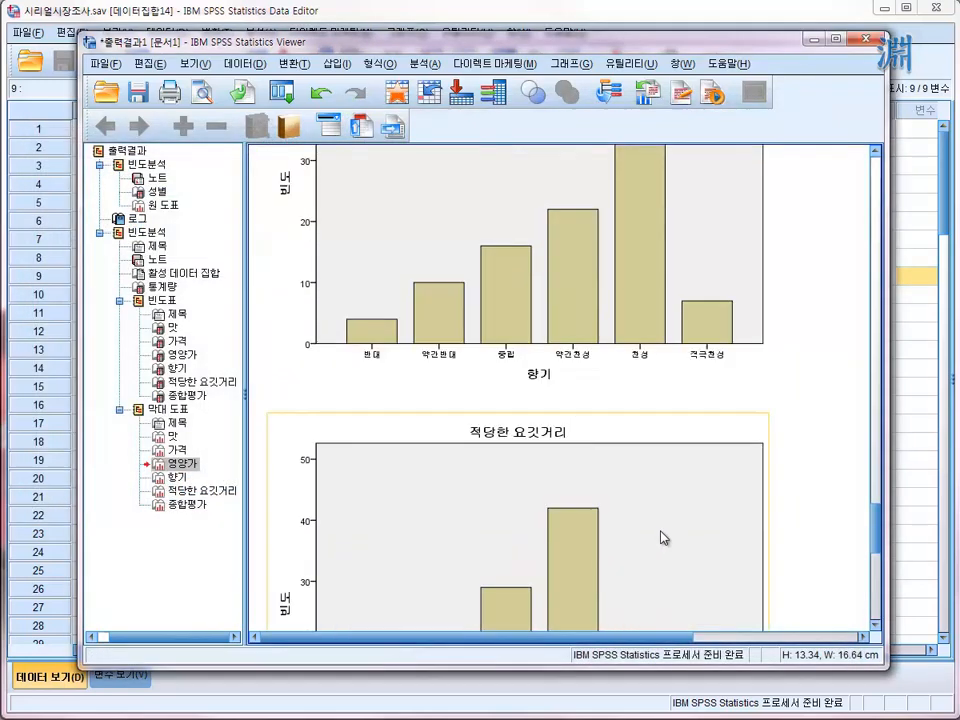
pyautogui.scroll(2, 664, 538)
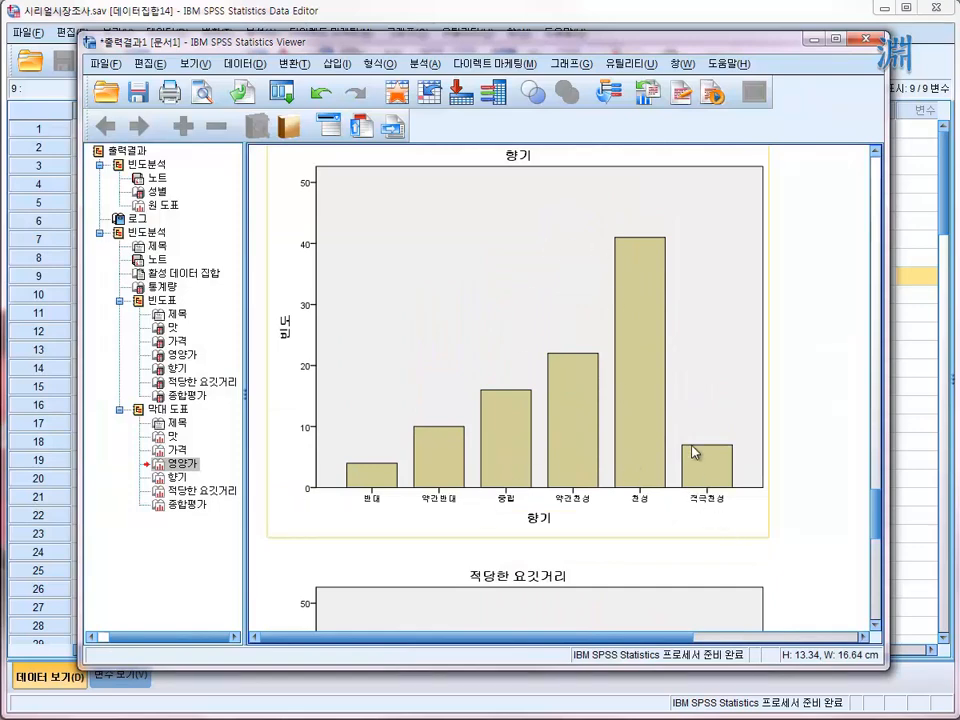
pyautogui.scroll(5, 527, 468)
pyautogui.click(533, 462)
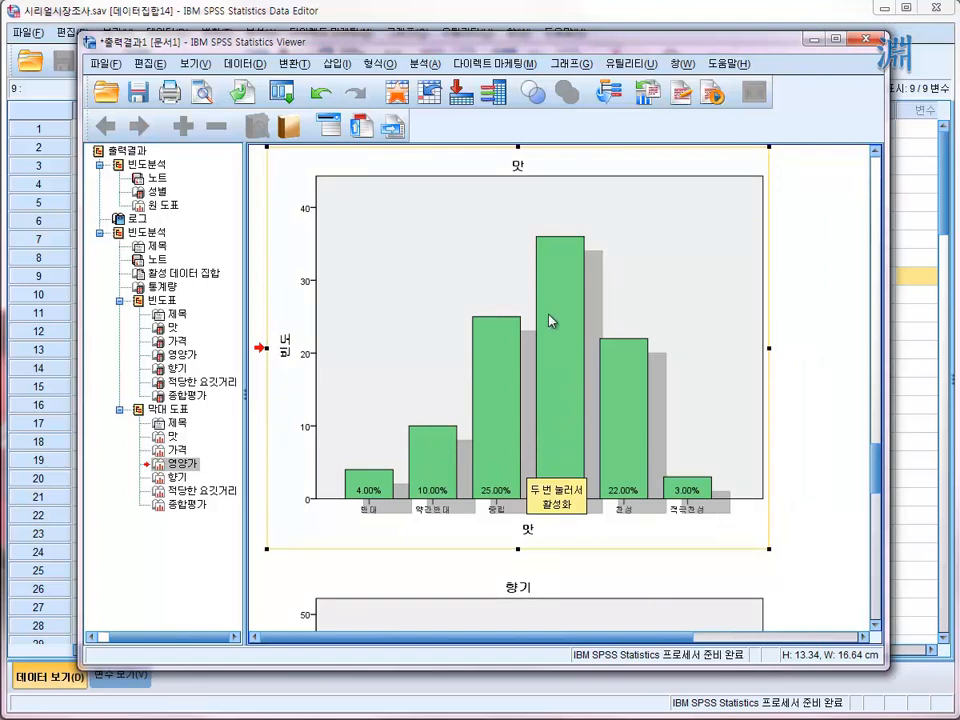
pyautogui.scroll(-4, 637, 556)
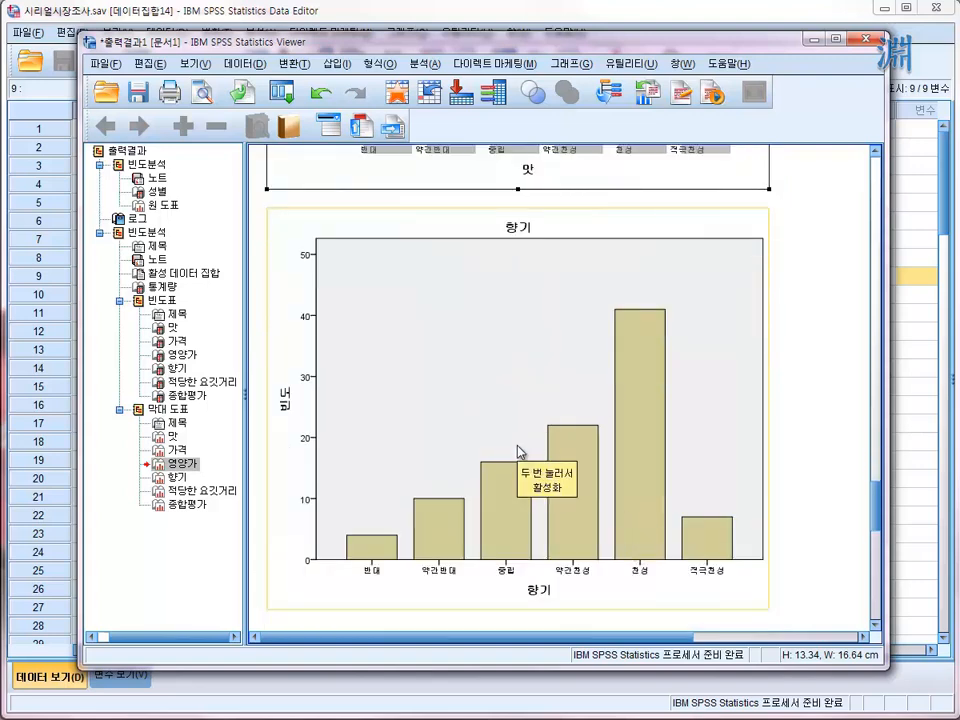
pyautogui.scroll(-3, 519, 452)
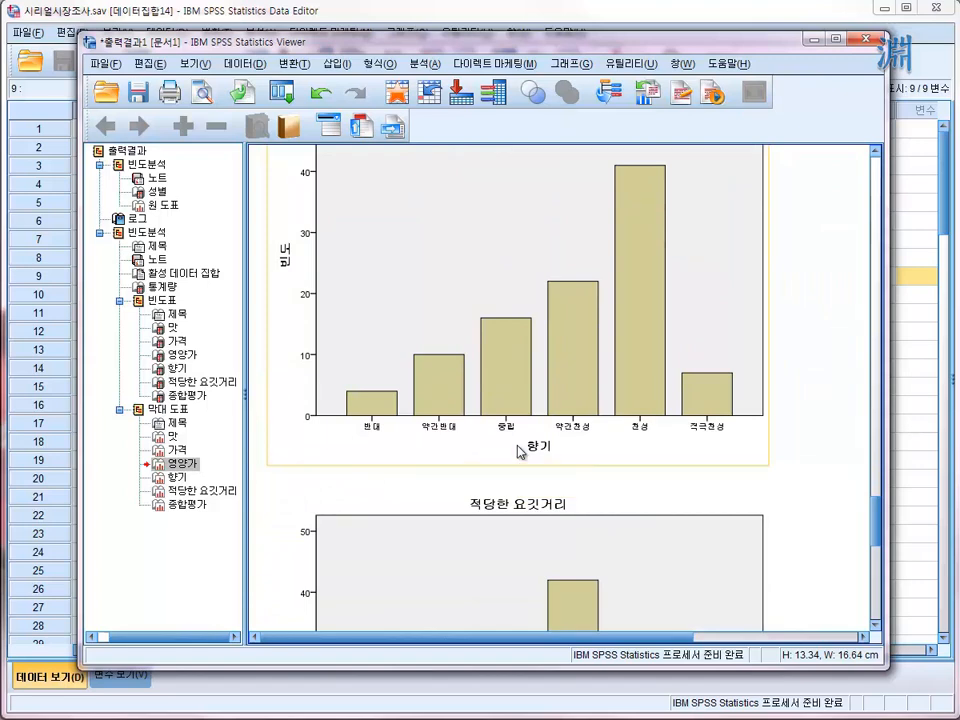
pyautogui.scroll(-10, 577, 493)
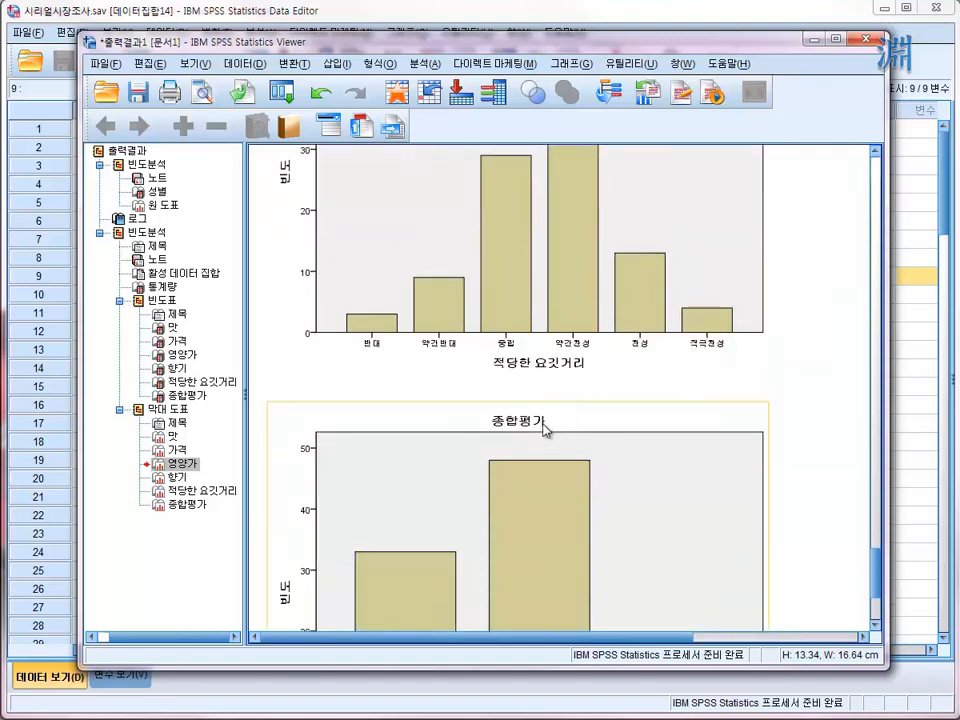
pyautogui.scroll(-3, 577, 481)
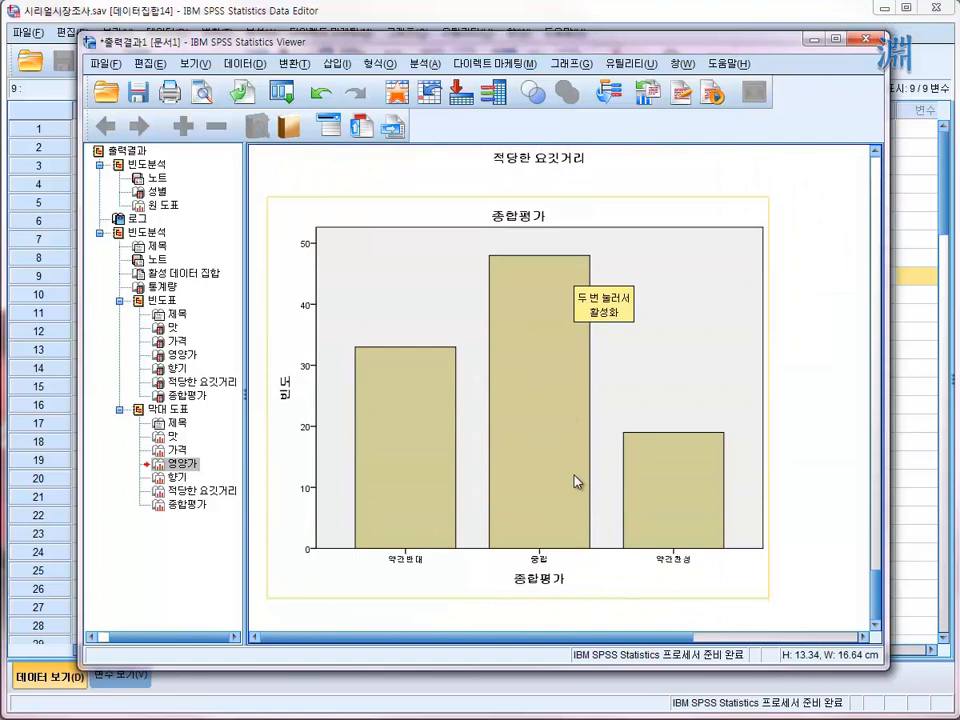
pyautogui.scroll(6, 577, 481)
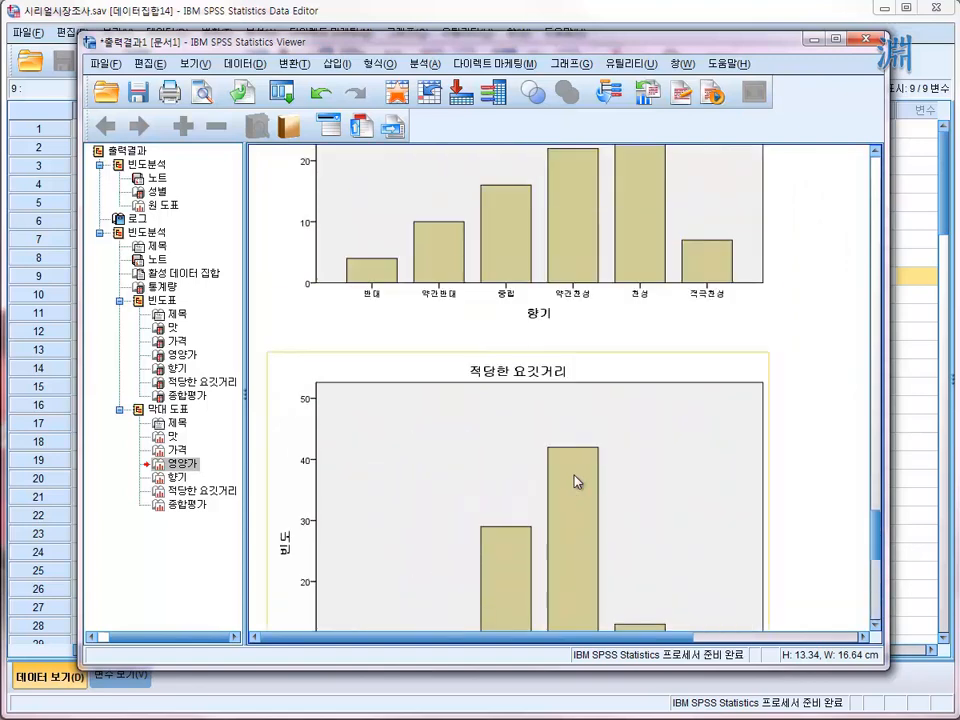
pyautogui.scroll(3, 577, 481)
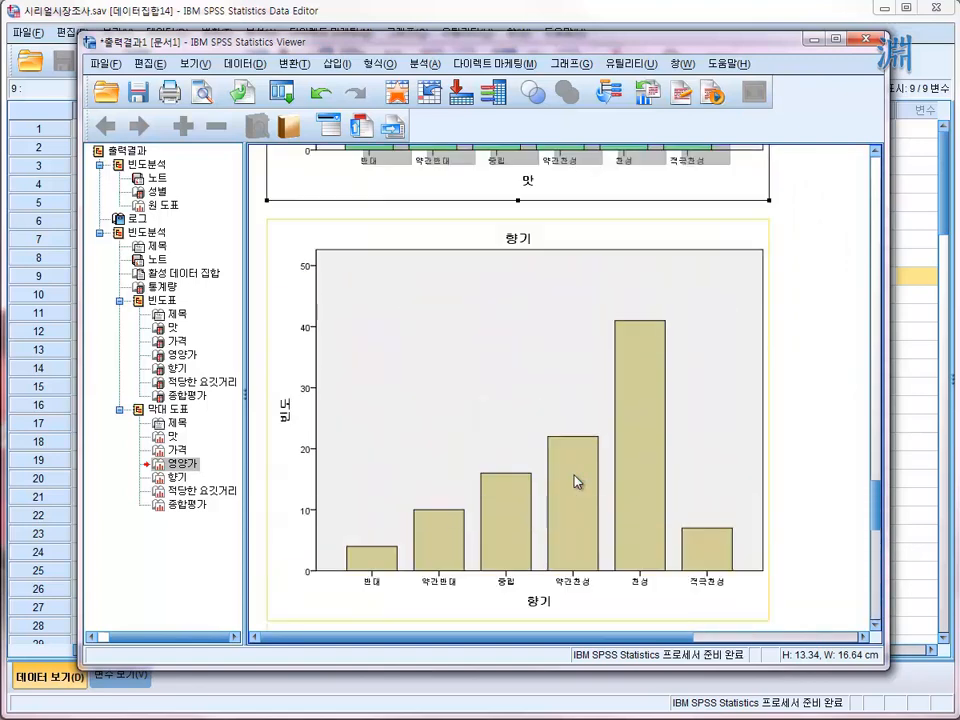
# - Review the titles, bars and labels of the templated 가격 and 영양가 charts against the unformatted 향기 chart
pyautogui.click(577, 481)
pyautogui.scroll(6, 577, 481)
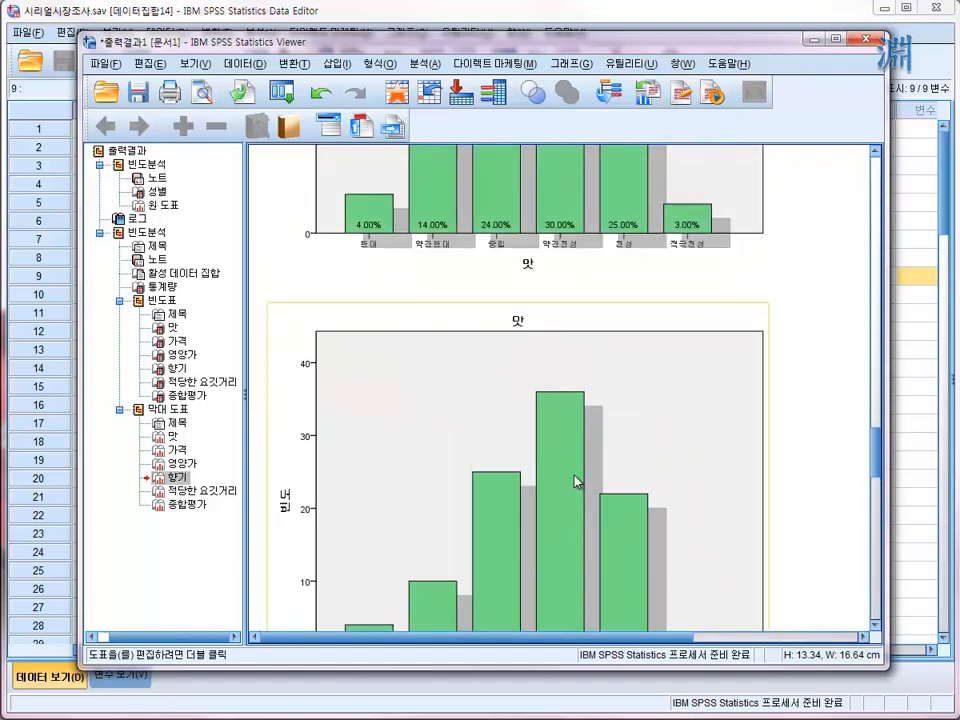
pyautogui.scroll(6, 577, 481)
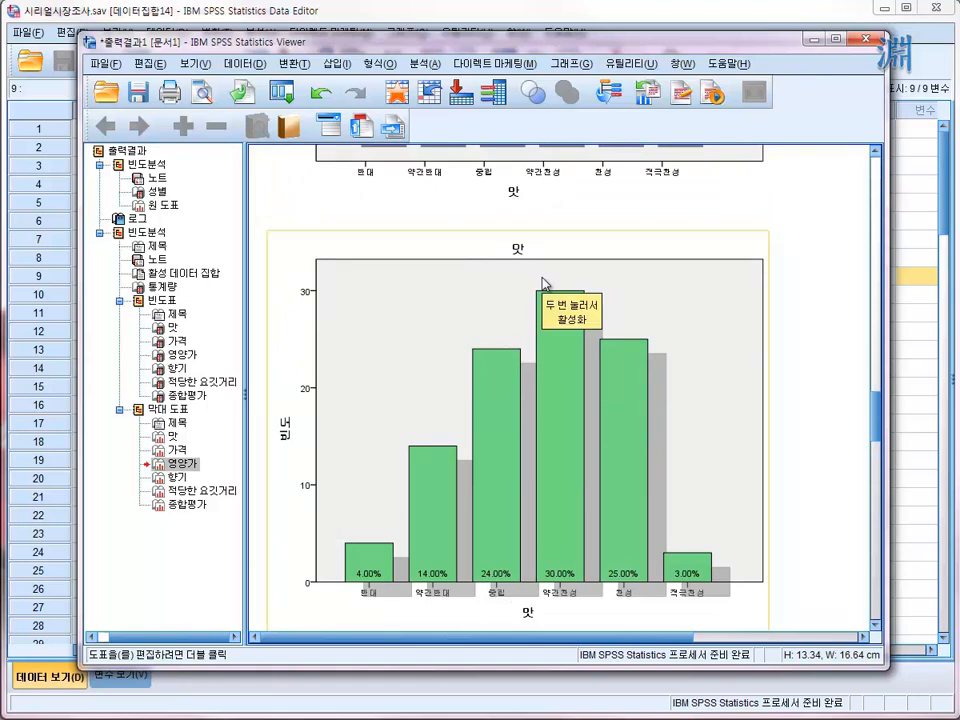
pyautogui.scroll(-2, 543, 284)
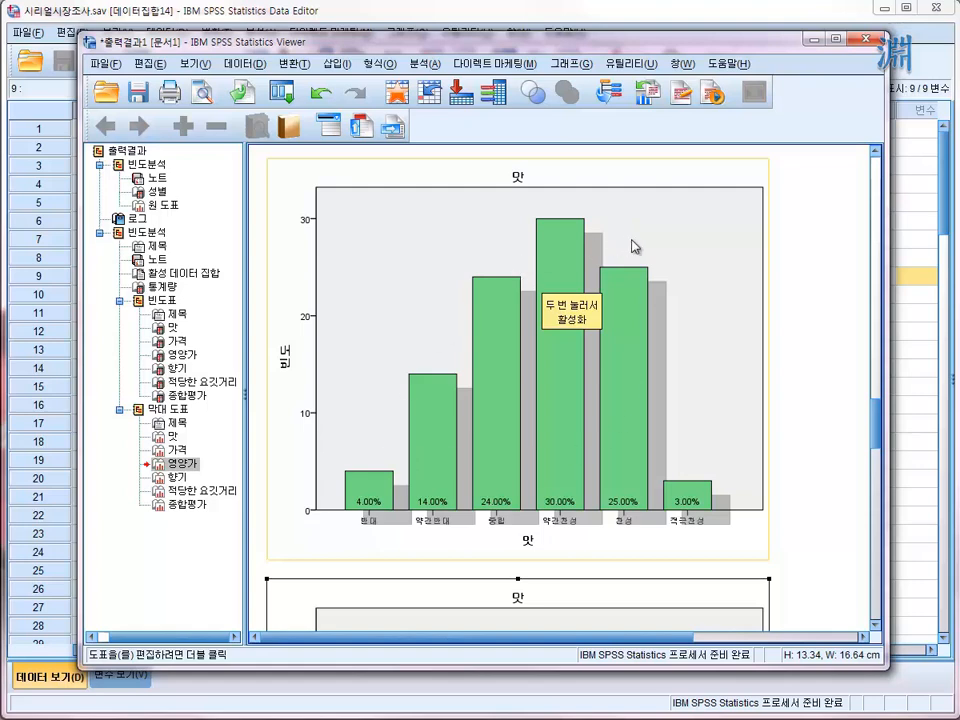
pyautogui.click(763, 204)
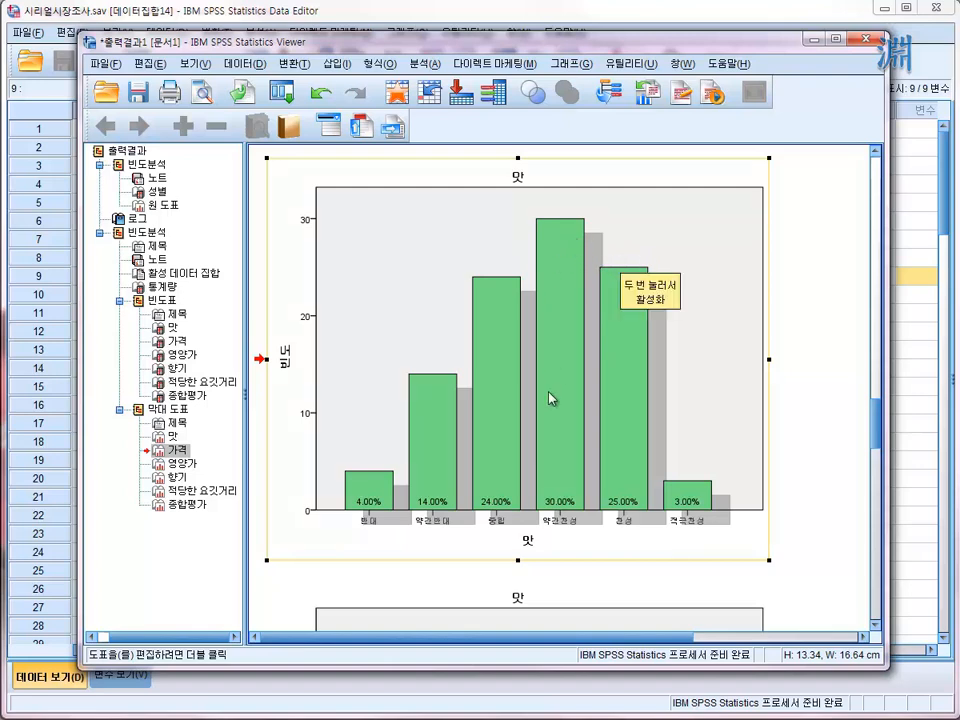
pyautogui.scroll(-5, 675, 386)
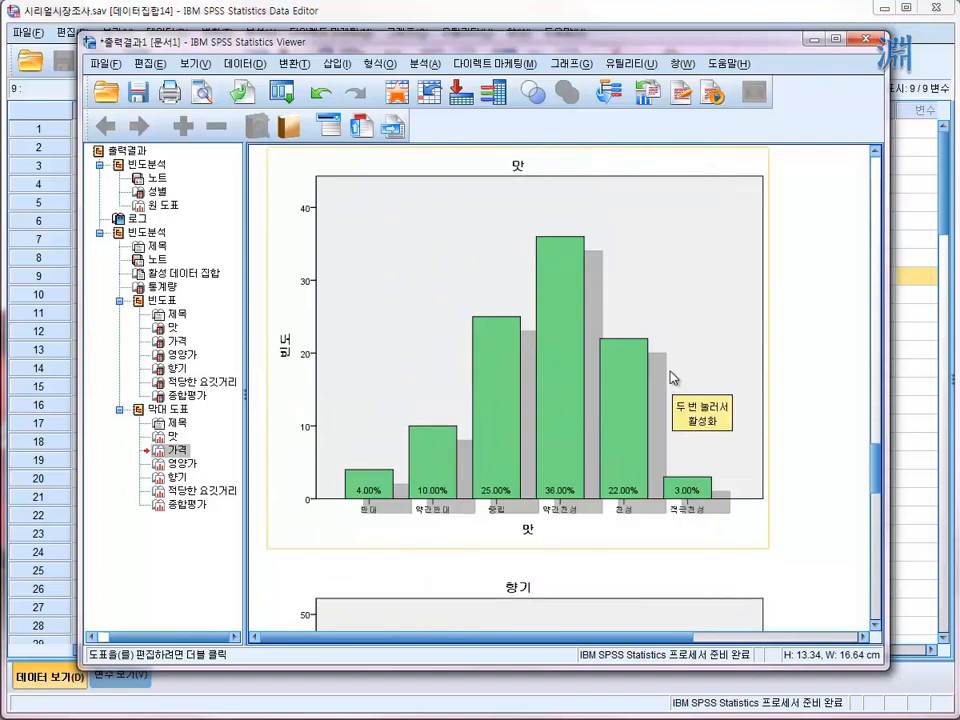
pyautogui.scroll(-1, 672, 378)
pyautogui.scroll(-3, 672, 378)
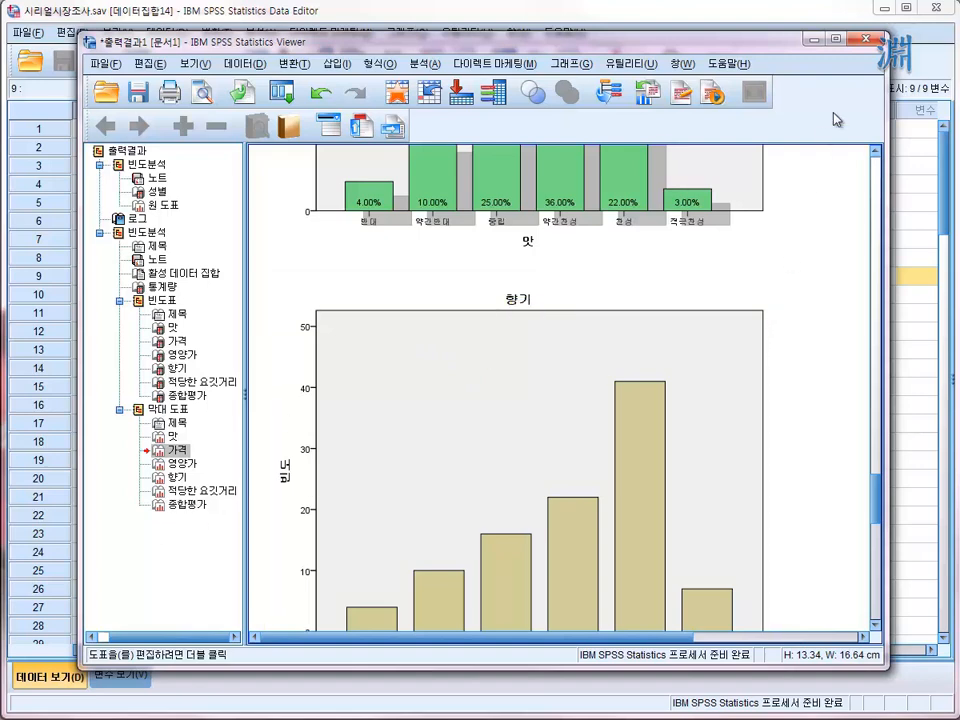
# - Close the output viewer without saving and select the 맛 cell of case 9 in the data editor
pyautogui.click(866, 40)
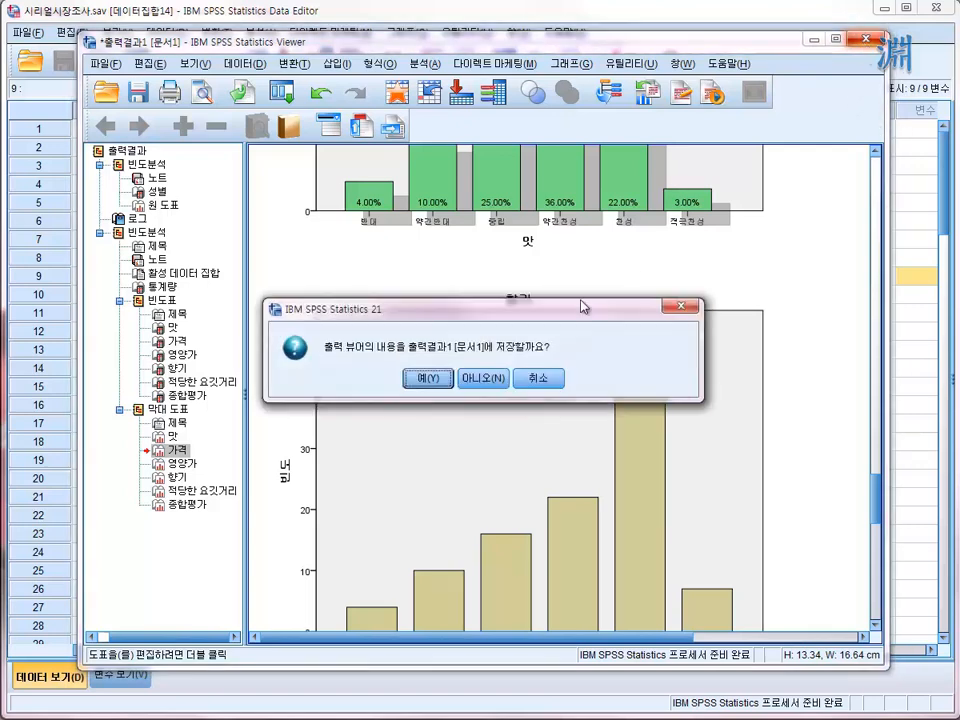
pyautogui.click(479, 384)
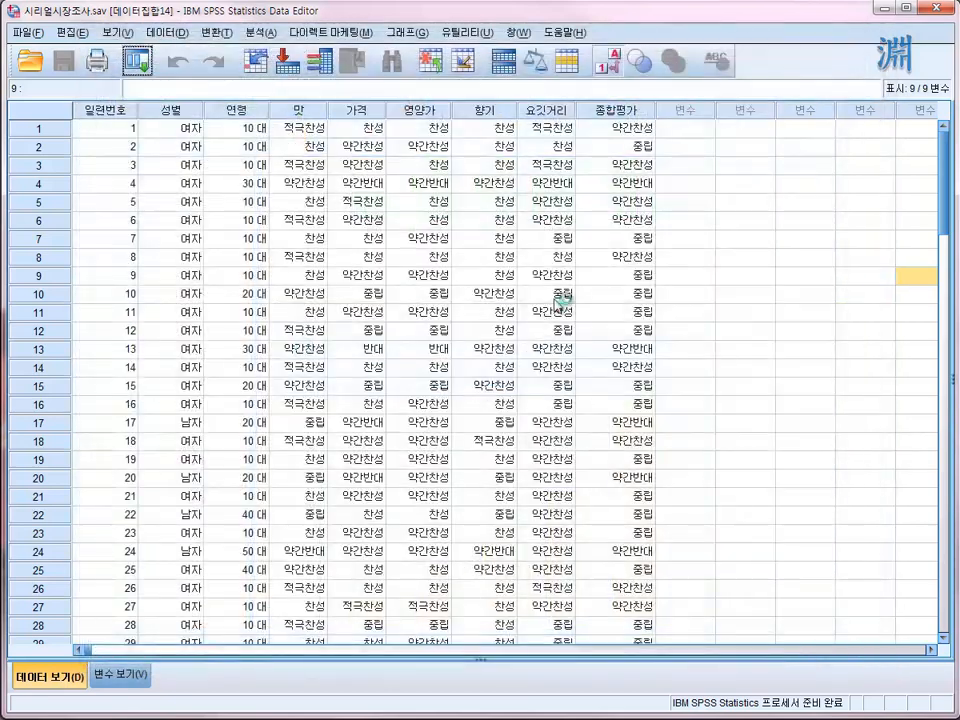
pyautogui.click(318, 190)
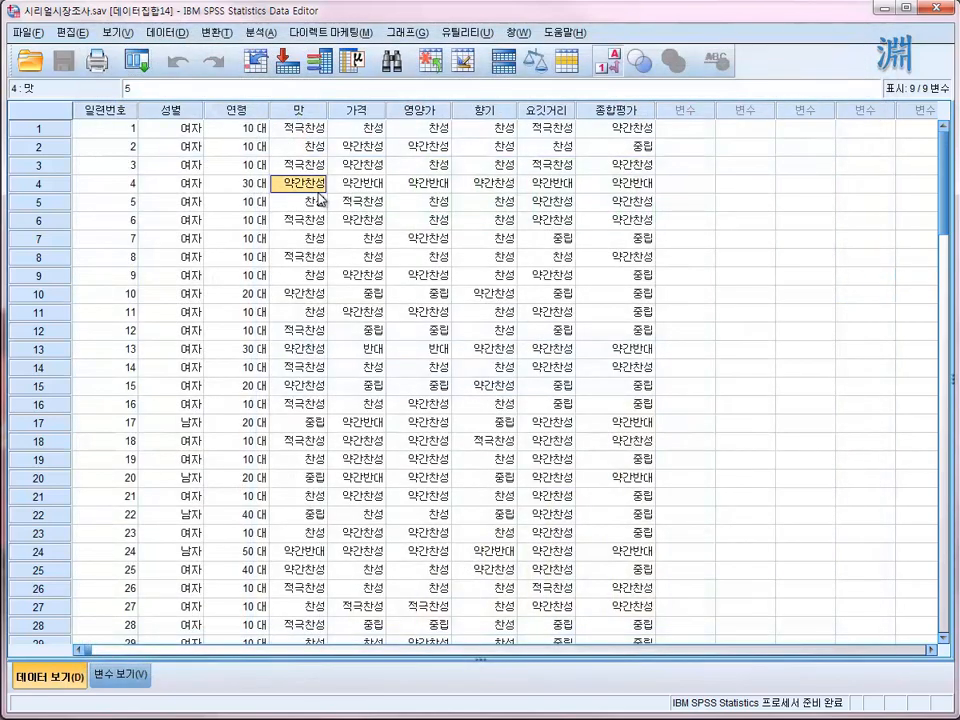
pyautogui.click(290, 275)
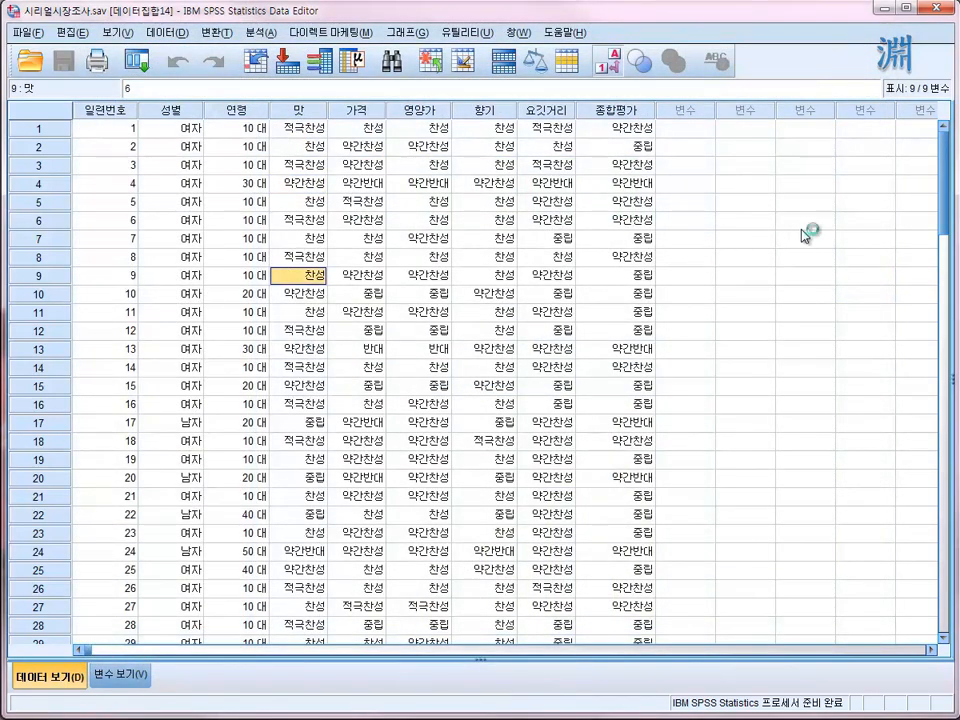